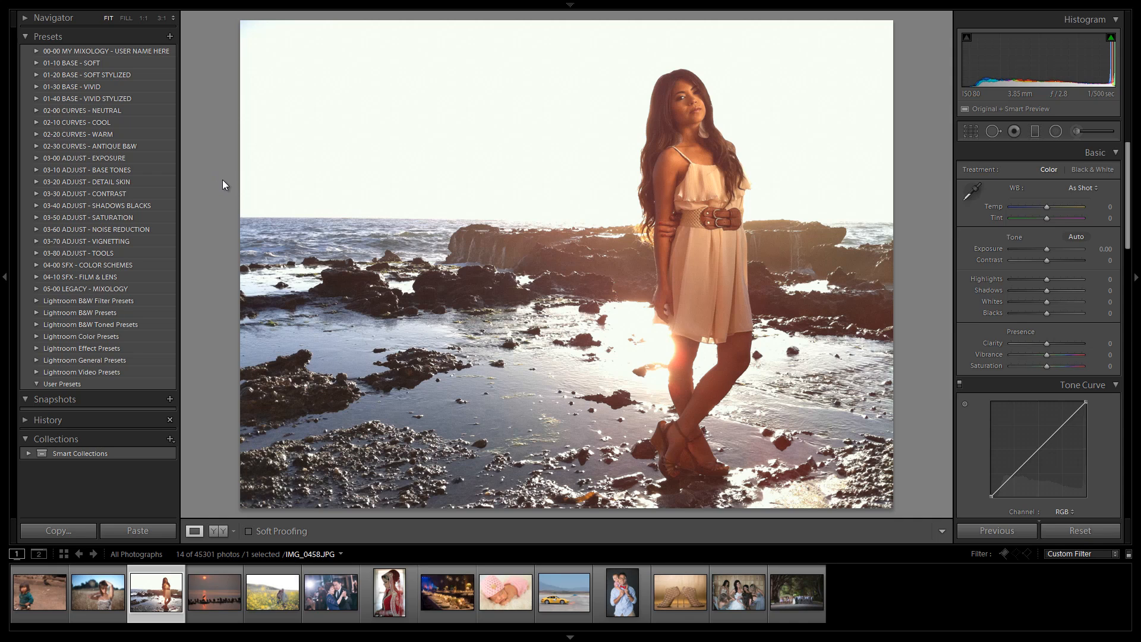
Step: Cycle through the photo info overlays in the loupe view until the overlay is hidden
key(i)
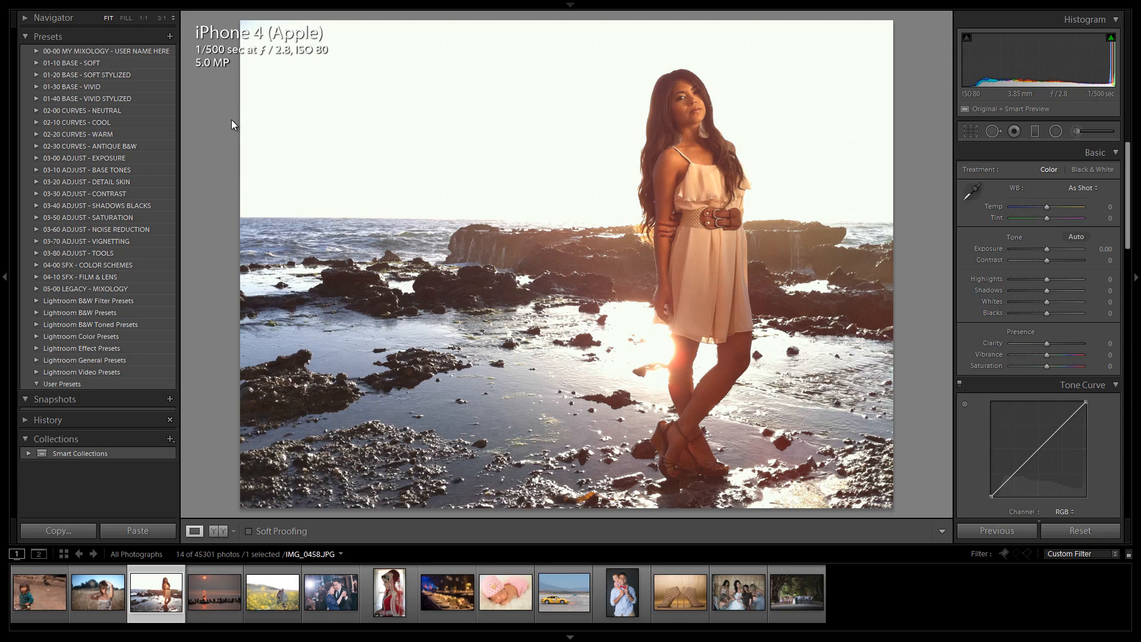
key(i)
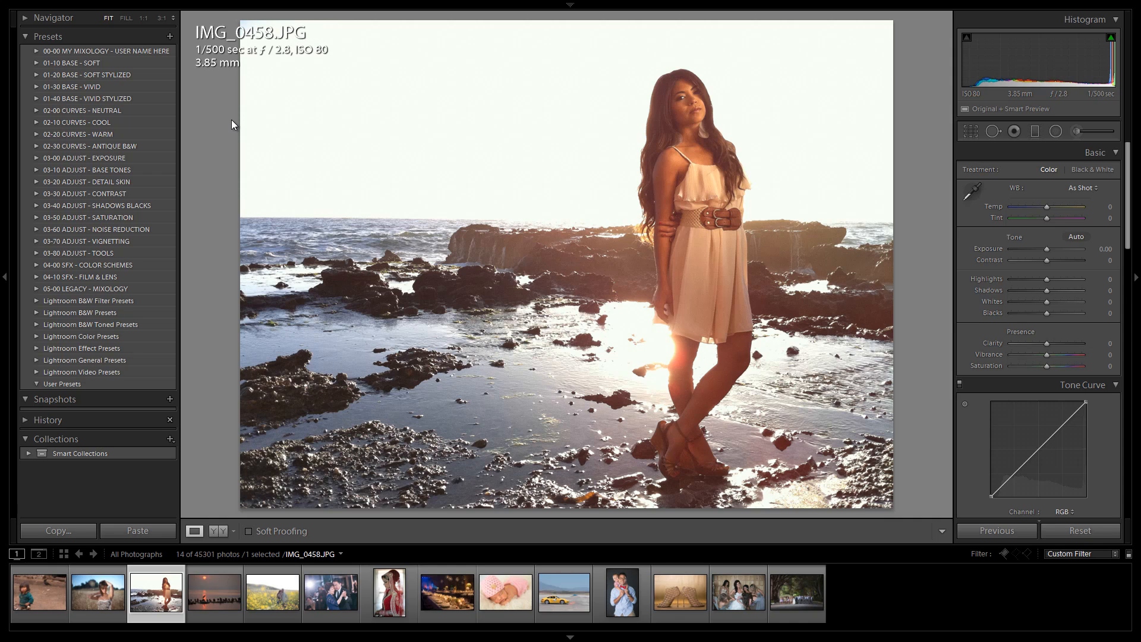
key(i)
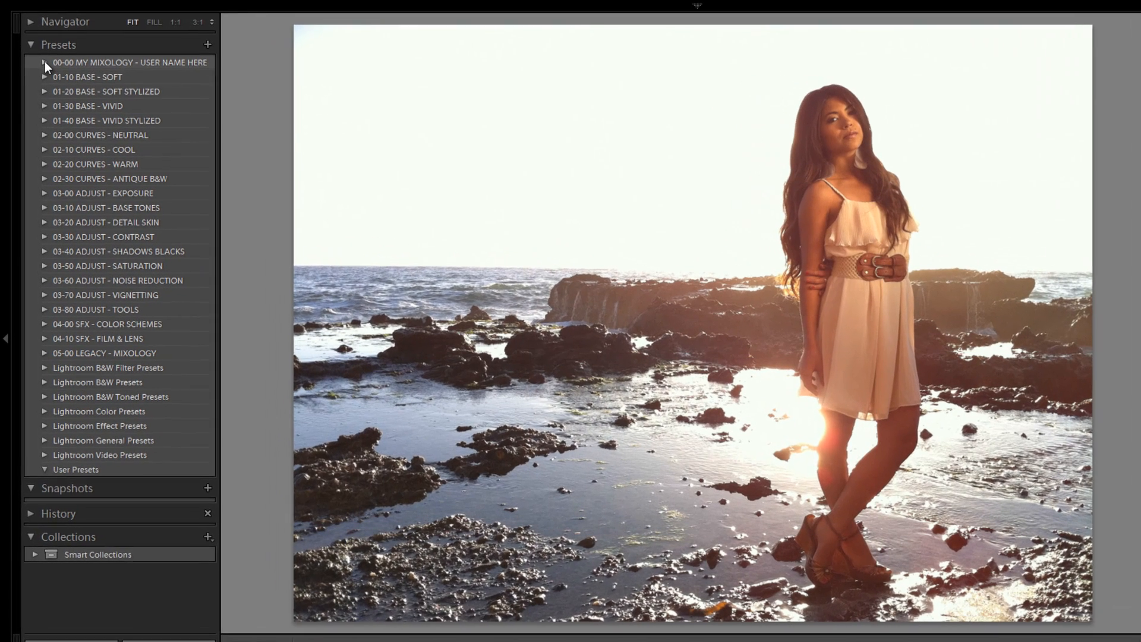
Step: Expand the 00-00 MY MIXOLOGY - USER NAME HERE preset folder and rename it, replacing USER NAME HERE with the user's name
click(52, 60)
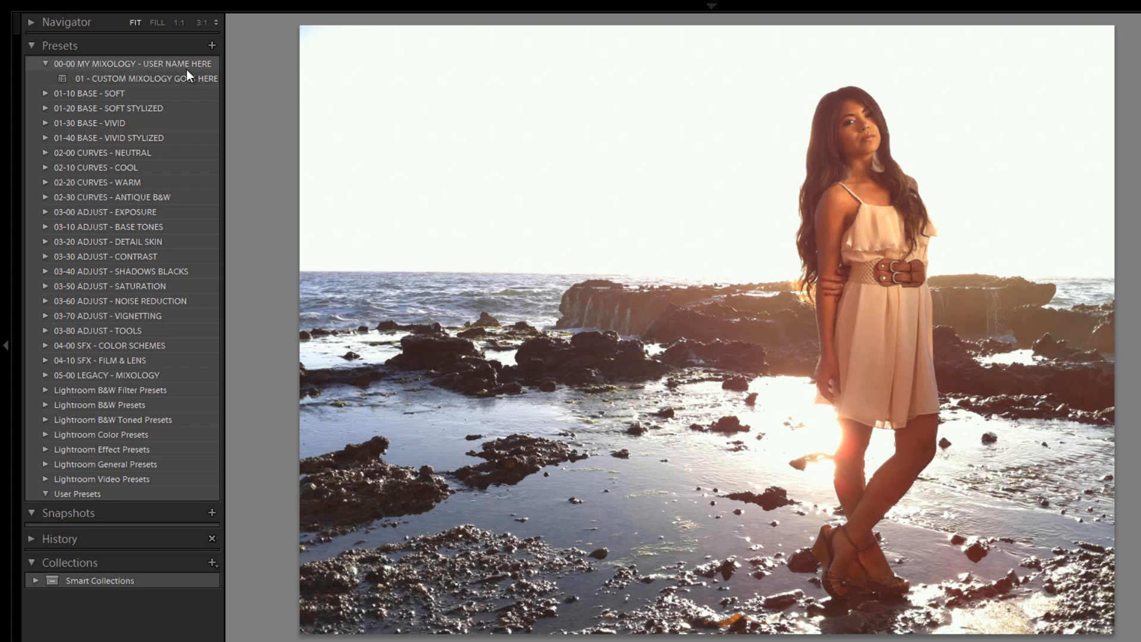
right_click(135, 65)
click(156, 88)
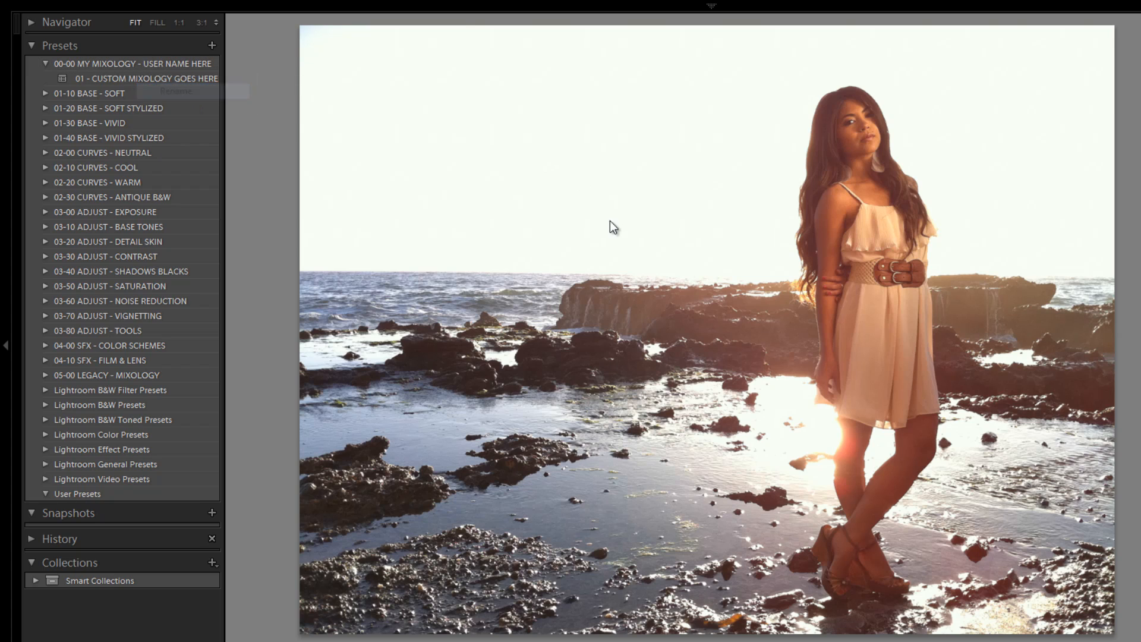
drag(721, 376, 842, 378)
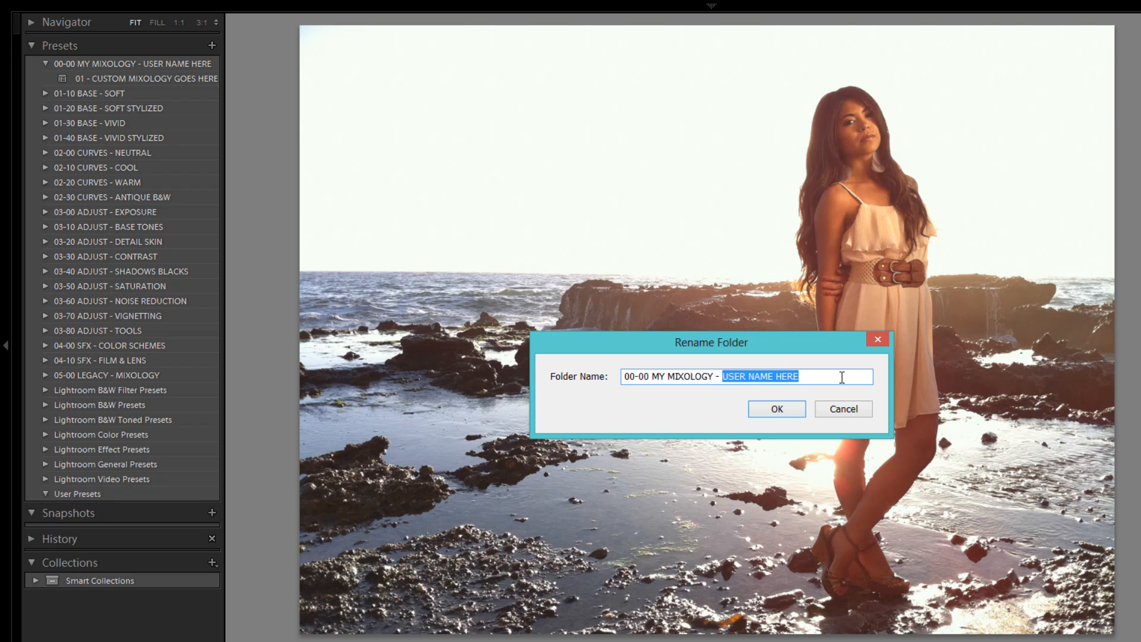
text(PYE)
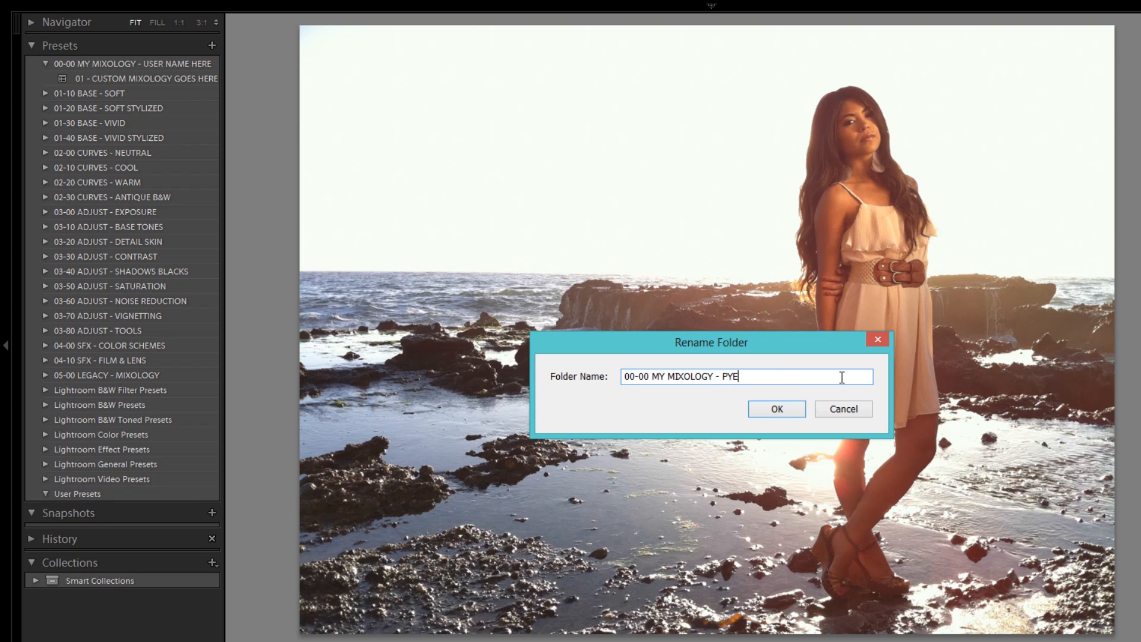
click(783, 406)
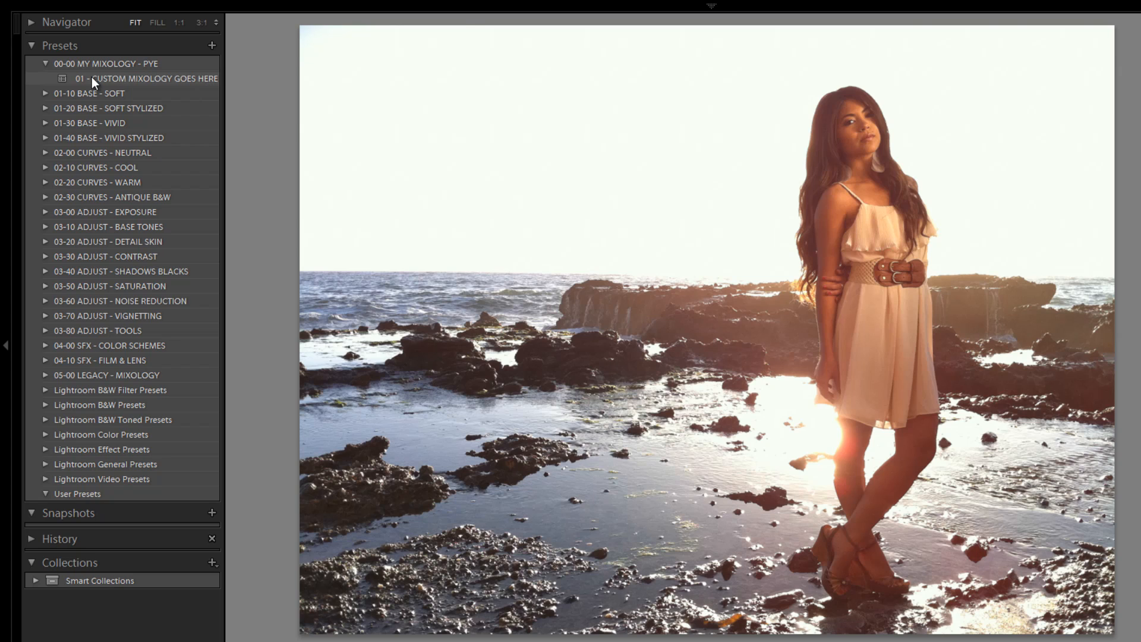
right_click(129, 83)
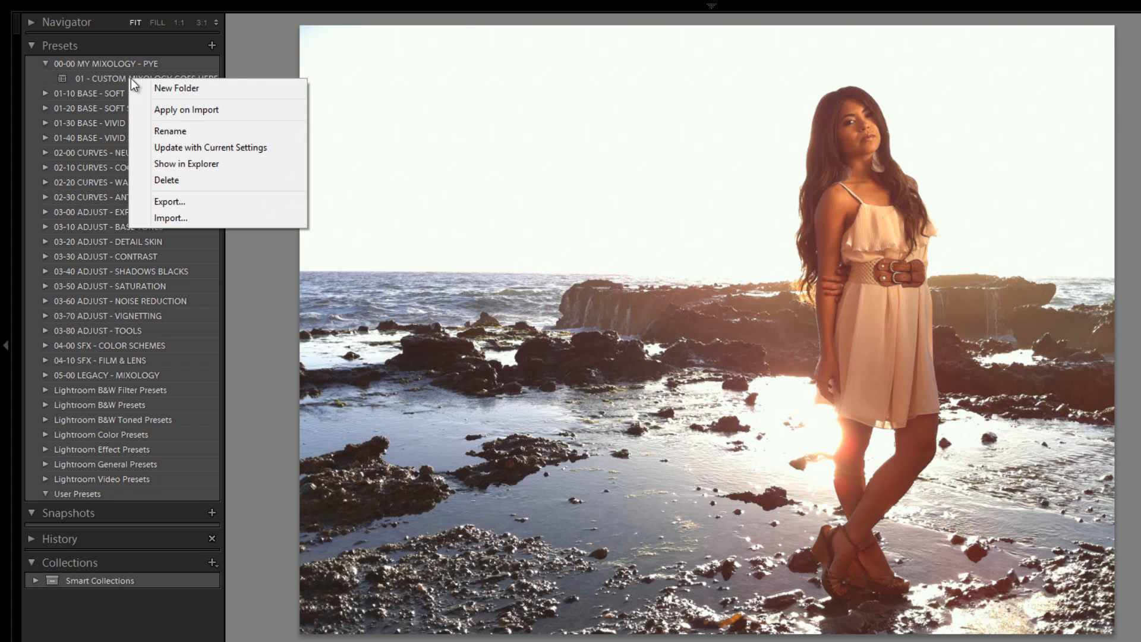
click(251, 66)
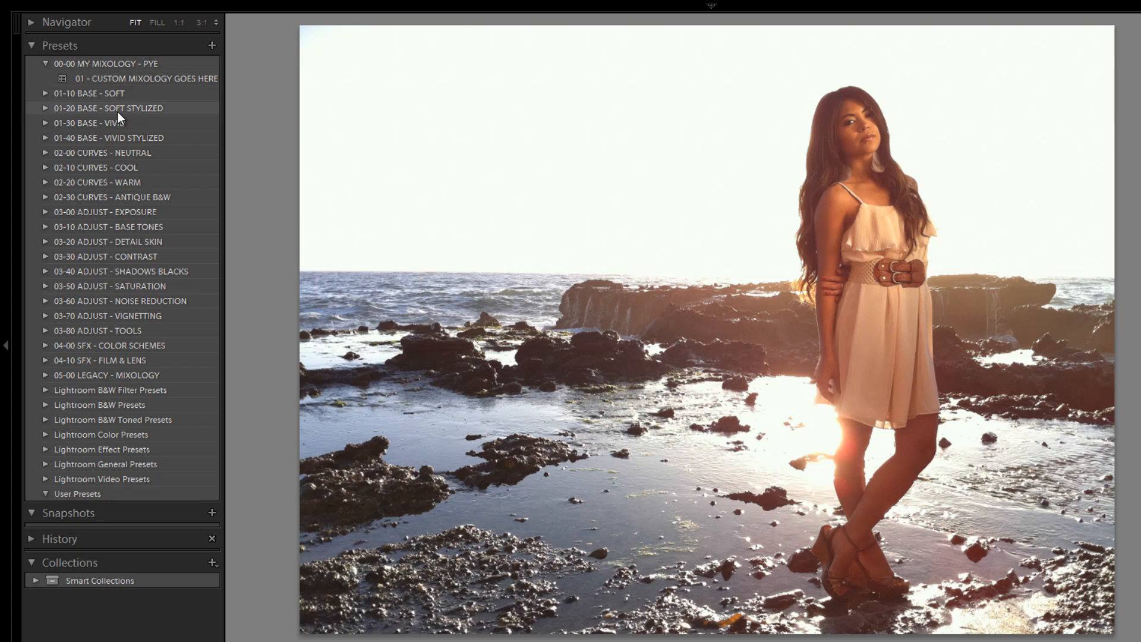
Step: Expand the 05-00 LEGACY - MIXOLOGY preset folder to browse its presets, then collapse it
click(44, 374)
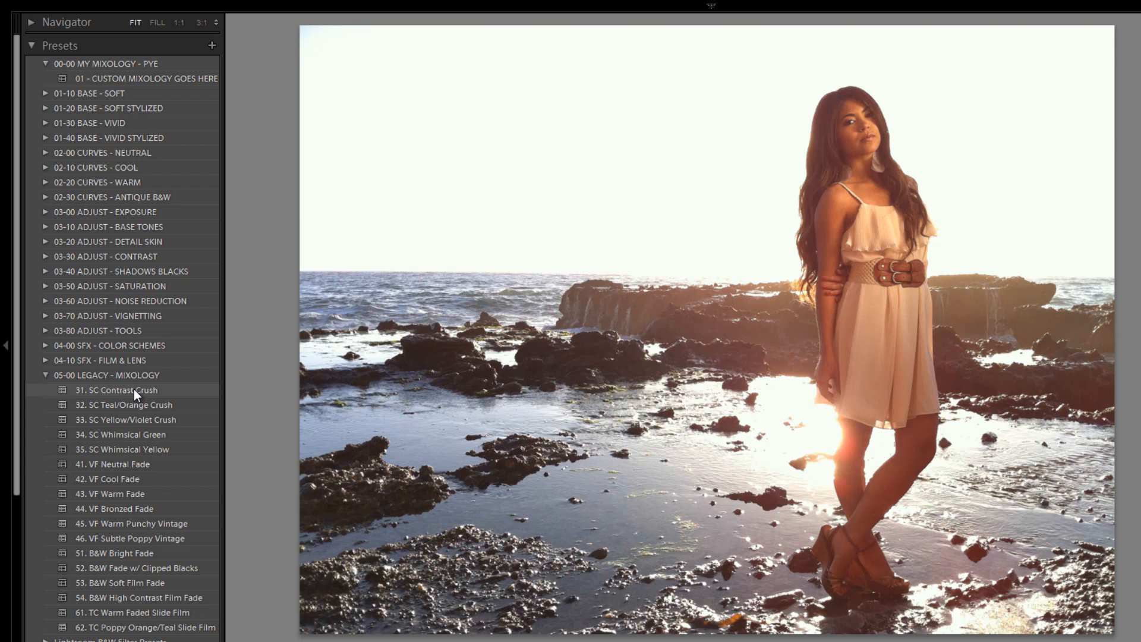
scroll(133, 419, down, 2)
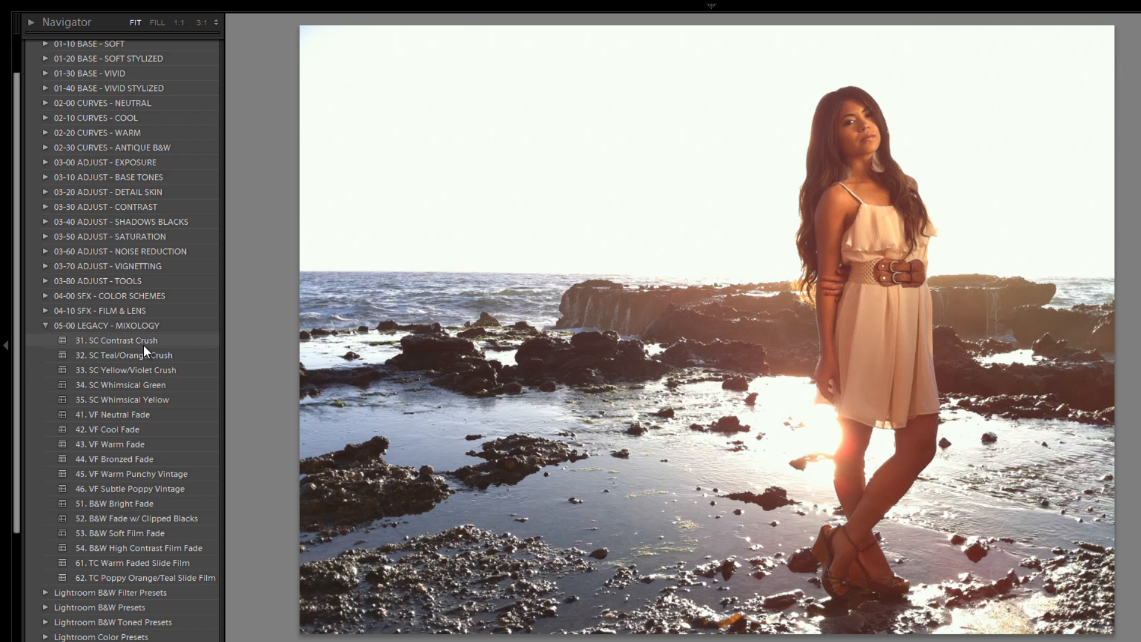
click(45, 324)
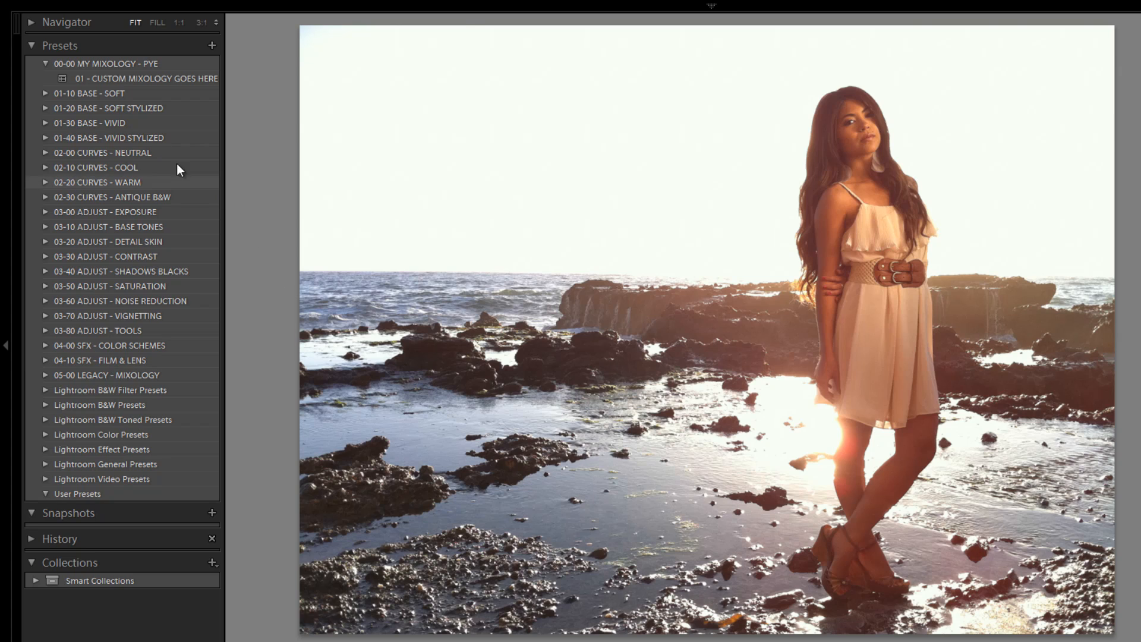
Step: Browse the contents of the 01-10 BASE - SOFT, 01-20 BASE - SOFT STYLIZED and 01-40 BASE - VIVID STYLIZED preset folders
click(44, 93)
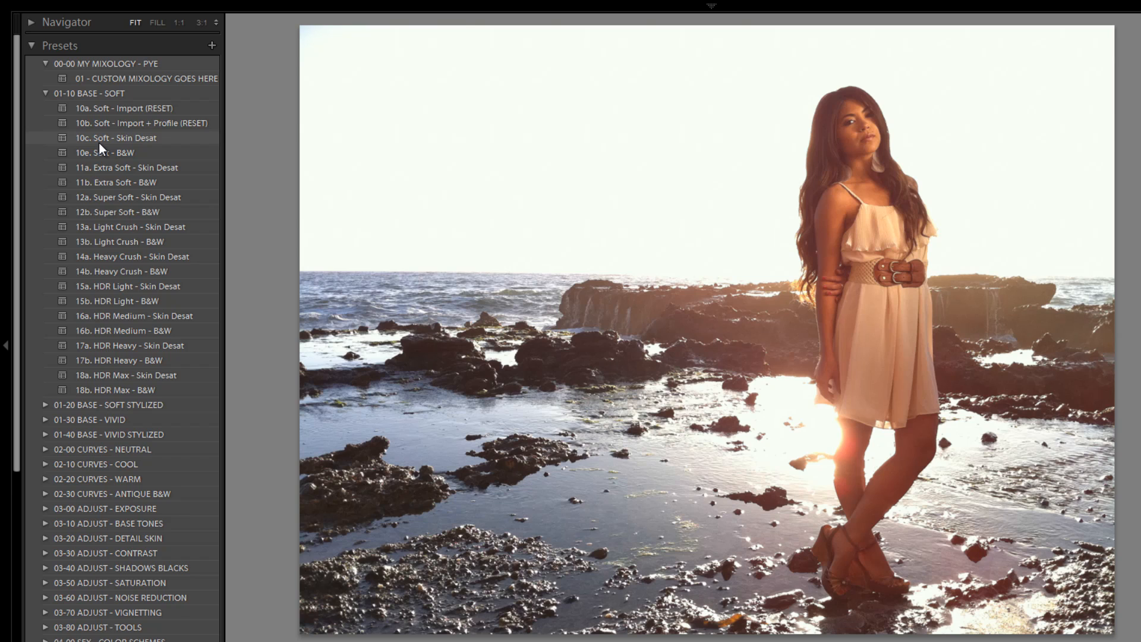
click(43, 94)
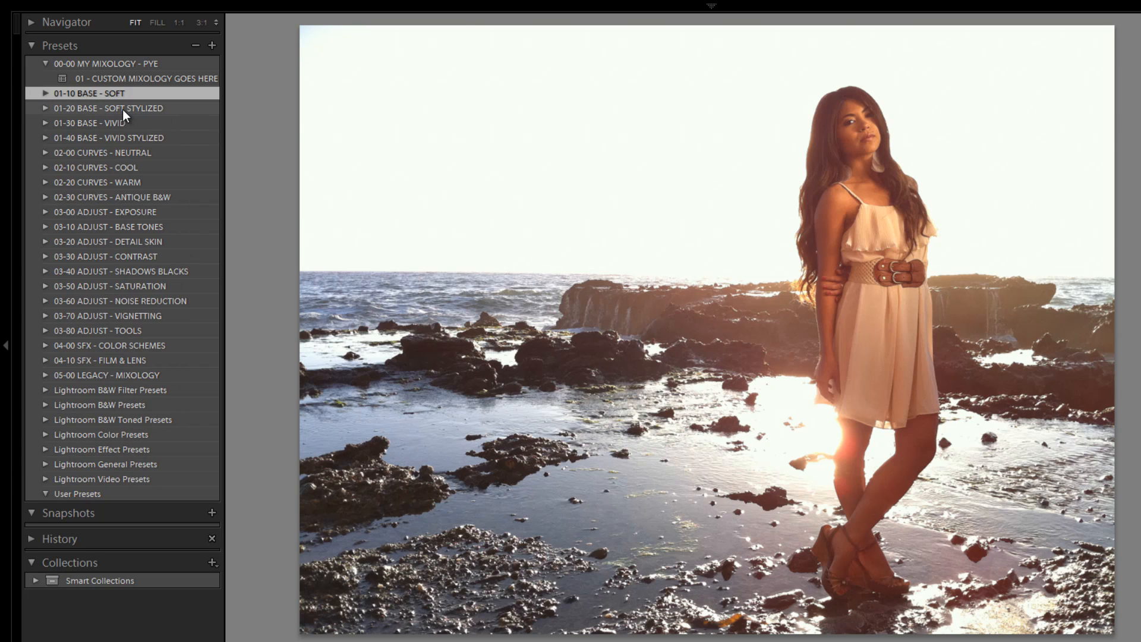
click(45, 94)
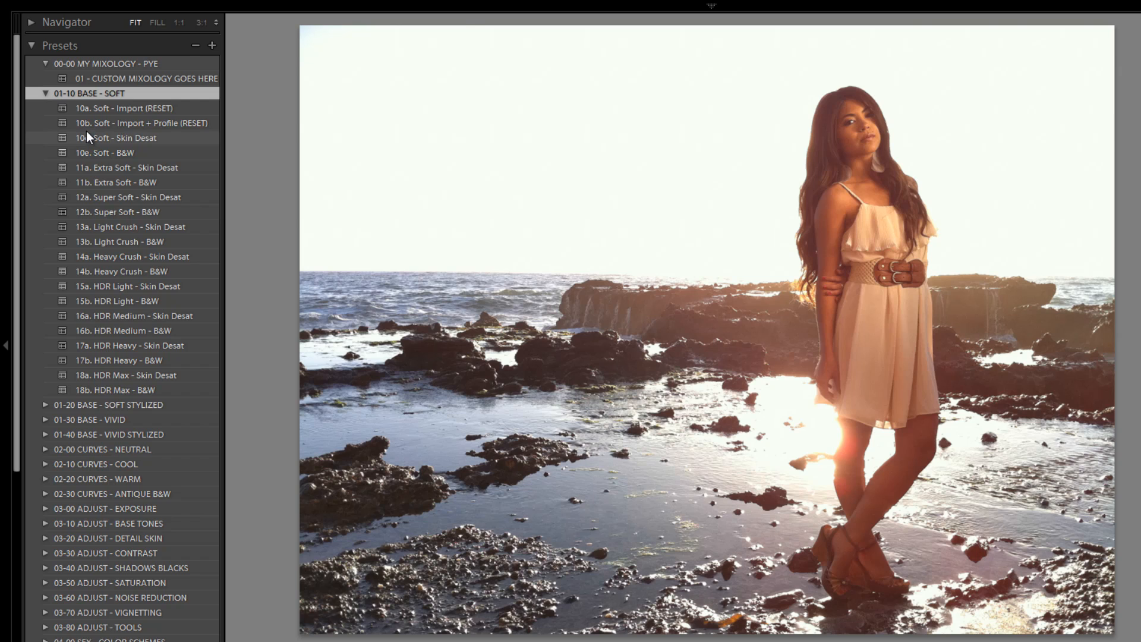
click(45, 93)
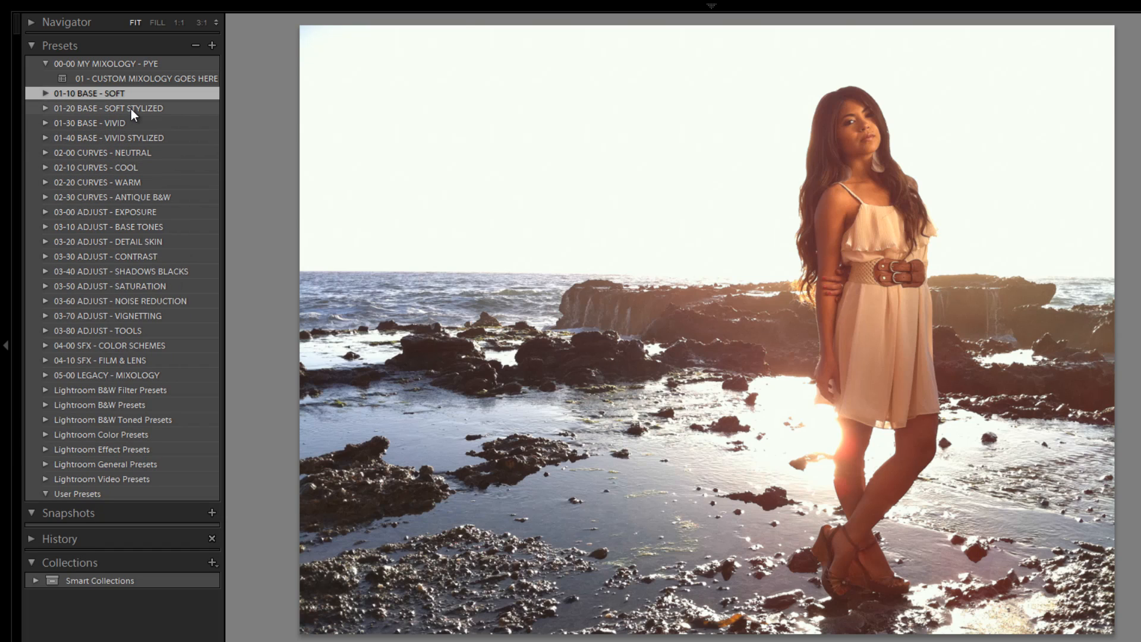
click(42, 109)
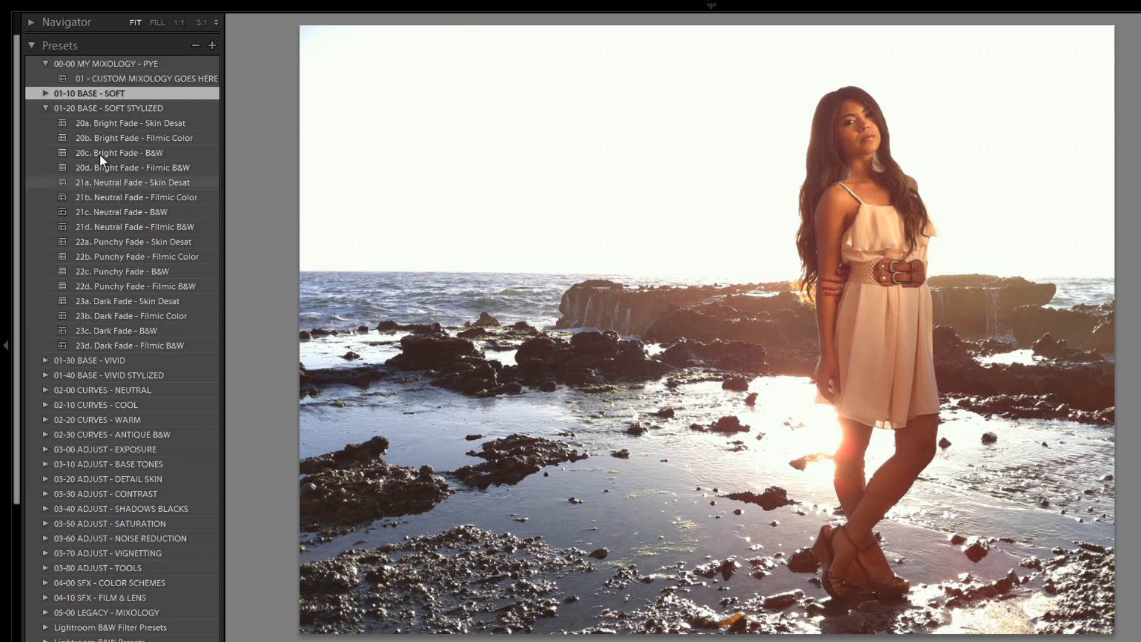
click(42, 108)
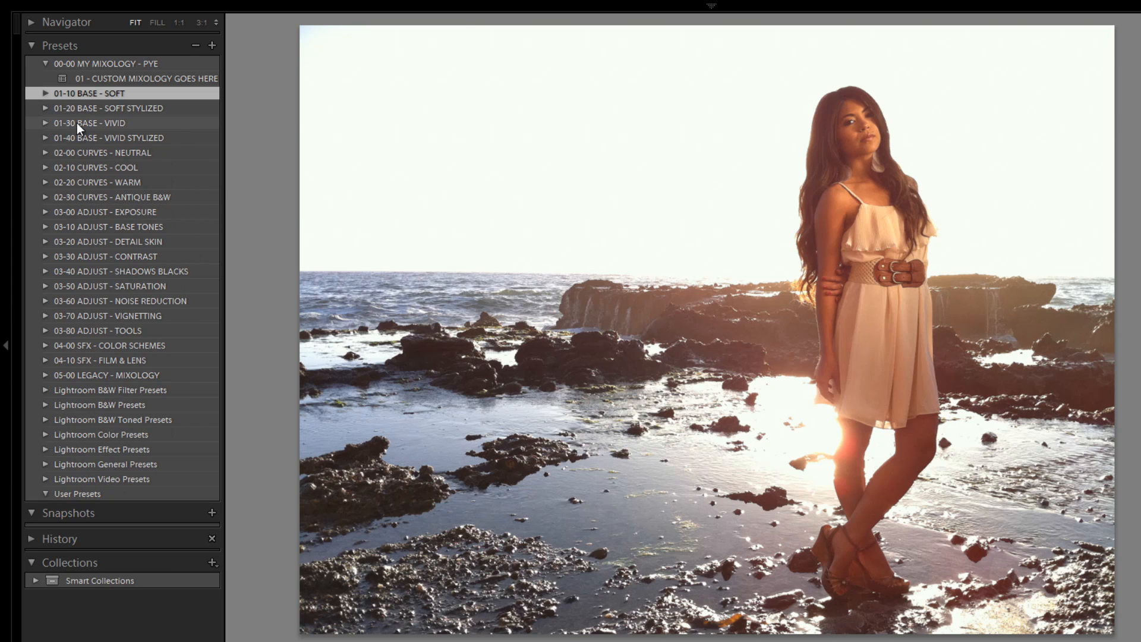
click(46, 137)
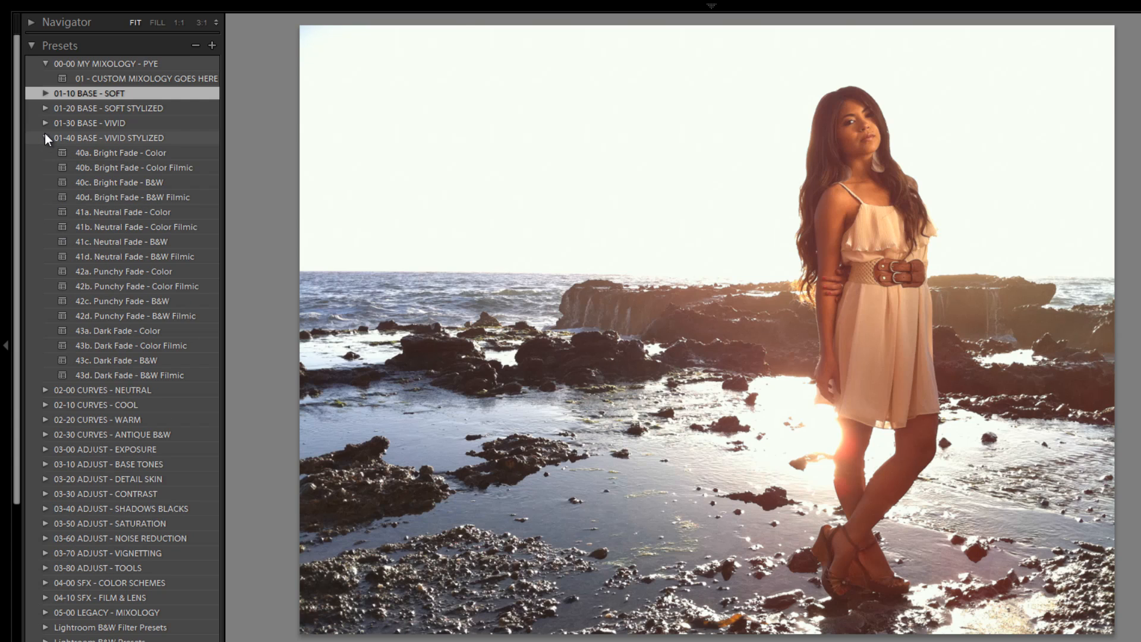
click(46, 137)
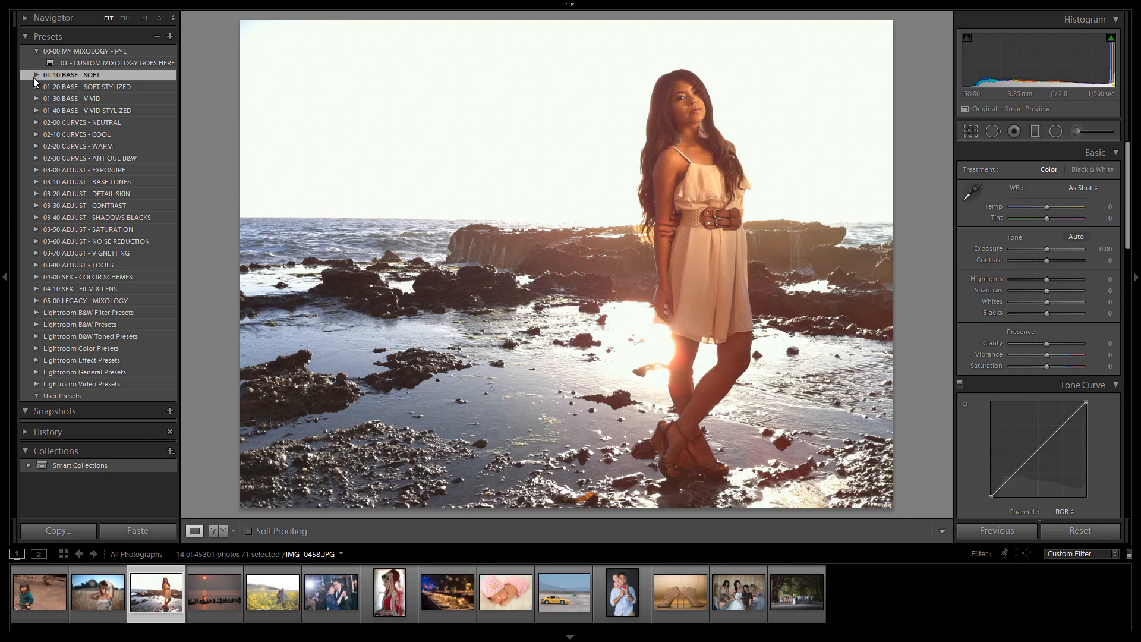
Step: Open 01-10 BASE - SOFT and alternate between the 10a. Soft - Import (RESET) and 10b. Soft - Import + Profile (RESET) presets, ending on 10a
click(35, 75)
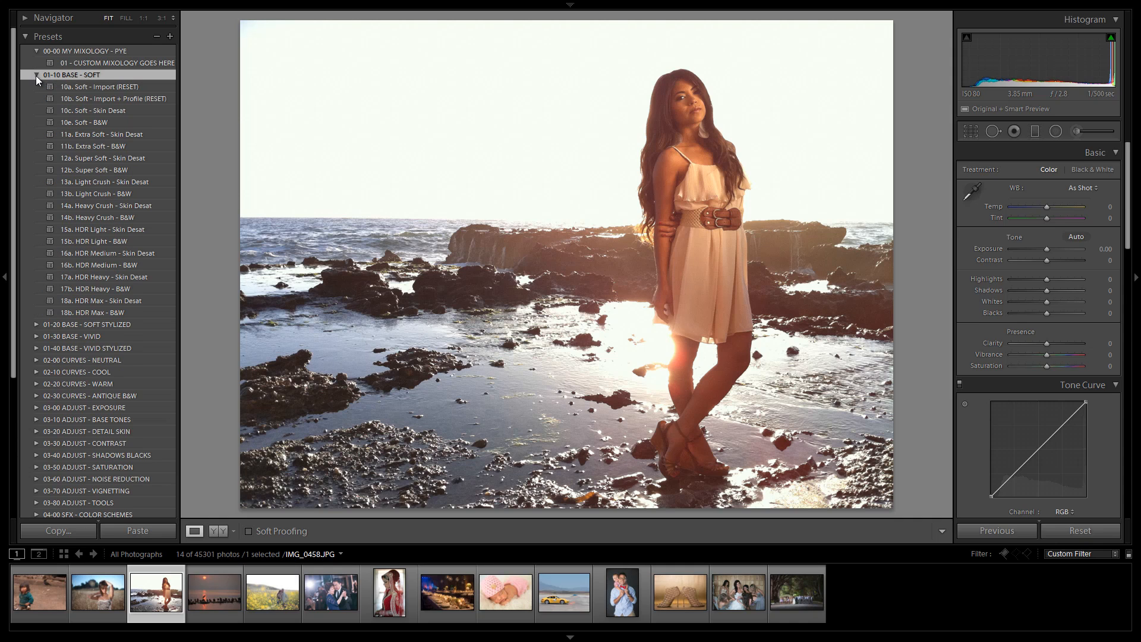
click(102, 88)
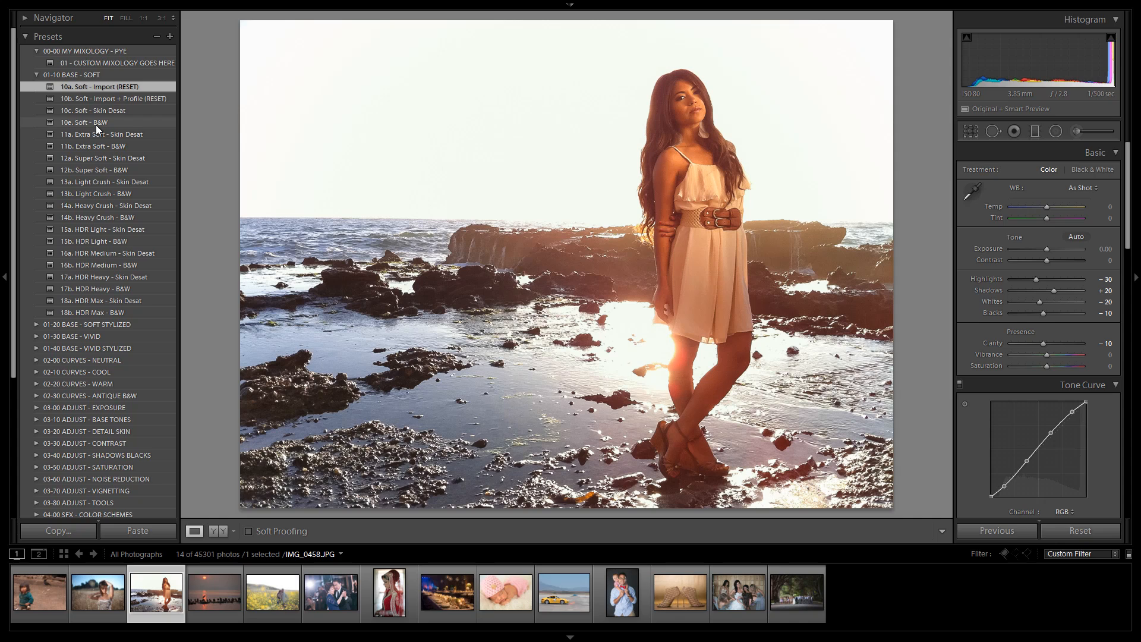
click(107, 98)
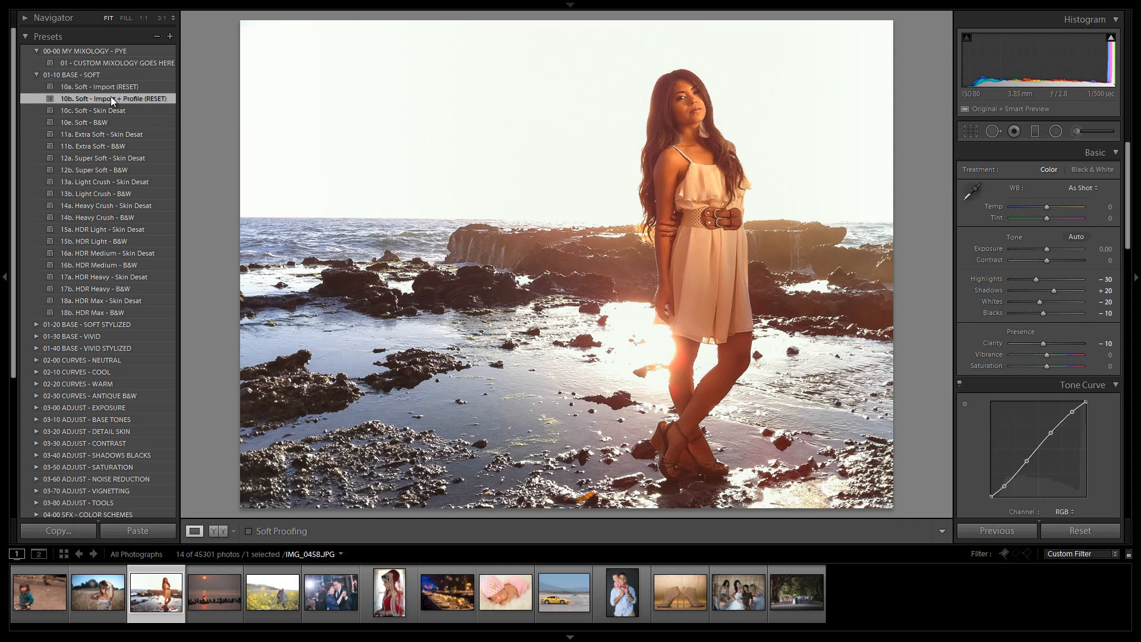
click(118, 88)
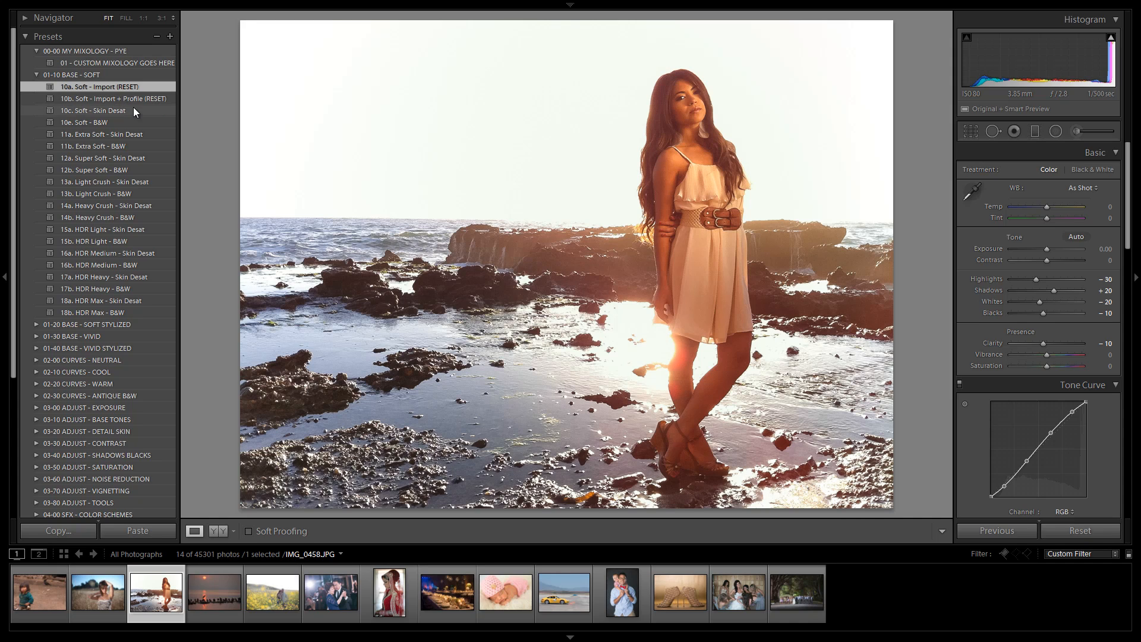
click(135, 99)
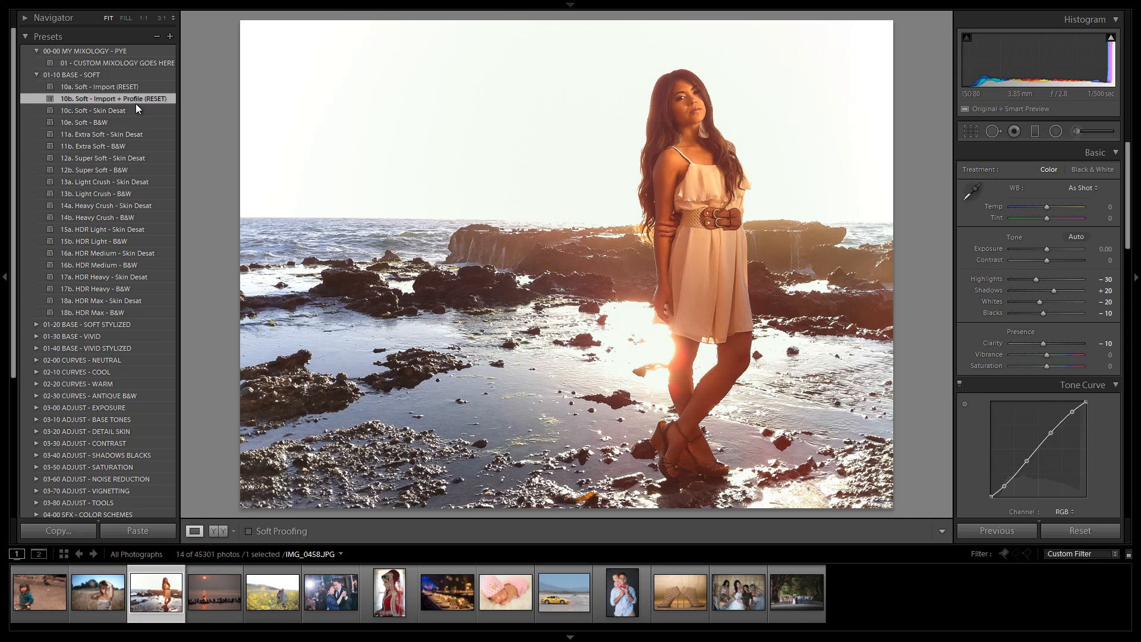
click(105, 88)
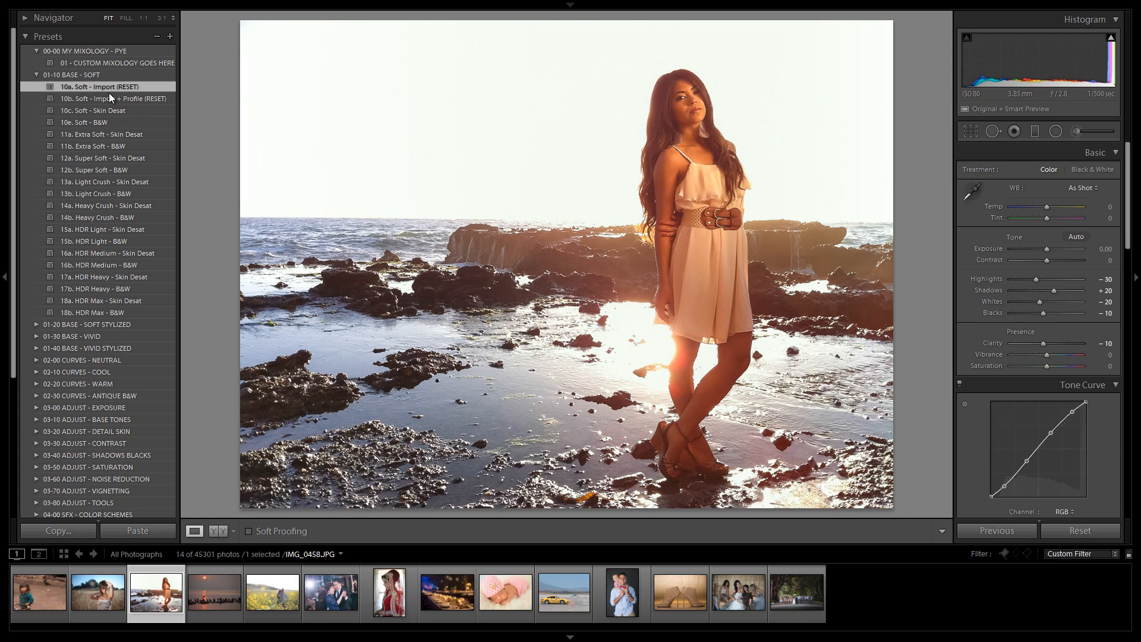
click(110, 96)
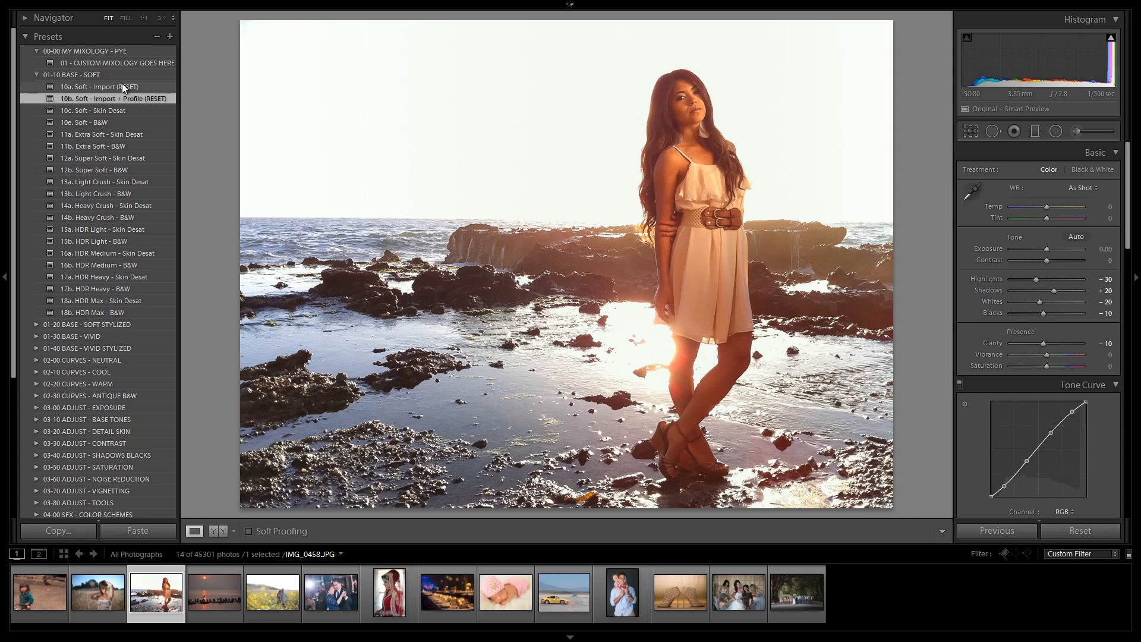
click(123, 86)
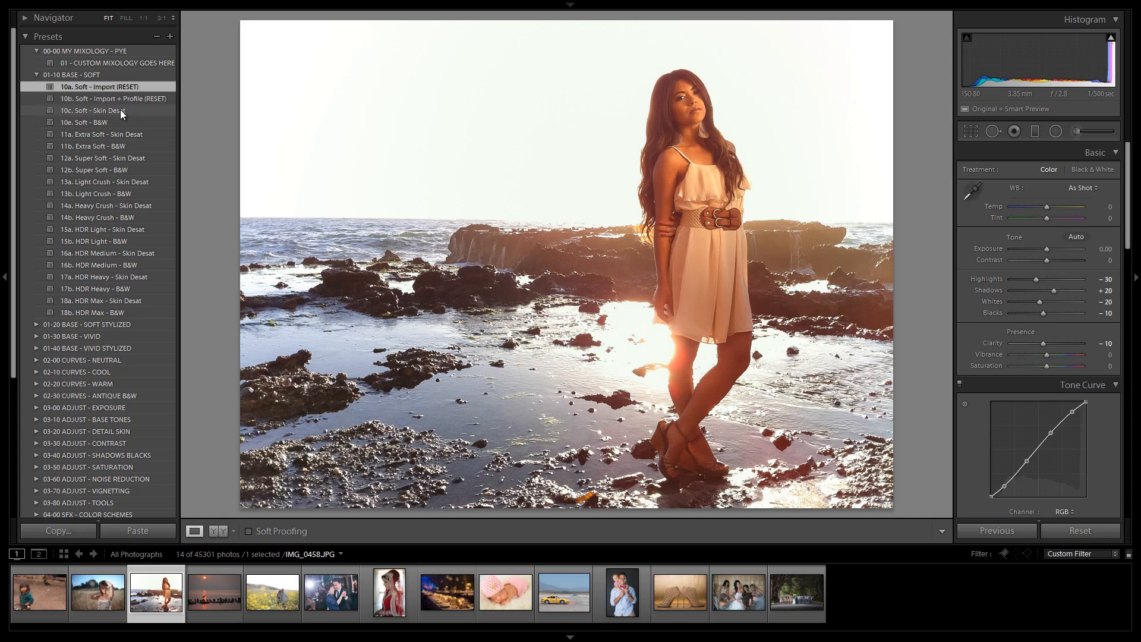
Step: Apply the 10c. Soft - Skin Desat, 11a. Extra Soft - Skin Desat and 12a. Super Soft - Skin Desat presets in turn
click(115, 110)
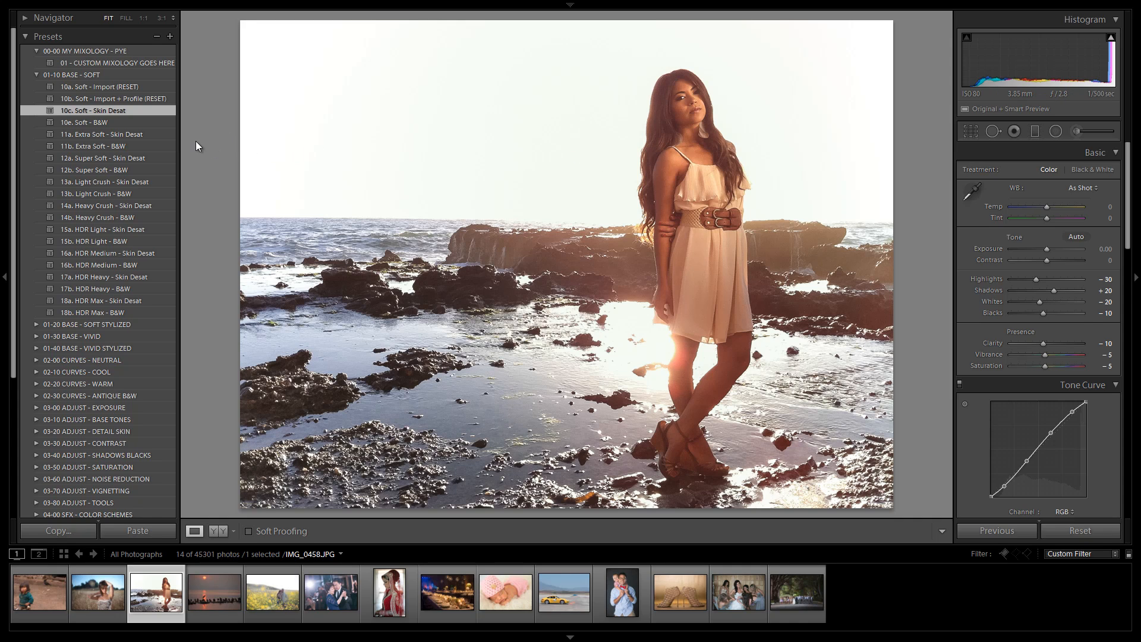
click(127, 137)
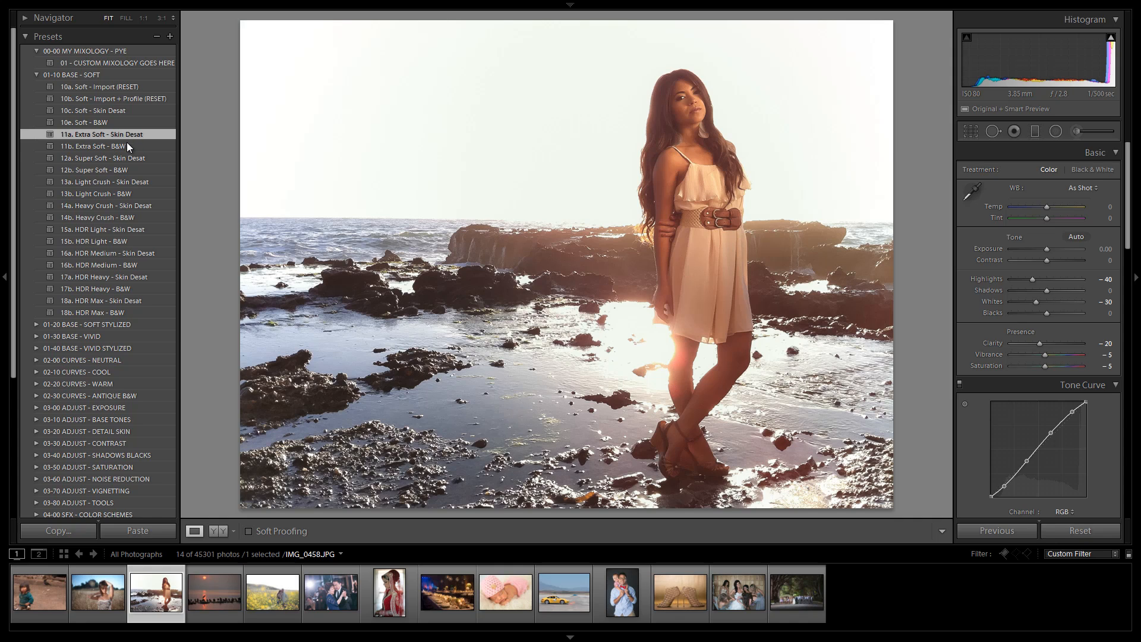
click(122, 155)
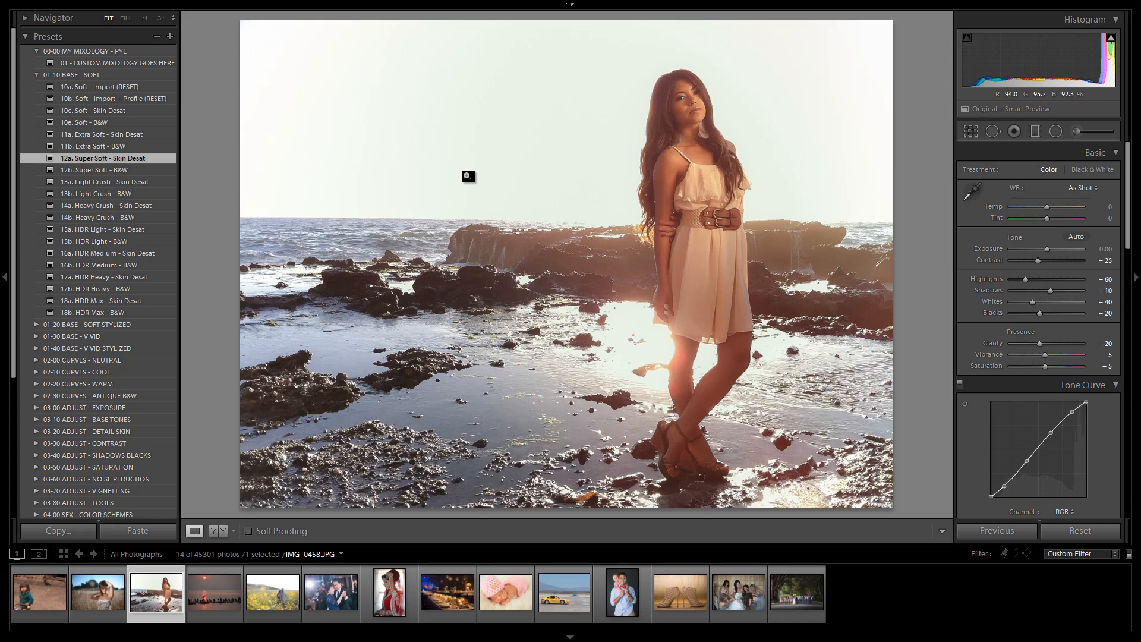
Step: Apply 11a. Extra Soft - Skin Desat again, then 13a. Light Crush - Skin Desat and 15a. HDR Light - Skin Desat
click(137, 136)
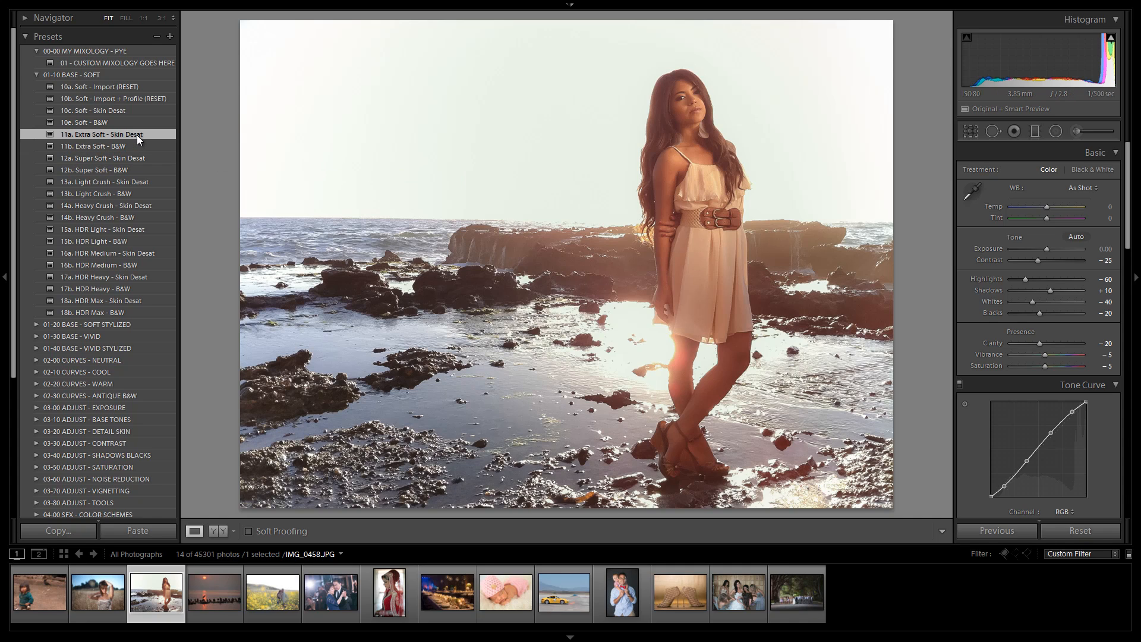
click(104, 178)
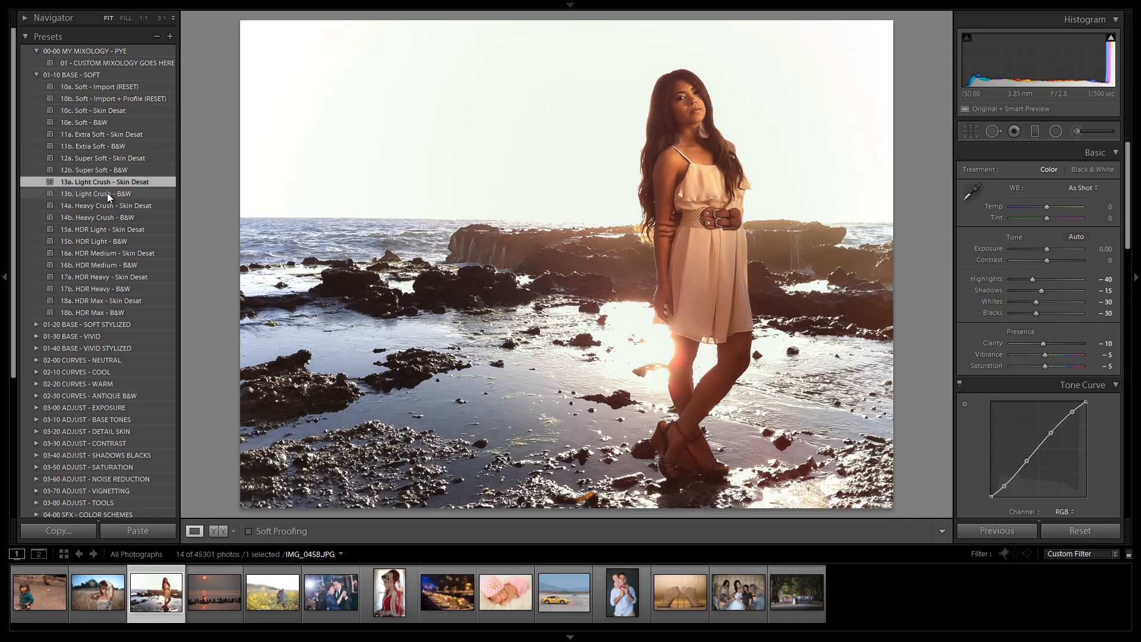
click(95, 228)
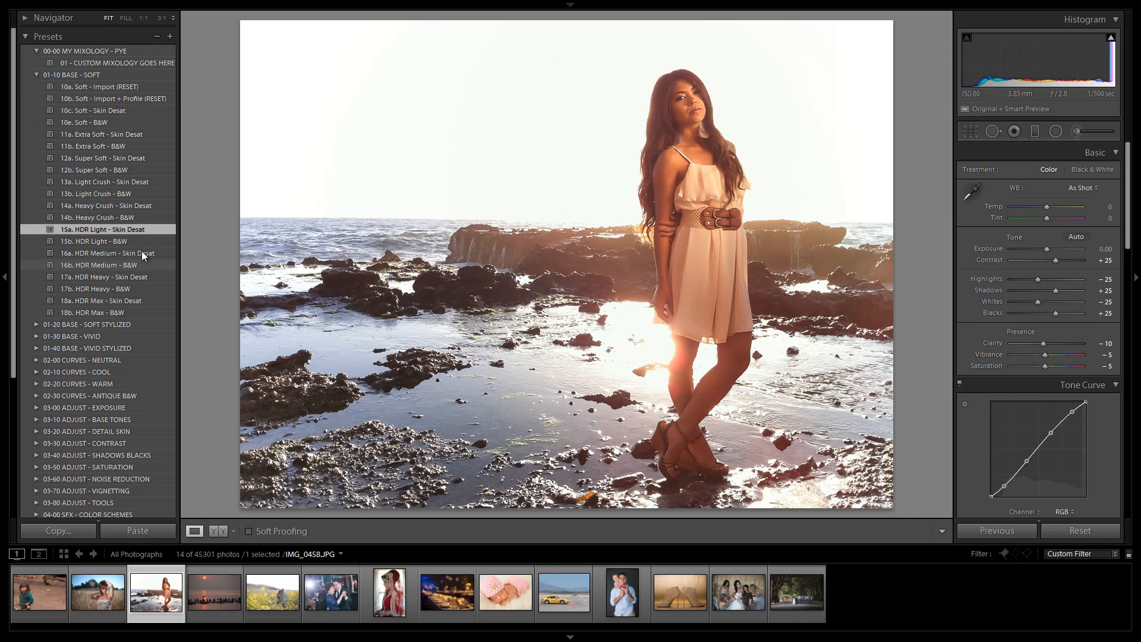
Step: Reapply 11a. Extra Soft - Skin Desat and switch to the 01-20 BASE - SOFT STYLIZED preset folder
click(96, 134)
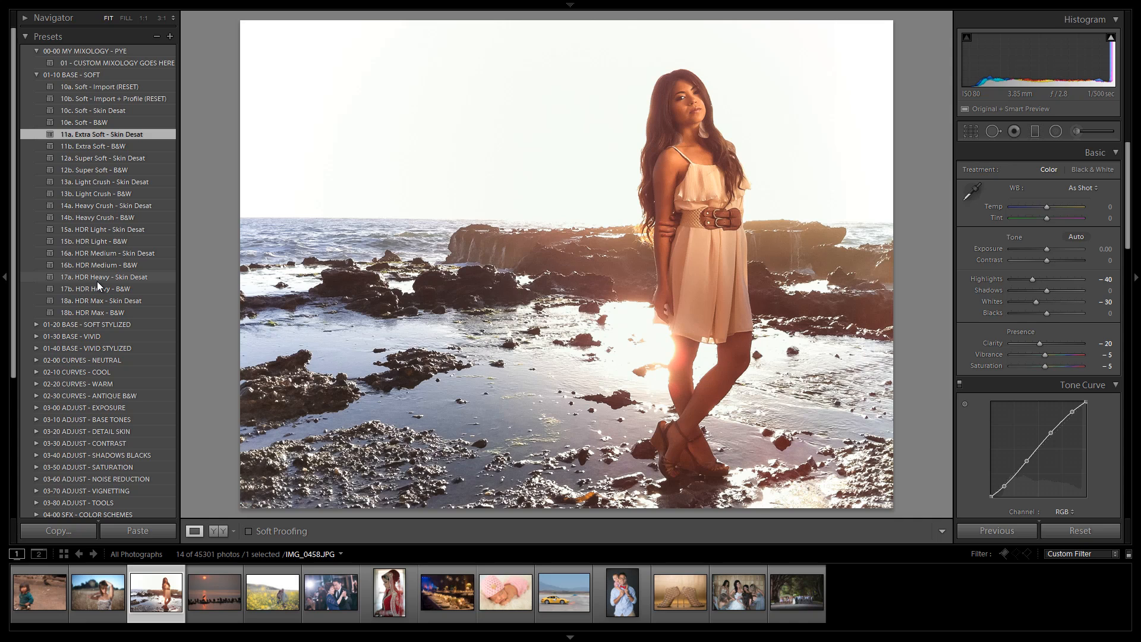
click(33, 75)
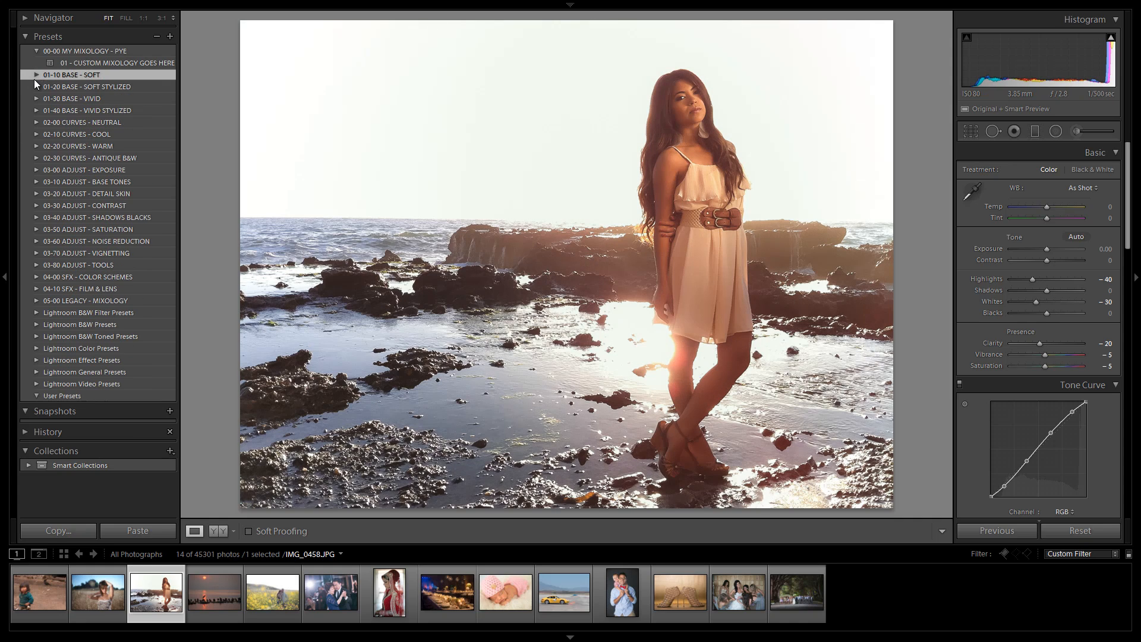
click(34, 86)
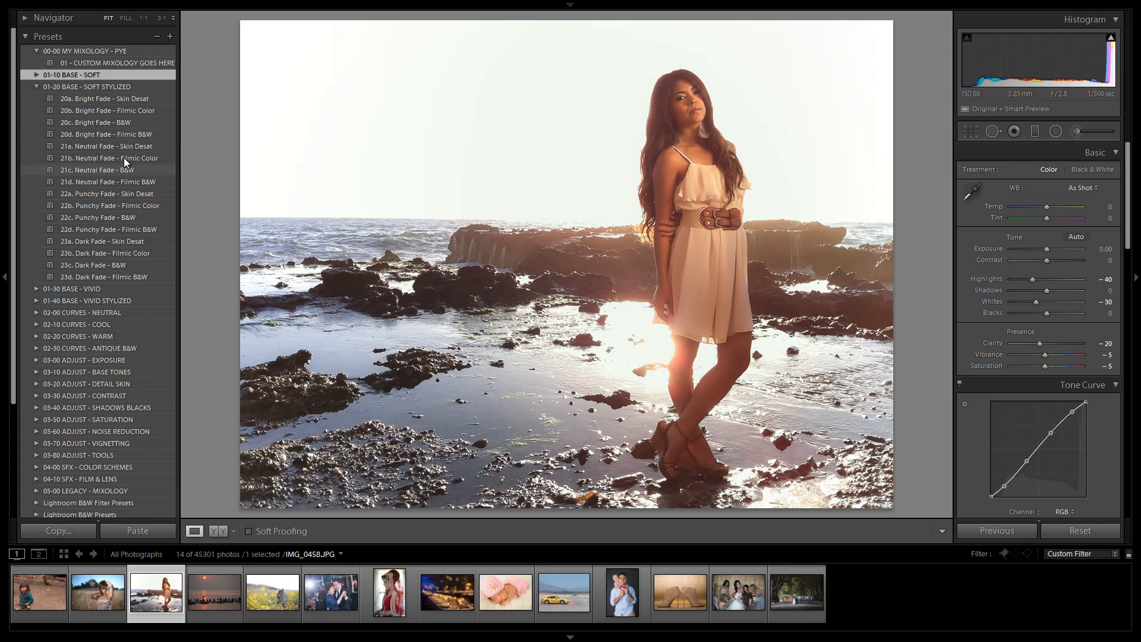
Step: Apply the 20a, 20b, 20c and 20d Bright Fade presets (Skin Desat, Filmic Color, B&W, Filmic B&W) in turn
click(120, 98)
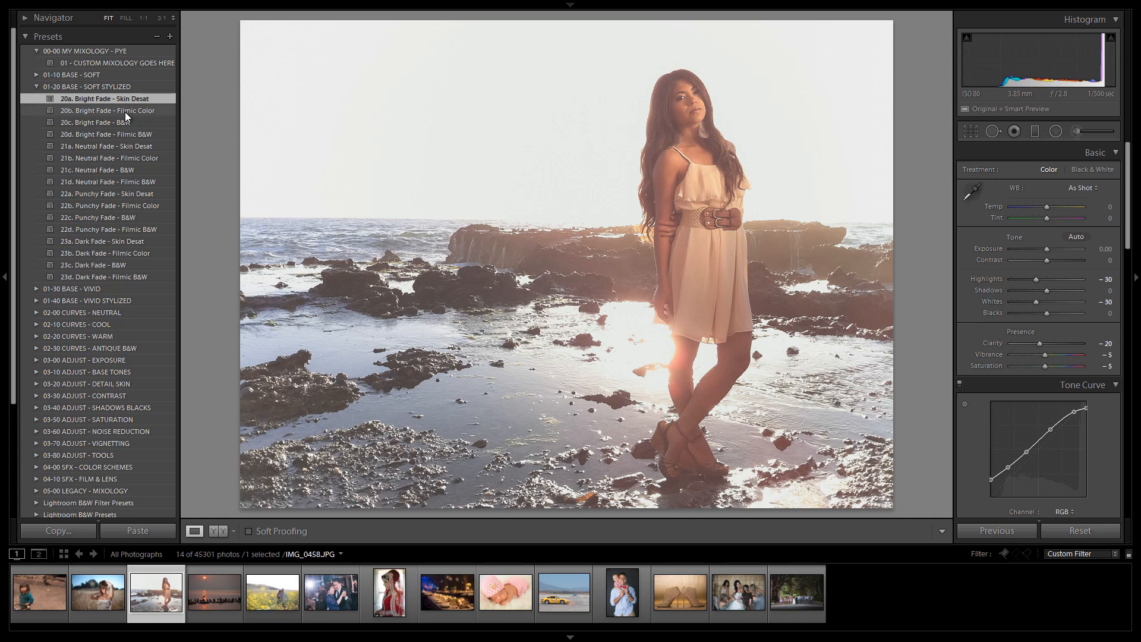
click(108, 109)
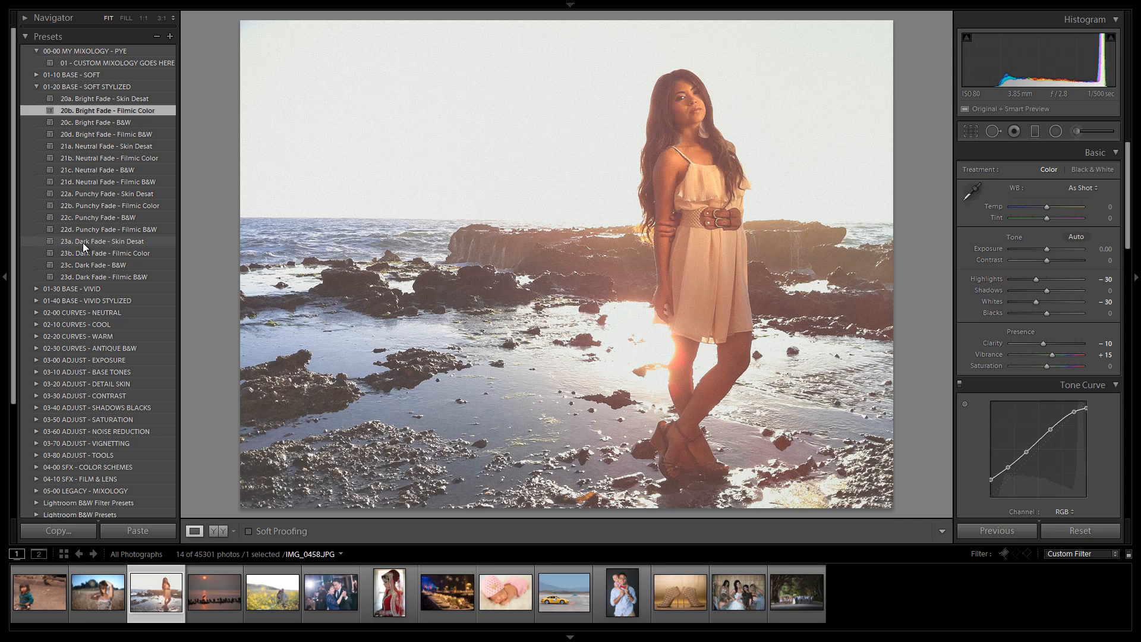
click(128, 123)
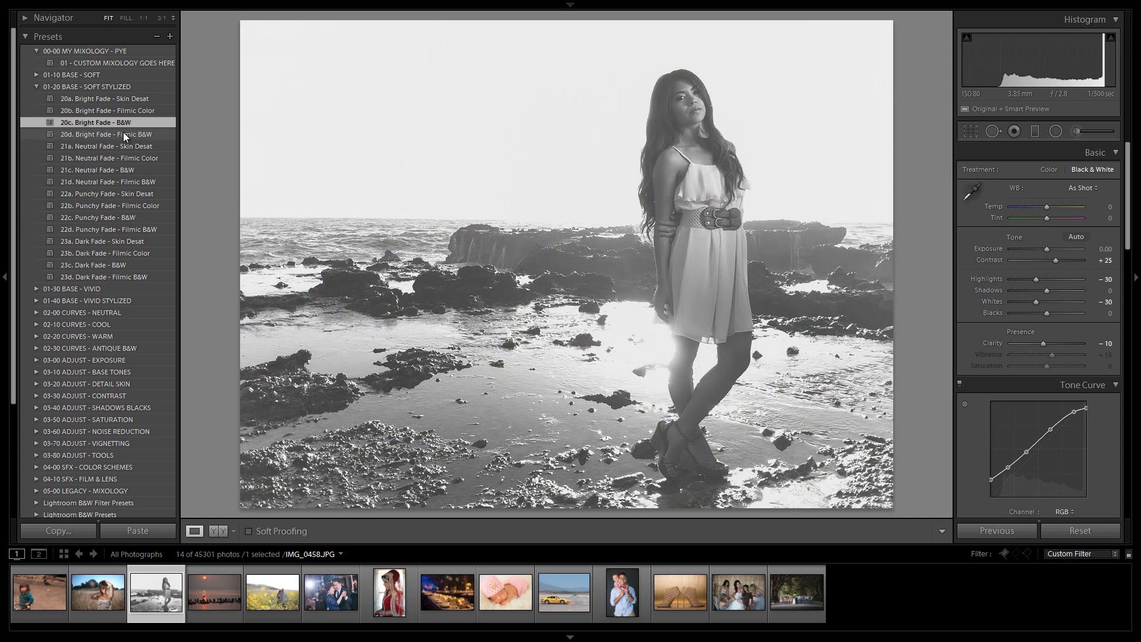
click(123, 133)
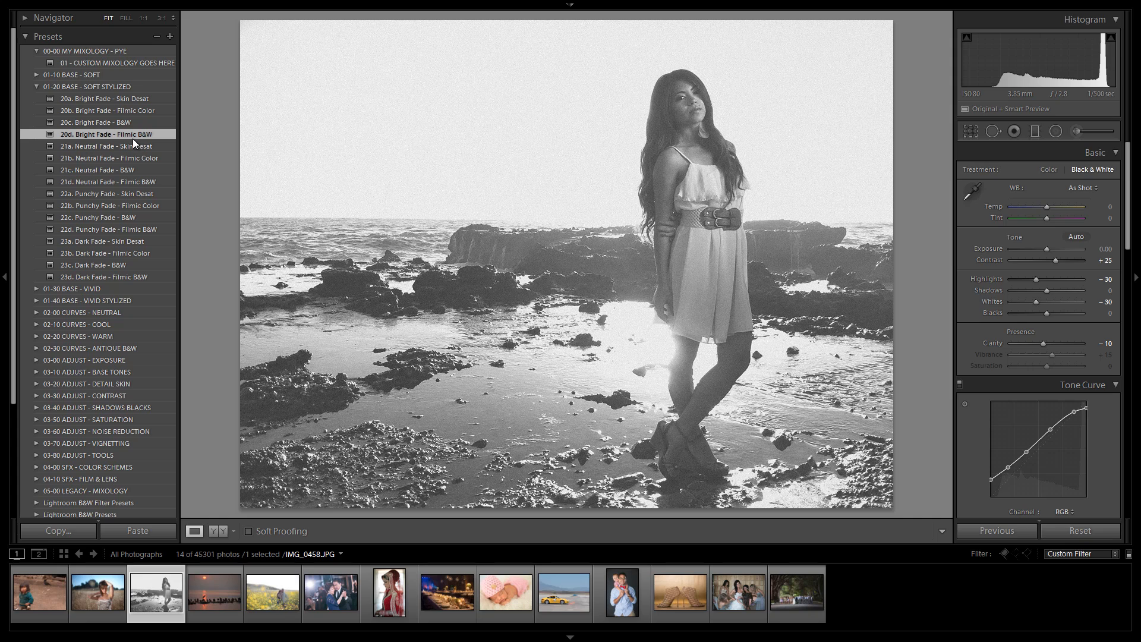
Step: Apply 21a. Neutral Fade - Skin Desat, 22a. Punchy Fade - Skin Desat and 23a. Dark Fade - Skin Desat in turn
click(135, 146)
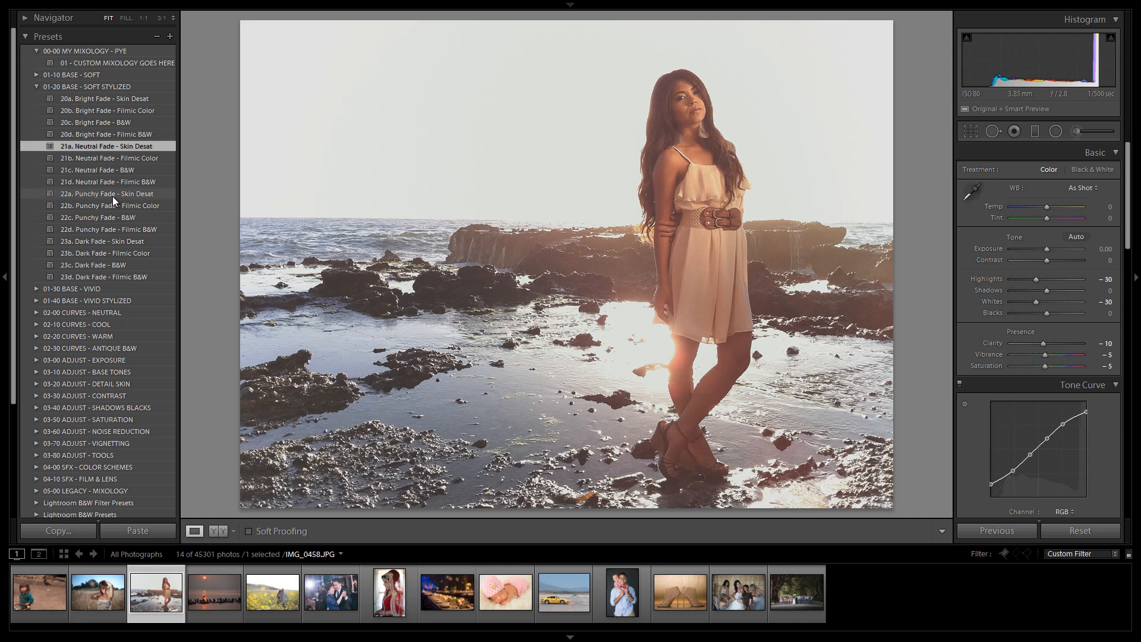
click(112, 195)
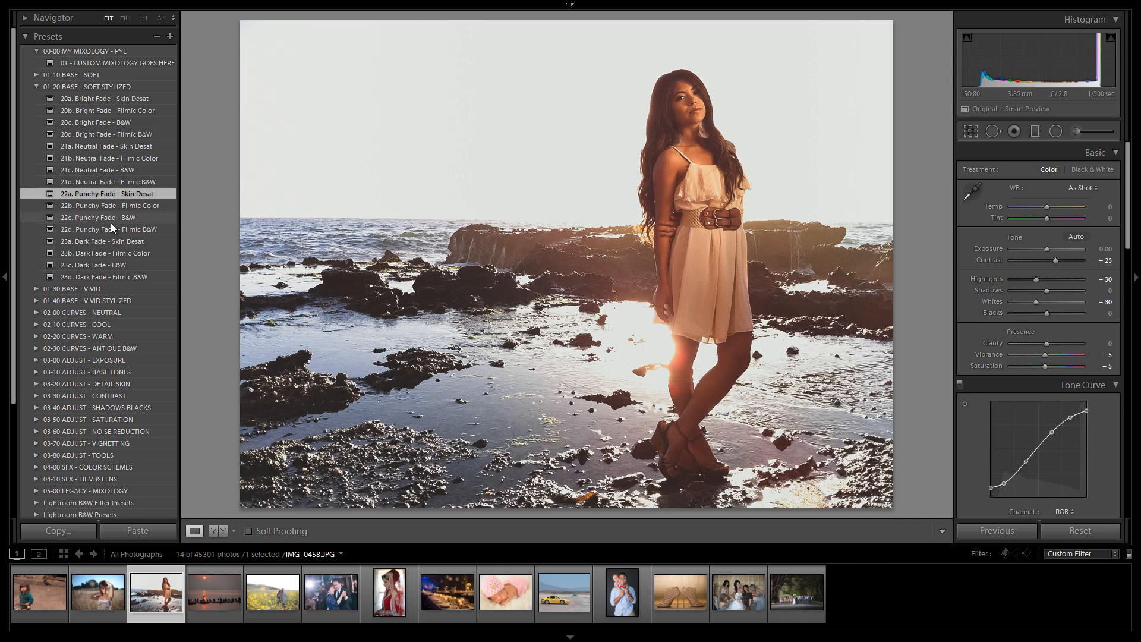
click(107, 240)
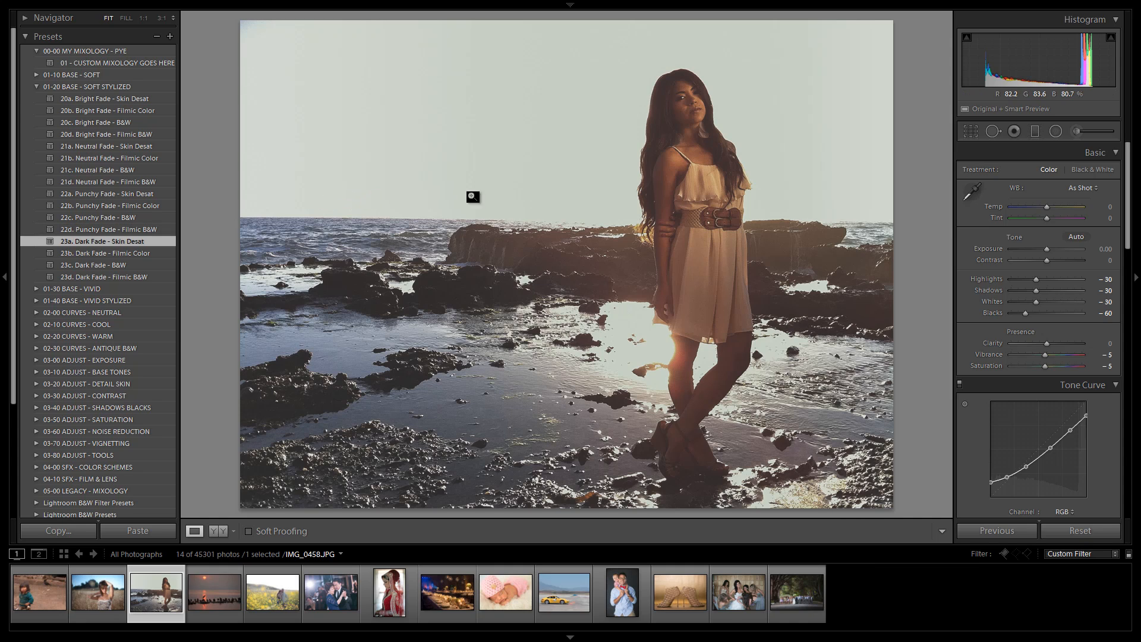
Step: Raise exposure to +1.00, then apply 23b. Dark Fade - Filmic Color and 23d. Dark Fade - Filmic B&W
drag(1041, 246, 1053, 254)
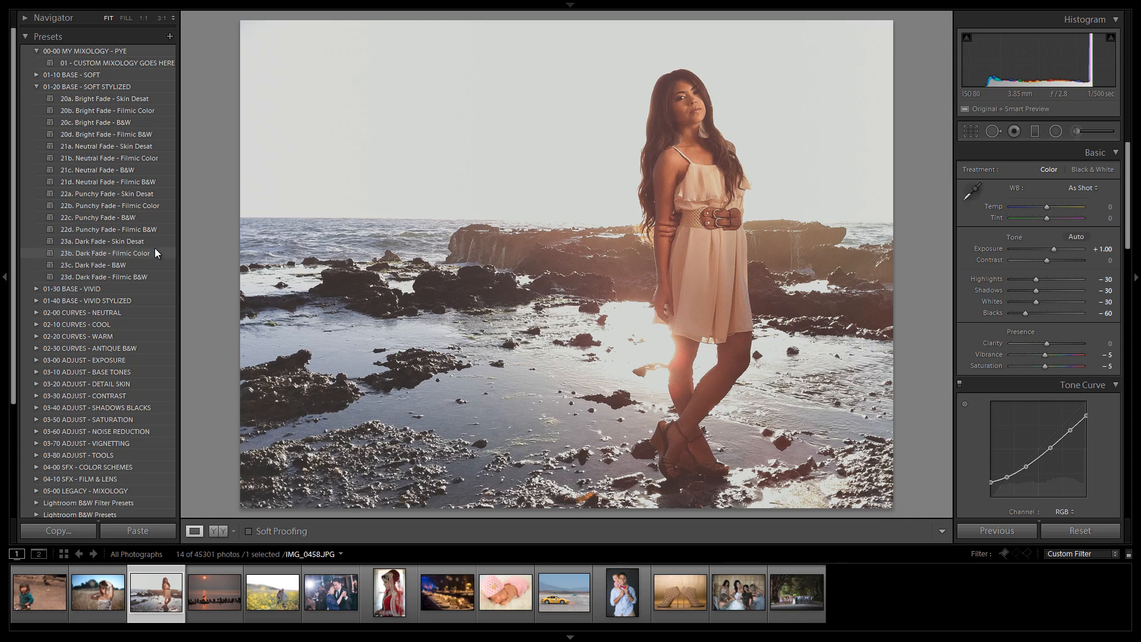
click(135, 263)
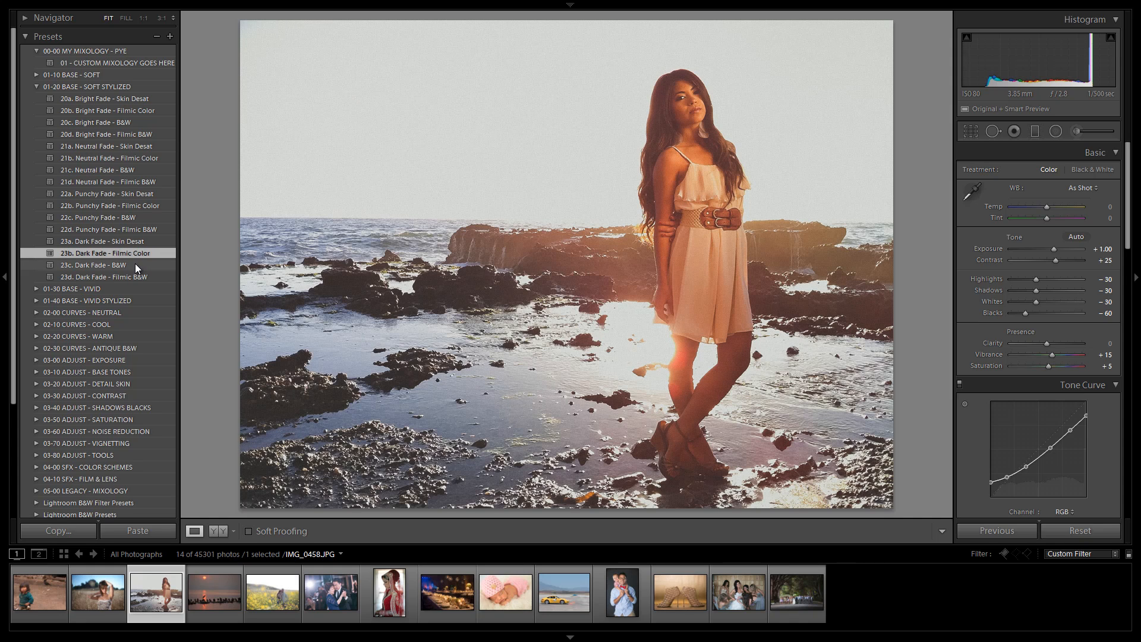
click(130, 275)
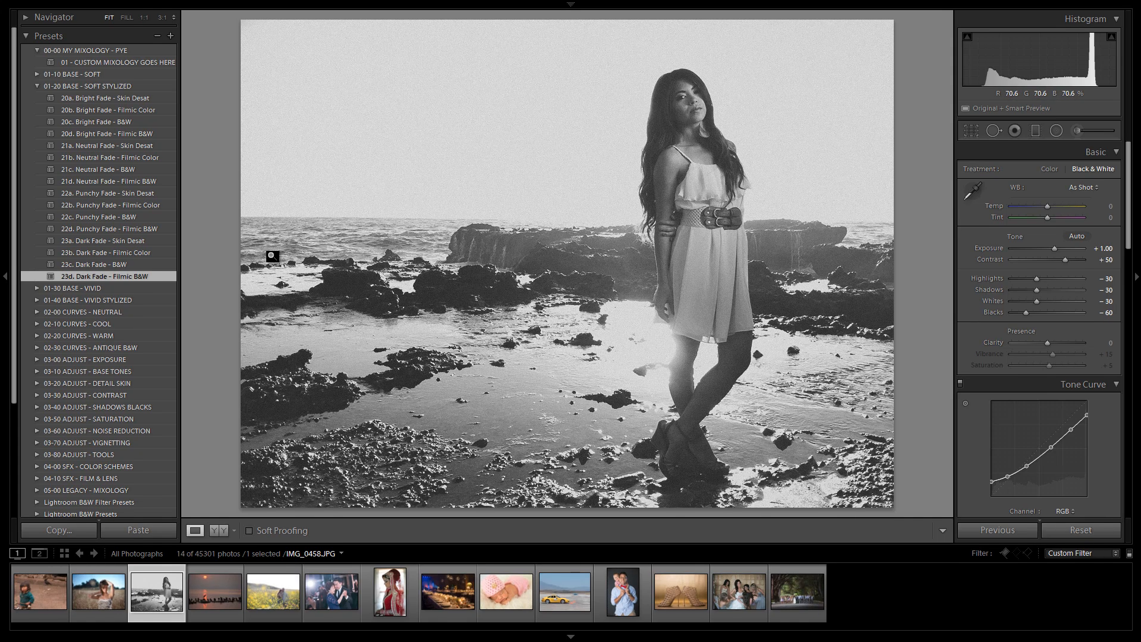
Step: Select the sunset heron photo and open the 01-30 BASE - VIVID preset folder
click(37, 86)
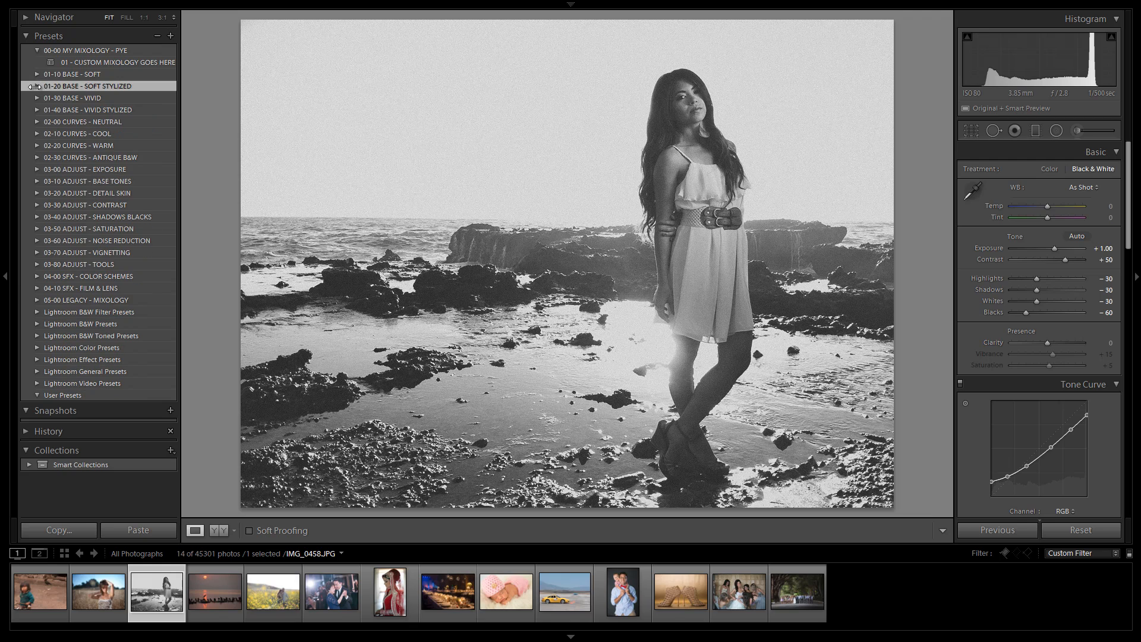
click(215, 585)
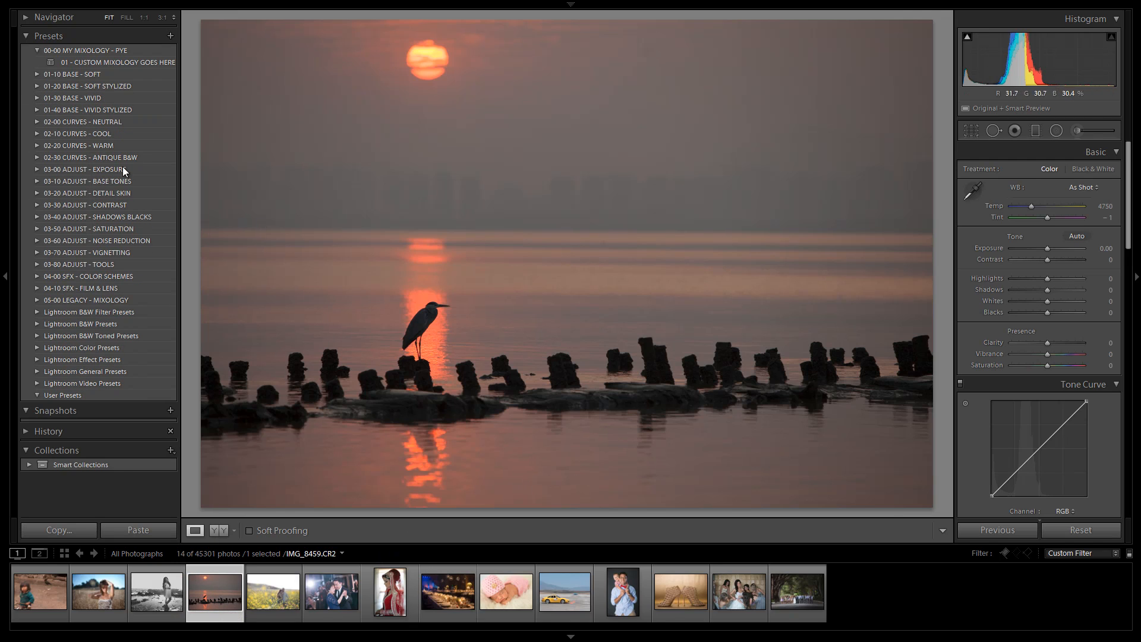
click(37, 98)
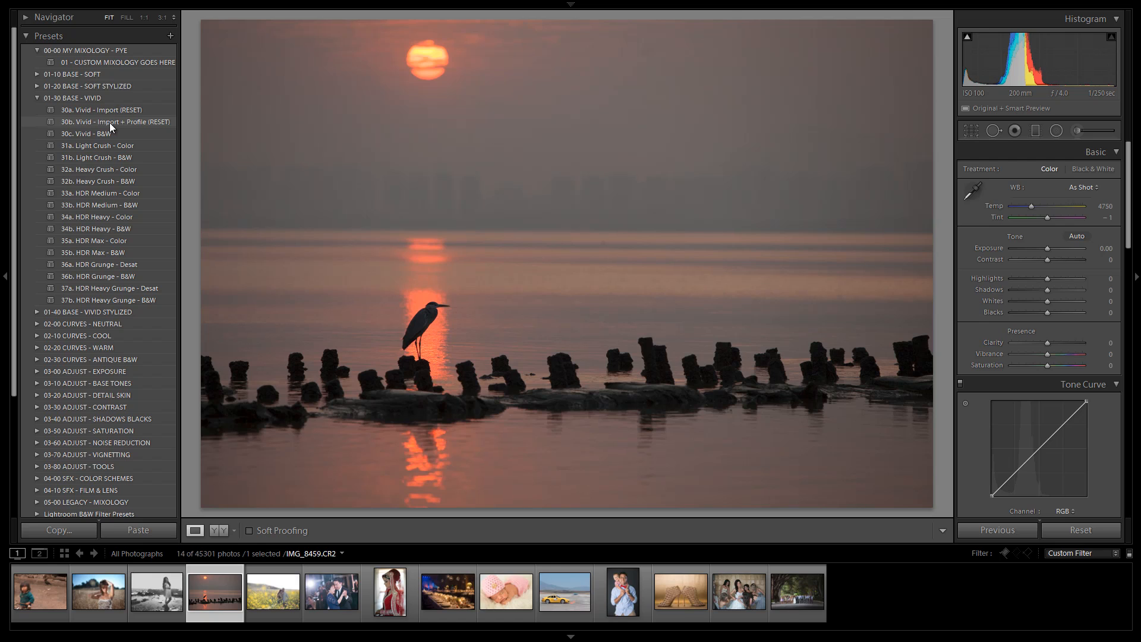
Step: Alternate between 30a. Vivid - Import (RESET) and 30b. Vivid - Import + Profile (RESET), ending on 30a
click(143, 112)
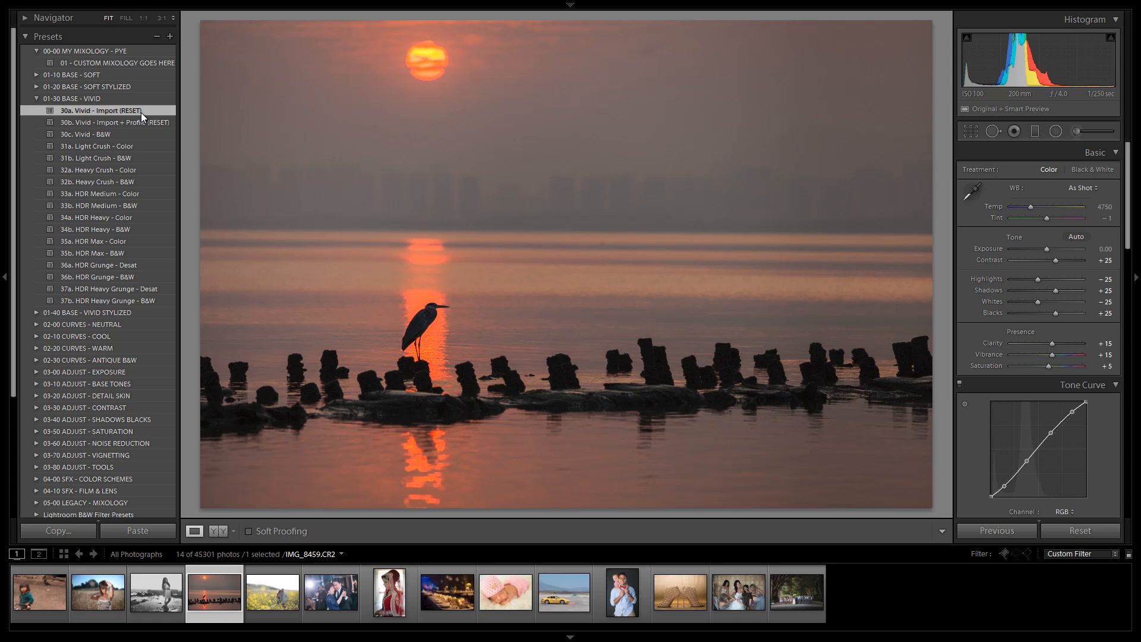
click(122, 124)
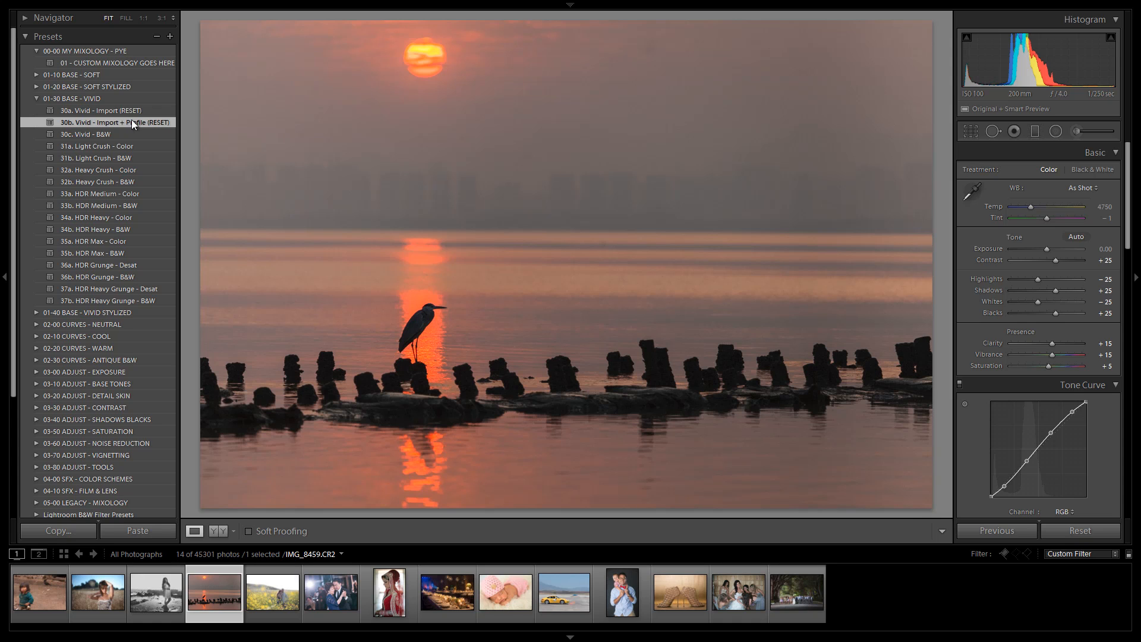
click(138, 111)
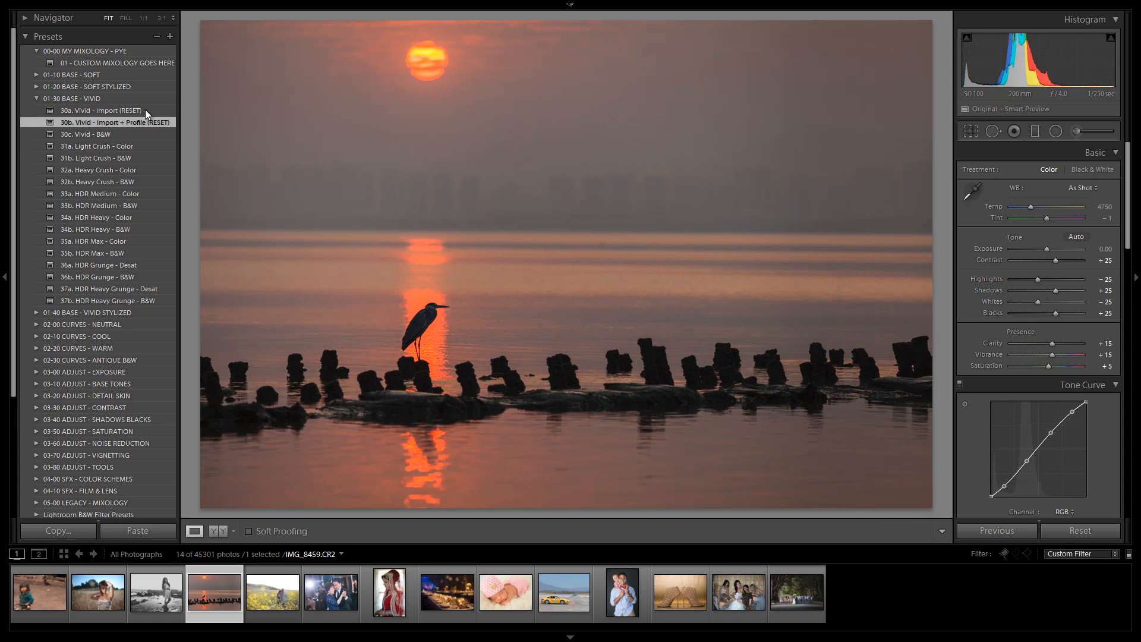
Step: Apply 31a. Light Crush - Color with Temp 3917 and exposure -0.58, then reapply 30a. Vivid - Import (RESET)
click(124, 147)
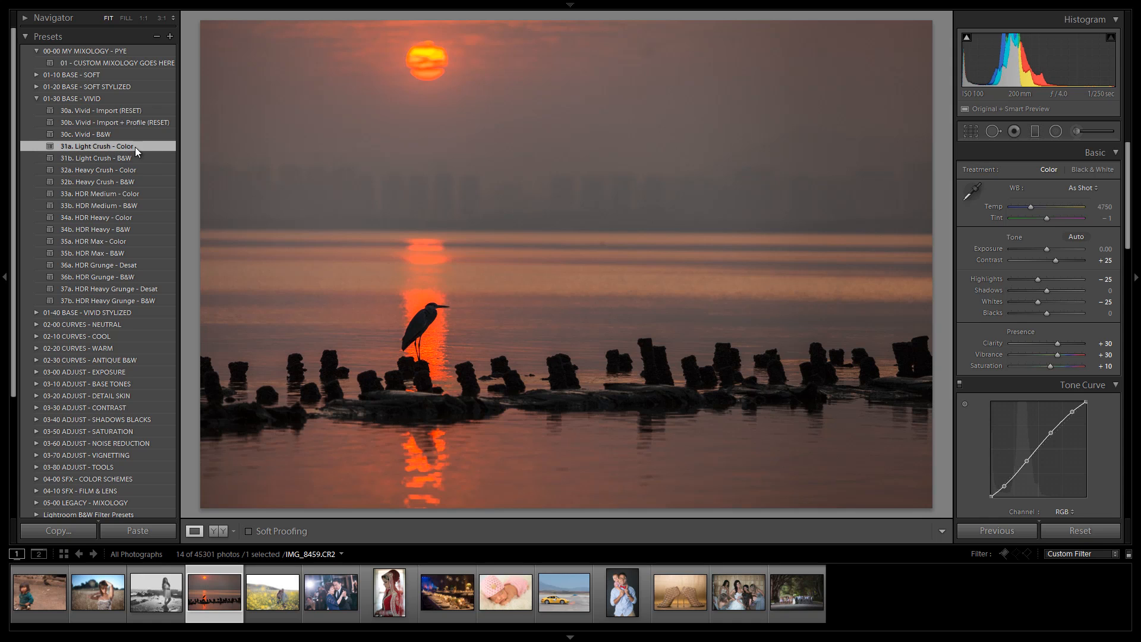
drag(1039, 205, 1033, 206)
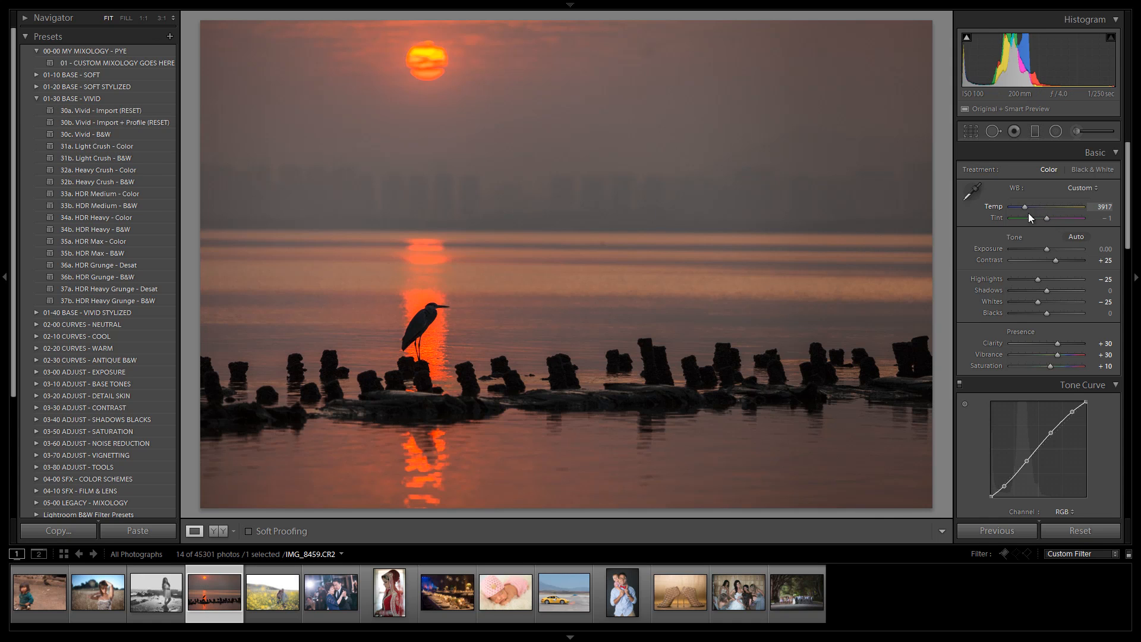
drag(1047, 247, 1042, 247)
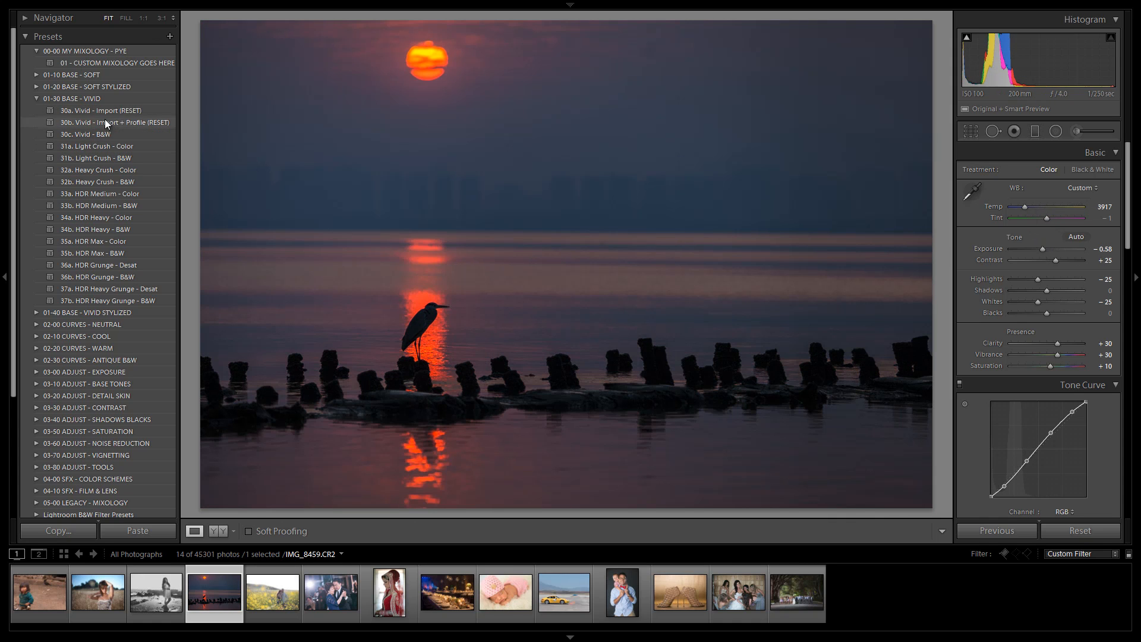
click(108, 111)
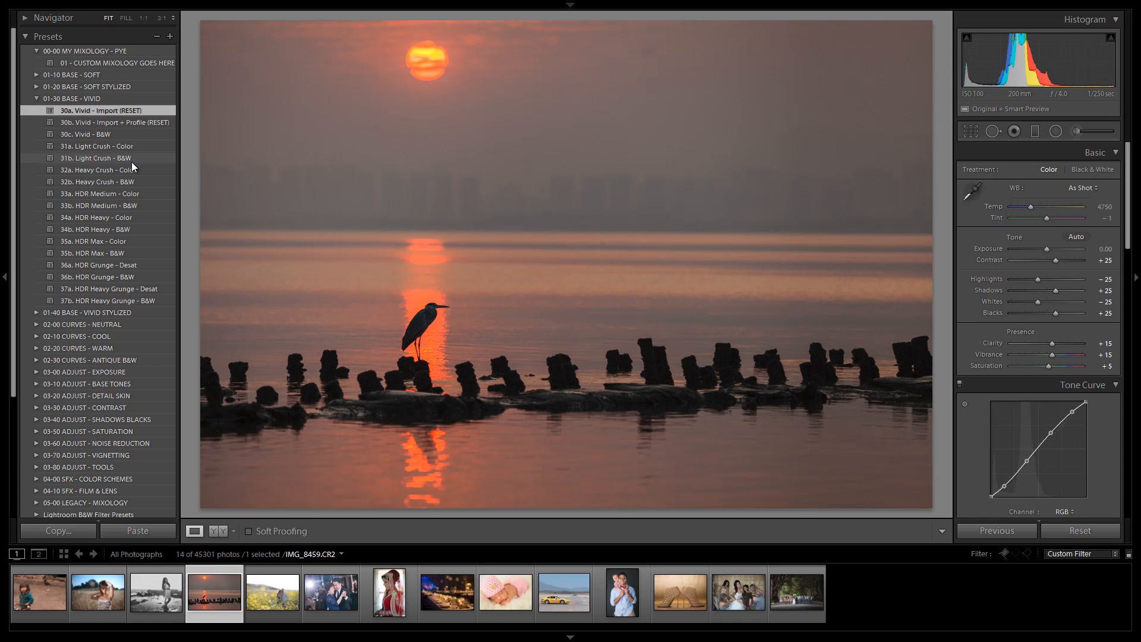
Step: Apply 31a. Light Crush - Color and set Temp to 4167 and exposure to +0.25
click(136, 146)
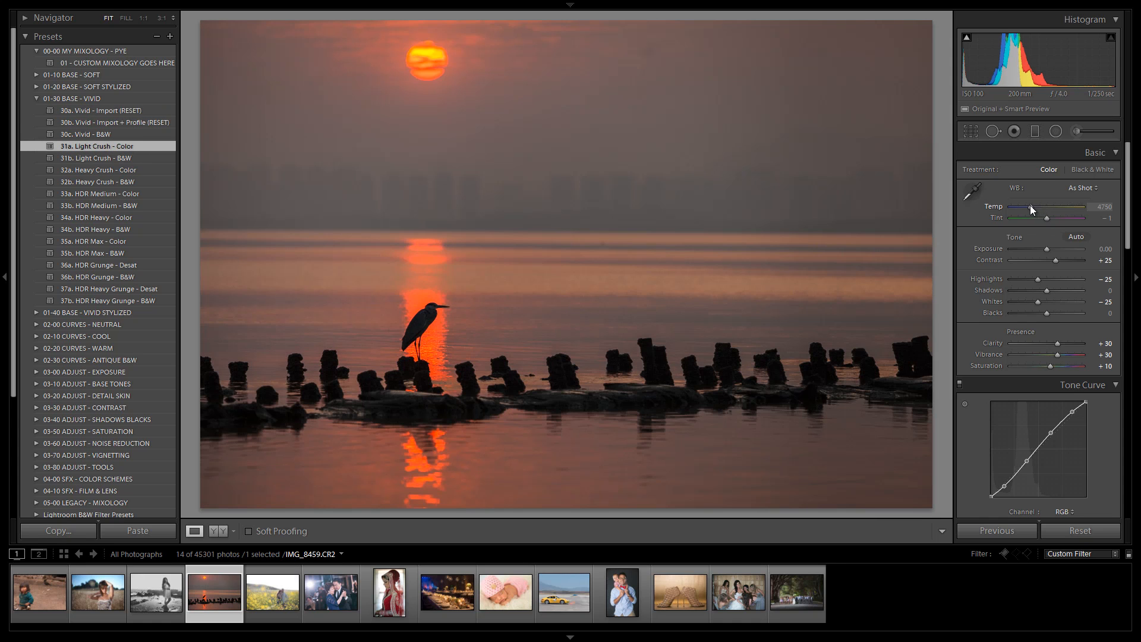
drag(1029, 206, 1025, 206)
drag(1045, 251, 1047, 251)
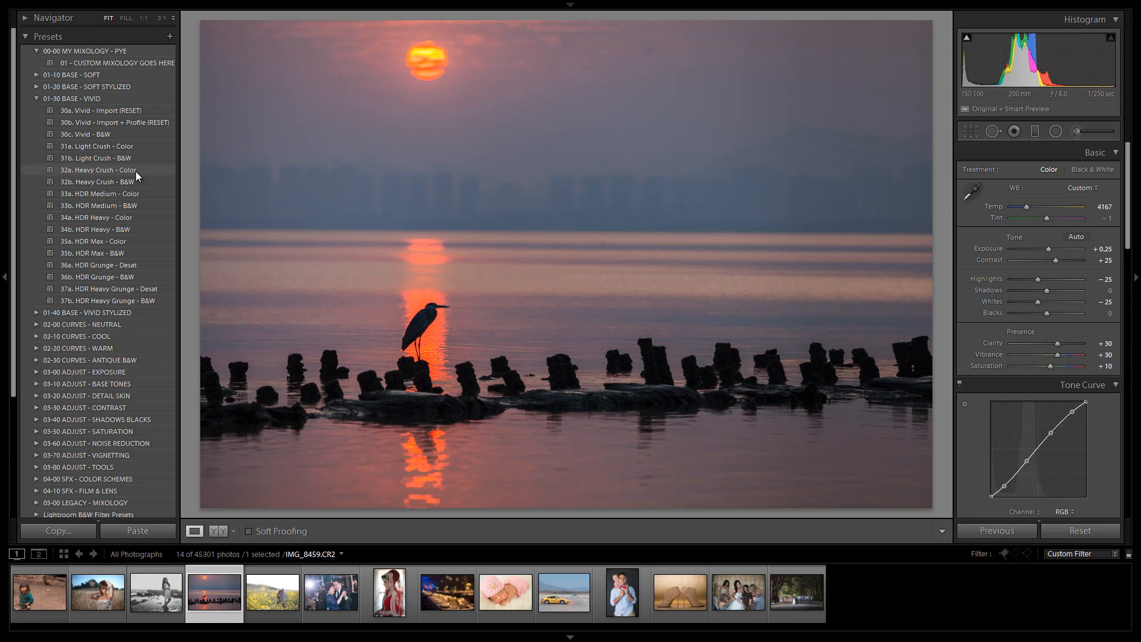
Step: Apply 32a. Heavy Crush - Color, 33a. HDR Medium - Color, 34a. HDR Heavy - Color and 35a. HDR Max - Color in turn
click(106, 168)
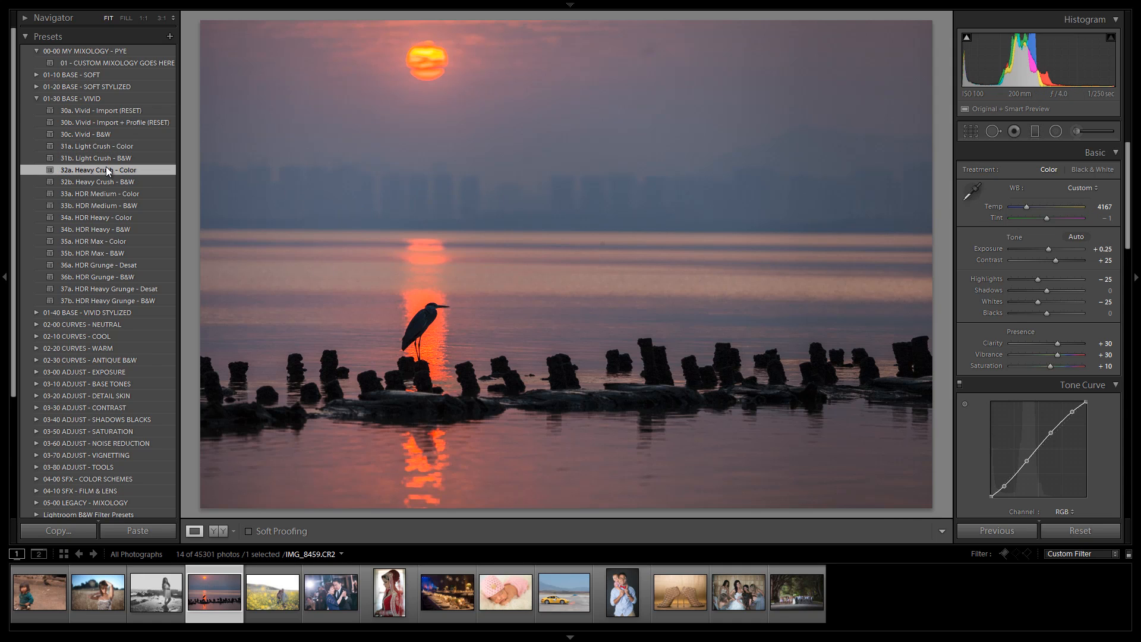
click(118, 194)
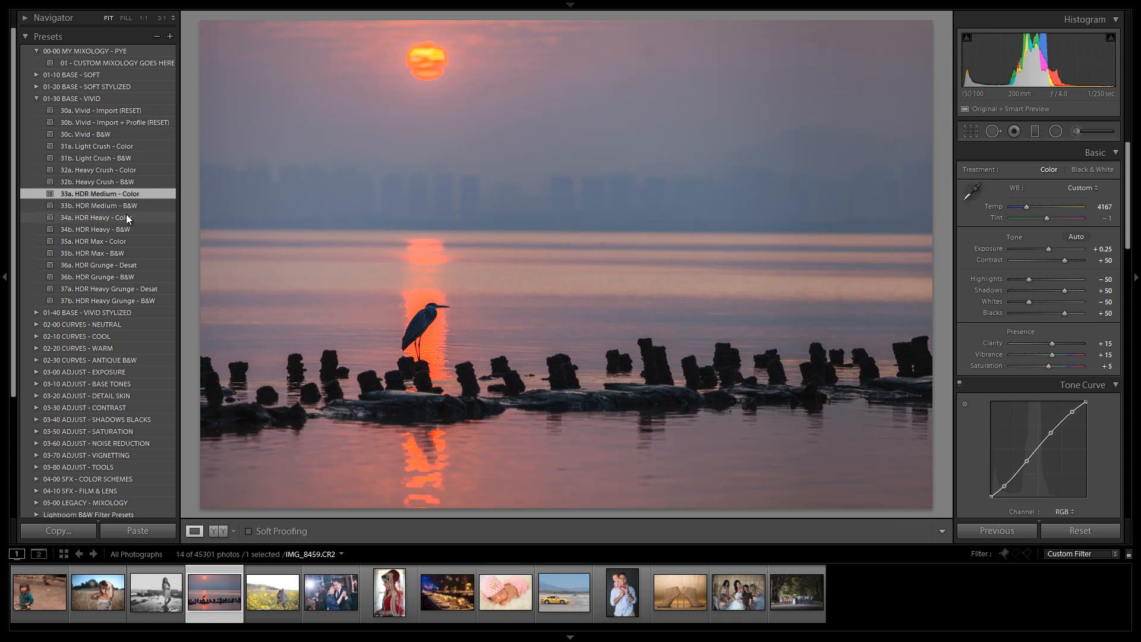
click(126, 217)
click(119, 242)
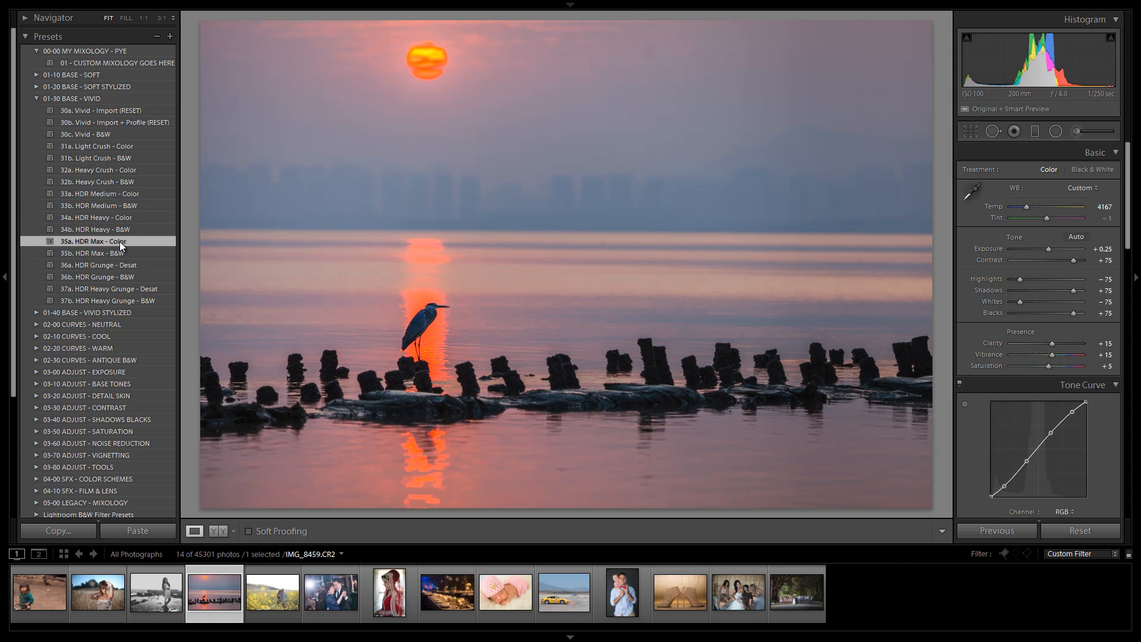
Step: Reapply 31a, reset with 30a, then apply 31a. Light Crush, 32a. Heavy Crush and 33a. HDR Medium color presets
click(127, 146)
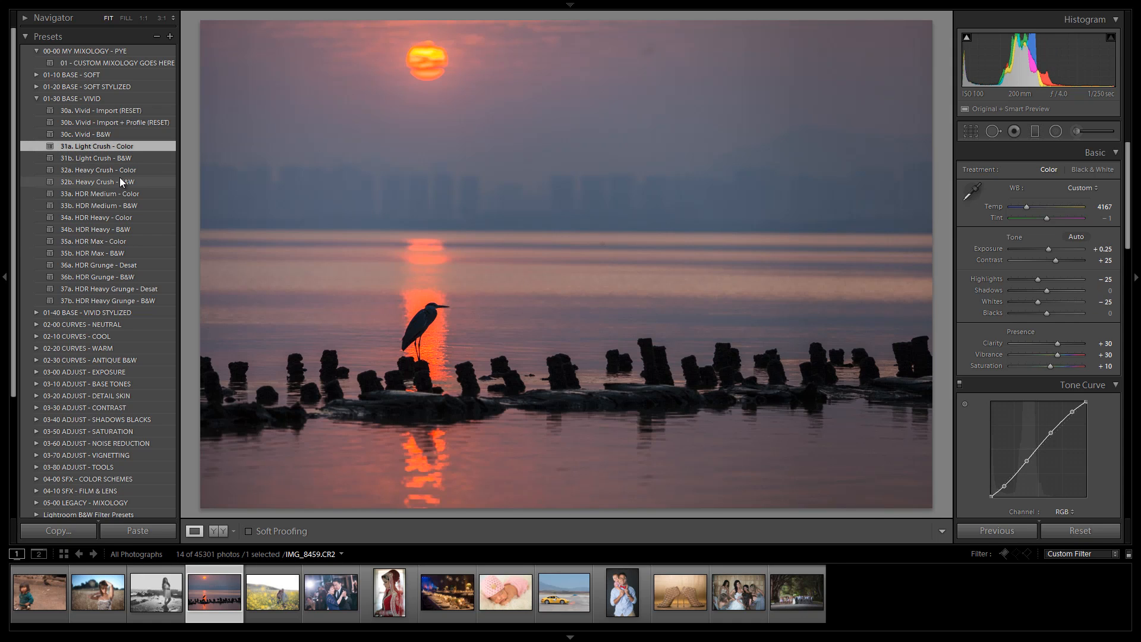
click(132, 111)
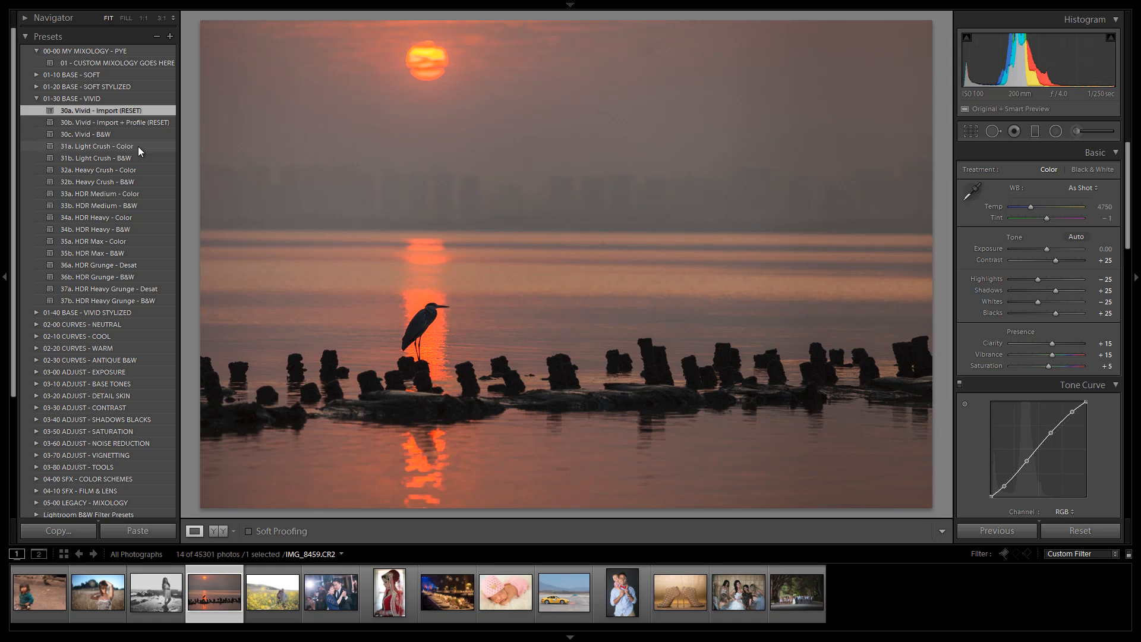
click(137, 146)
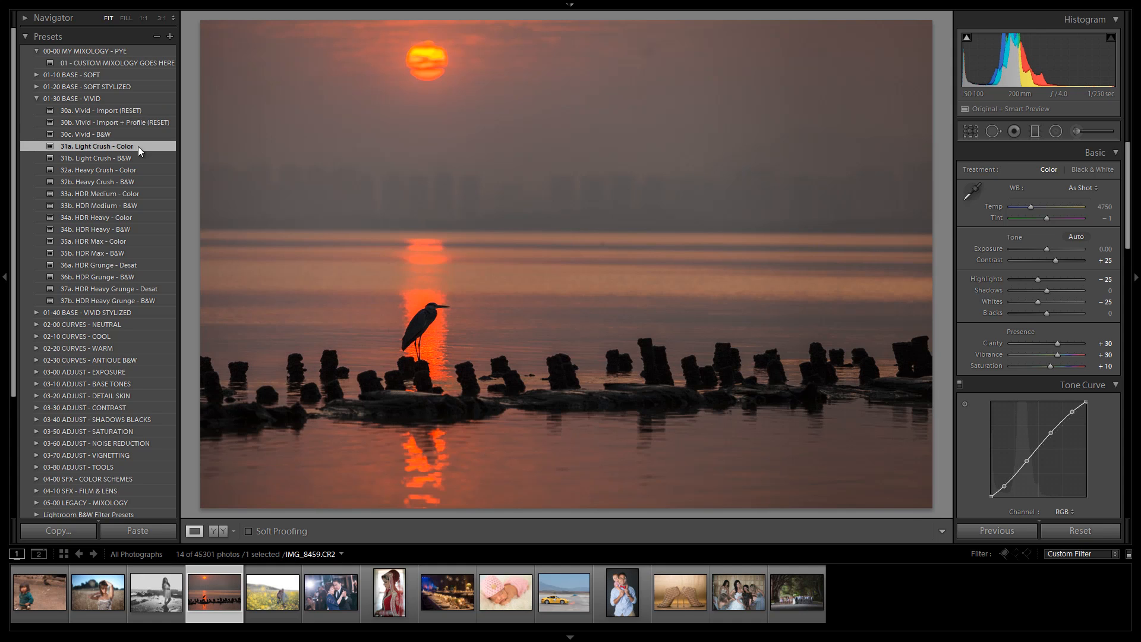
click(129, 169)
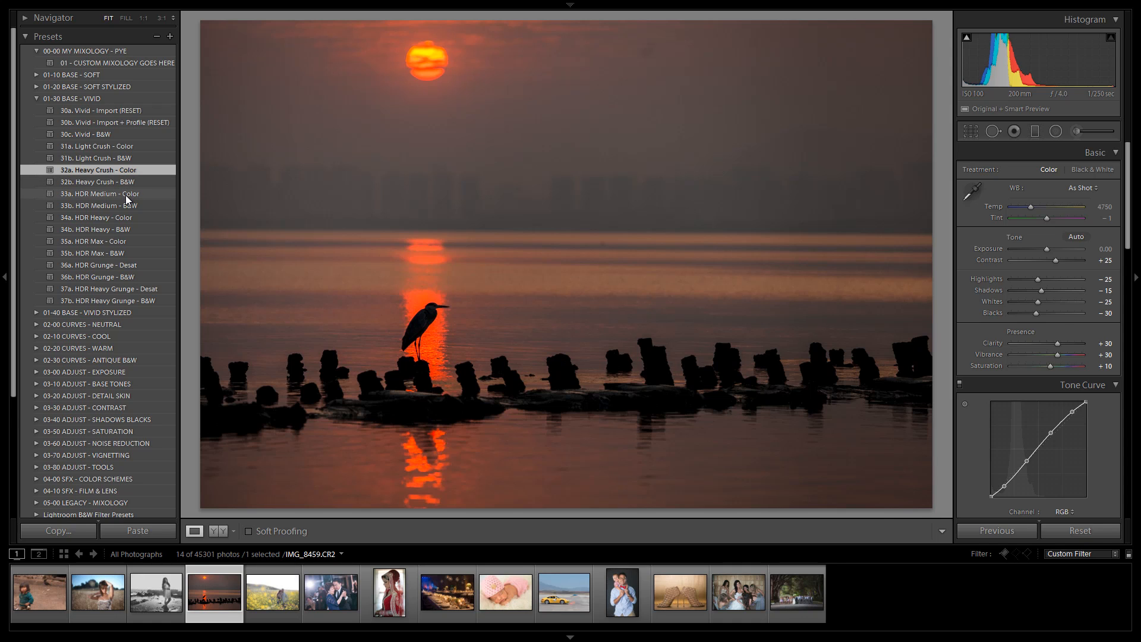
click(126, 196)
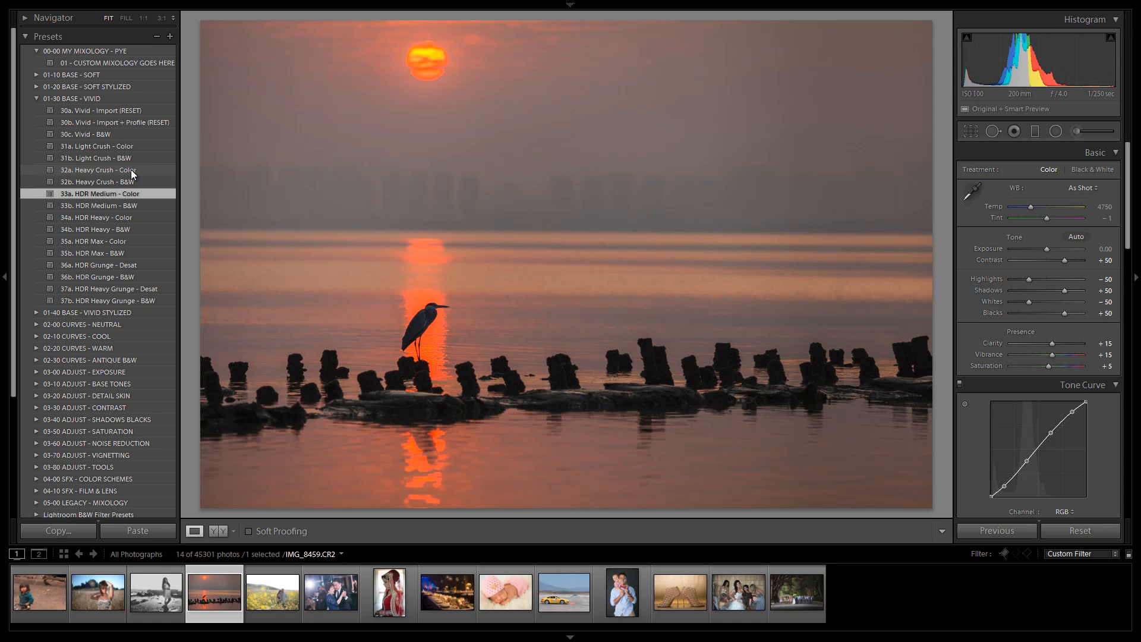
Step: Switch to the 01-40 BASE - VIVID STYLIZED folder and apply 40a. Bright Fade - Color
click(36, 98)
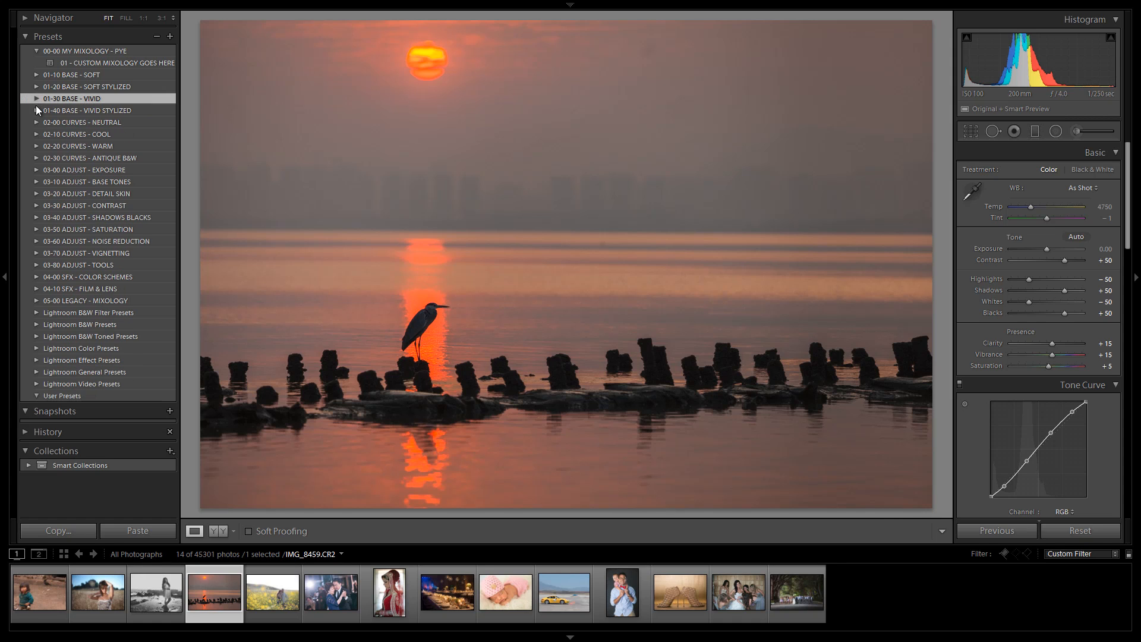
click(37, 110)
click(88, 123)
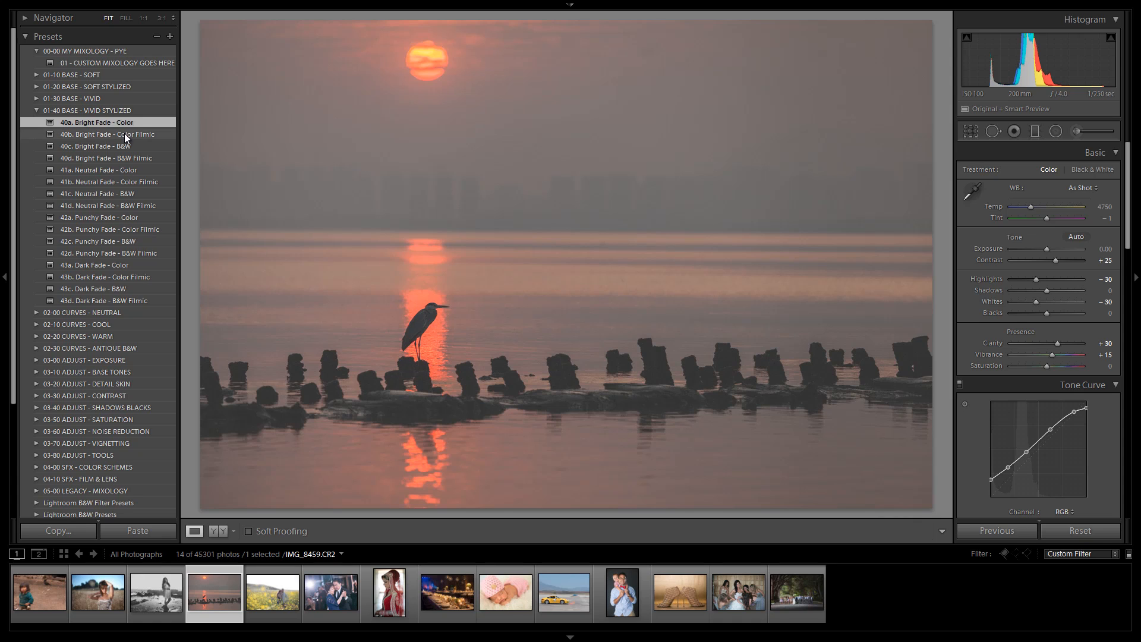
Step: Apply 40b. Bright Fade - Color Filmic, 40c. Bright Fade - B&W and 40d. Bright Fade - B&W Filmic in turn
click(123, 135)
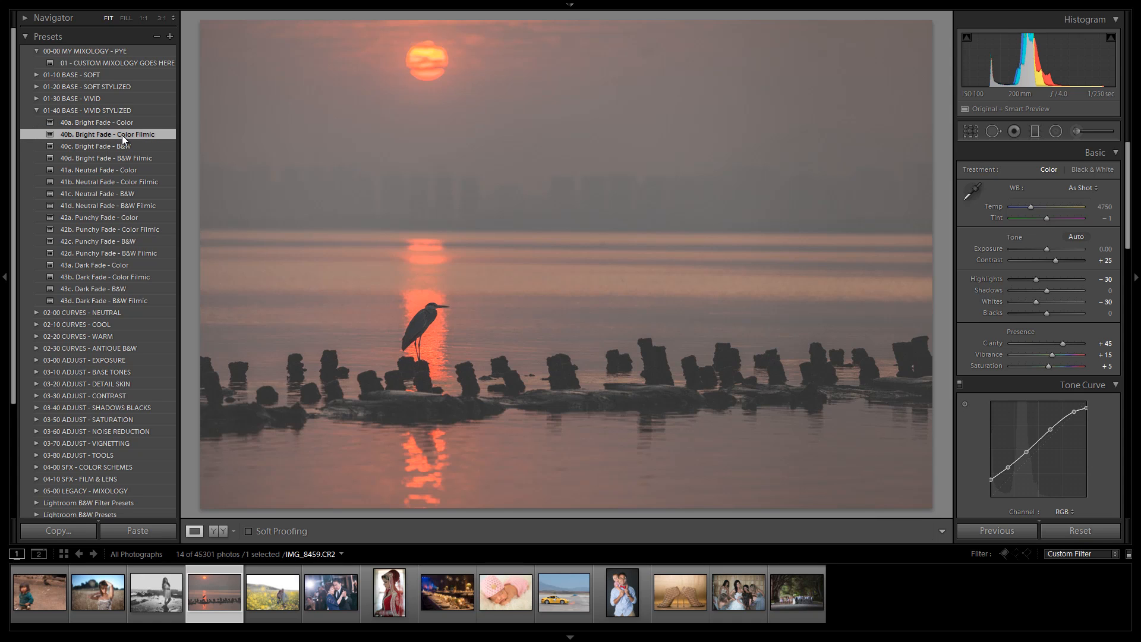
click(115, 147)
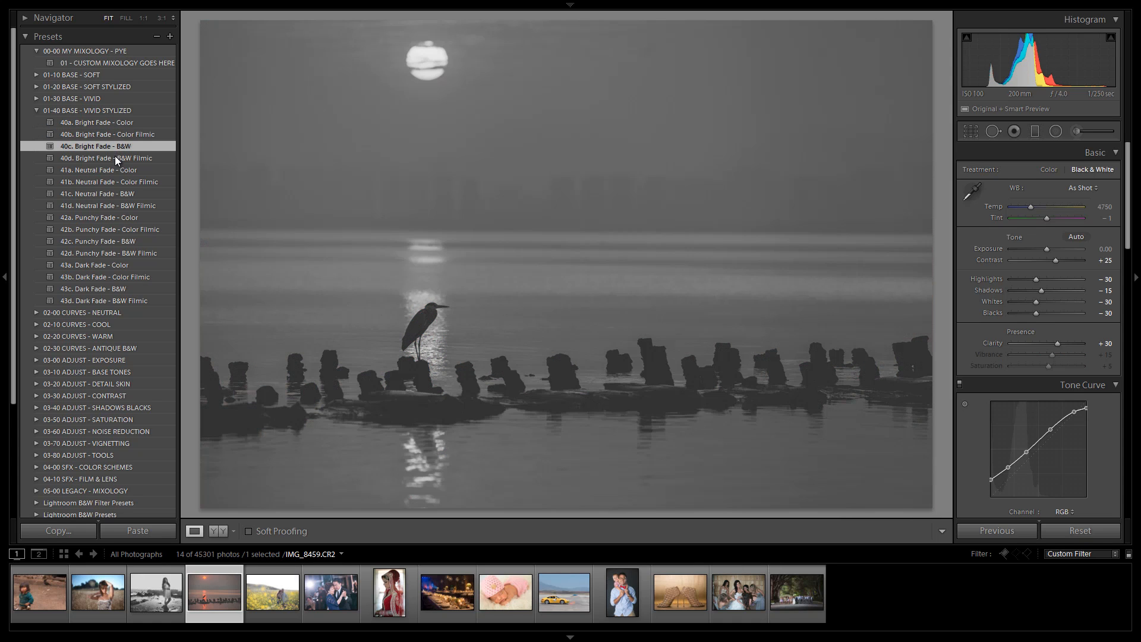
click(116, 155)
Step: Apply the Neutral Fade presets 41a Color, 41b Color Filmic, 41c B&W and 41d B&W Filmic in turn
click(119, 170)
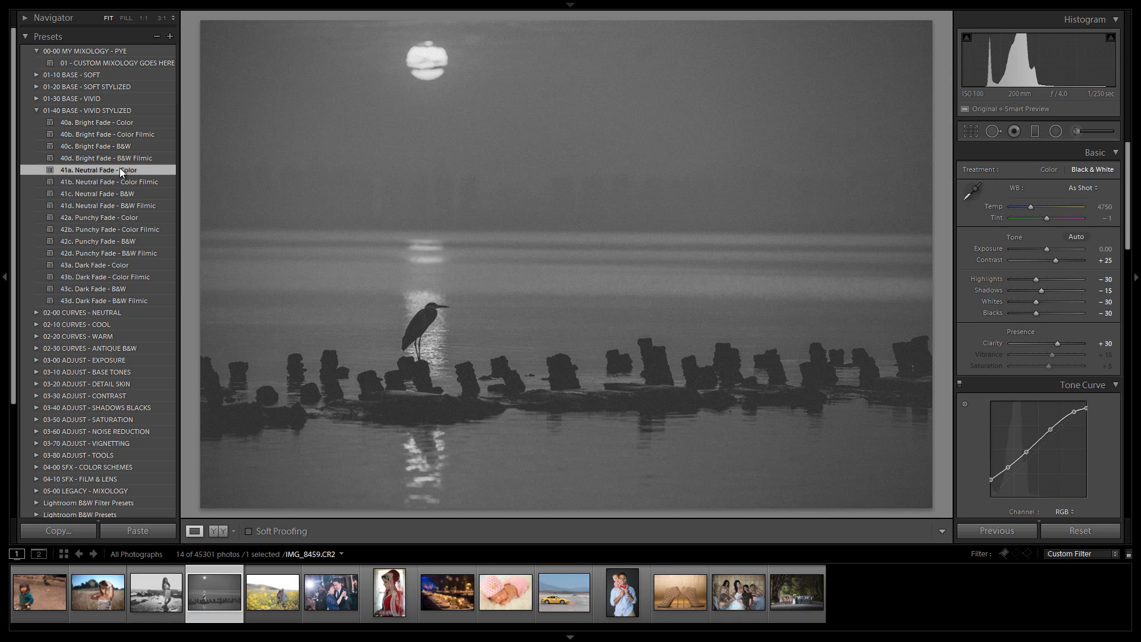
click(108, 181)
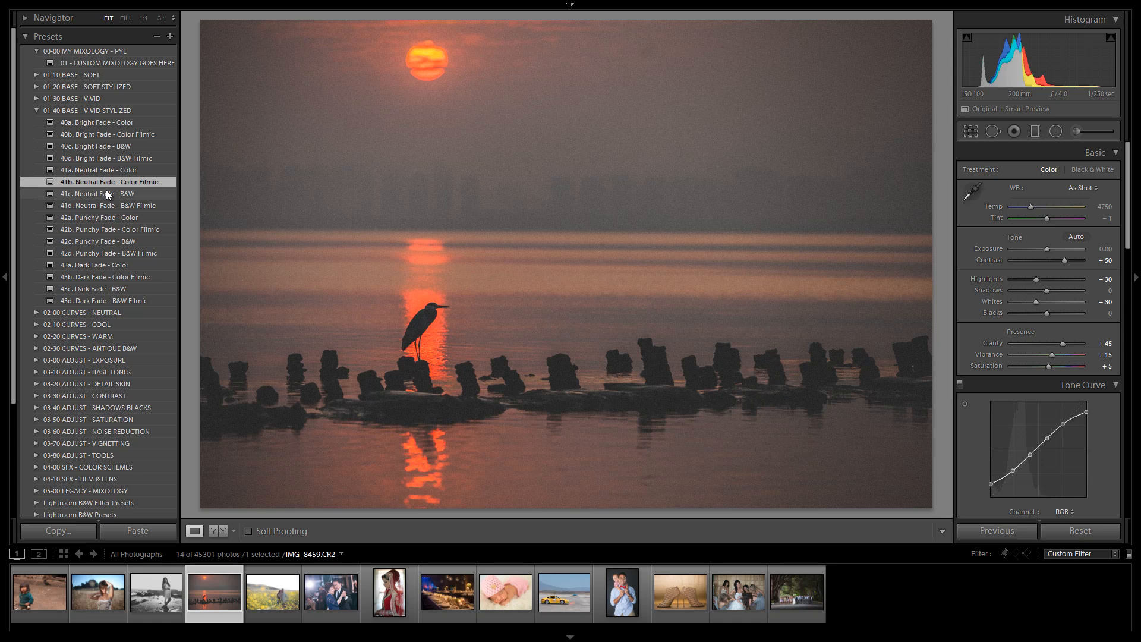
click(107, 193)
click(105, 205)
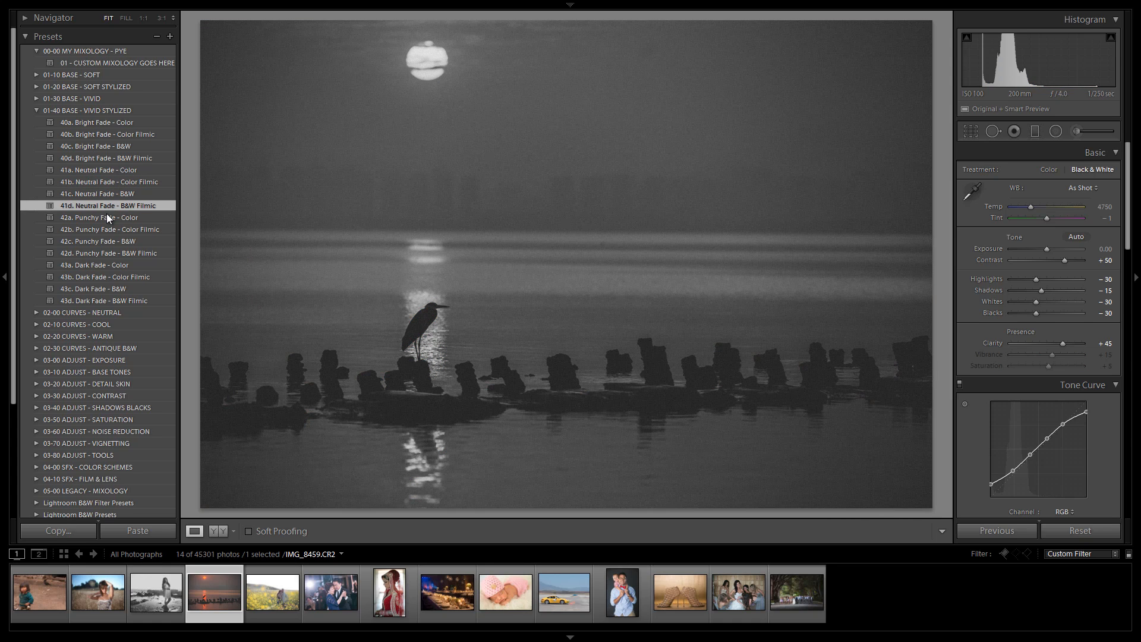
Step: Apply 42a. Punchy Fade - Color, then 42c. Punchy Fade - B&W, and set exposure to +0.33
click(106, 216)
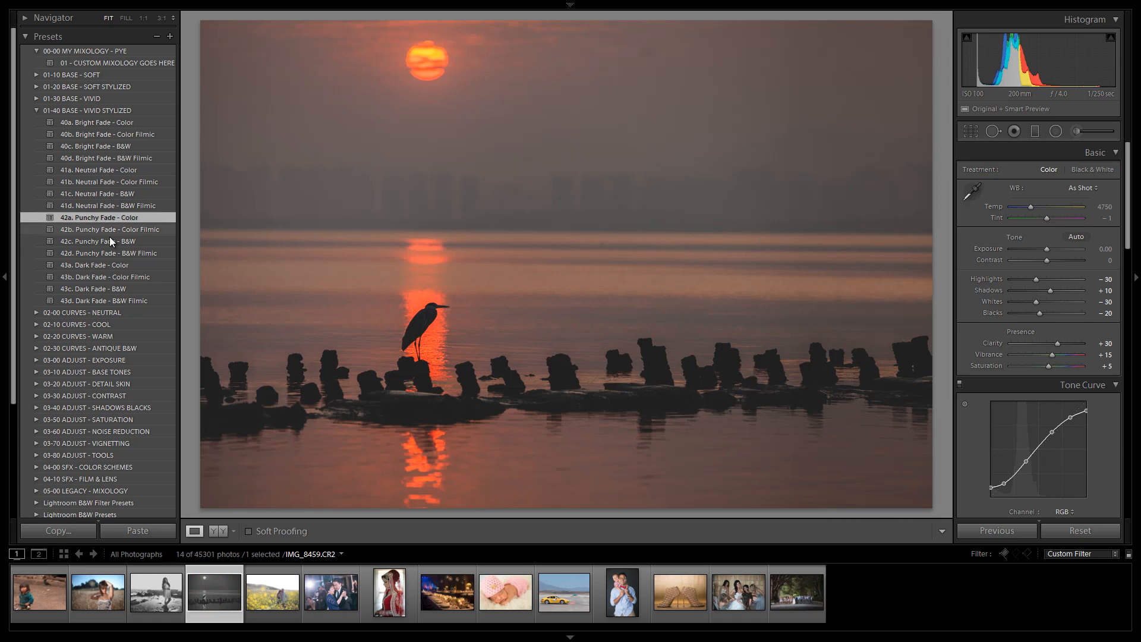
click(108, 237)
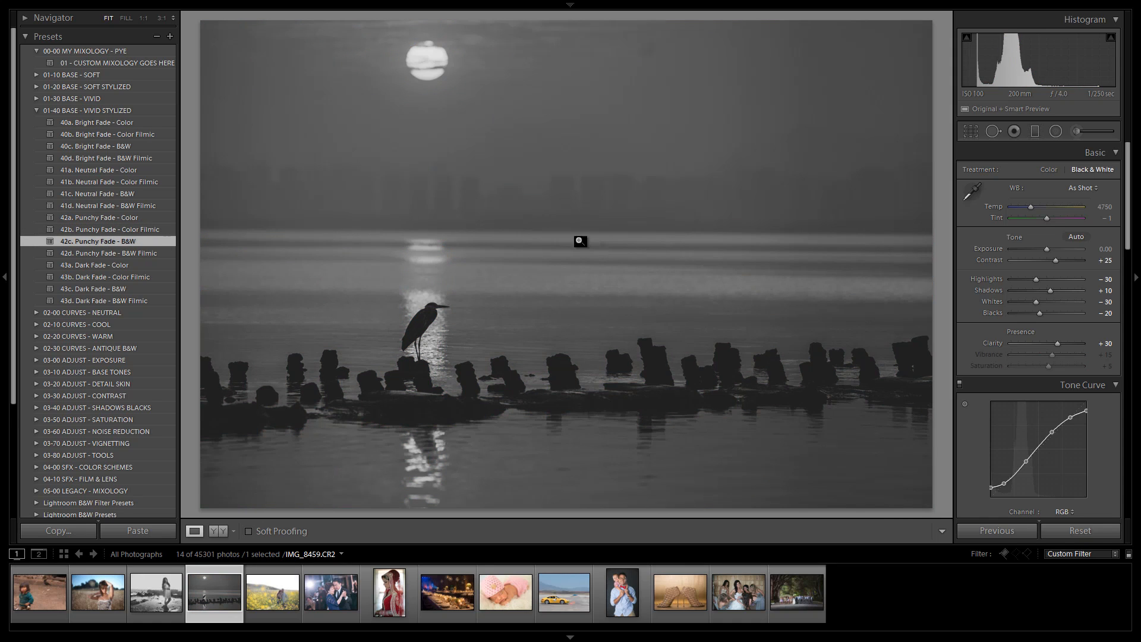
click(1049, 250)
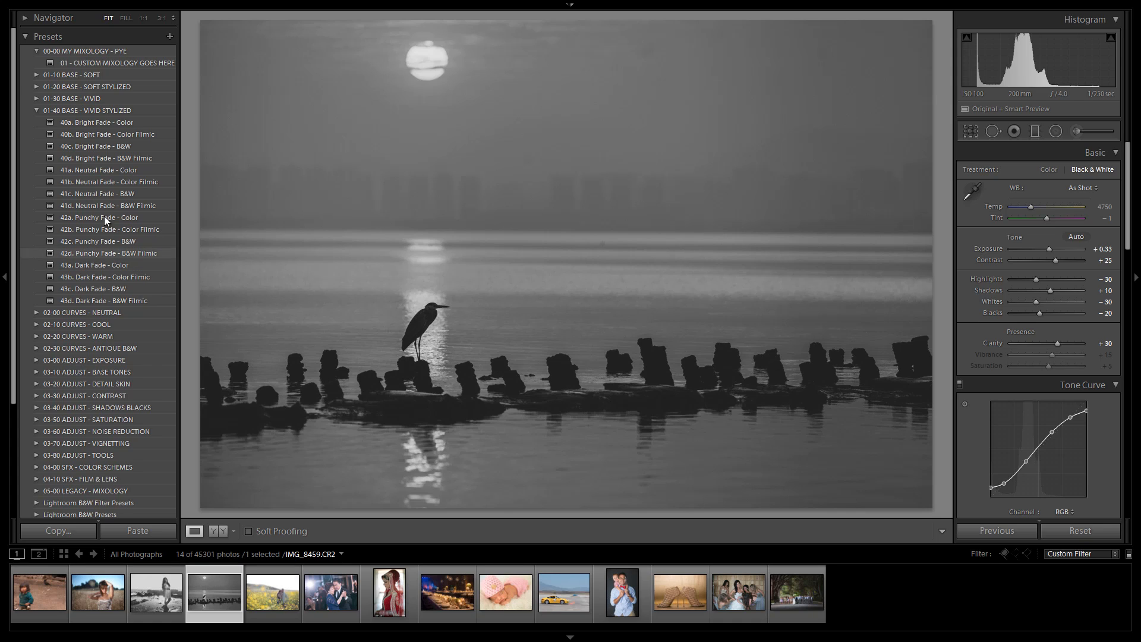
Step: Switch to the 02-00 CURVES - NEUTRAL folder and apply the Bright Wash presets 01a through 01d in turn
click(36, 109)
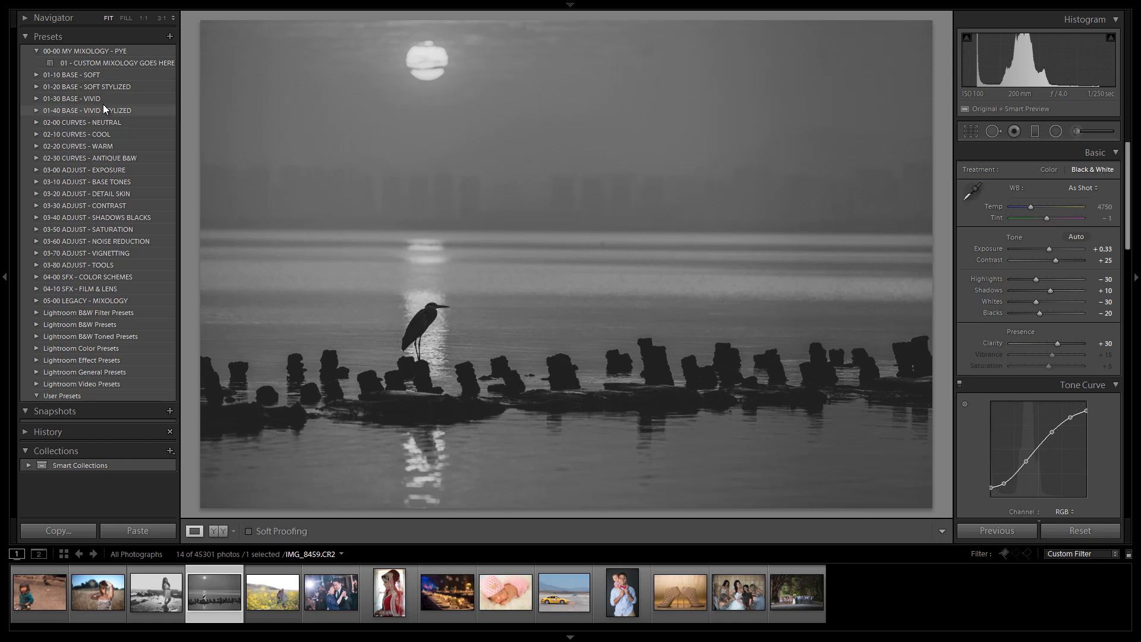
click(37, 122)
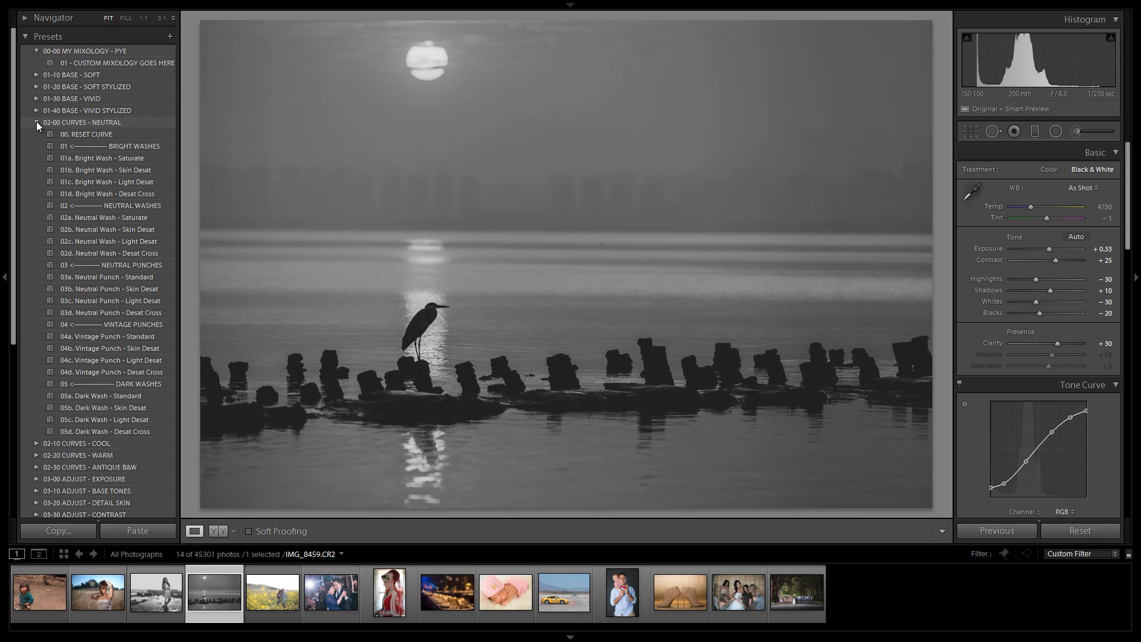
click(94, 158)
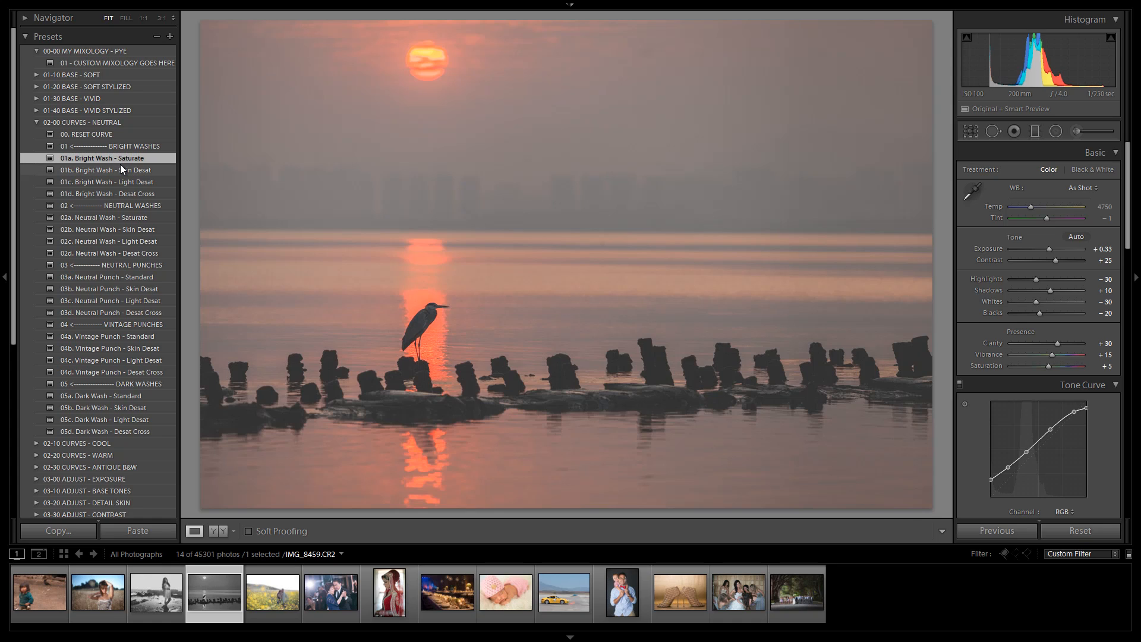
click(121, 169)
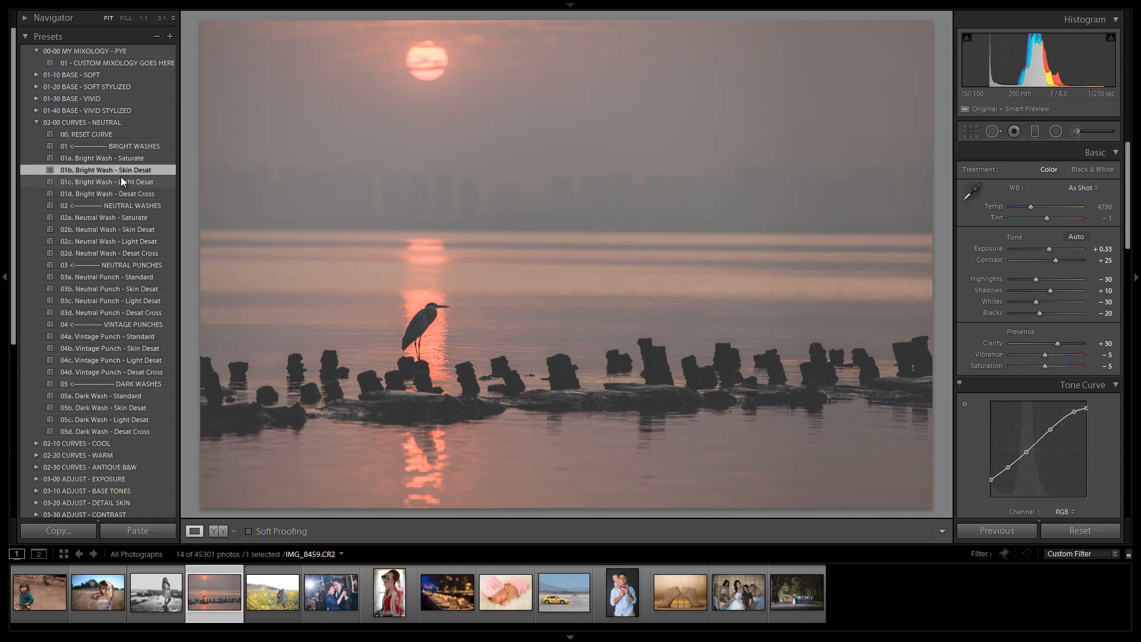
click(120, 180)
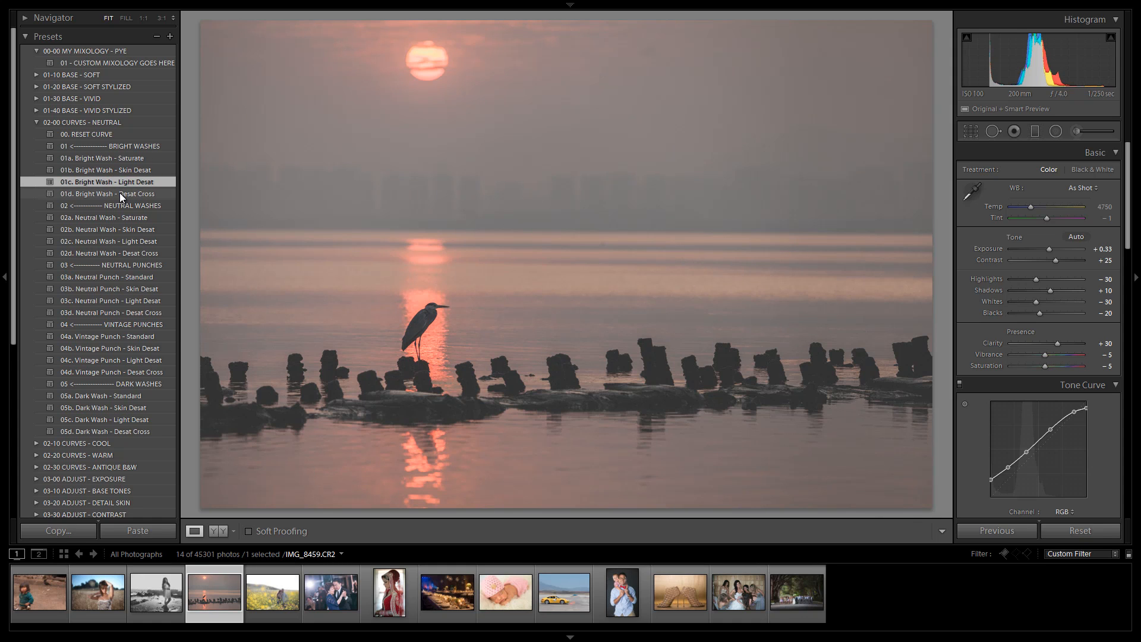
click(119, 192)
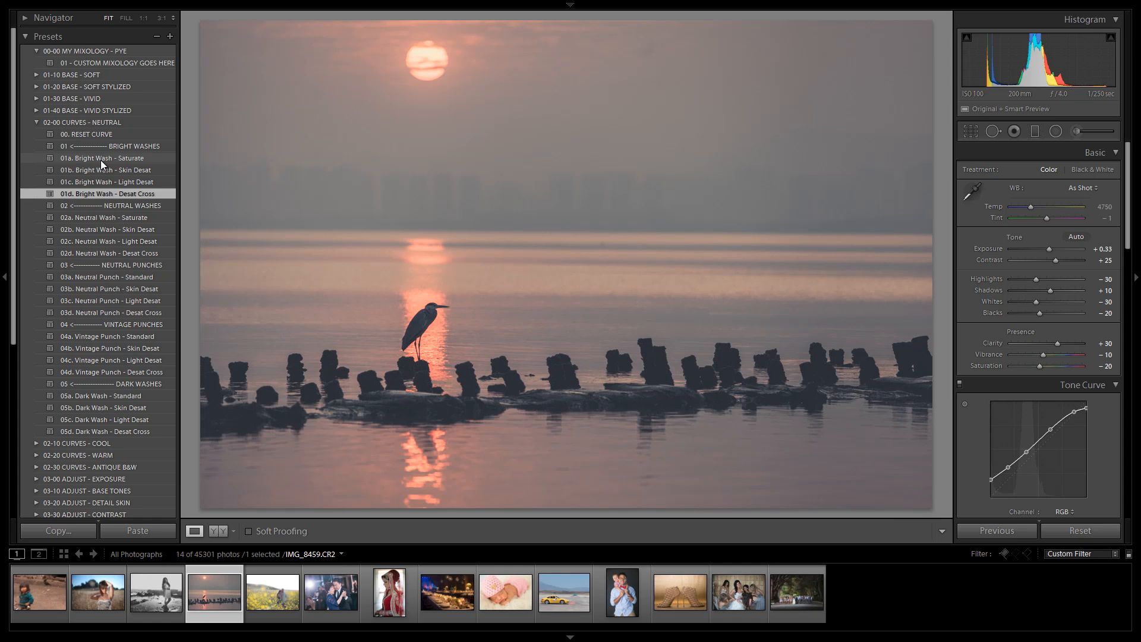
Step: Apply 03a. Neutral Punch - Standard, 04a. Vintage Punch - Standard and 05a. Dark Wash - Standard in turn
click(104, 277)
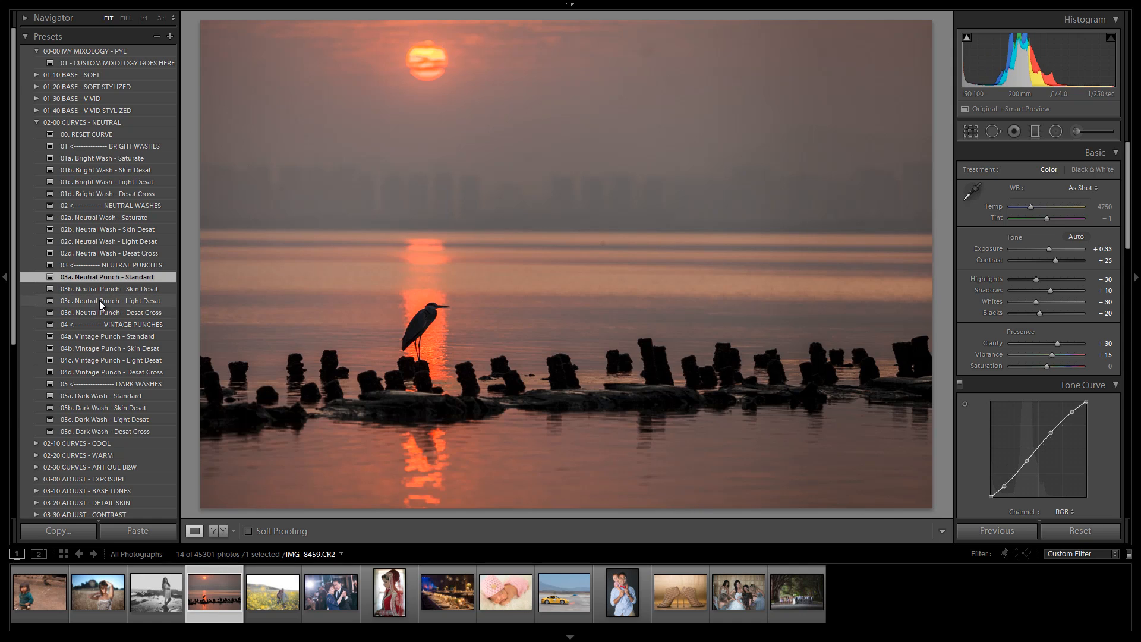
click(105, 334)
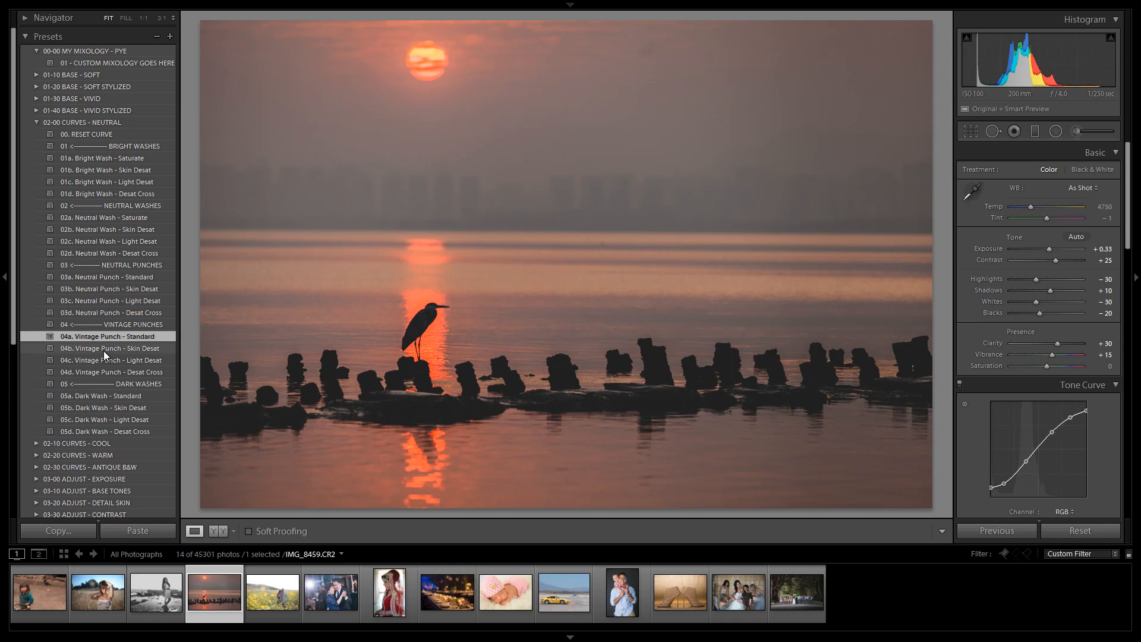
click(102, 397)
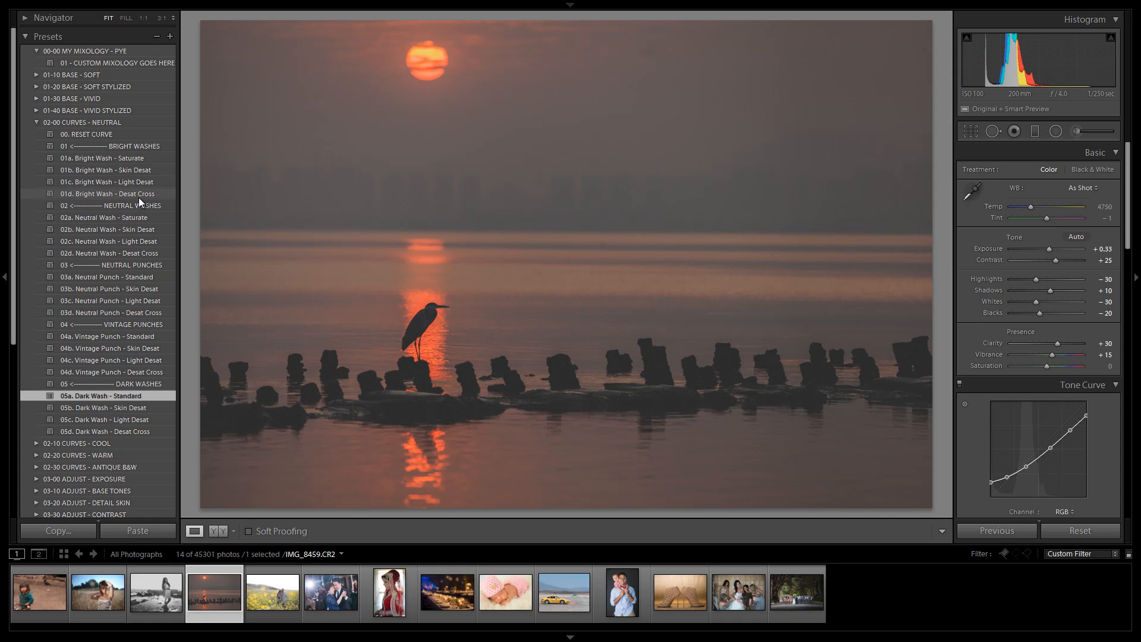
Step: Switch to the 02-10 CURVES - COOL folder and apply 11a Teal, 11b Azure, 12b Neutral Wash Azure and 14b Vintage Punch Azure
click(35, 123)
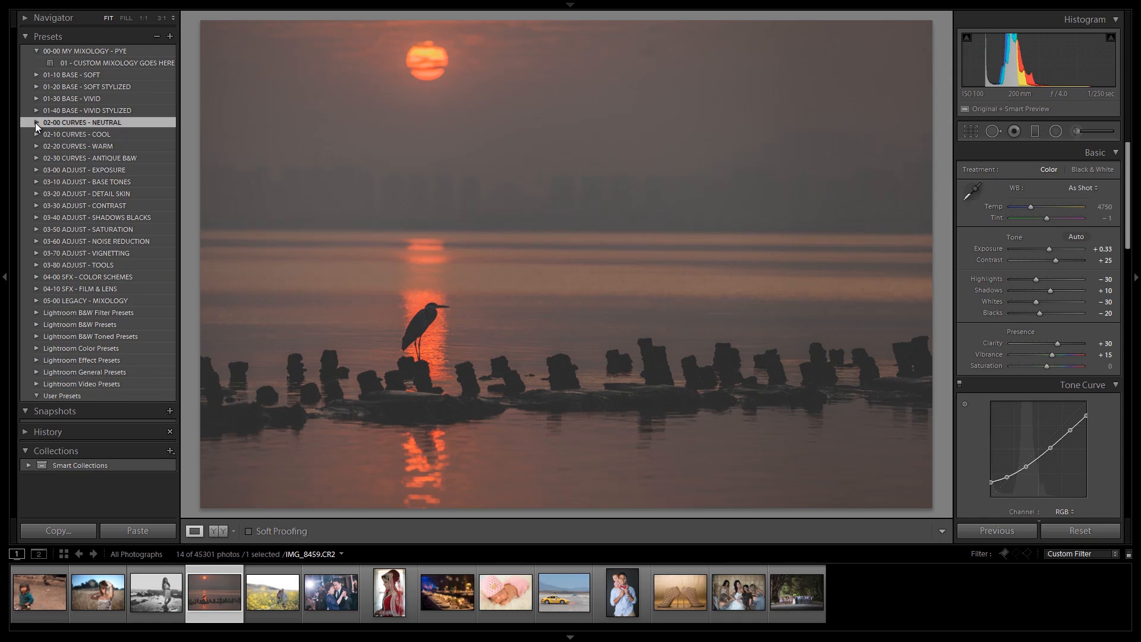
click(37, 132)
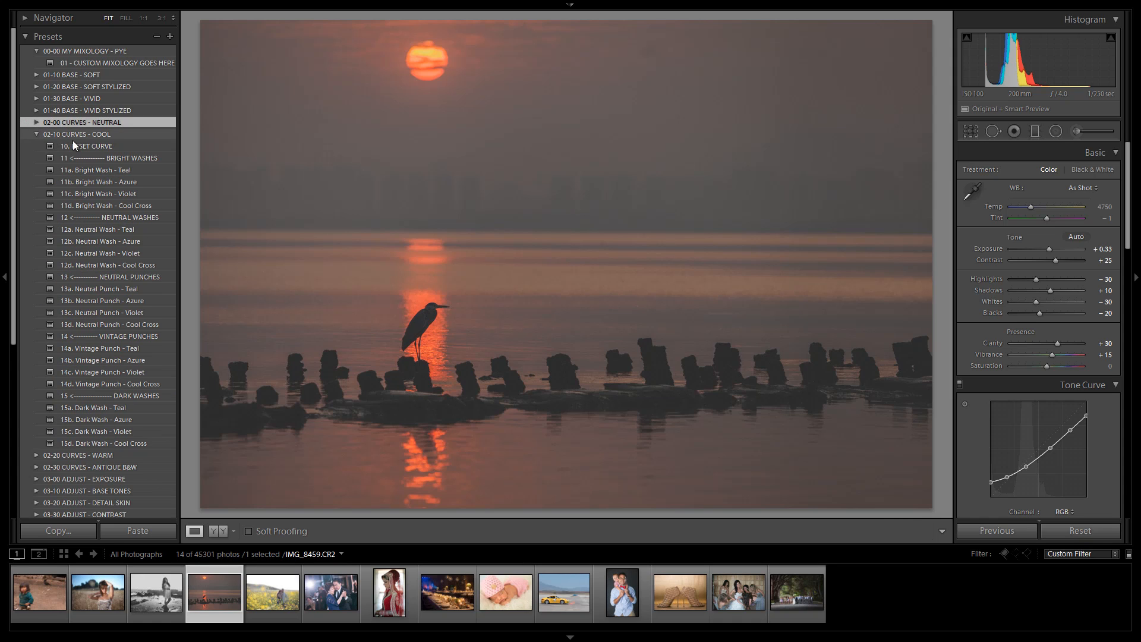
click(130, 169)
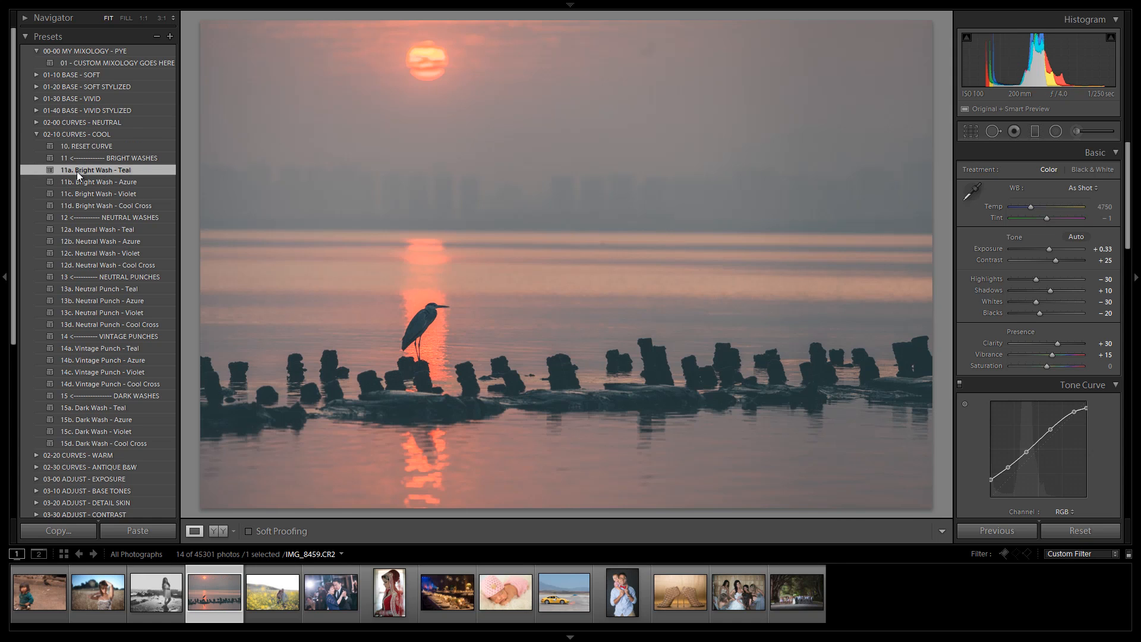
click(120, 180)
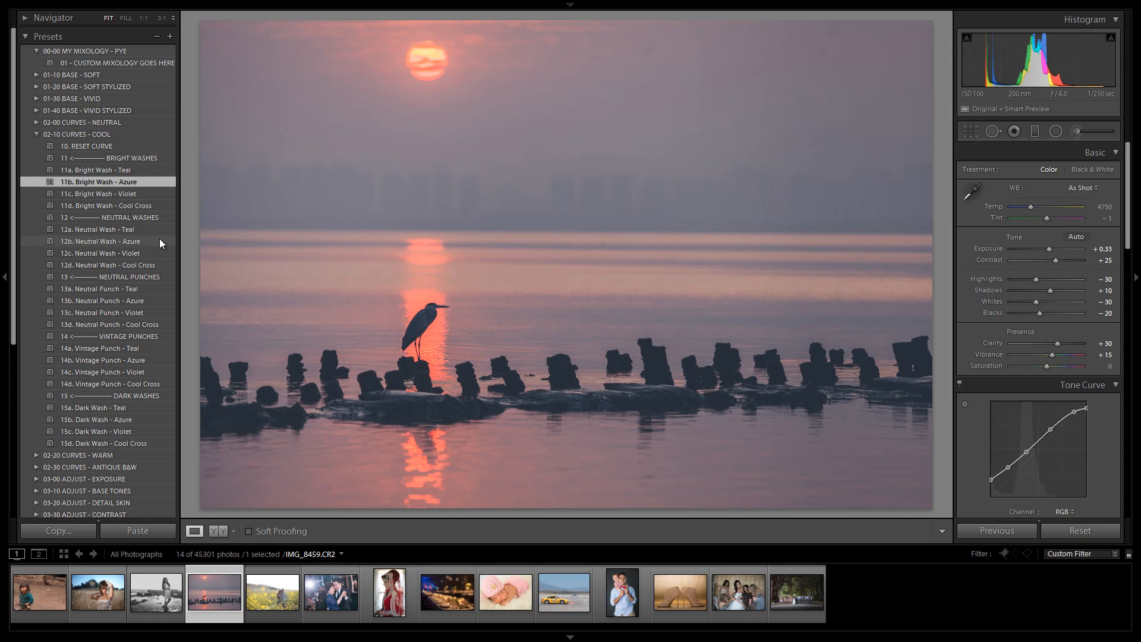
click(140, 240)
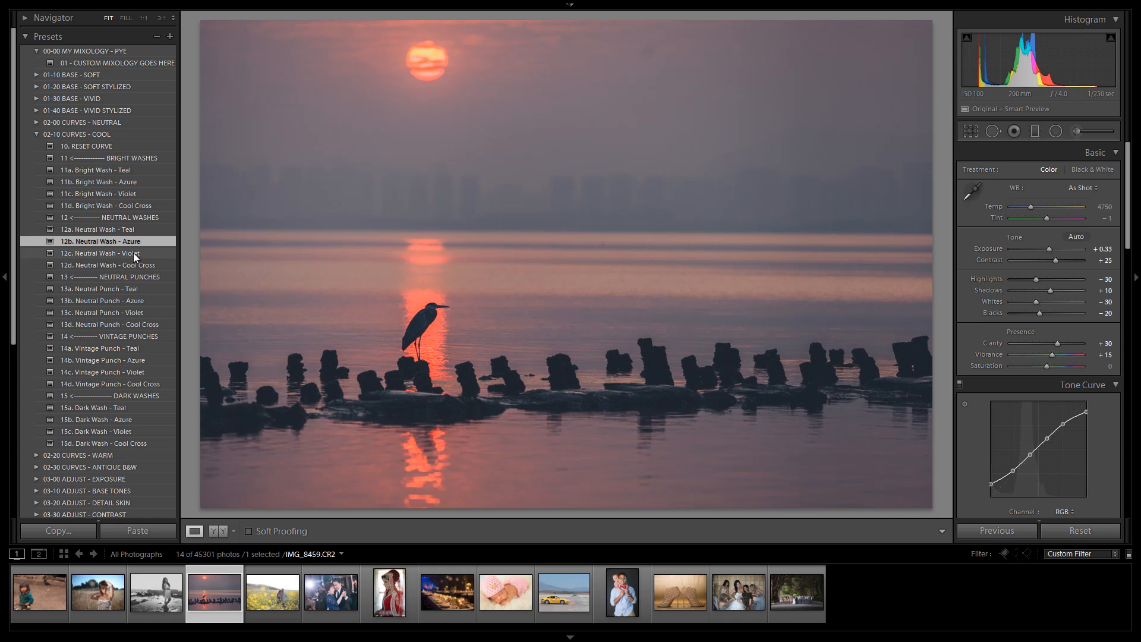
click(130, 360)
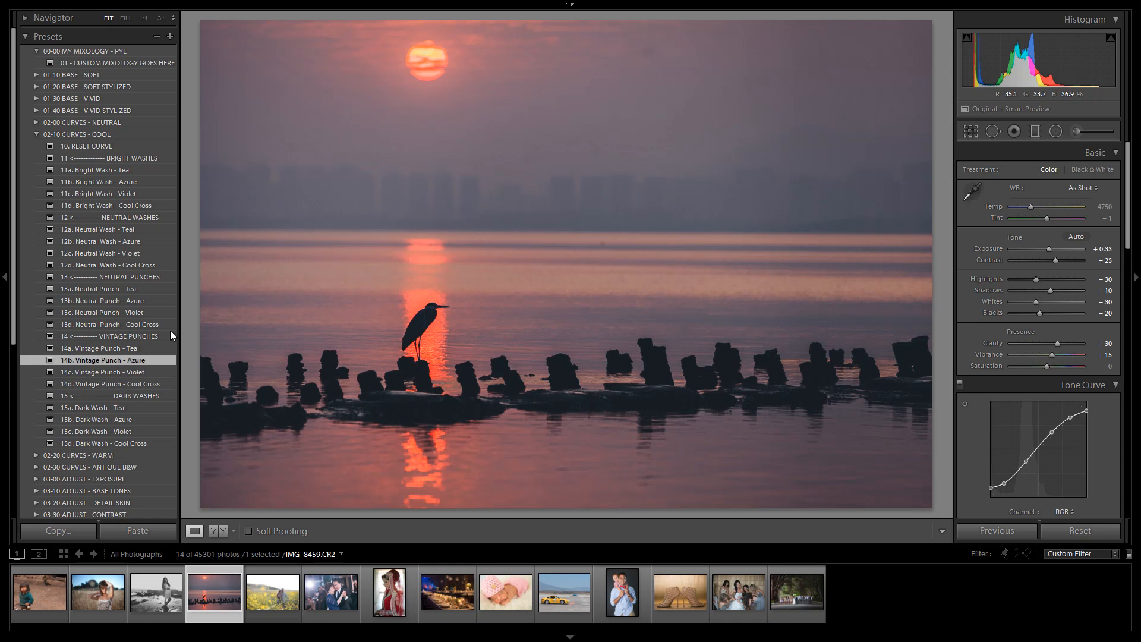
Step: Open the 02-30 CURVES - ANTIQUE B&W folder and apply Bright Wash presets 31a B&W, 31b Amber, 31c Bronze and 31d Azure
click(38, 134)
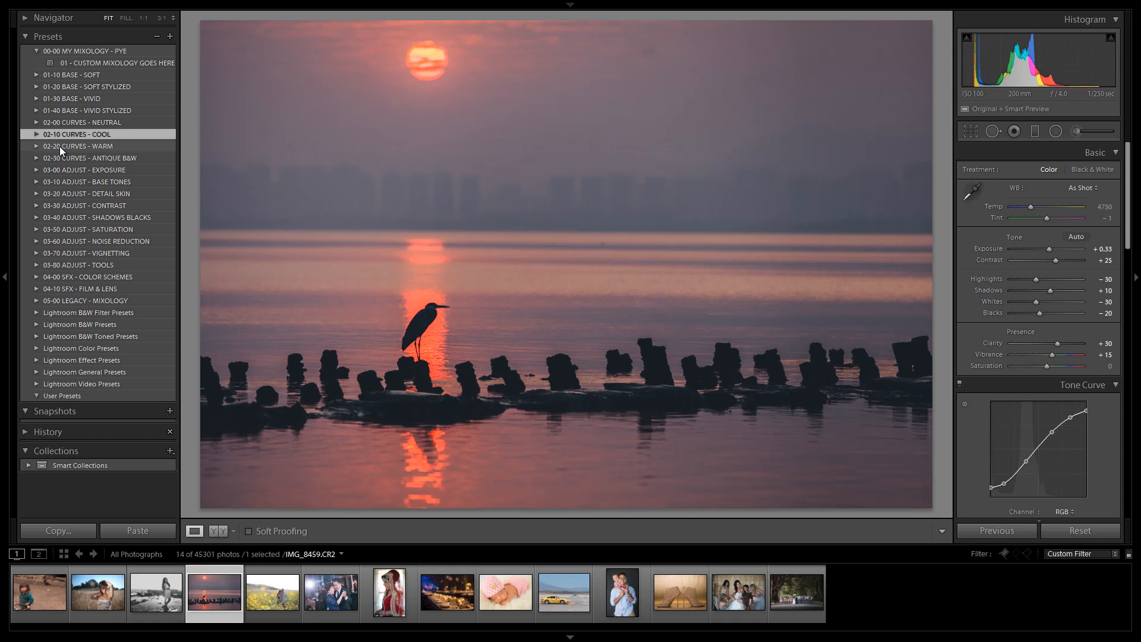
click(37, 146)
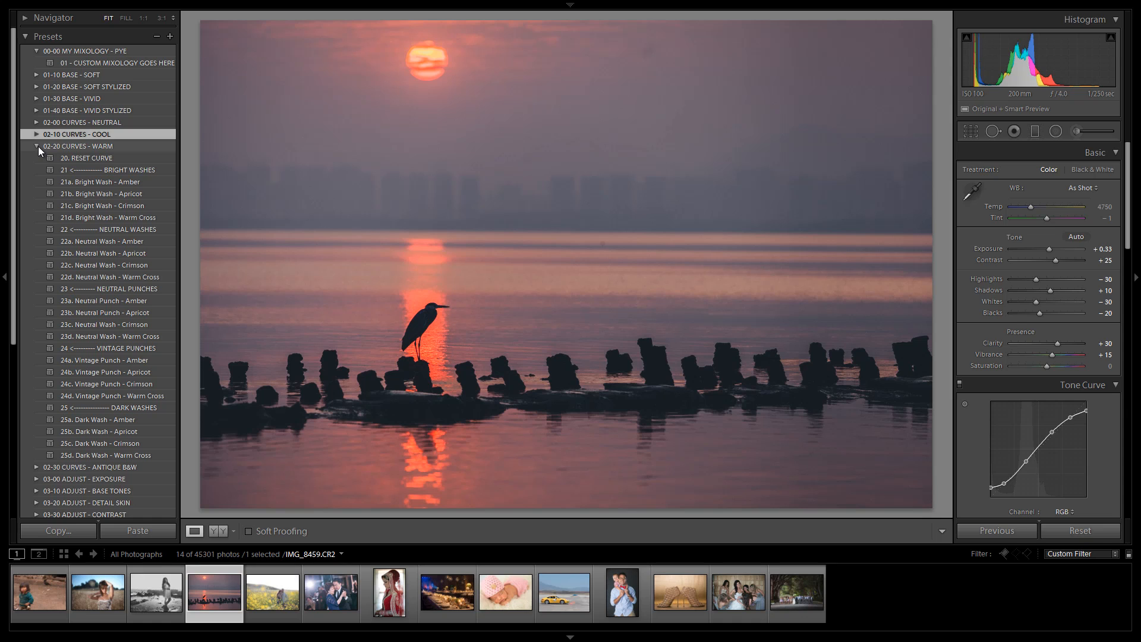
click(38, 147)
click(77, 158)
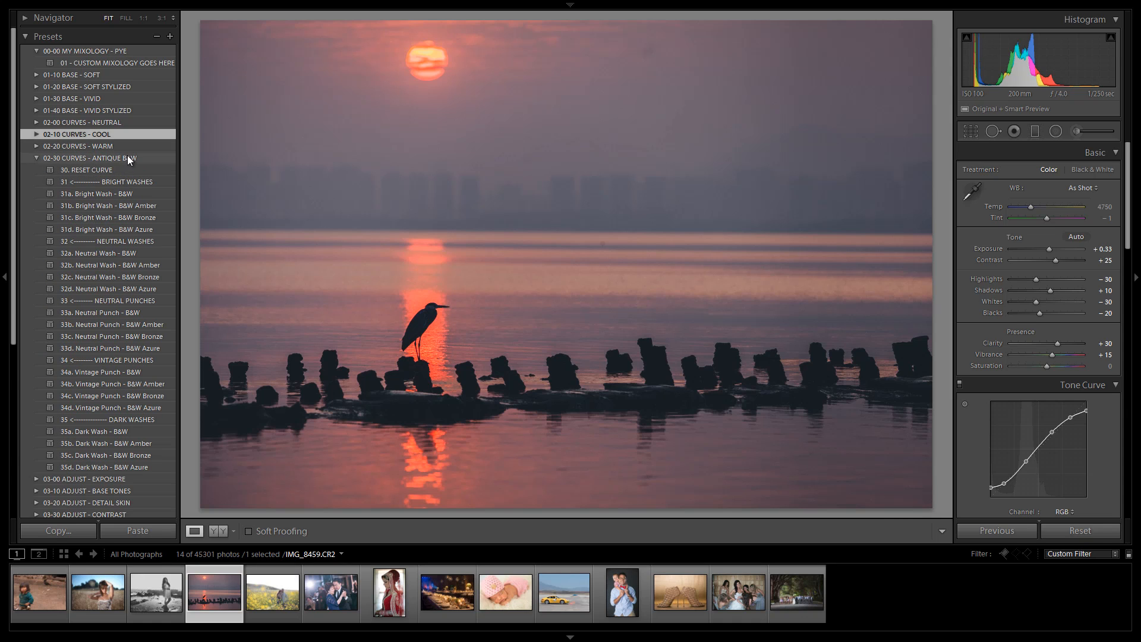
click(120, 193)
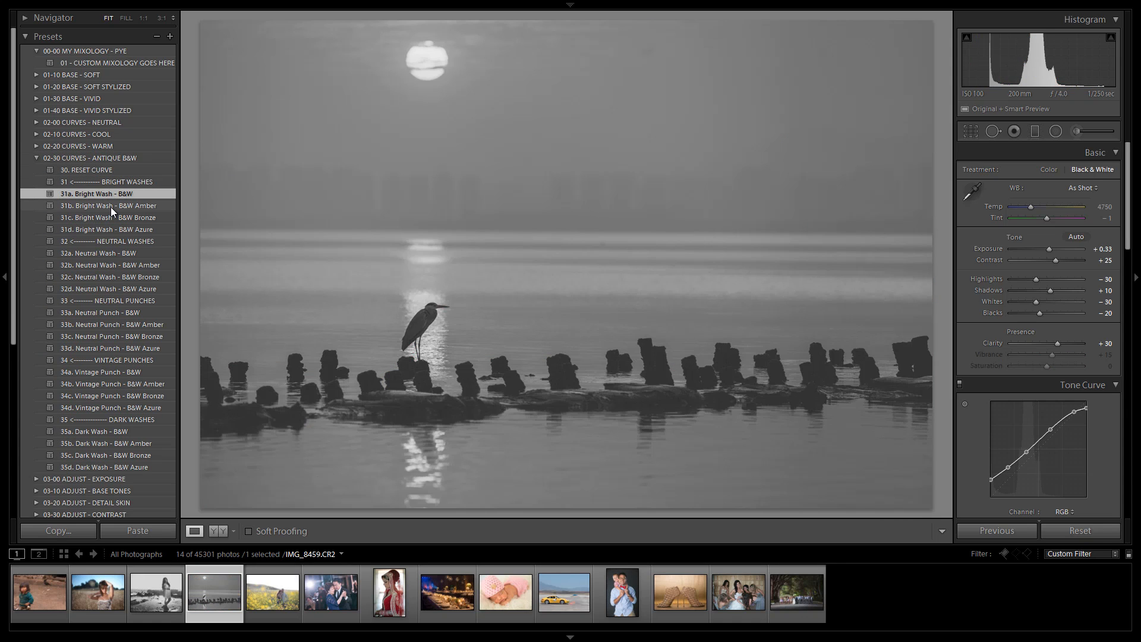
click(139, 205)
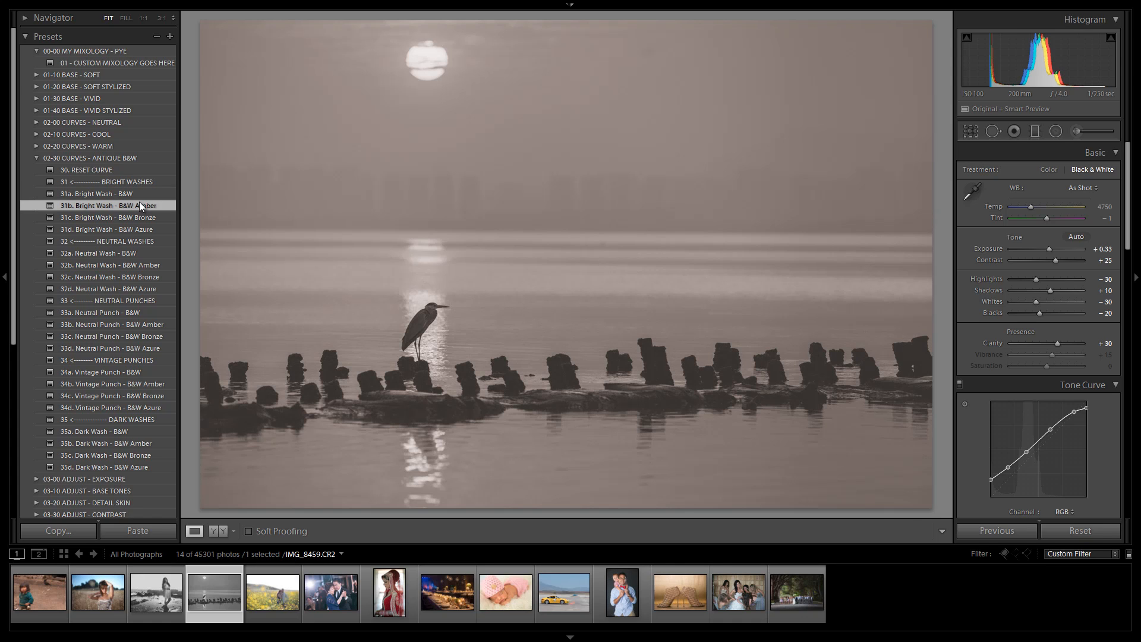
click(133, 216)
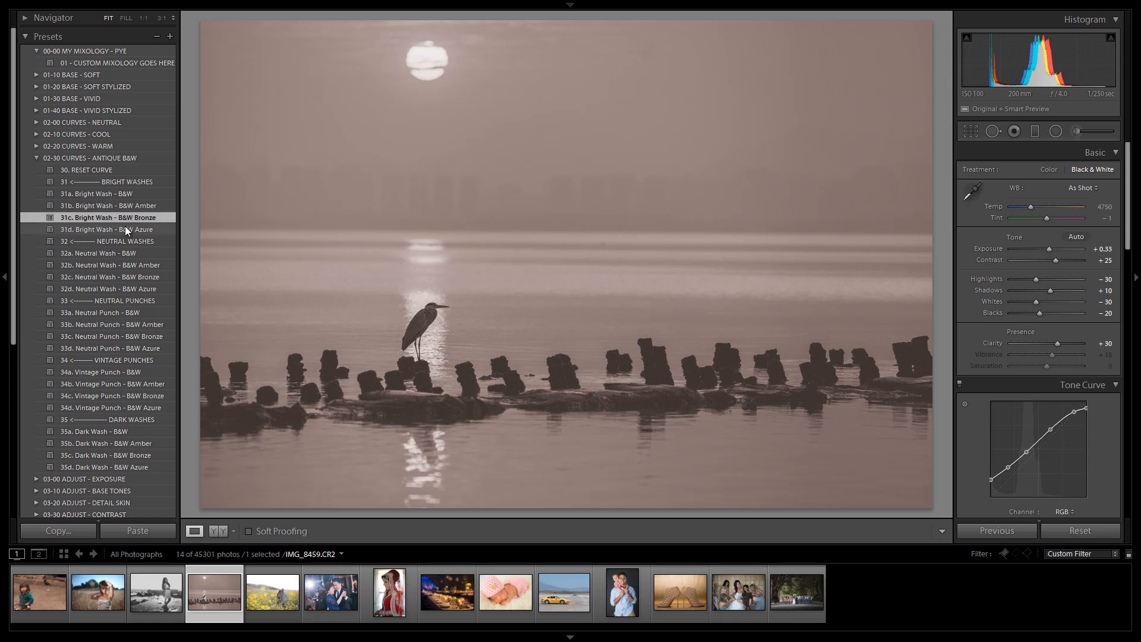
click(126, 227)
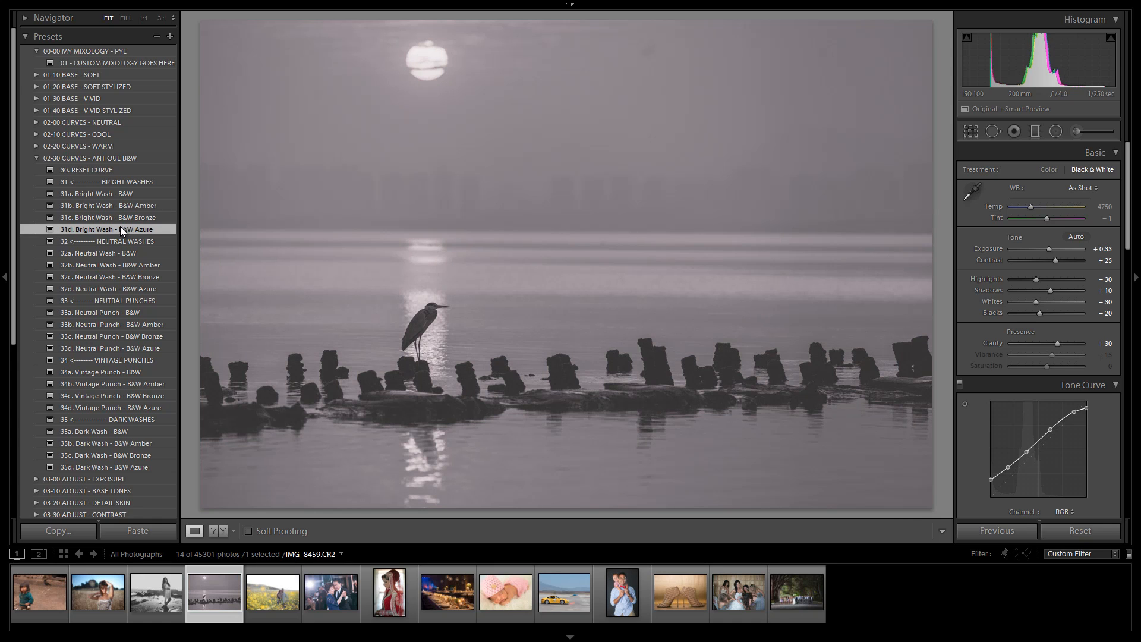
Step: Reapply 31a. Bright Wash - B&W and 31d. Bright Wash - B&W Azure, then apply 32a. Neutral Wash - B&W
click(142, 195)
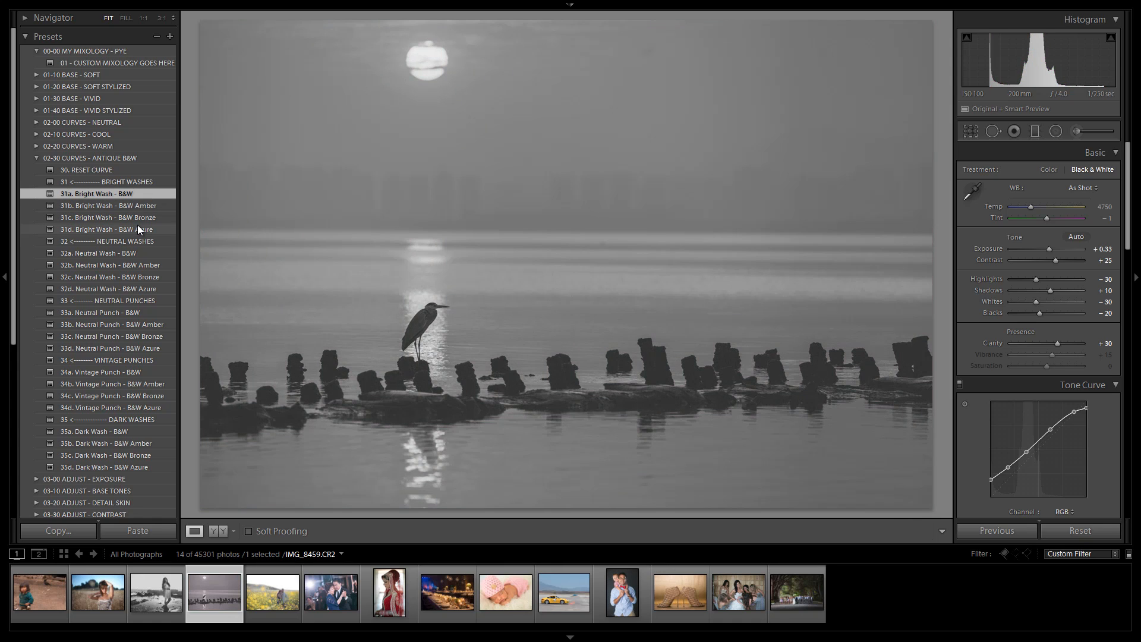
click(138, 225)
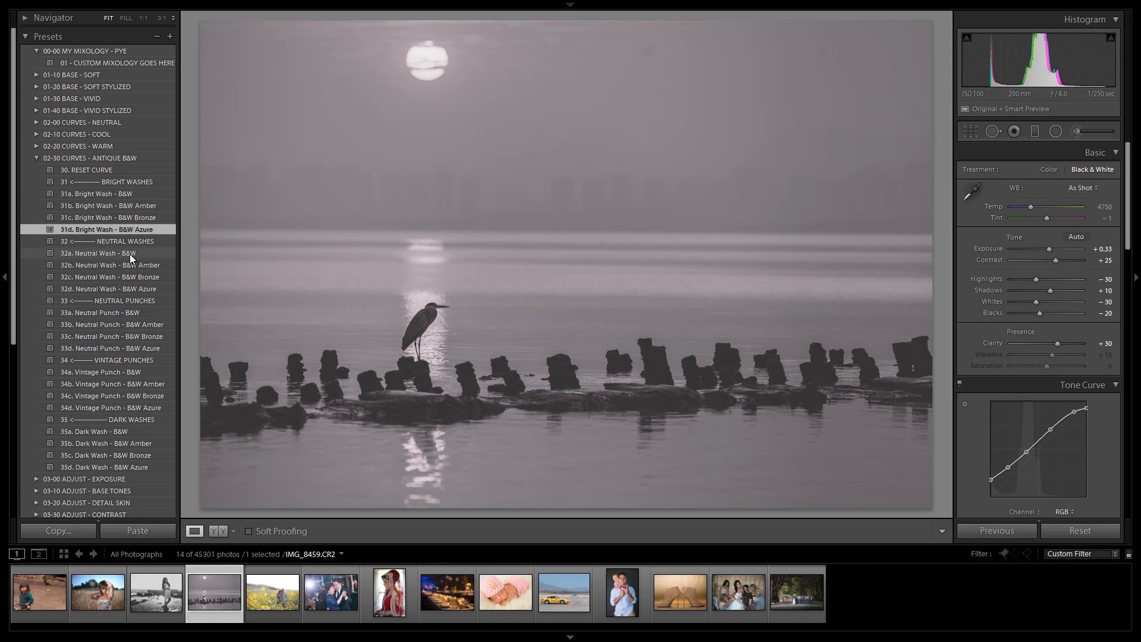
click(89, 253)
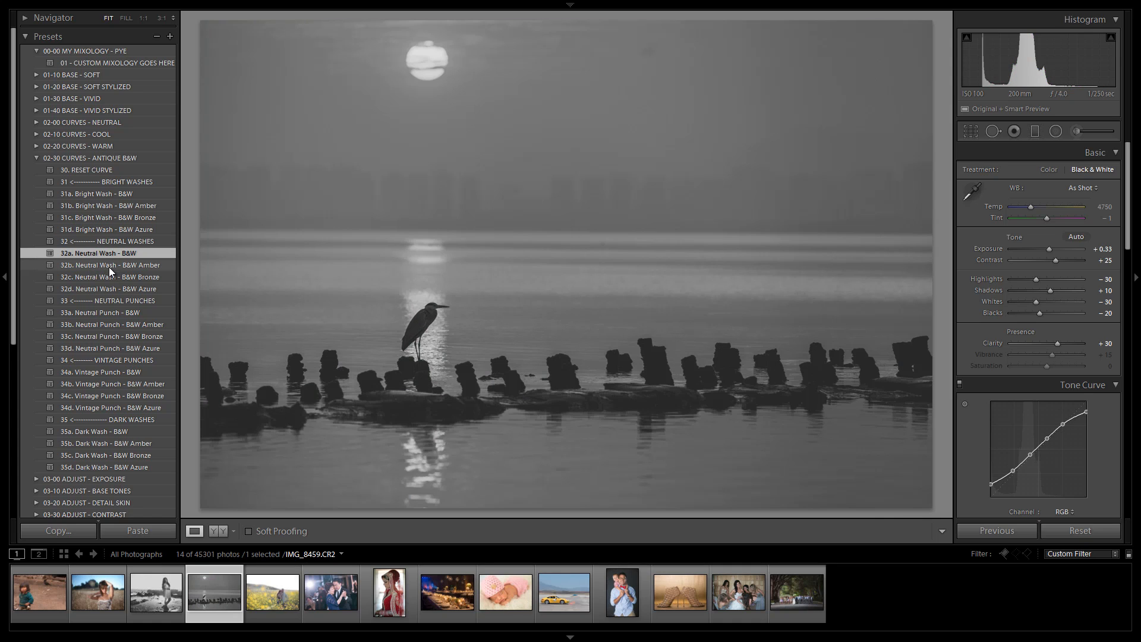
Step: Collapse the antique B&W curves folder and select the portrait of the woman in the wheat field
click(37, 158)
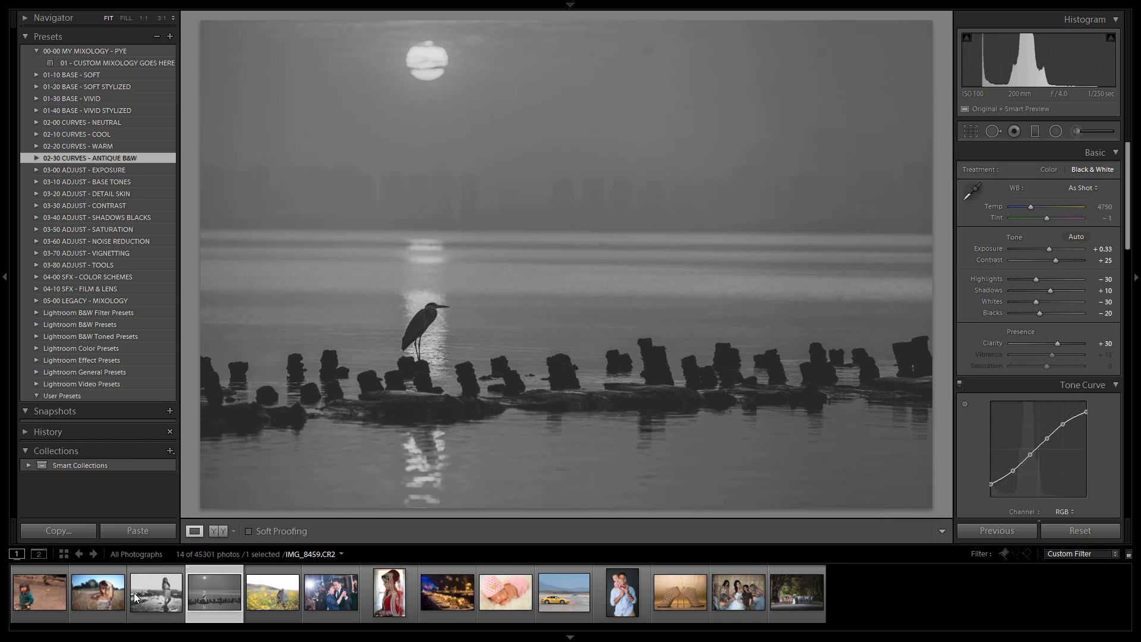
click(115, 590)
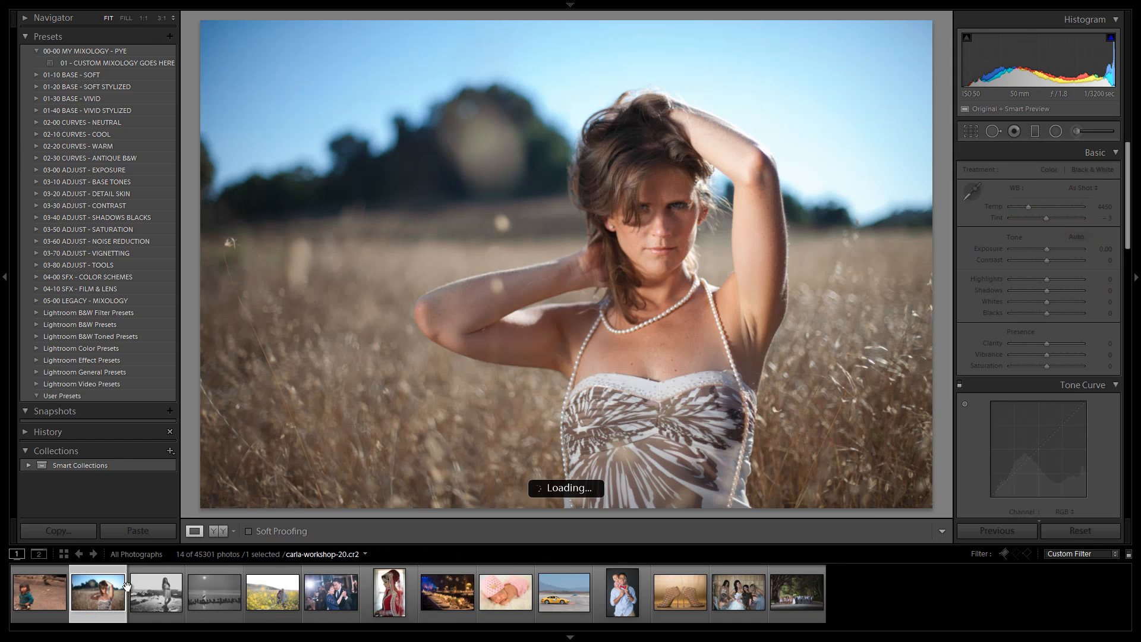
Step: Open the 03-00 ADJUST - EXPOSURE folder, apply 06. Brighten +0.5 and then 05. Neutral, and collapse the folder
click(36, 170)
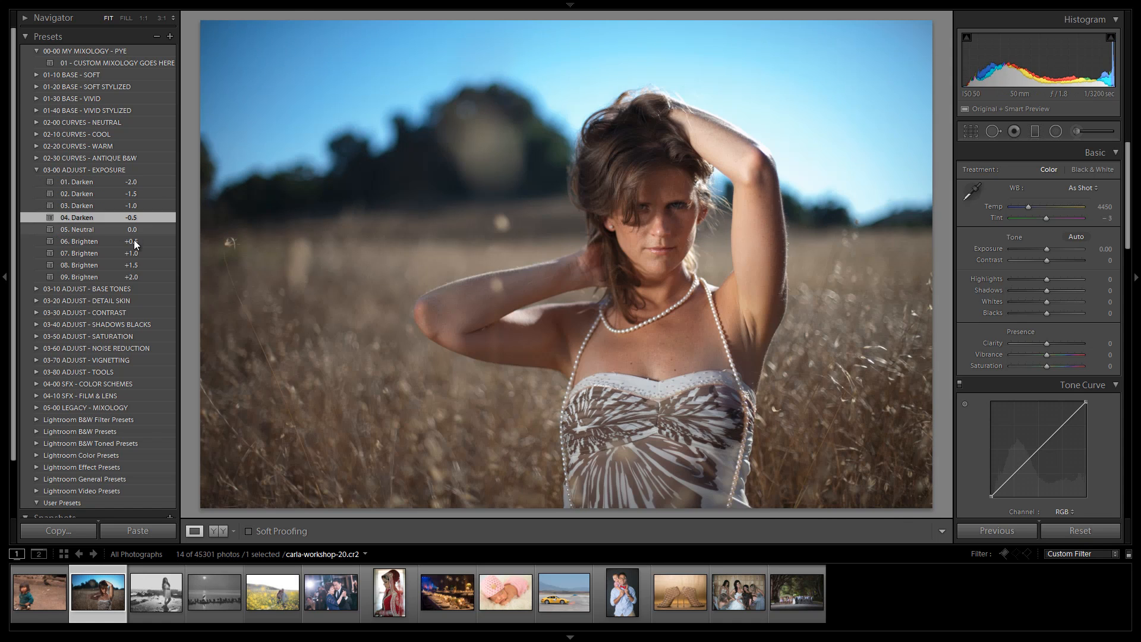
click(134, 242)
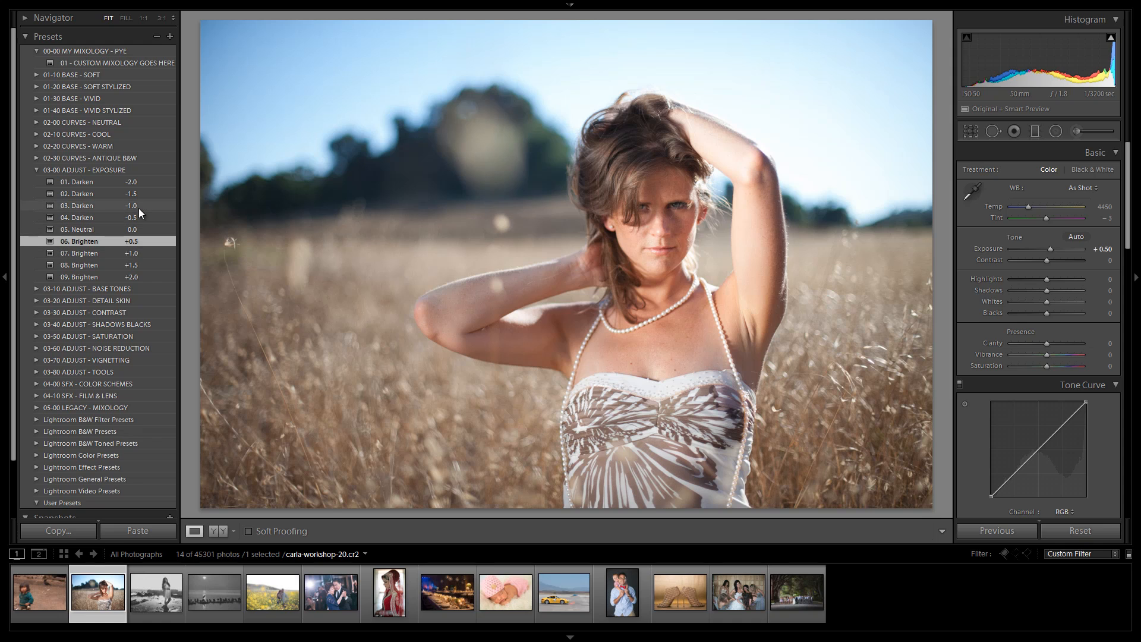
click(98, 227)
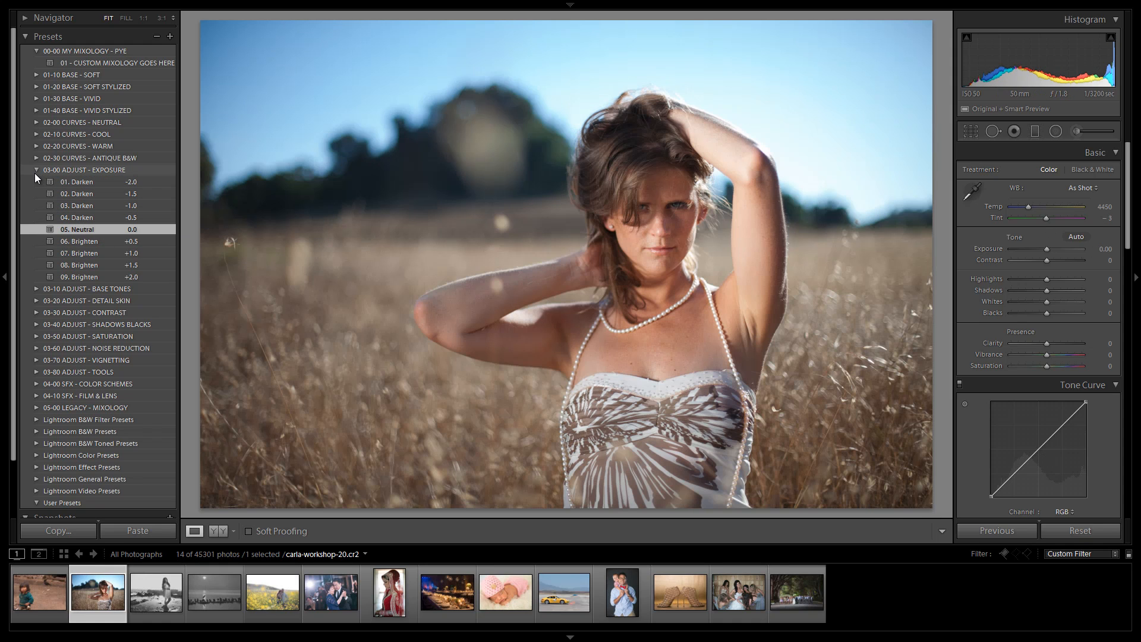
click(35, 171)
Step: Open the 03-10 ADJUST - BASE TONES folder and apply Levels Boost 12a, 12b, 12c, then HDR Boost 13a and 13b
click(37, 181)
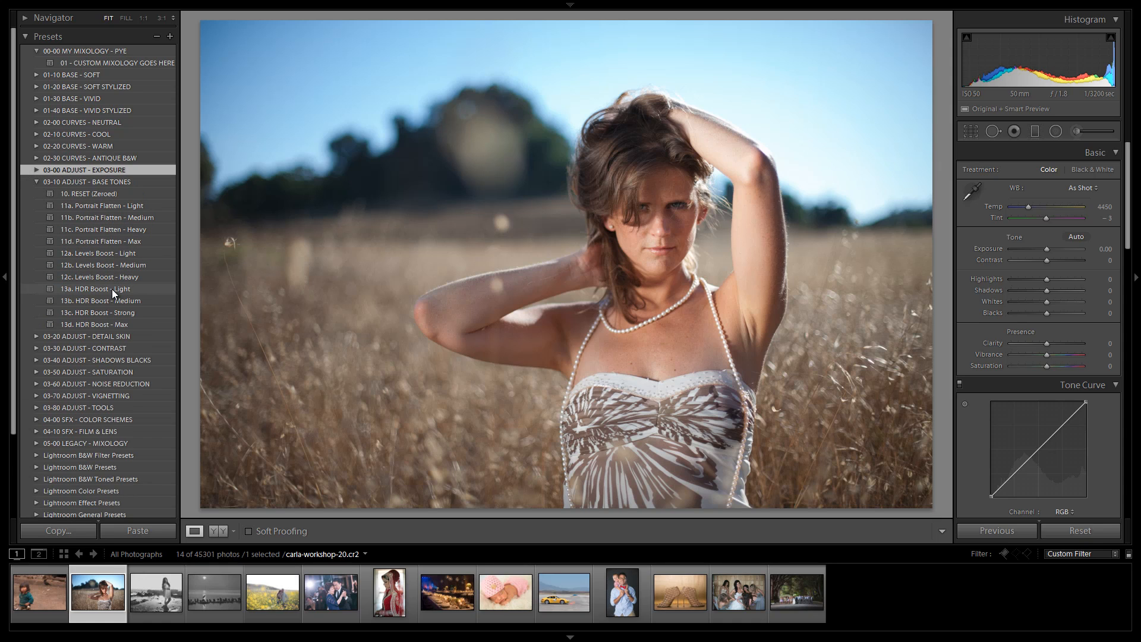
click(116, 252)
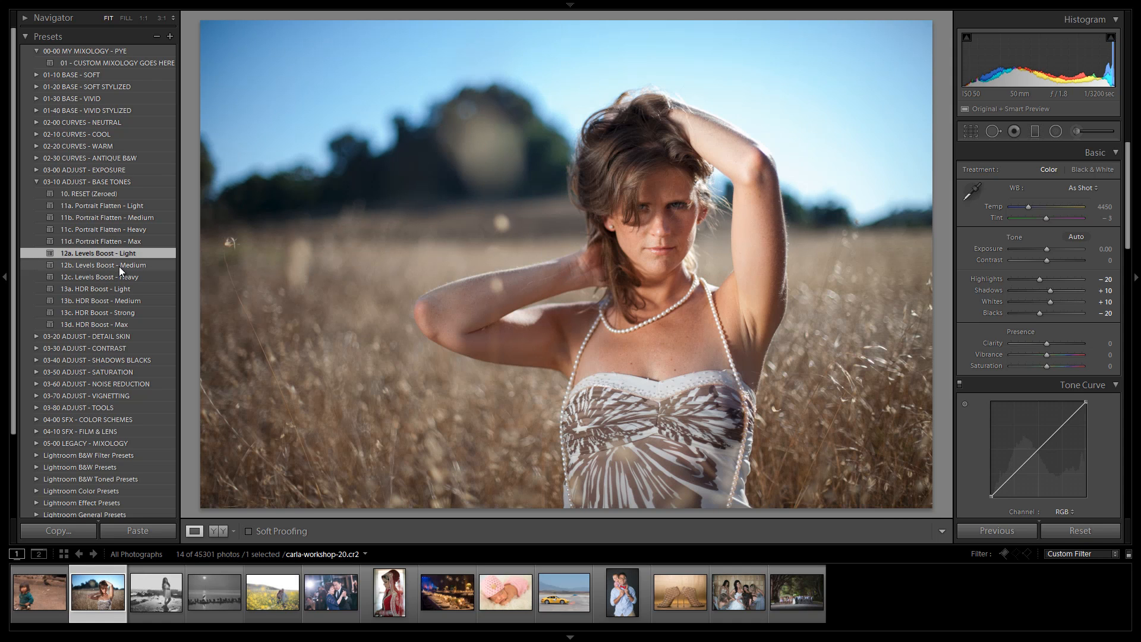
click(119, 266)
click(120, 274)
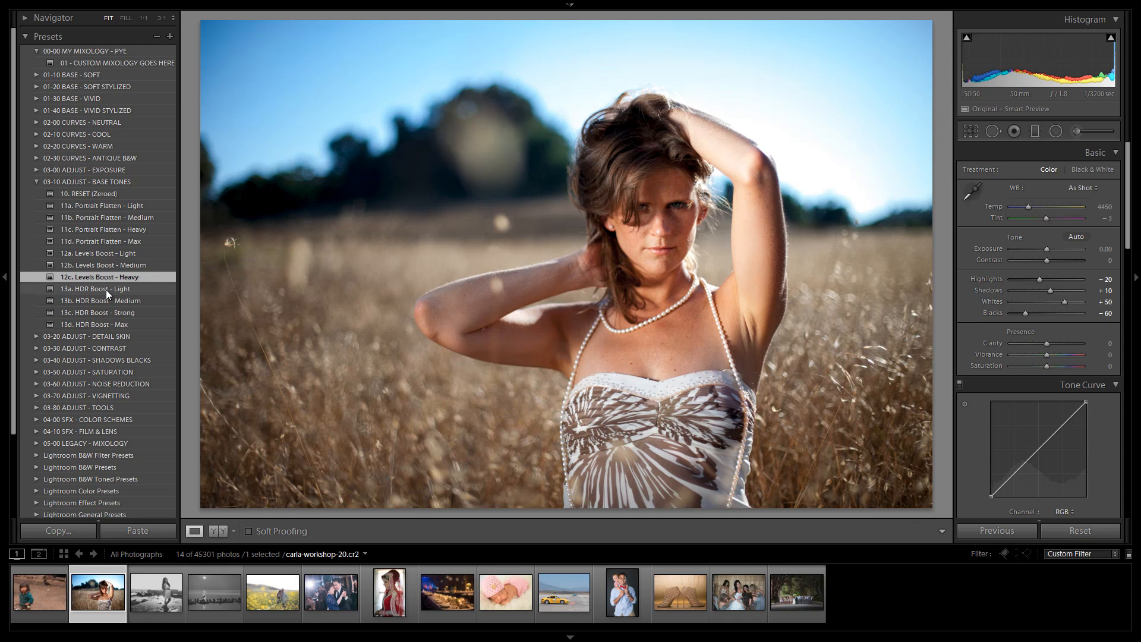
click(106, 290)
click(113, 300)
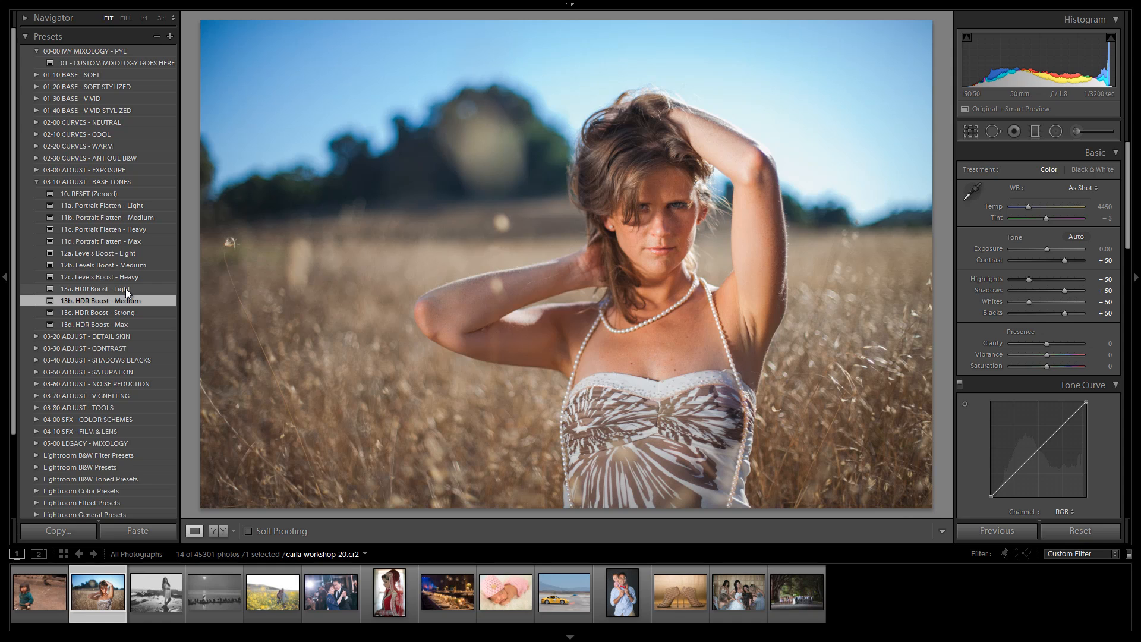
Step: Apply Portrait Flatten presets 11a through 11d, then 10. RESET (Zeroed), and settle on 11c. Portrait Flatten - Heavy
click(136, 208)
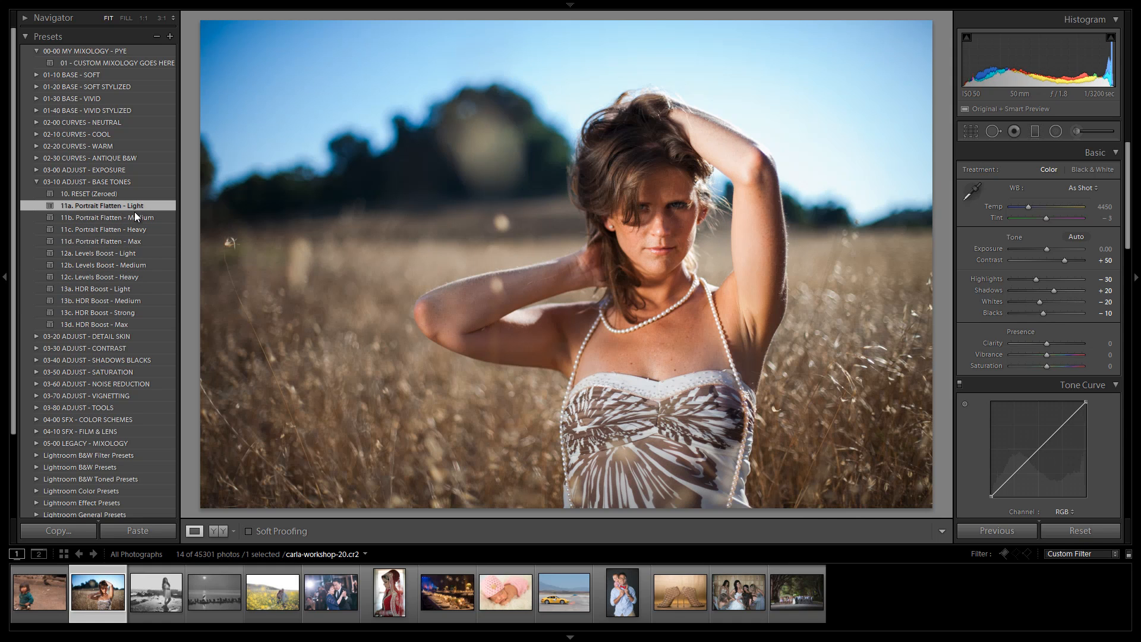
click(134, 215)
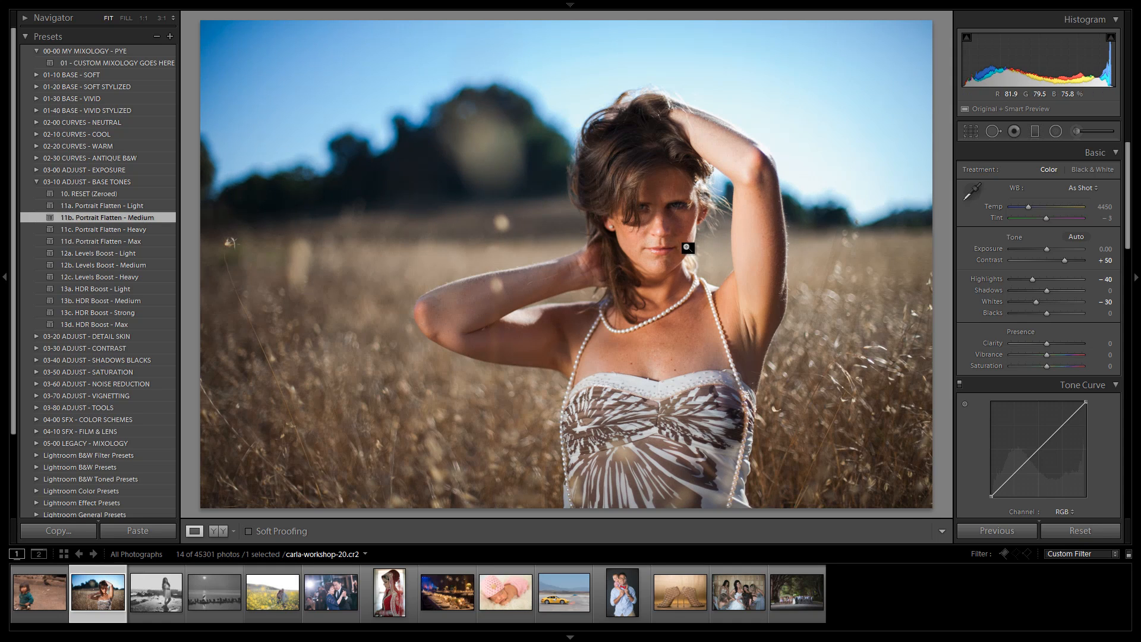
click(148, 229)
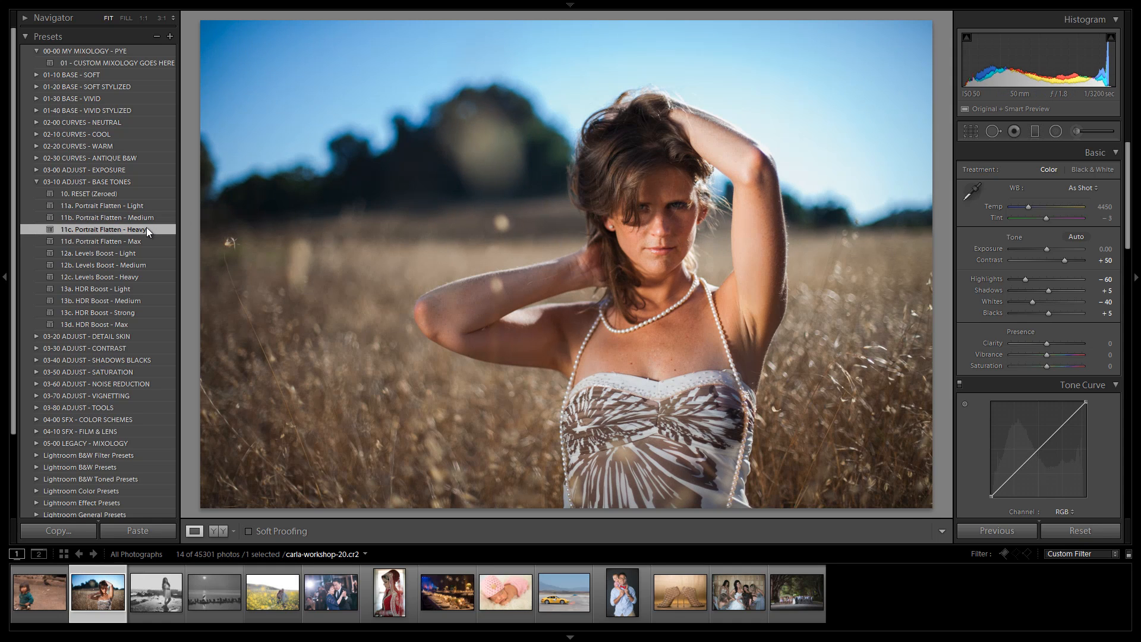
click(144, 236)
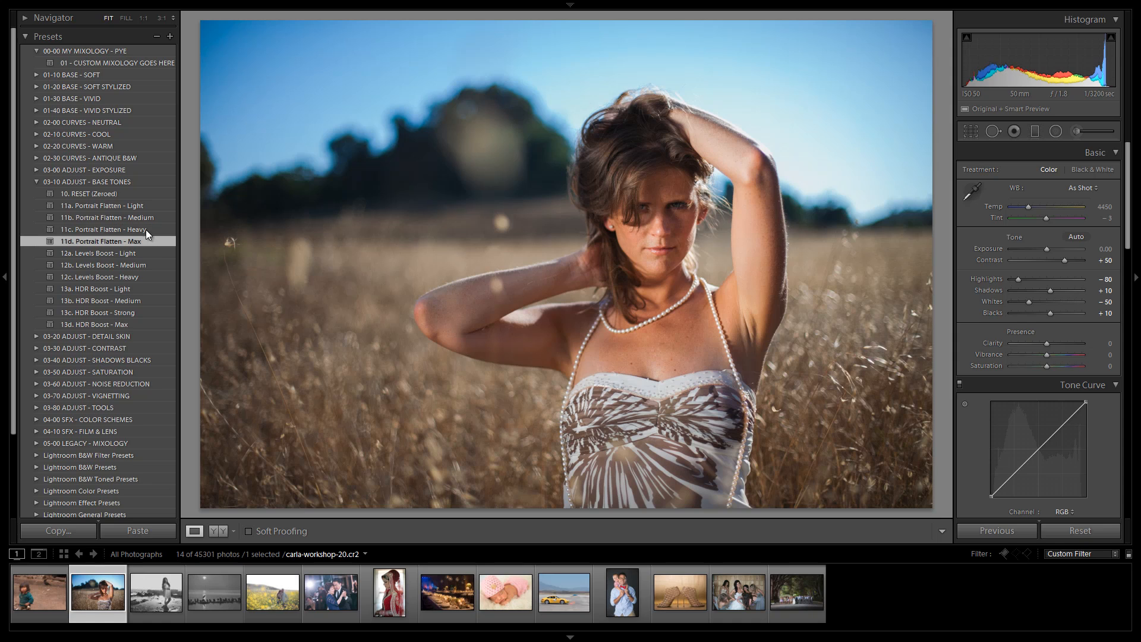
click(145, 229)
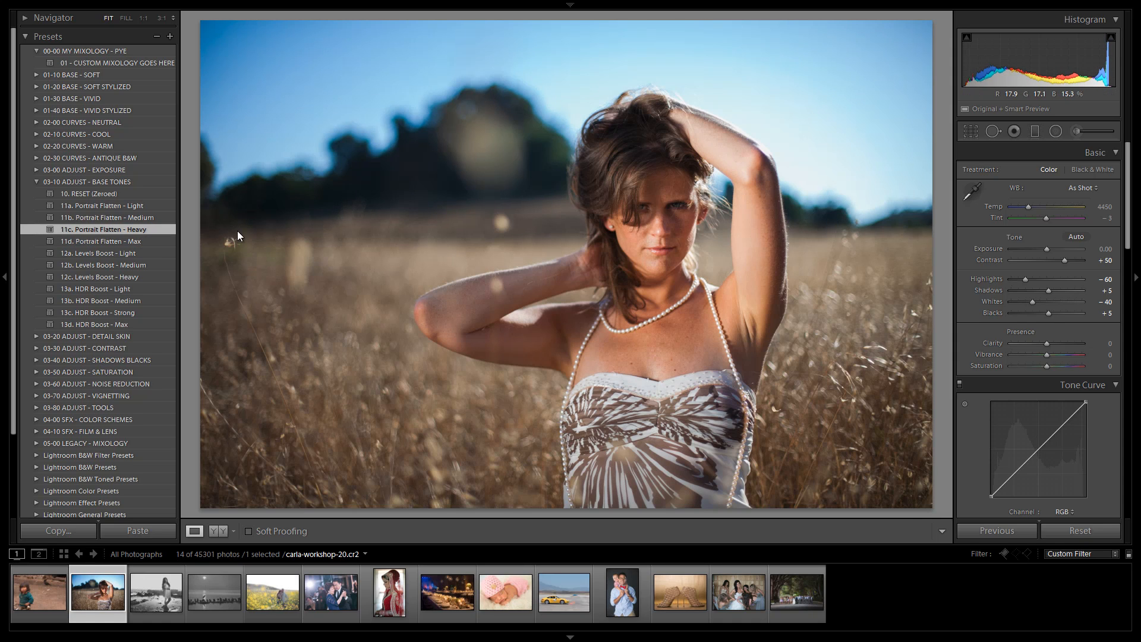
click(120, 196)
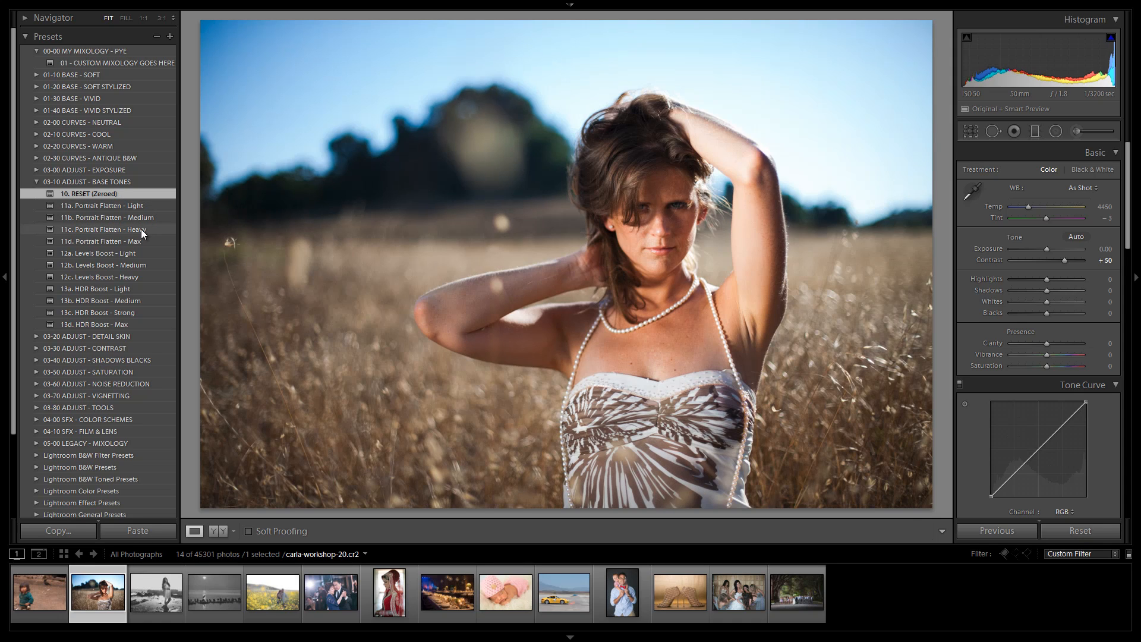
click(140, 229)
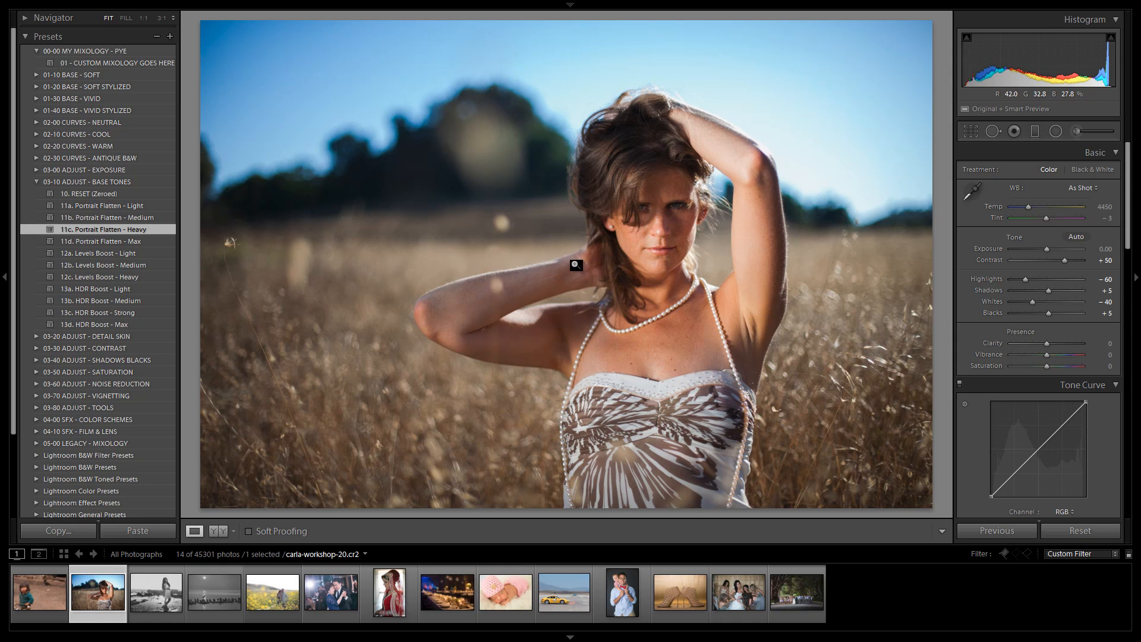
Step: Open 03-20 ADJUST - DETAIL SKIN, apply presets 21 through 27 in turn, and settle on 22. Detail Soften - Light (Portraits)
click(35, 181)
click(37, 193)
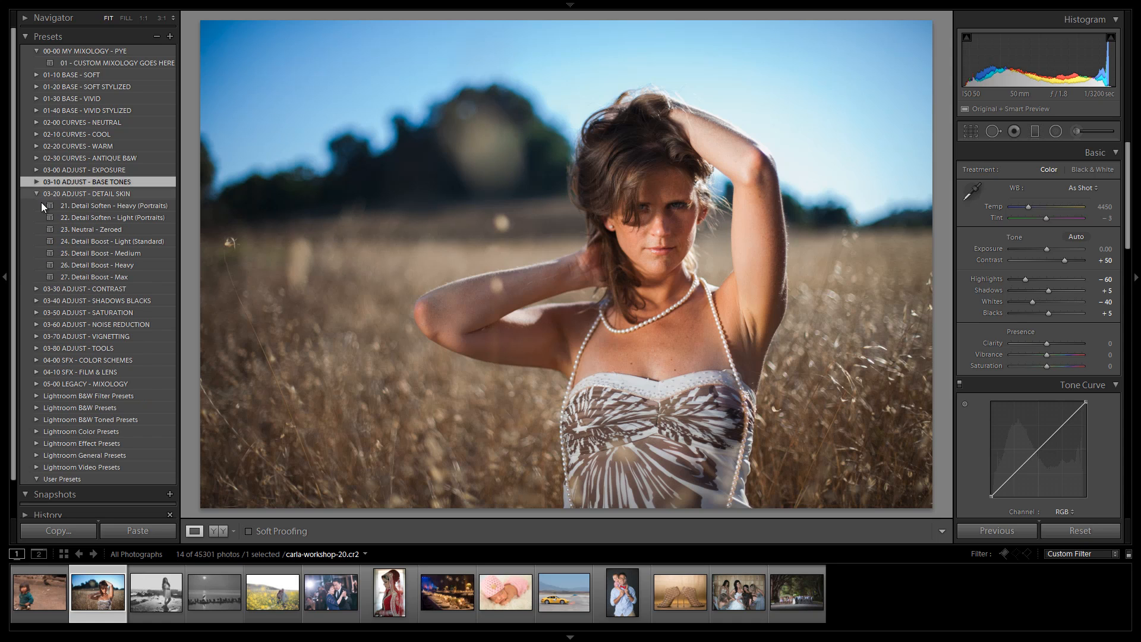
click(94, 206)
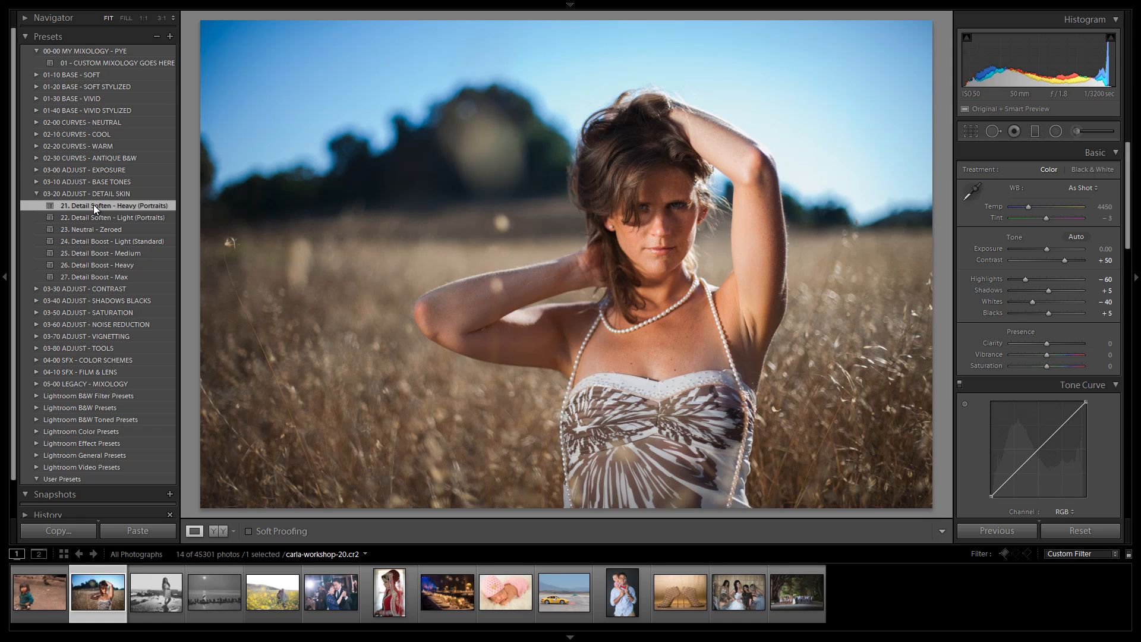
click(103, 214)
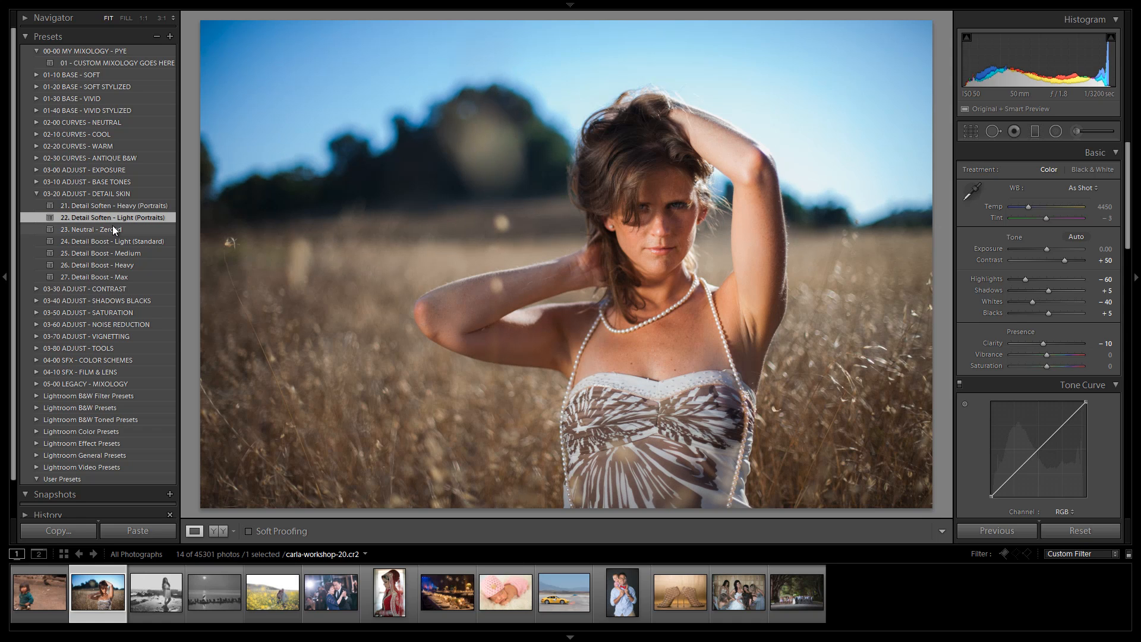
click(111, 228)
click(117, 242)
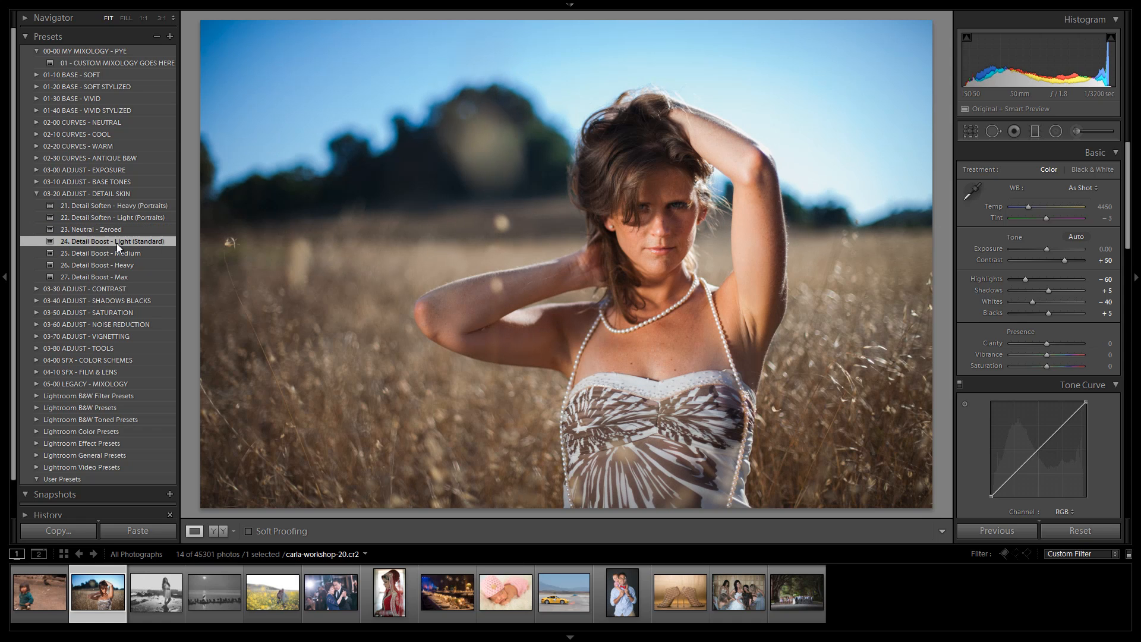
click(116, 252)
click(114, 265)
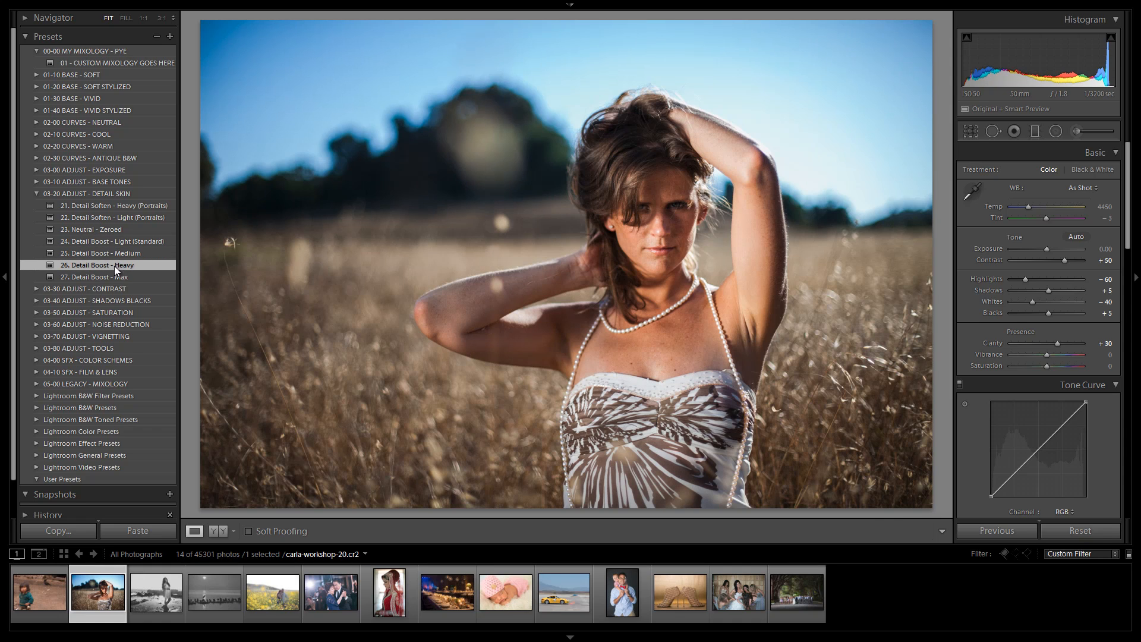
click(113, 273)
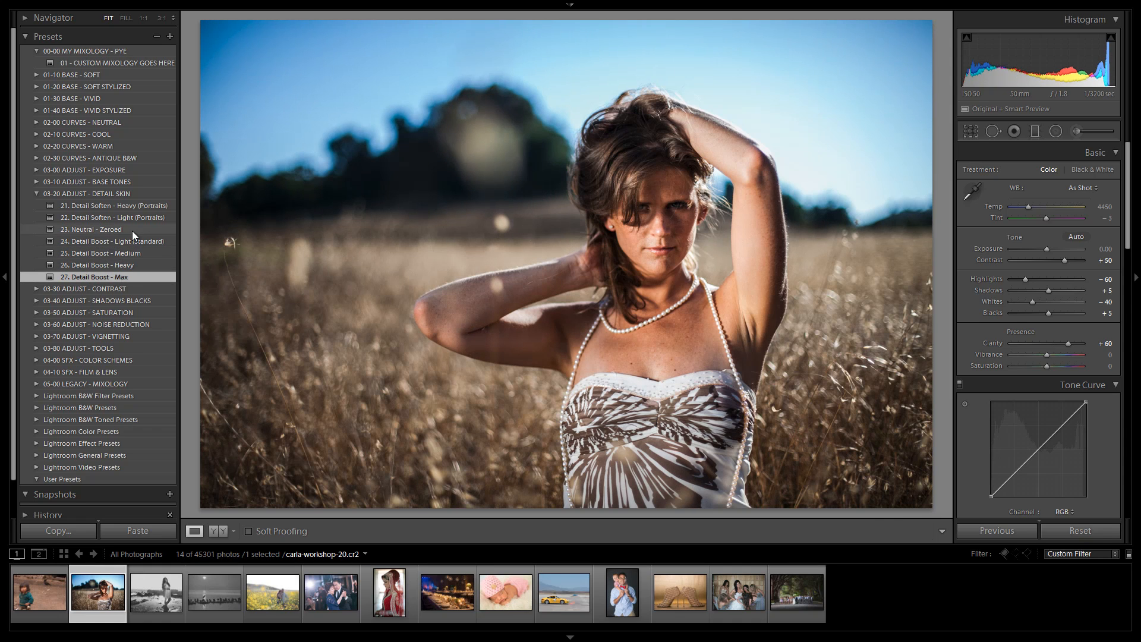
click(119, 216)
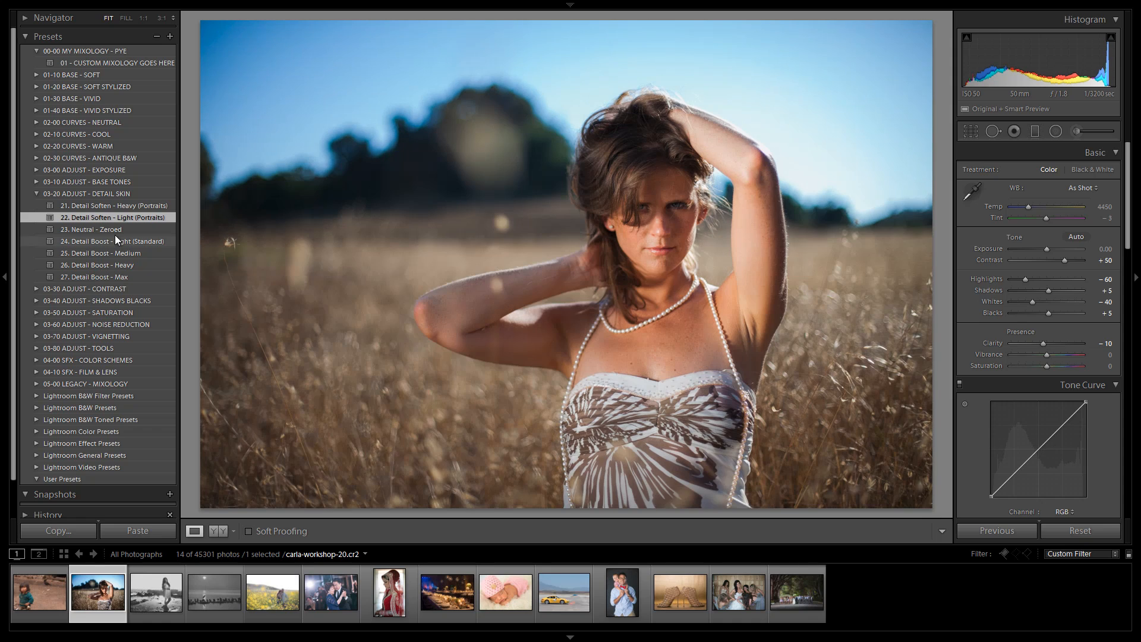
Step: Open the 03-30 ADJUST - CONTRAST folder and apply Contrast Fade presets 31. Max, 32. Heavy and 34. Light
click(37, 194)
click(37, 205)
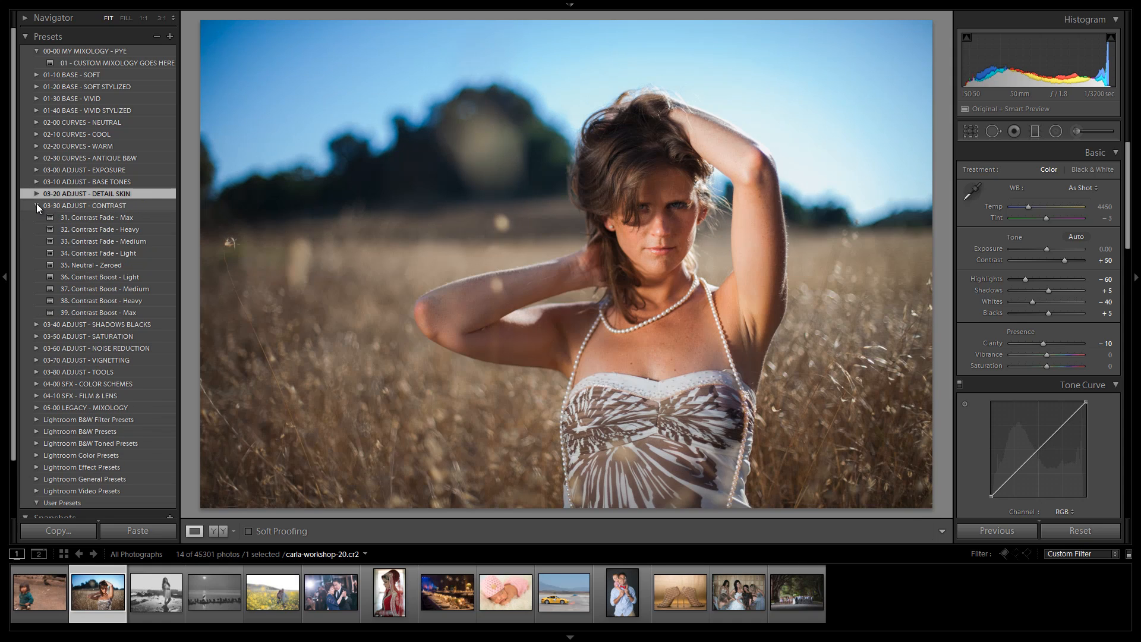
click(85, 216)
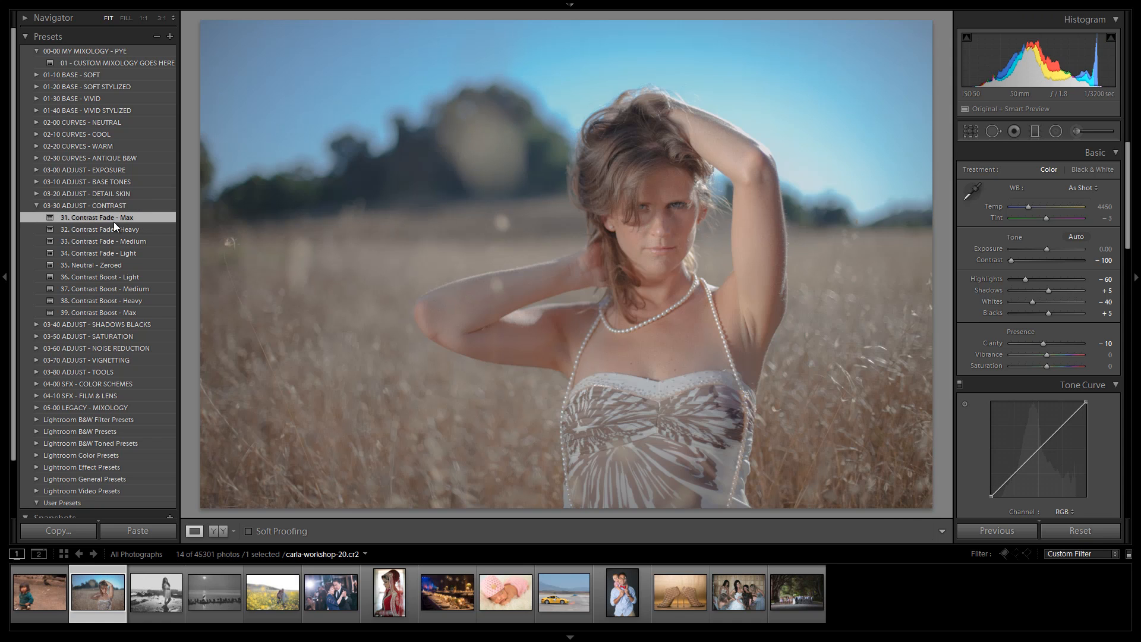
click(108, 231)
click(106, 252)
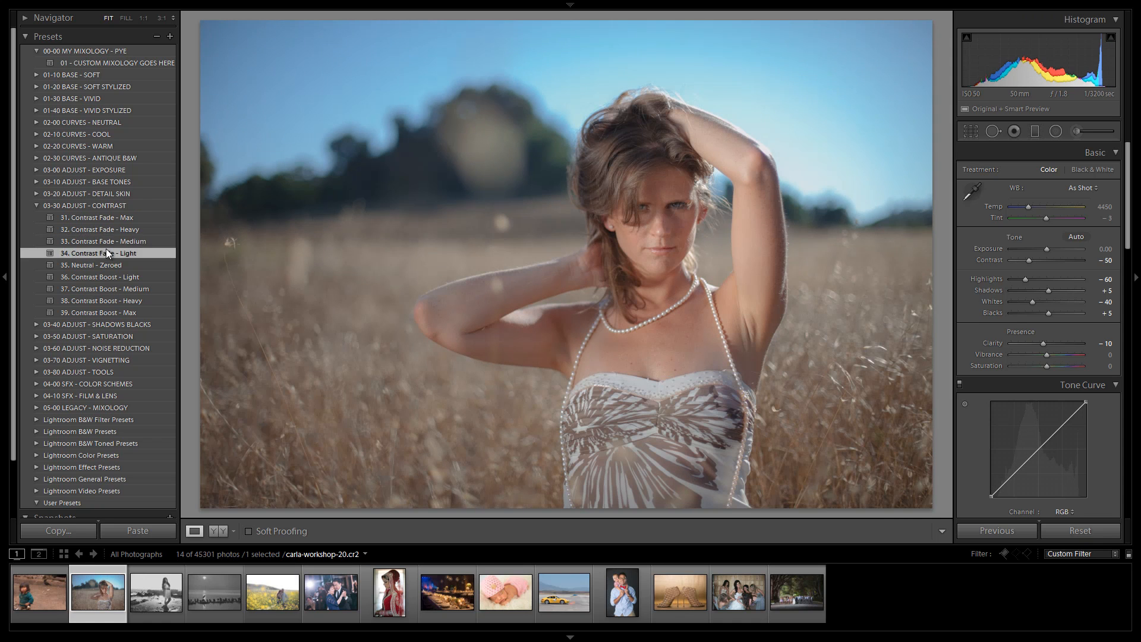
Step: Apply 35. Neutral - Zeroed and Contrast Boost presets 36 and 37, finish on 36. Contrast Boost - Light, and collapse the folder
click(107, 265)
click(108, 277)
click(109, 286)
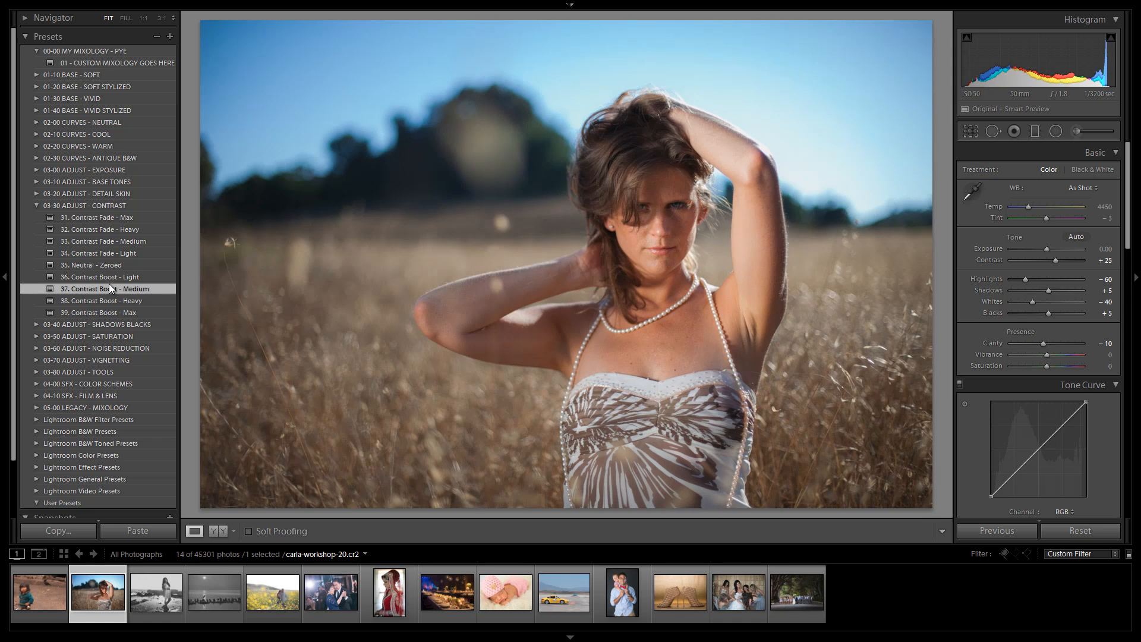
click(119, 268)
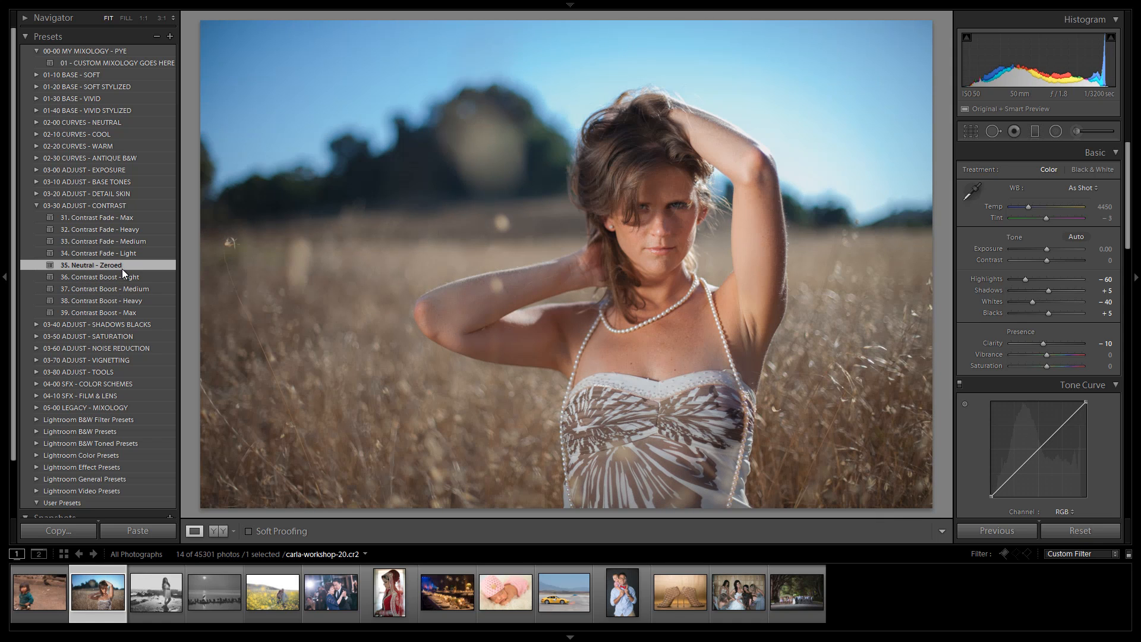
click(156, 277)
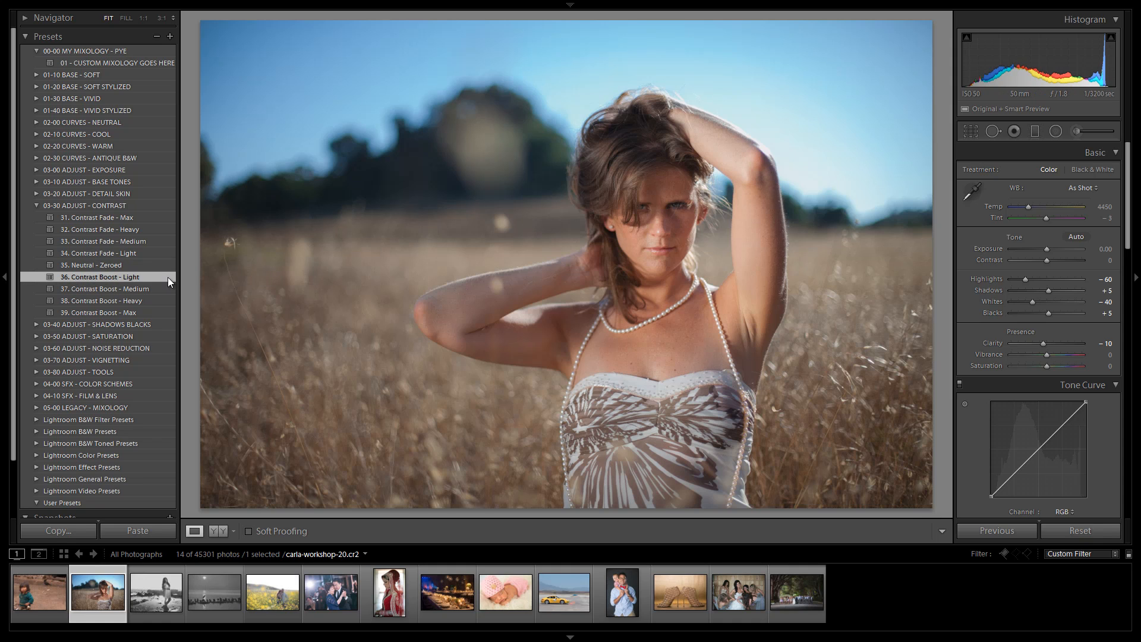
click(34, 205)
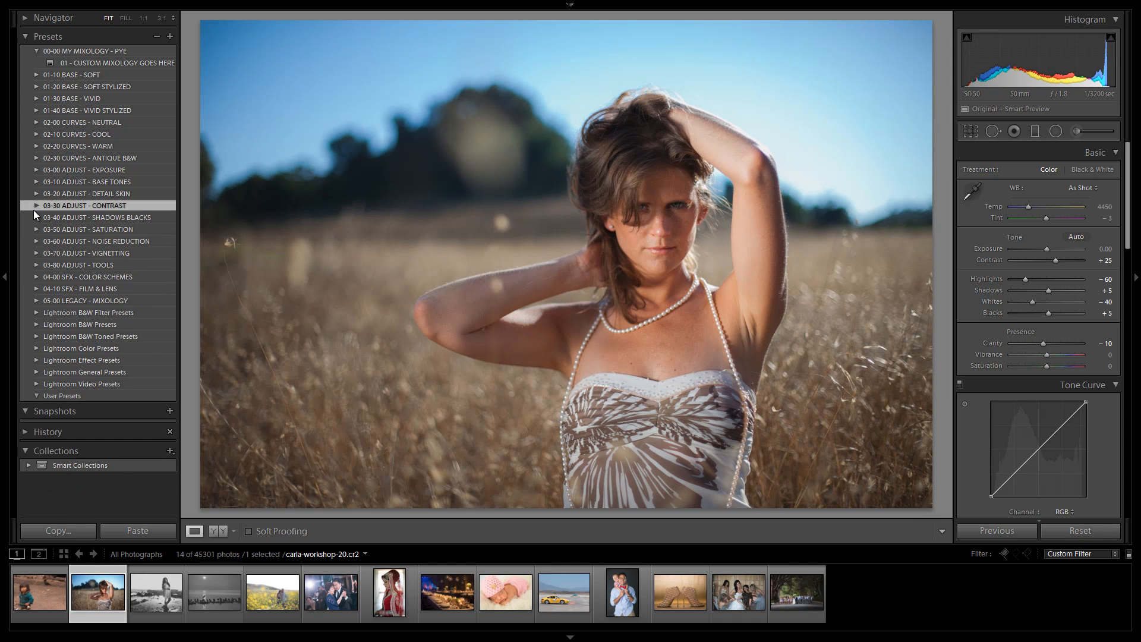
Step: Open 03-40 ADJUST - SHADOWS BLACKS, apply 43. Darken - Light, then 42. Darken - Medium (-15, -30), and collapse the folder
click(35, 217)
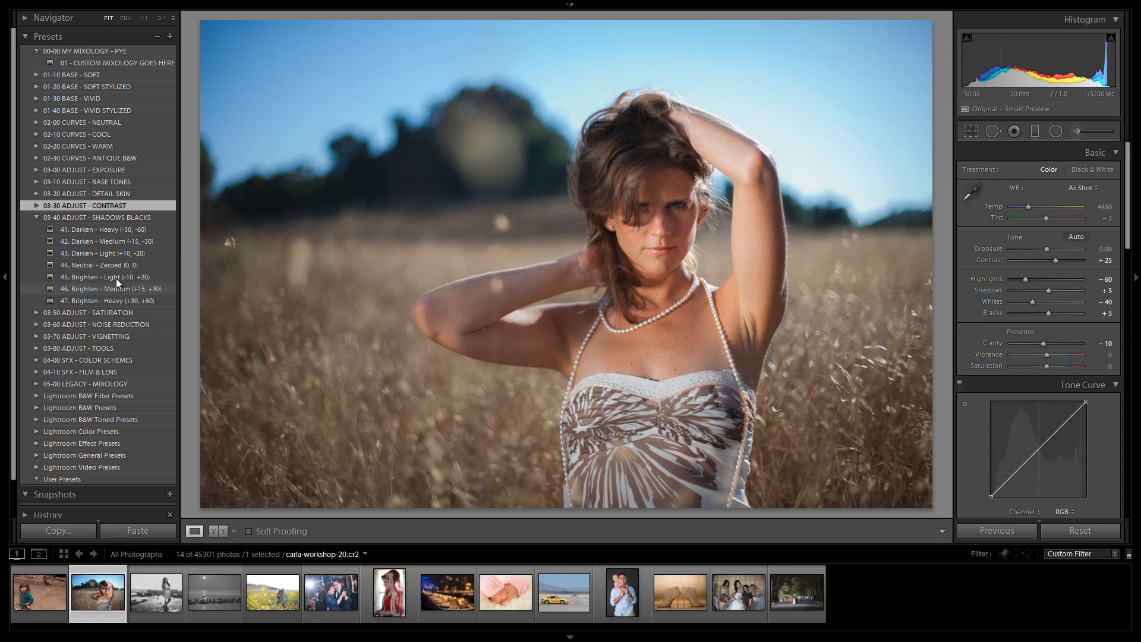
click(127, 254)
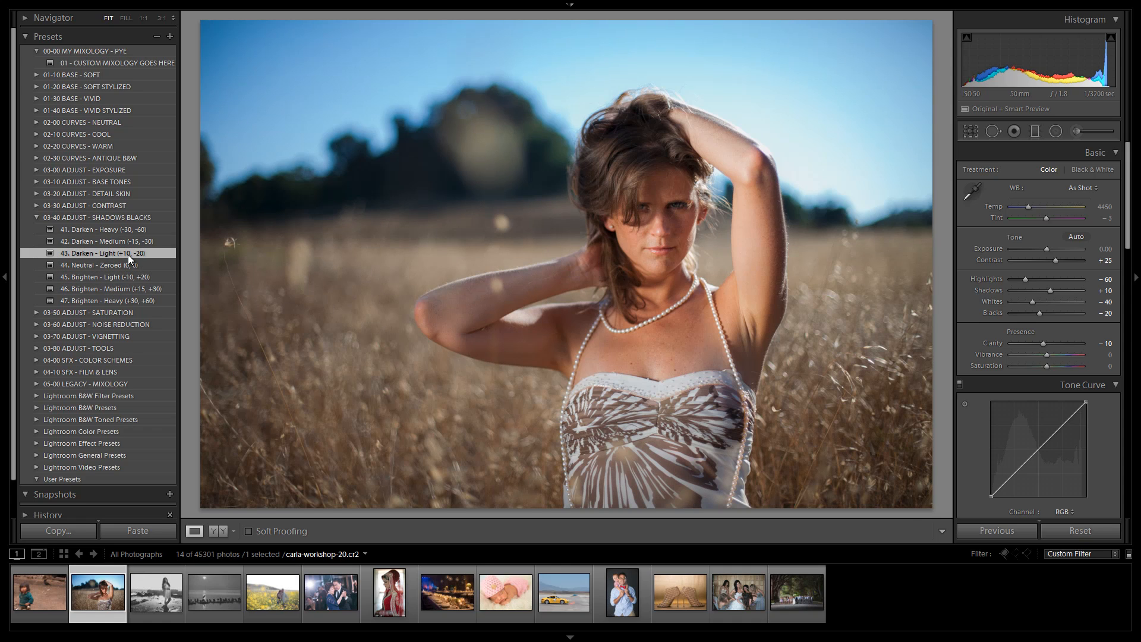
click(133, 240)
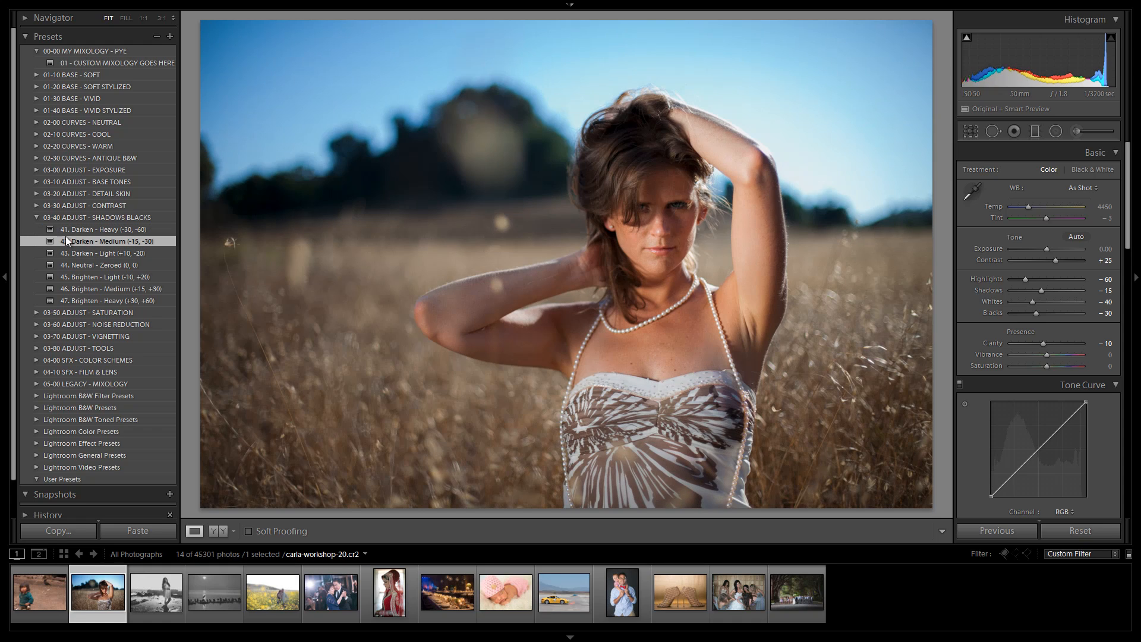
click(39, 220)
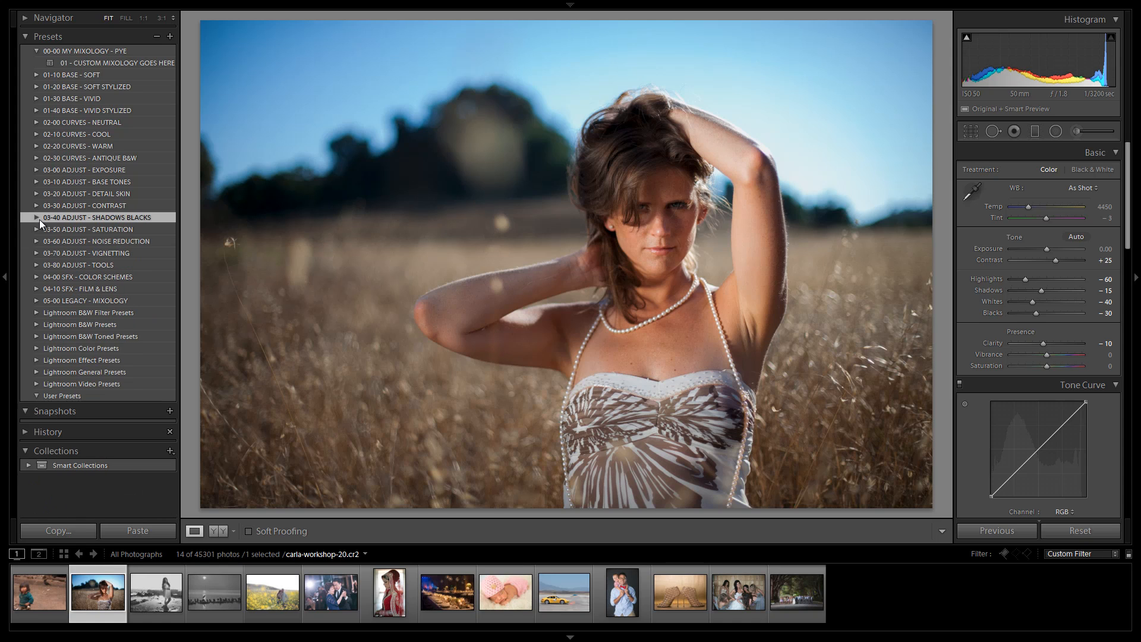
Step: Open 03-50 ADJUST - SATURATION, apply 52b. Skin Desat - De-Red, and raise the white balance temperature to 4750
click(36, 228)
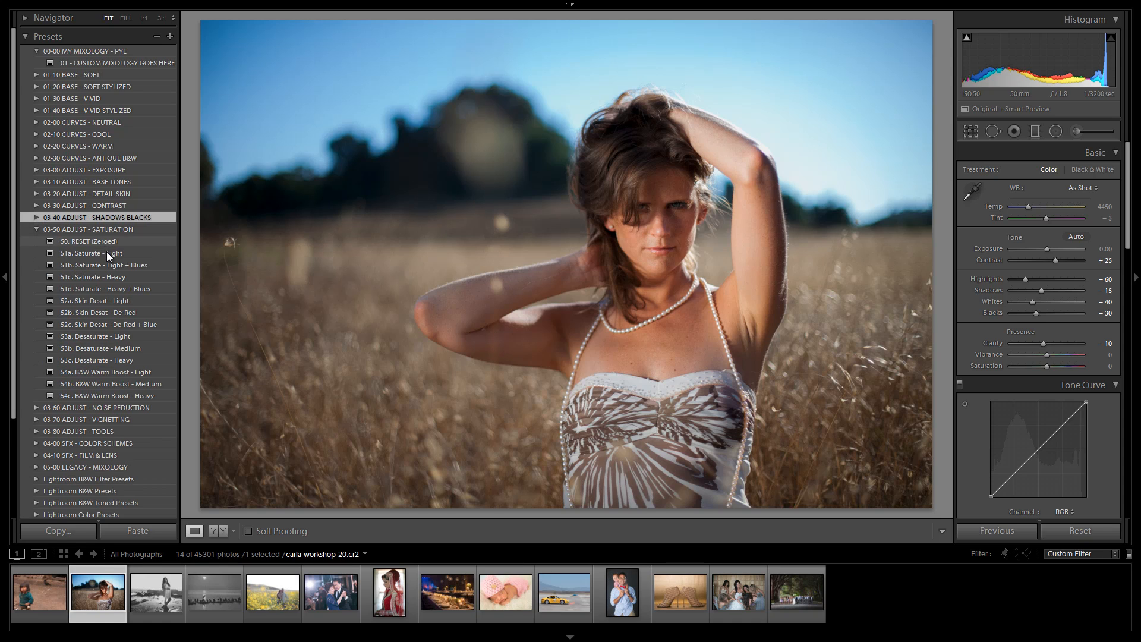
click(113, 311)
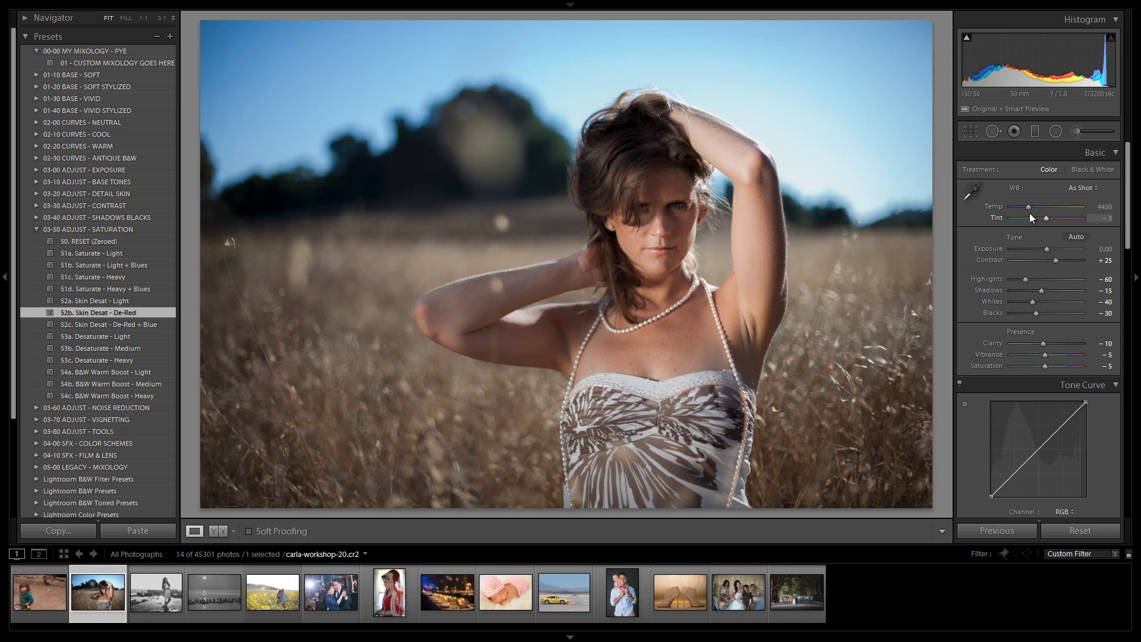
drag(1027, 207, 1030, 208)
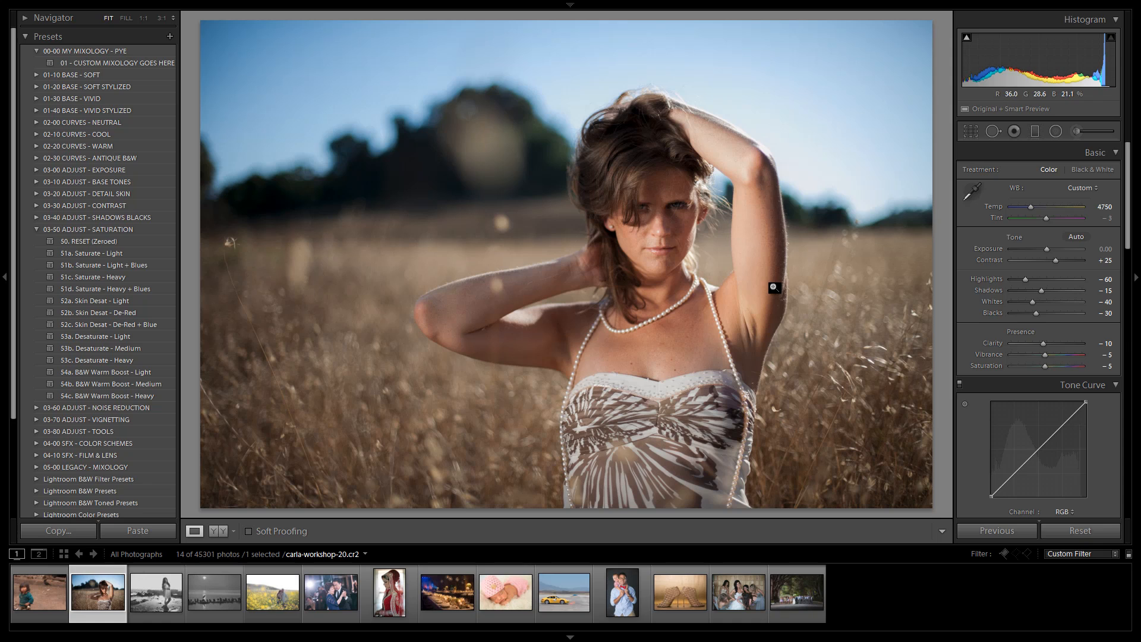
Step: Apply 52c. Skin Desat - De-Red + Blue, then 52b. Skin Desat - De-Red, and review its HSL Saturation settings
click(130, 324)
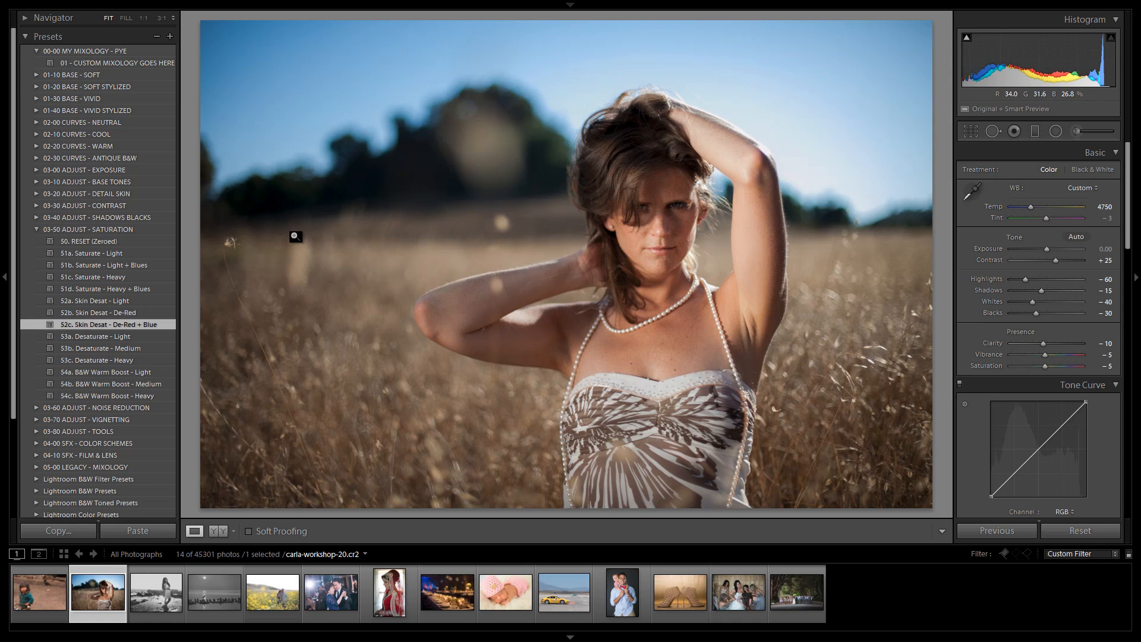
click(142, 313)
scroll(1006, 324, down, 5)
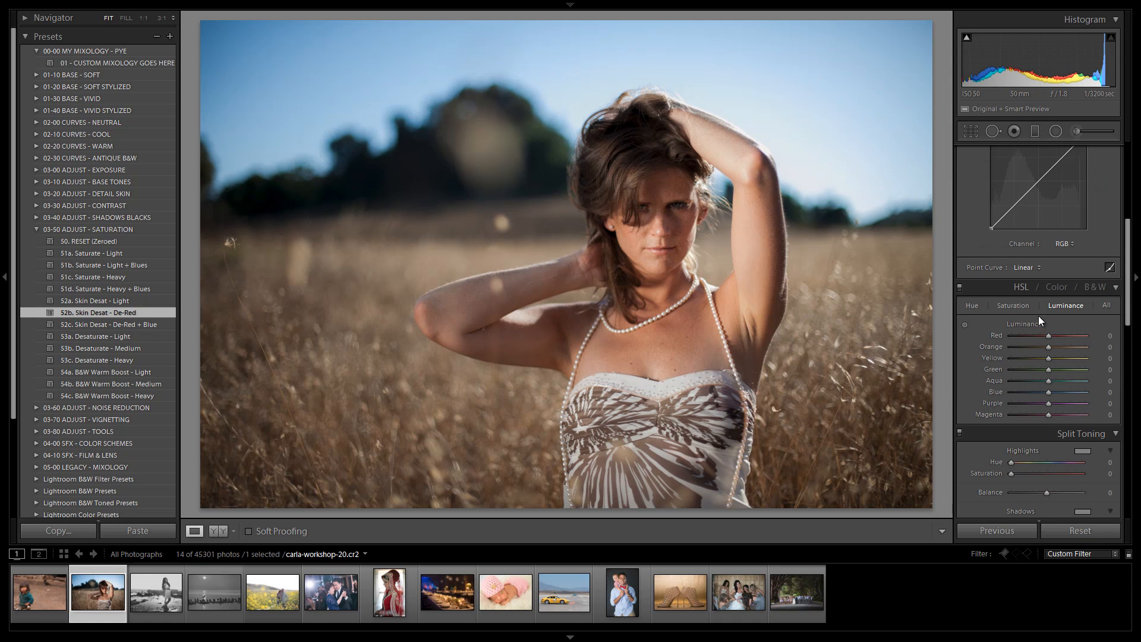
click(1022, 306)
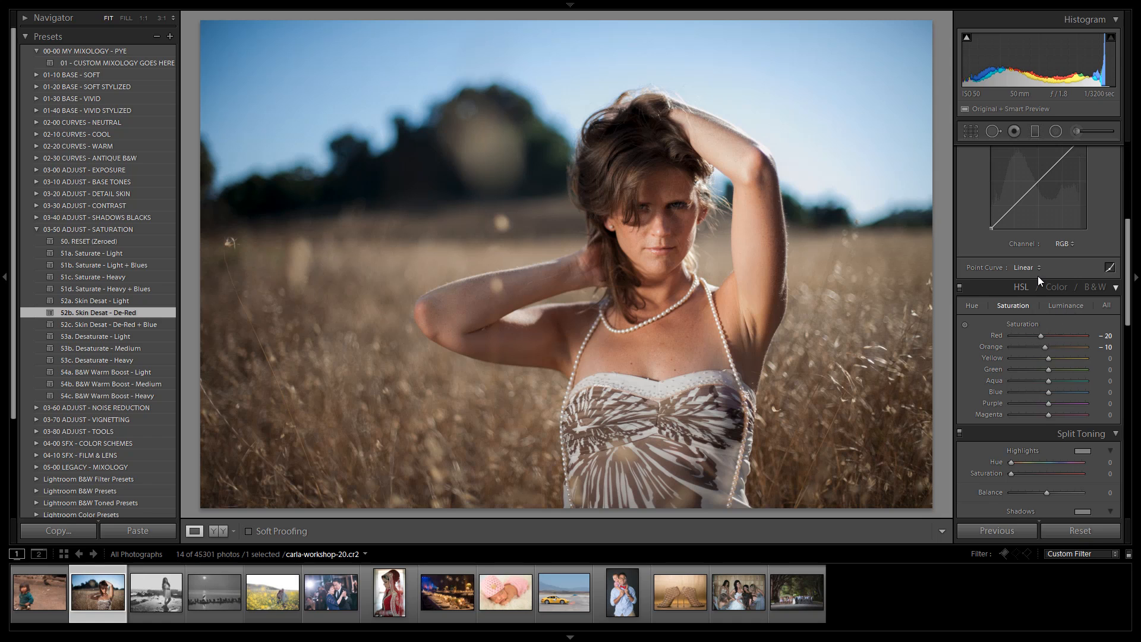
scroll(1037, 276, up, 5)
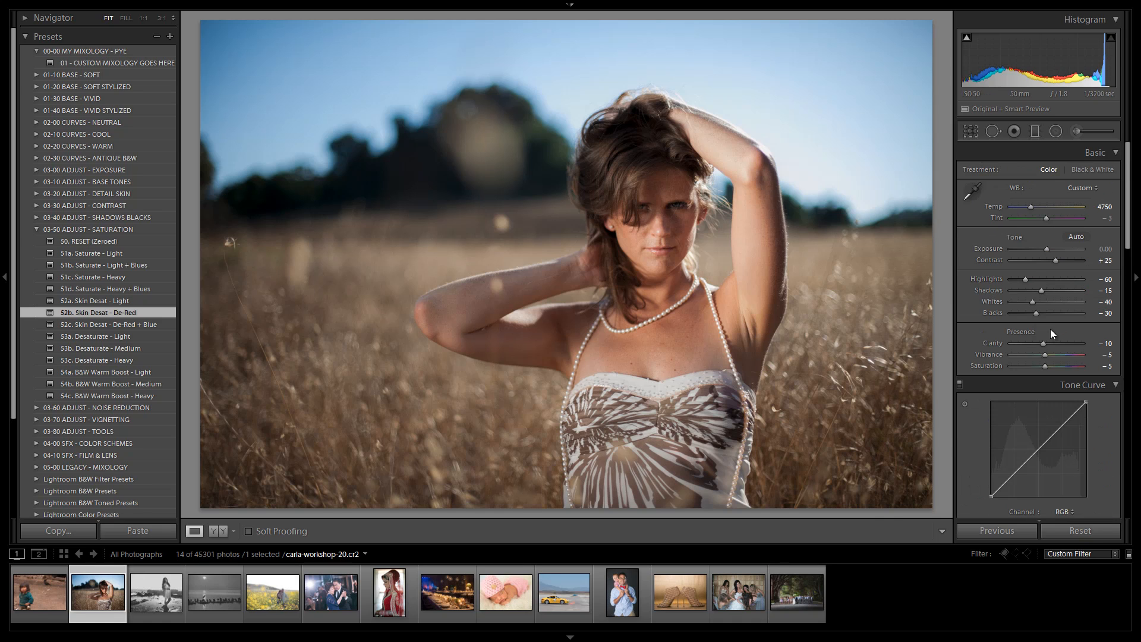
Step: Collapse the saturation folder, open 03-60 ADJUST - NOISE REDUCTION, and try 62a and 62b Skin Noise Reduction, finishing on 62a. Light
click(36, 229)
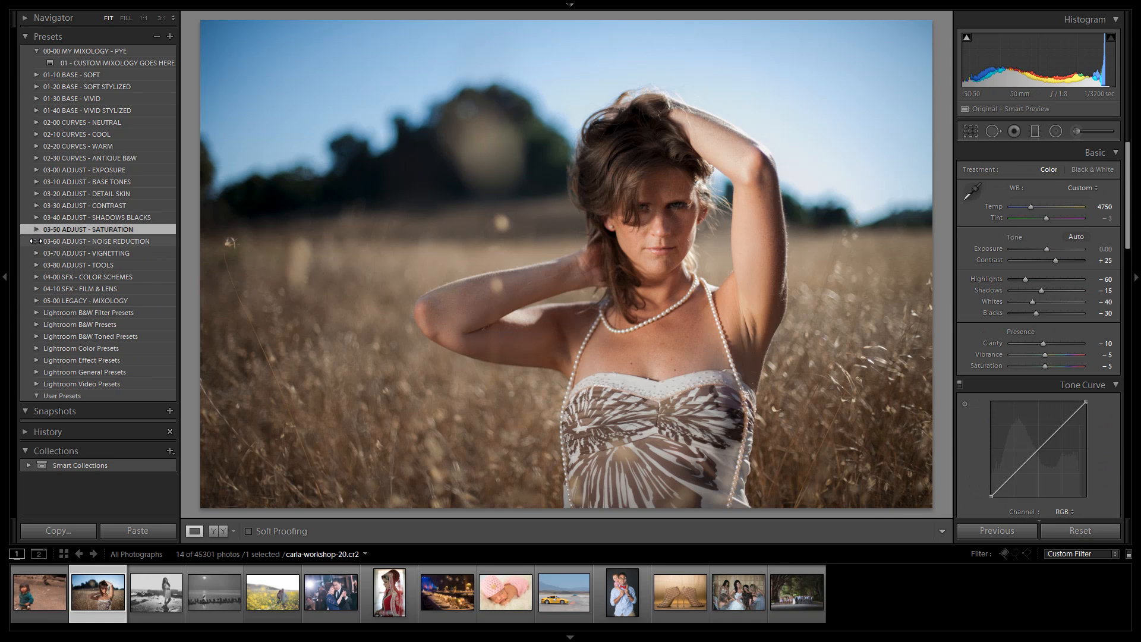
click(37, 242)
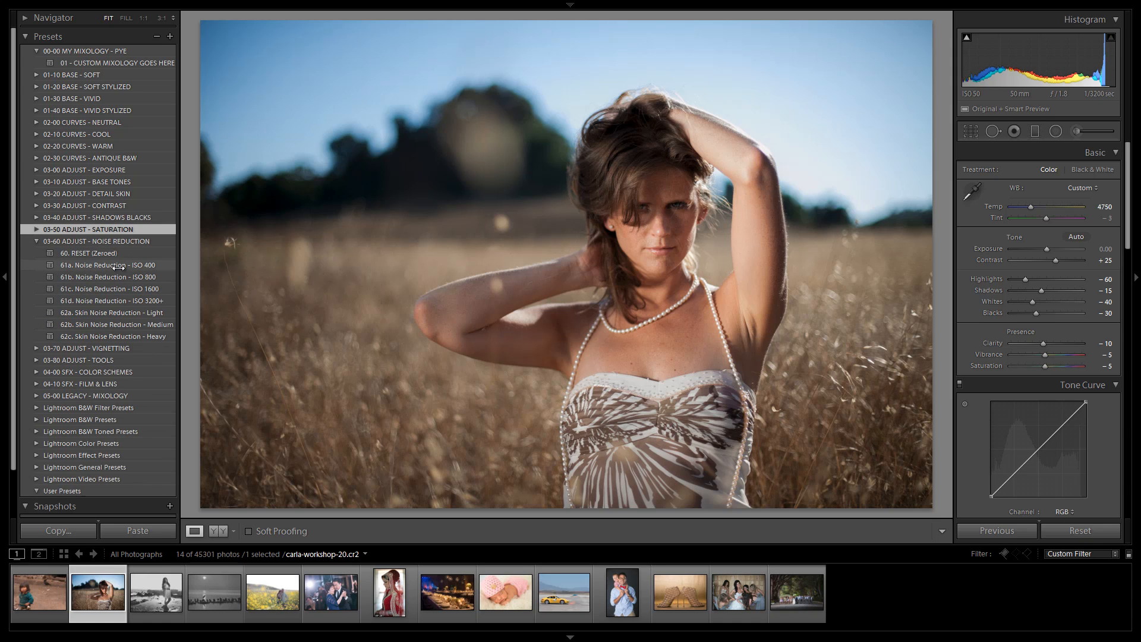
click(110, 312)
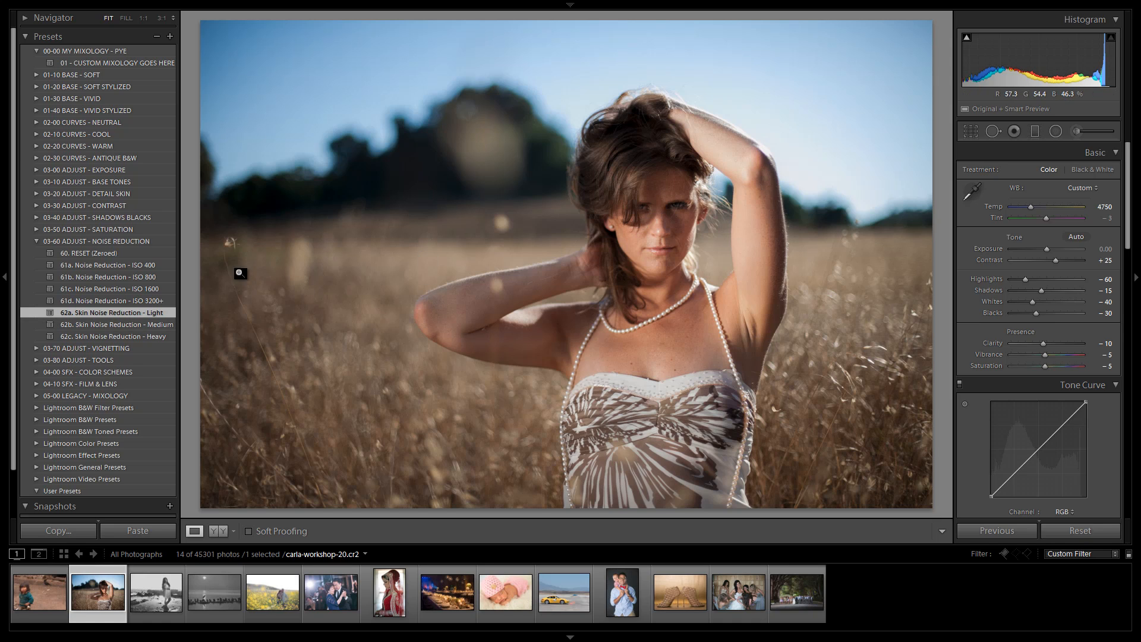
click(121, 326)
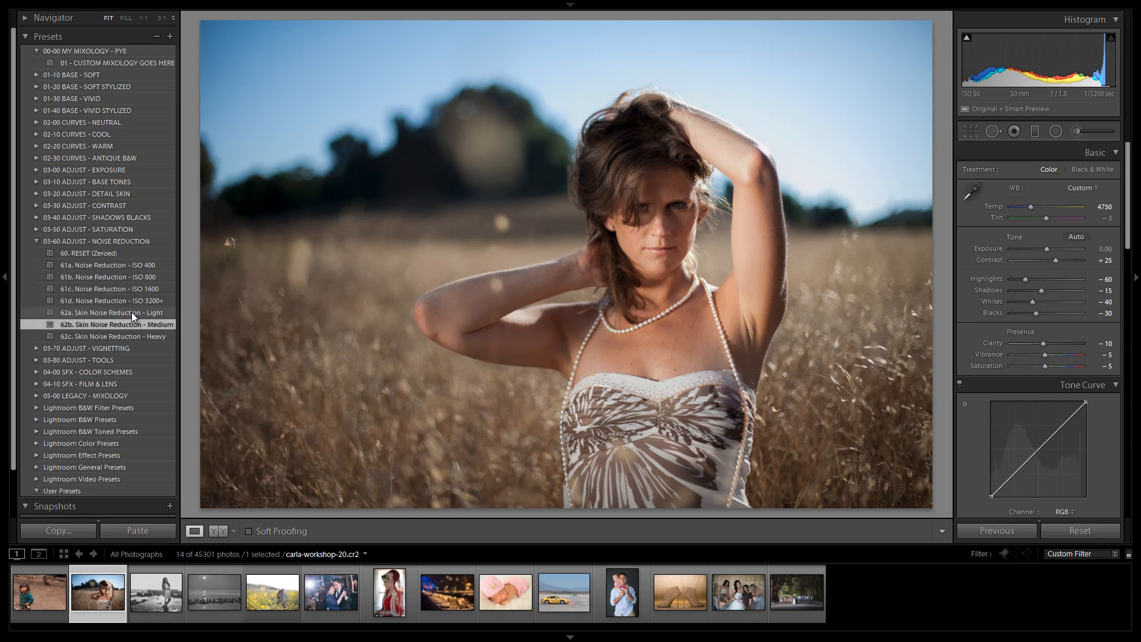
click(131, 312)
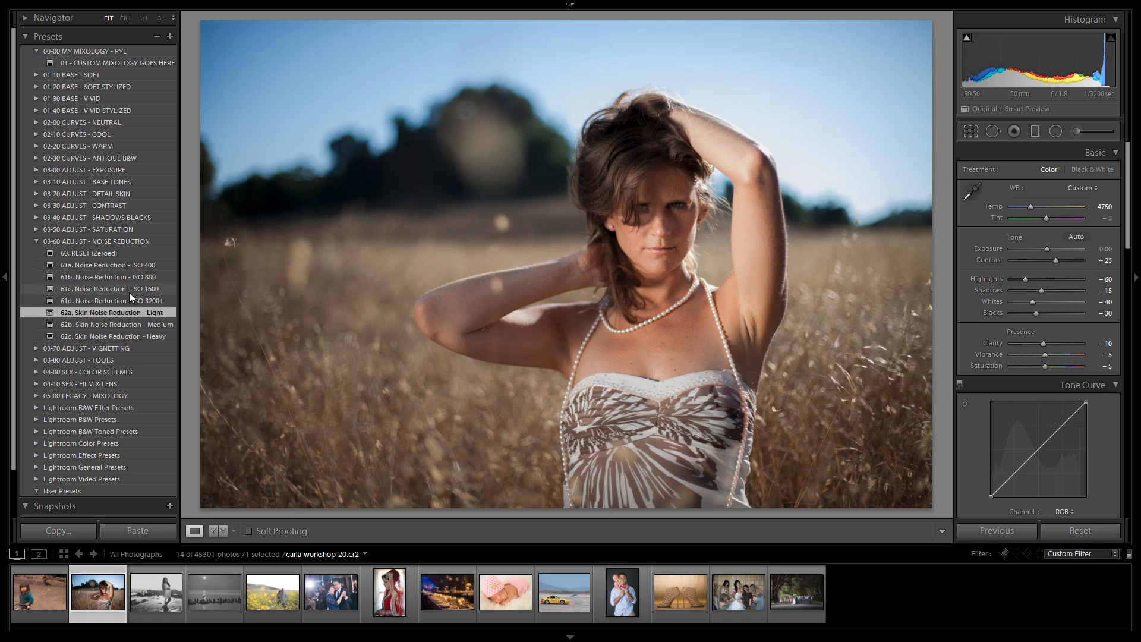
Step: Open 03-70 ADJUST - VIGNETTING, try presets 71e, 71d and 71c, finish on 71b. Reverse Vignette - Light, and collapse the folder
click(35, 240)
click(37, 253)
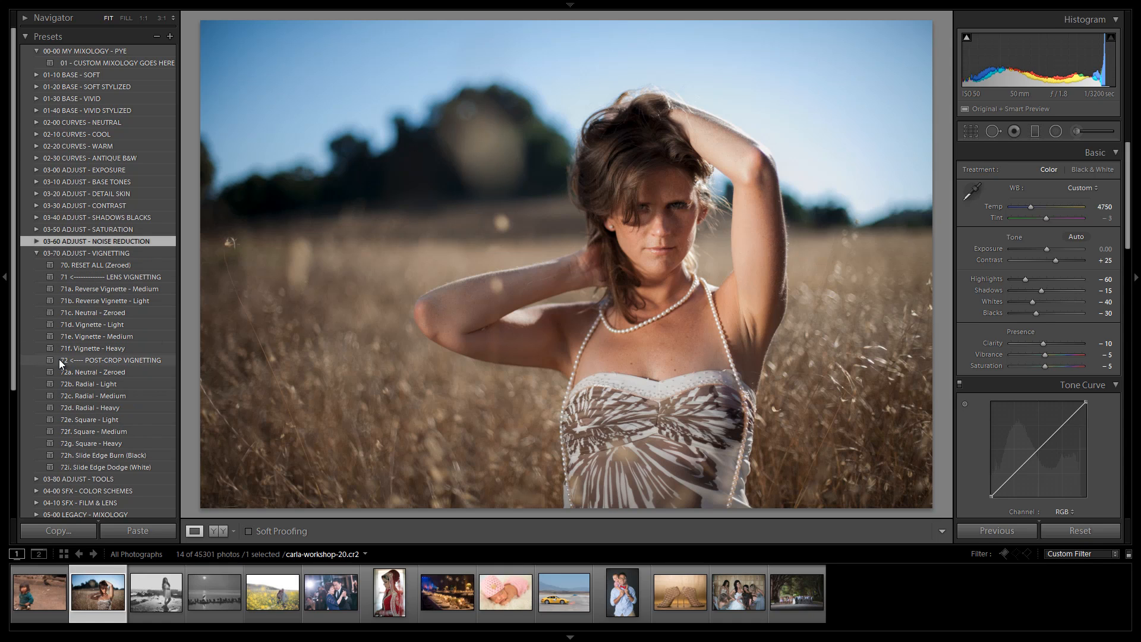
click(119, 315)
click(112, 333)
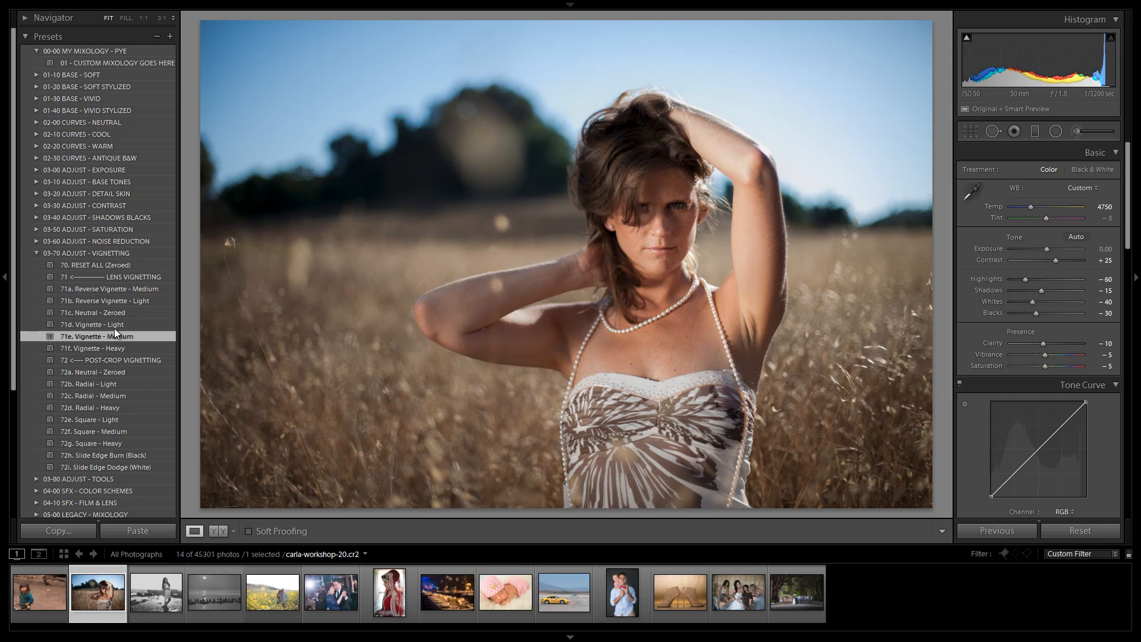
click(115, 327)
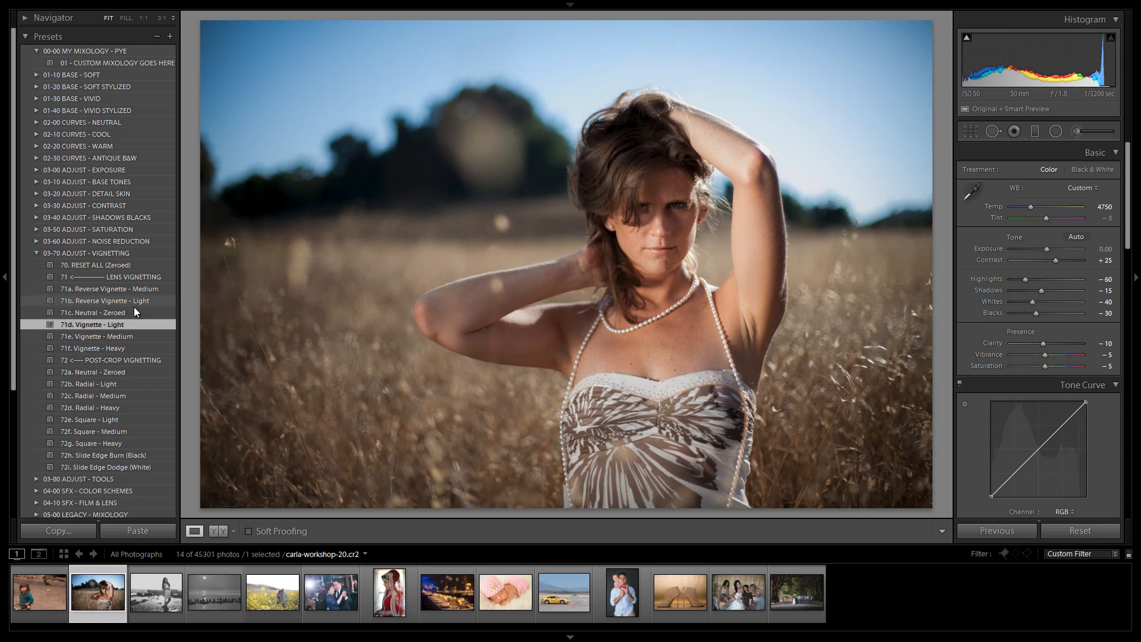
click(124, 314)
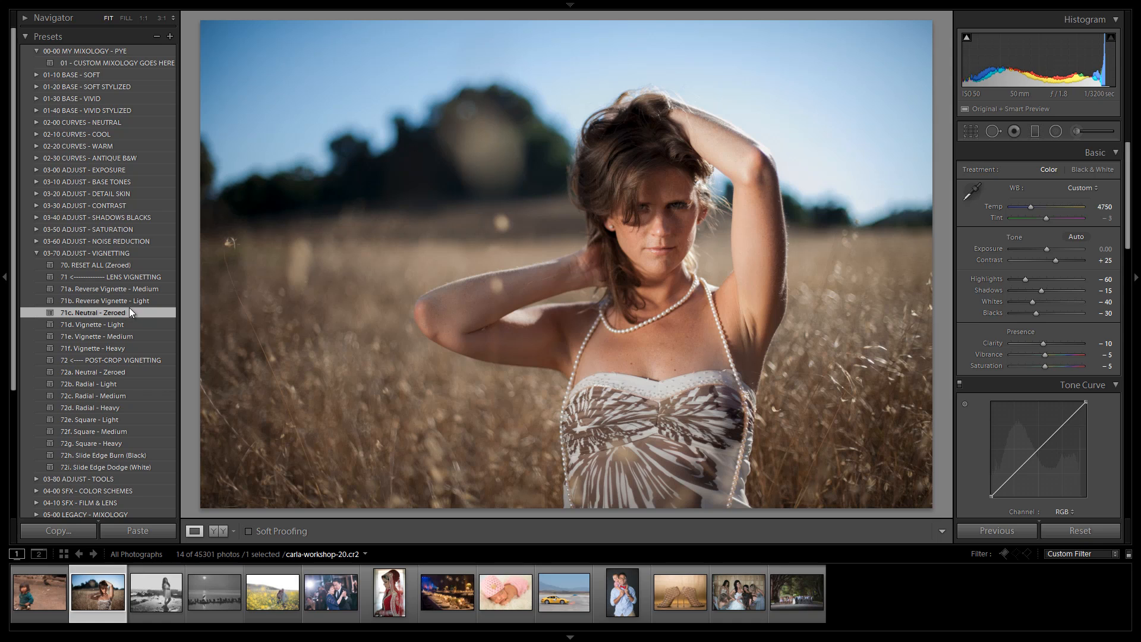
click(132, 302)
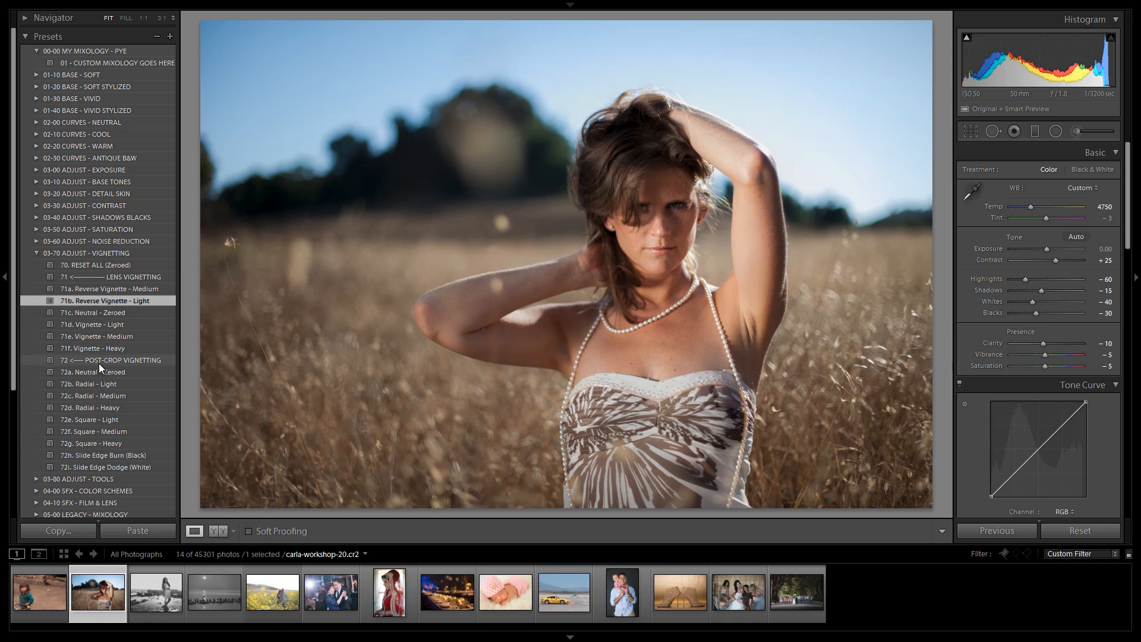
click(36, 253)
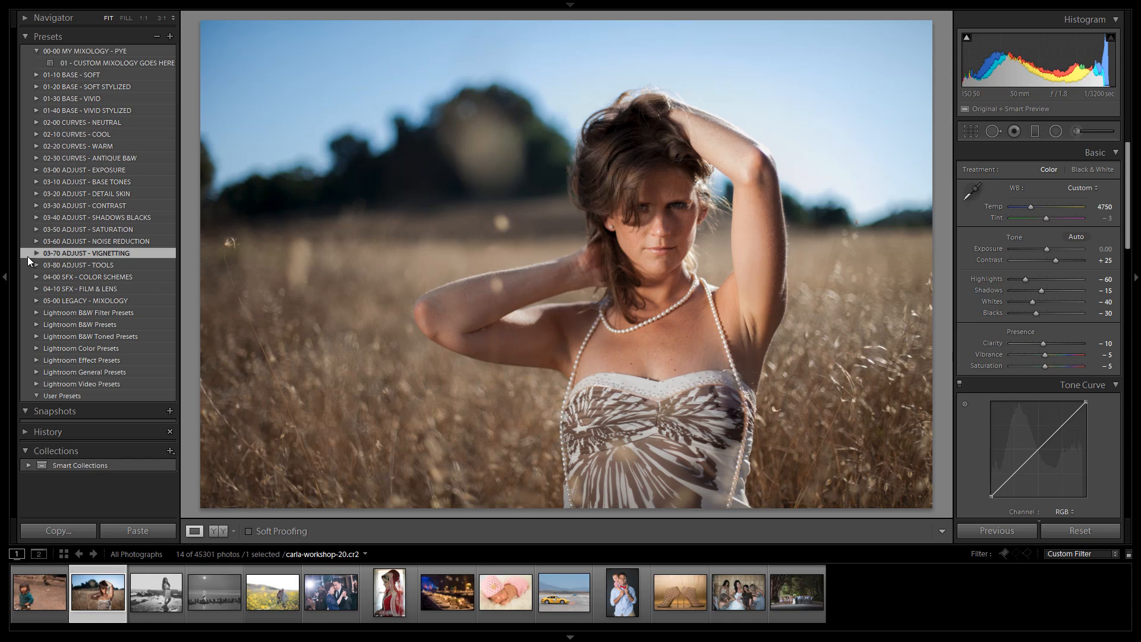
Step: Select the yellow autocross car photo, open the 03-80 ADJUST - TOOLS folder, and activate the Spot Removal tool
click(565, 591)
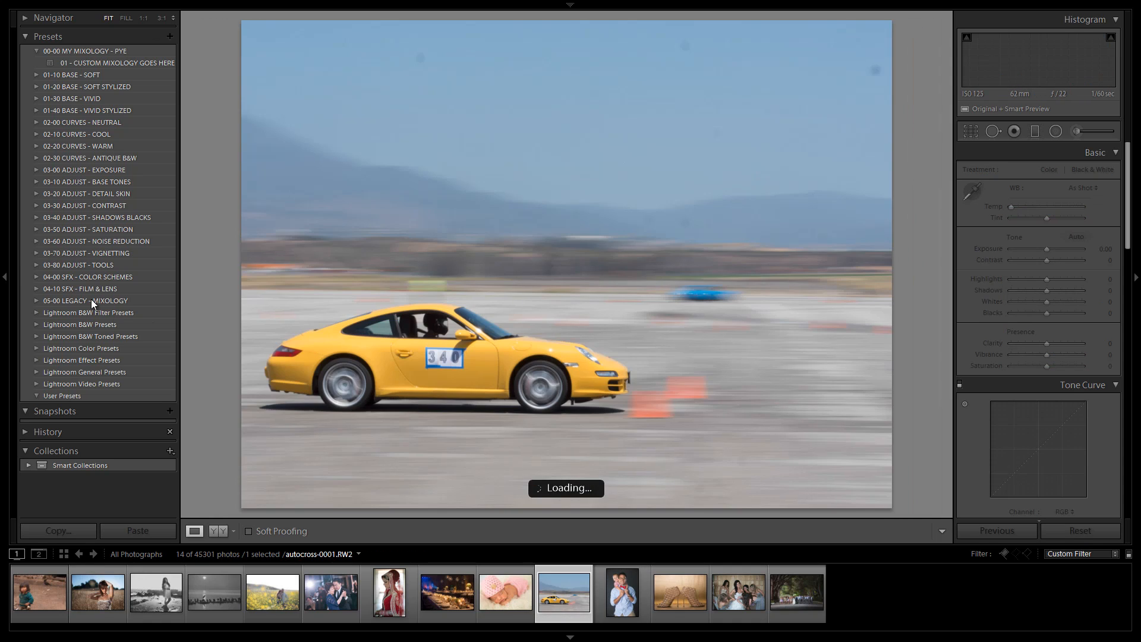
click(36, 264)
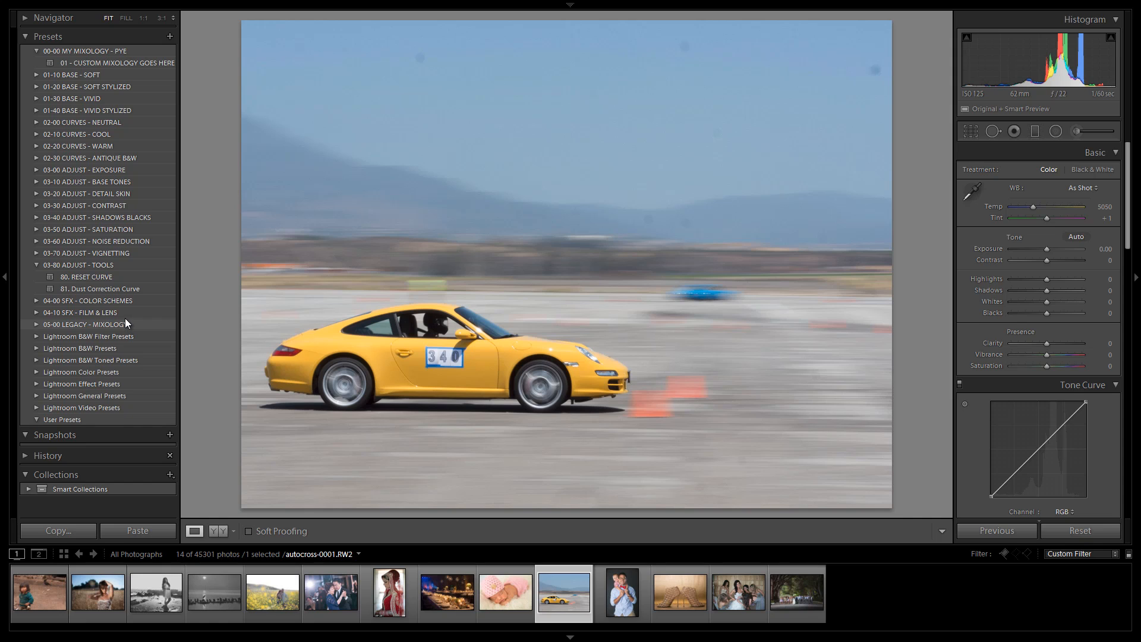
key(q)
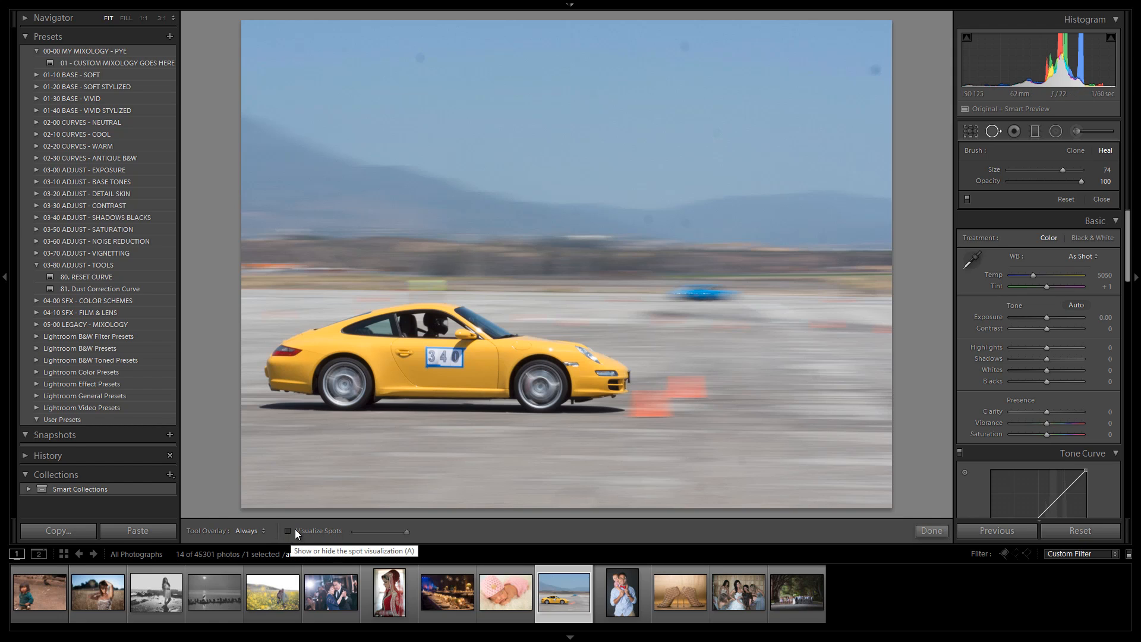
key(t)
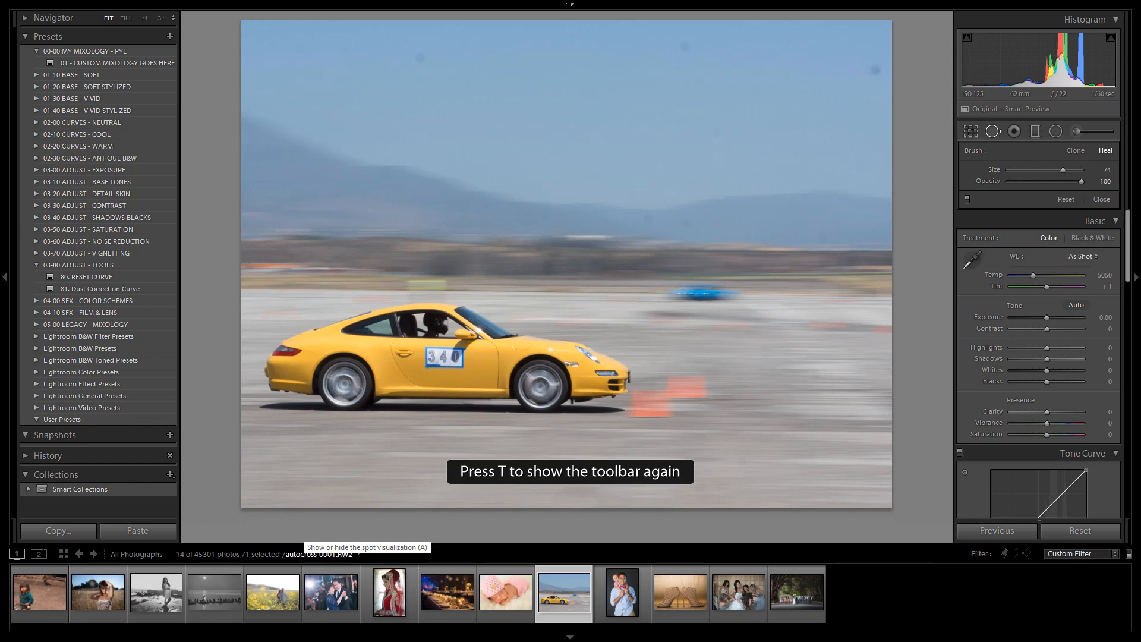
key(t)
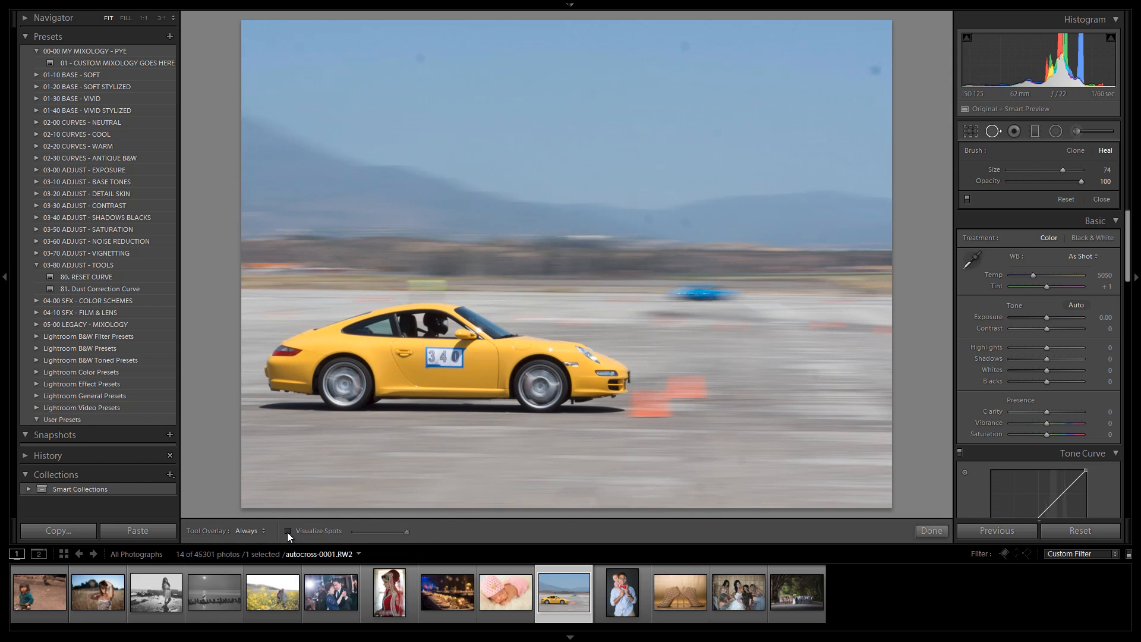
Step: Turn on Visualize Spots and adjust its threshold slider to reveal dust spots
click(287, 531)
mouse_move(407, 532)
mouse_down()
mouse_move(382, 535)
mouse_move(412, 538)
mouse_up()
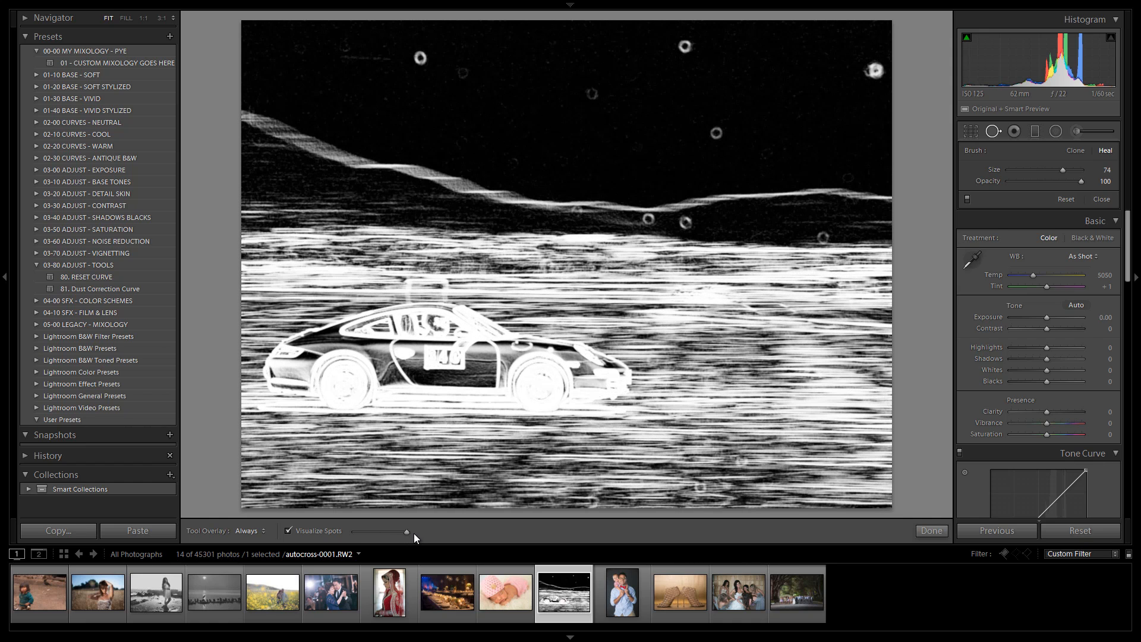
drag(413, 533, 383, 536)
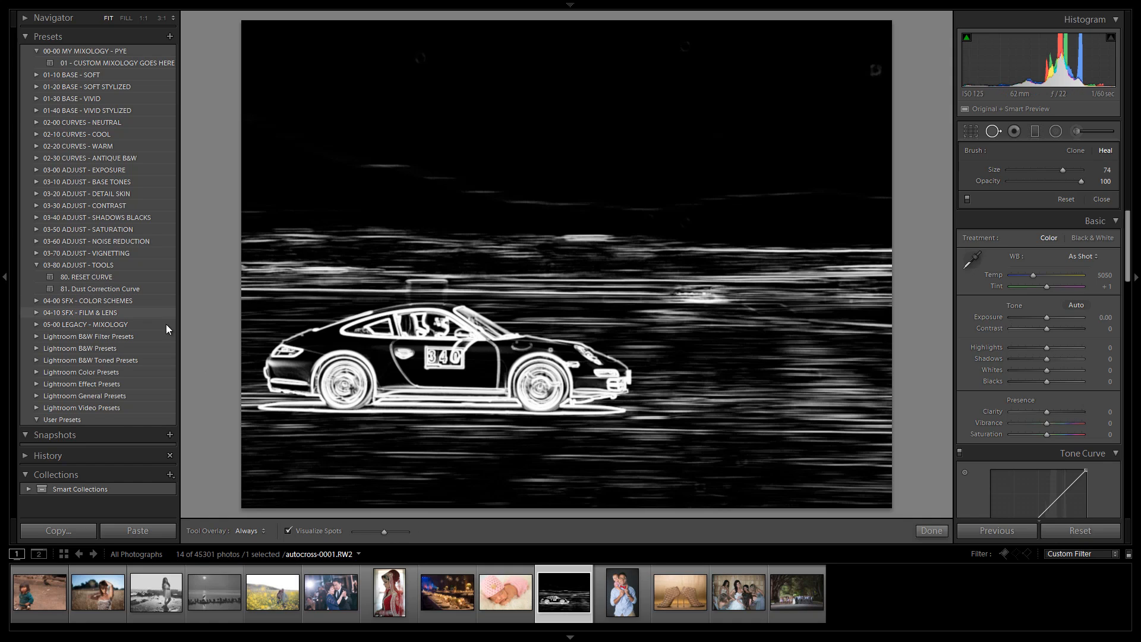
drag(381, 531, 401, 533)
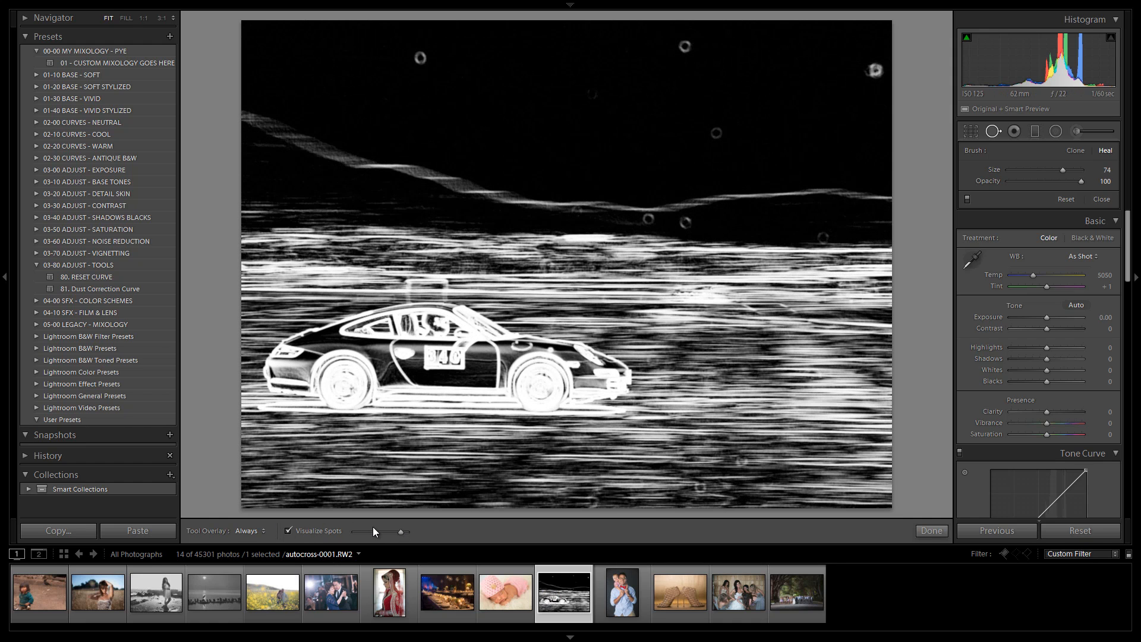
mouse_move(400, 533)
mouse_down()
mouse_move(433, 537)
mouse_move(406, 537)
mouse_up()
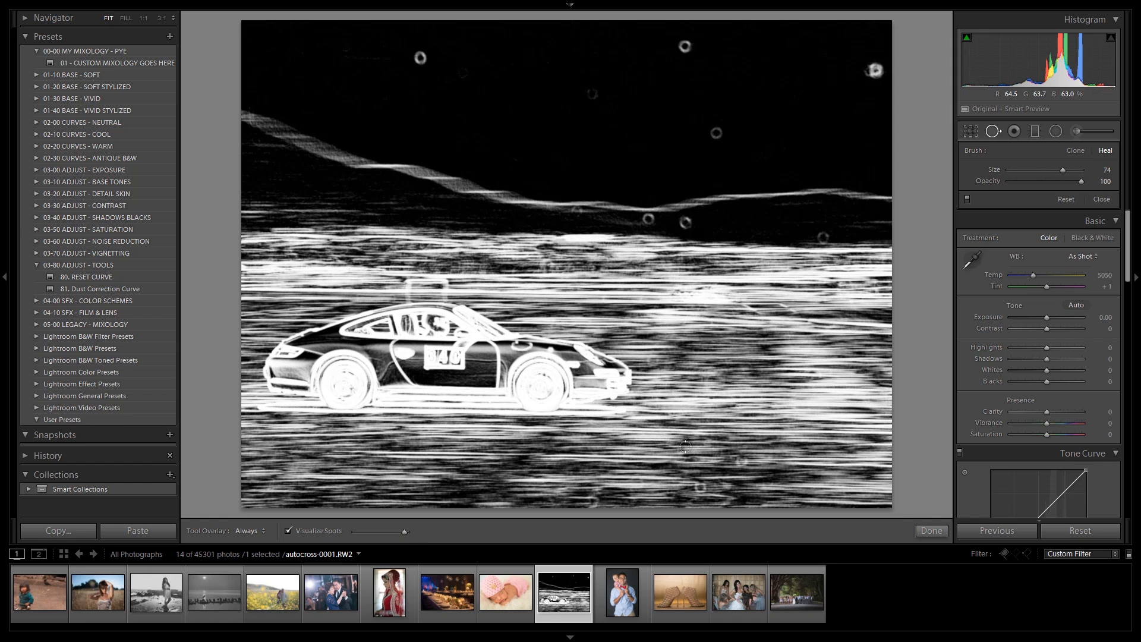
Step: Zoom to 1:1 and pan across the visualized image to examine the dust spots, then return to fit view
key(z)
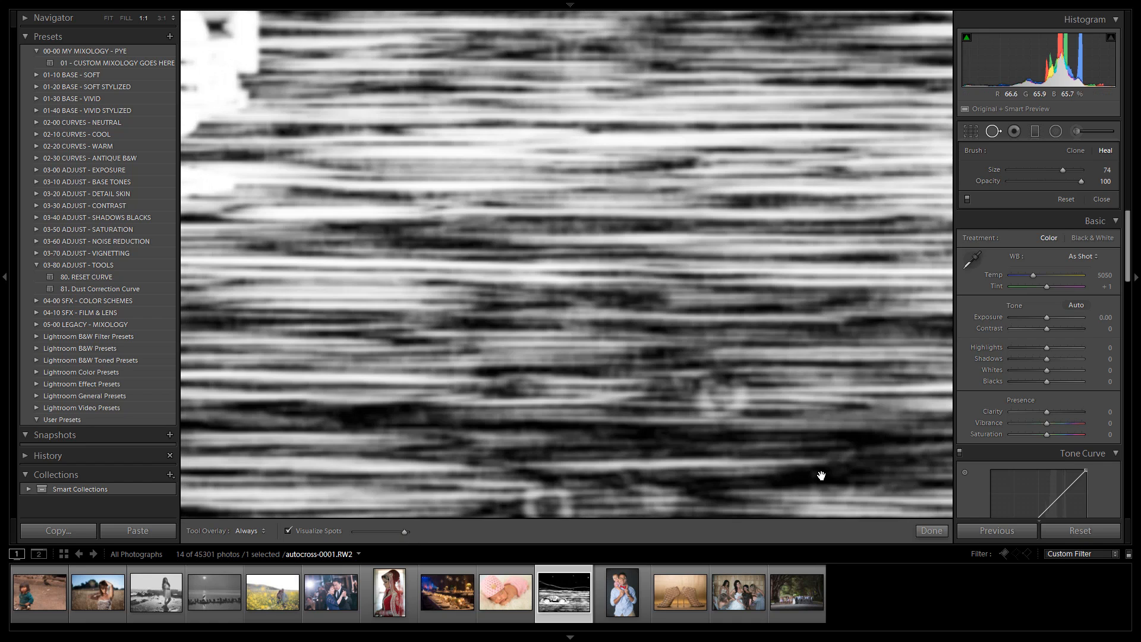
mouse_move(820, 473)
mouse_down()
mouse_move(655, 364)
mouse_move(612, 271)
mouse_up()
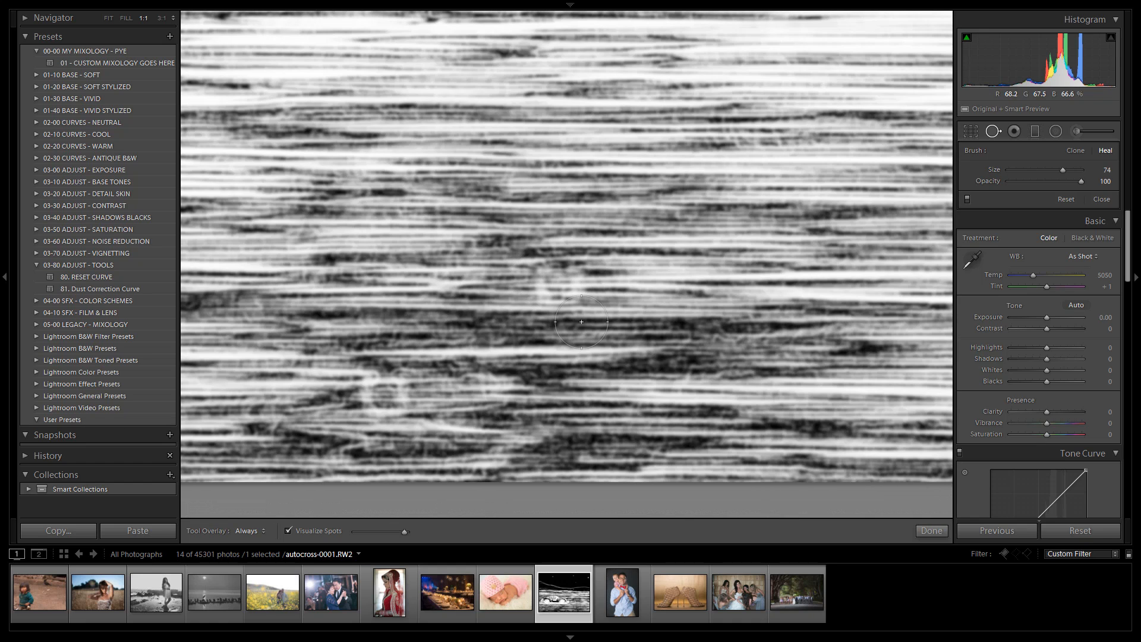
drag(355, 388, 380, 389)
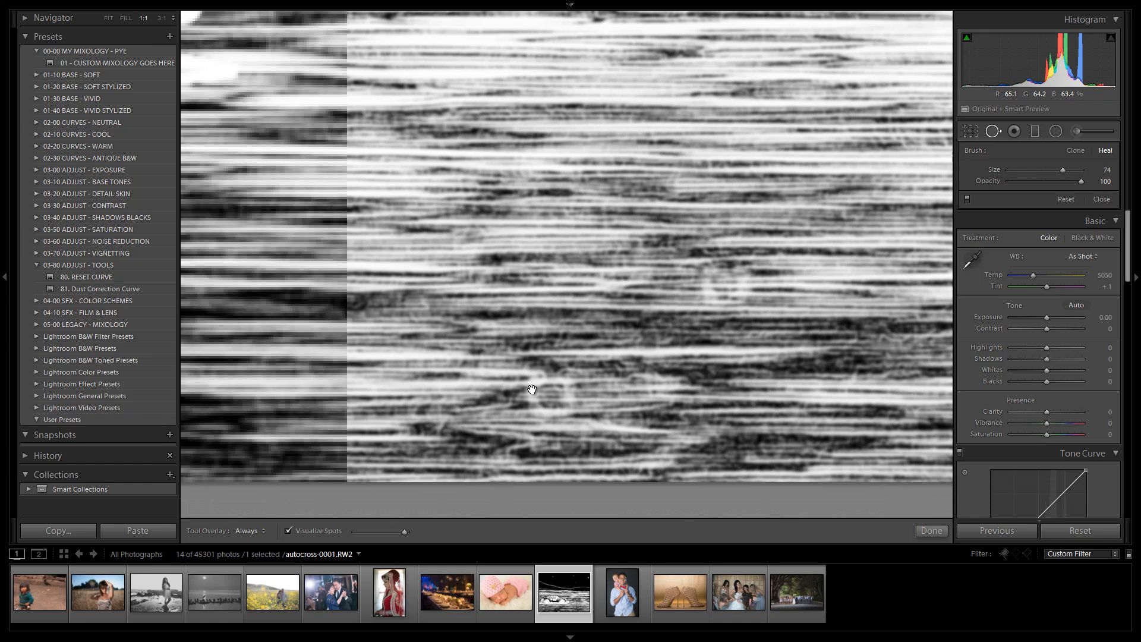
drag(551, 395, 733, 364)
drag(669, 329, 784, 321)
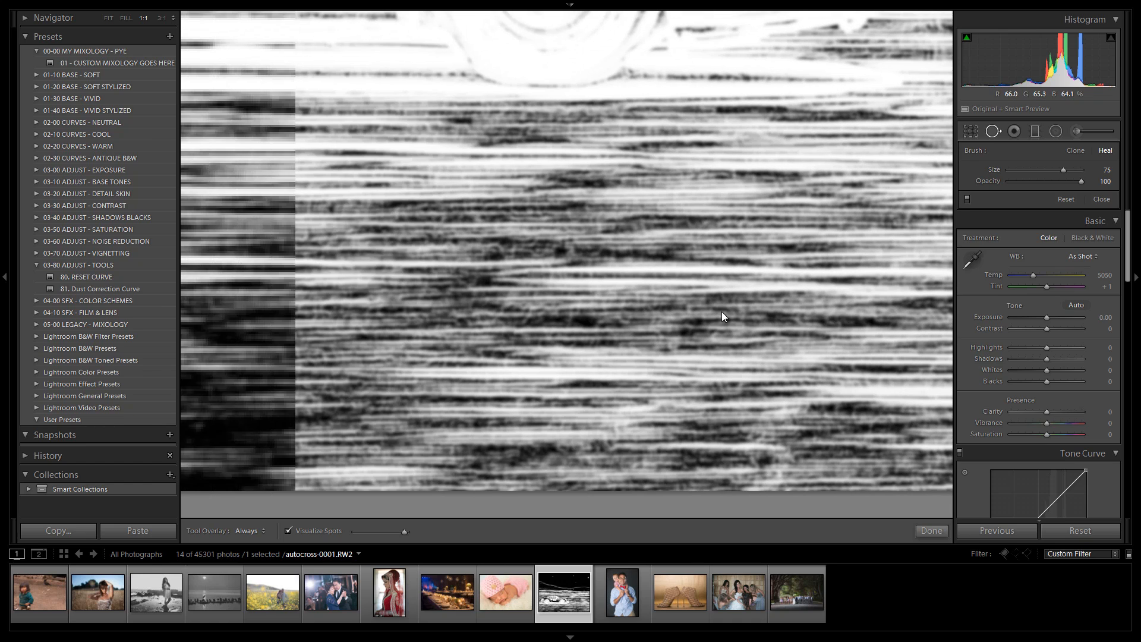
drag(758, 162, 603, 404)
drag(785, 265, 591, 350)
click(683, 316)
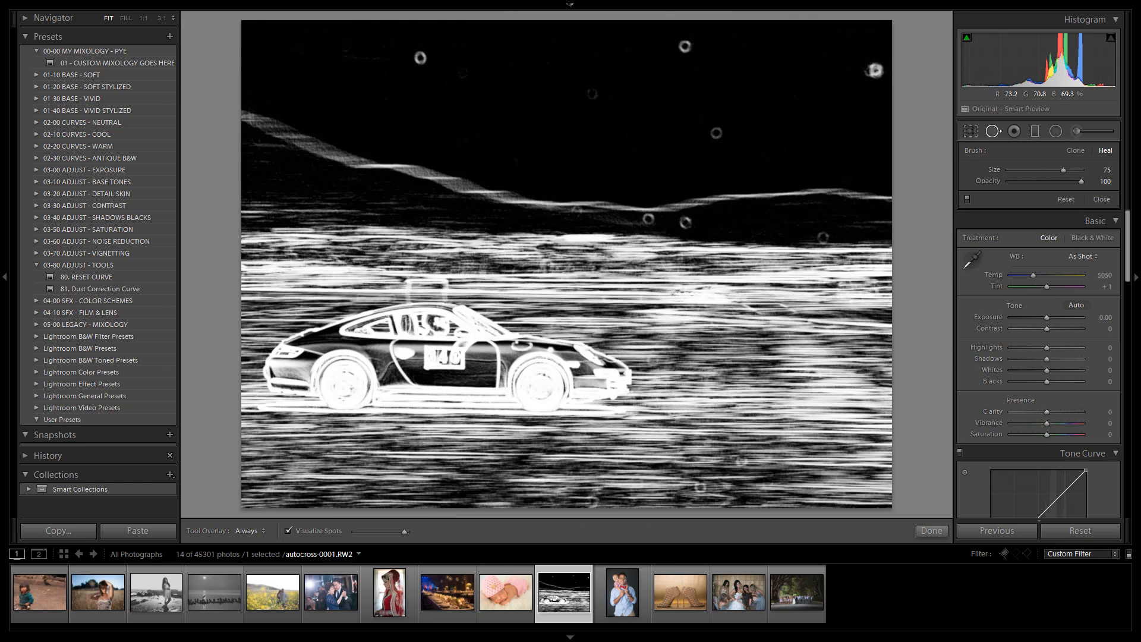
Step: Turn off Visualize Spots and apply the 81. Dust Correction Curve preset
click(287, 529)
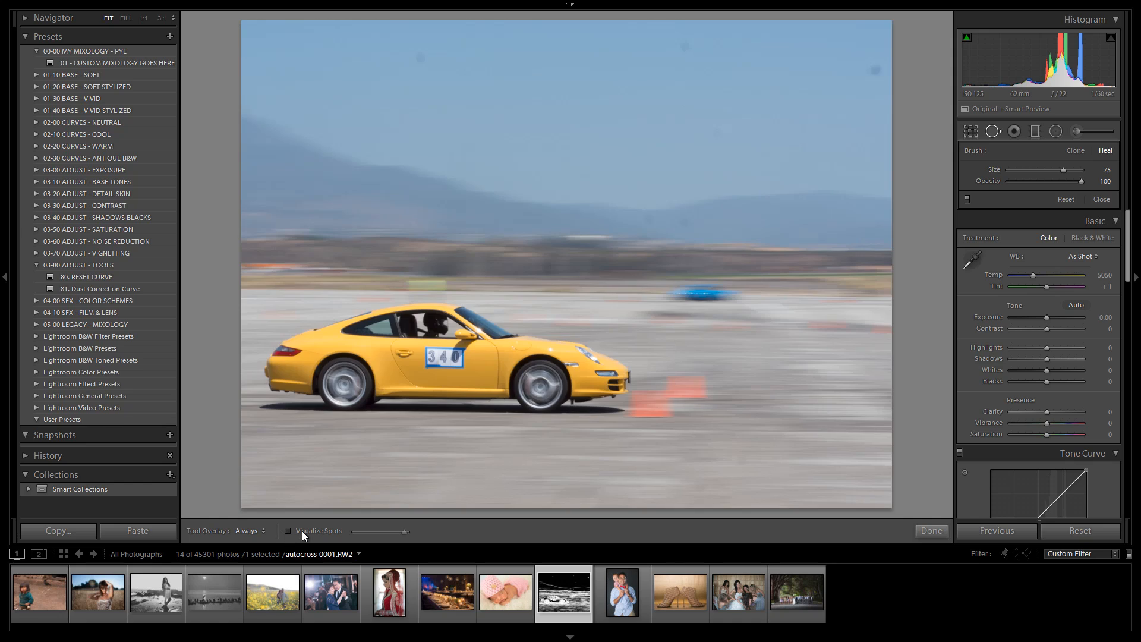
click(113, 287)
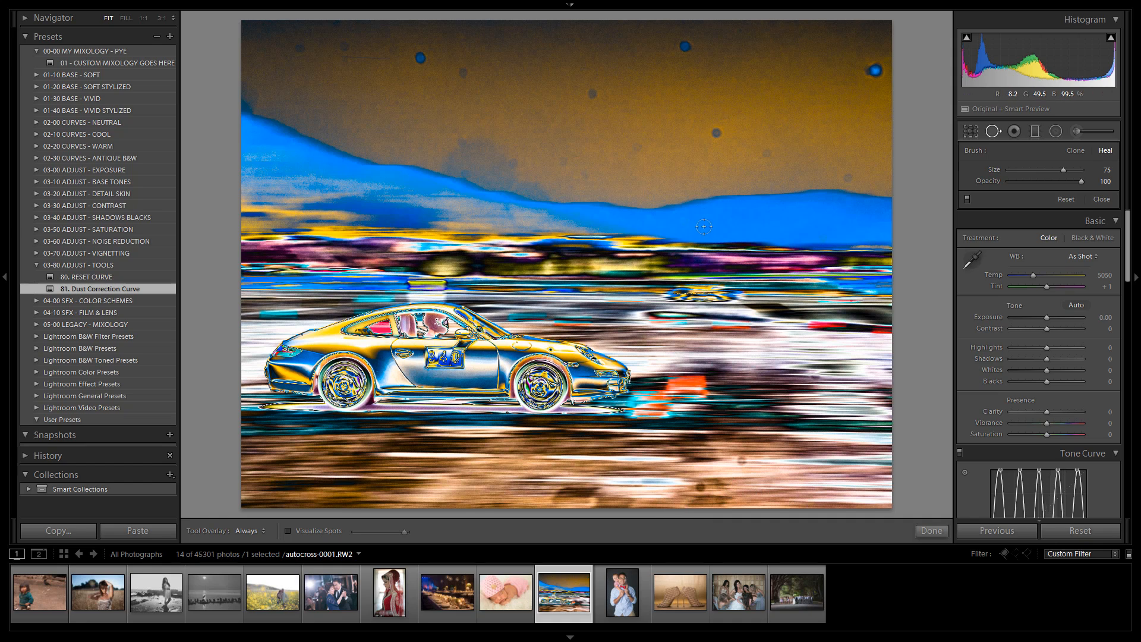
Step: Zoom into the road, heal two dust spots with Spot Removal, and apply 80. RESET CURVE
scroll(809, 287, up, 1)
click(720, 491)
drag(746, 477, 648, 367)
scroll(542, 358, down, 1)
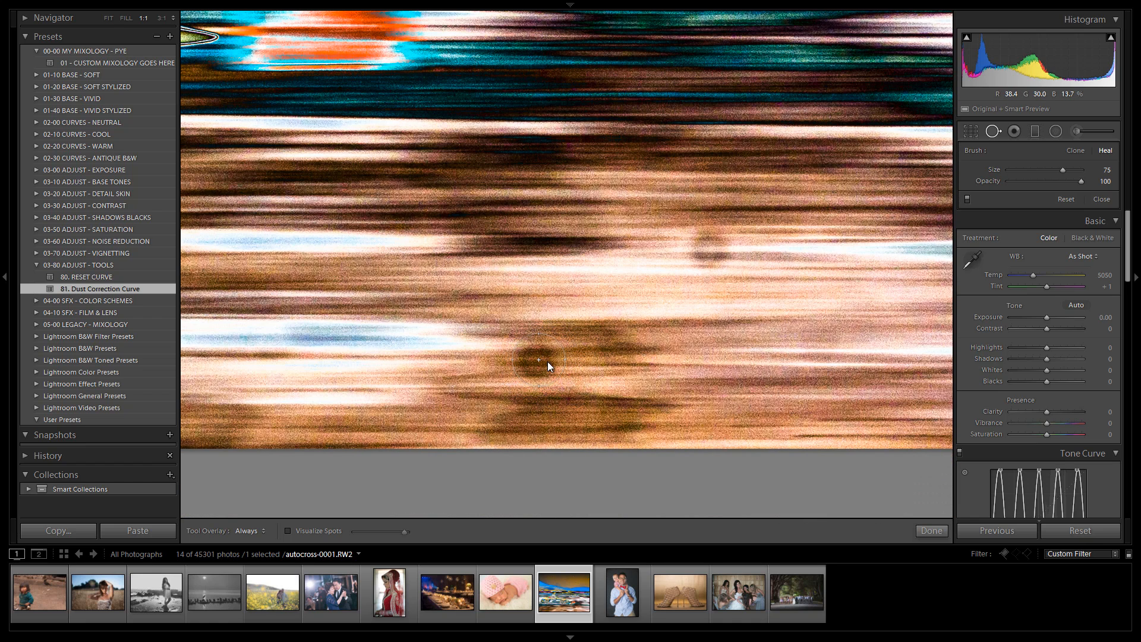
click(538, 360)
click(706, 247)
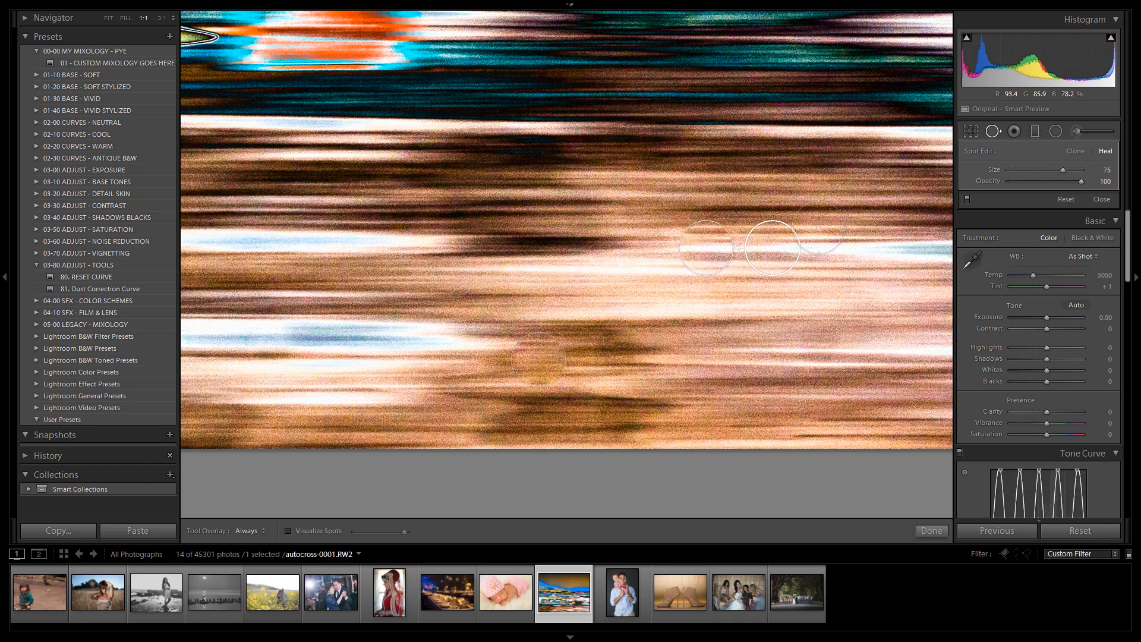
click(606, 265)
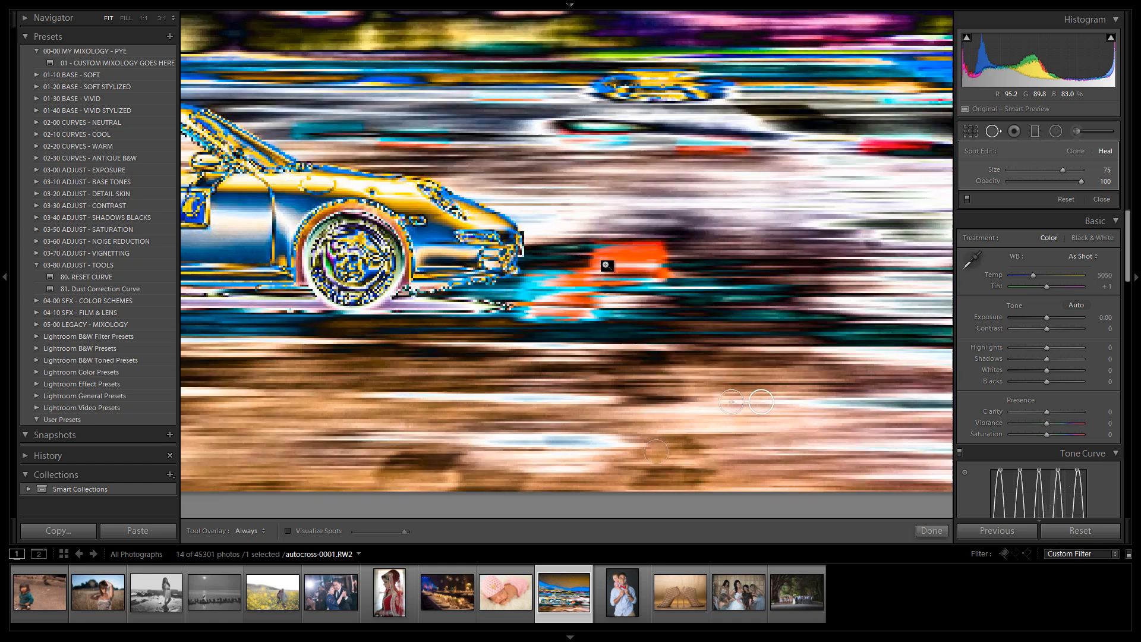
click(111, 277)
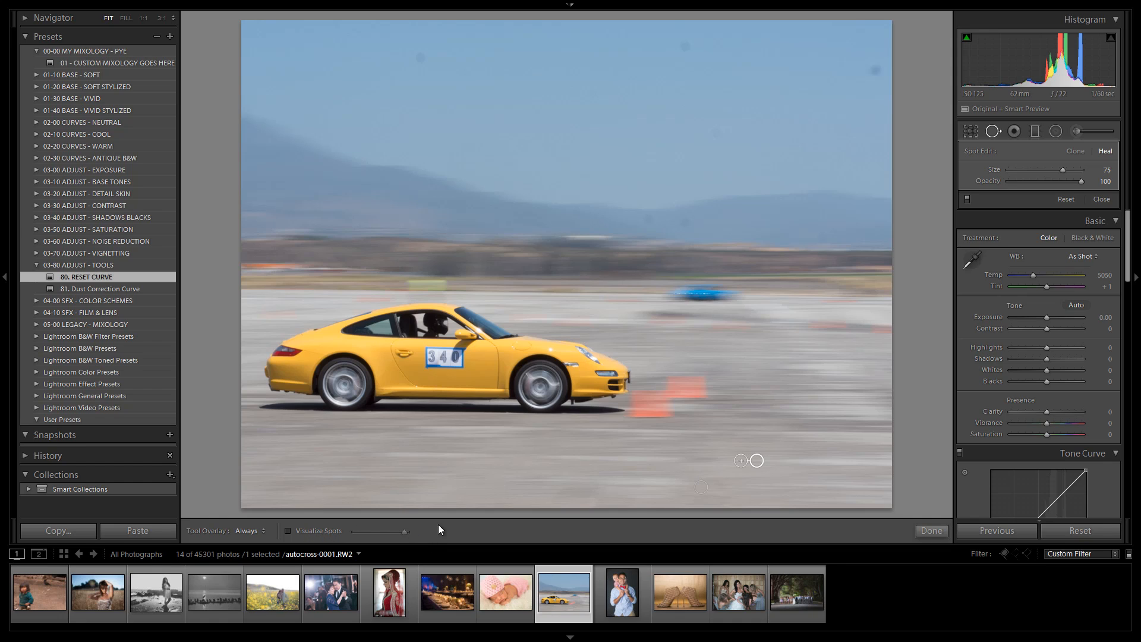
Step: Collapse the Tools preset folder, reset the car photo's develop settings, and open the engagement photo of the couple in flowers
click(36, 265)
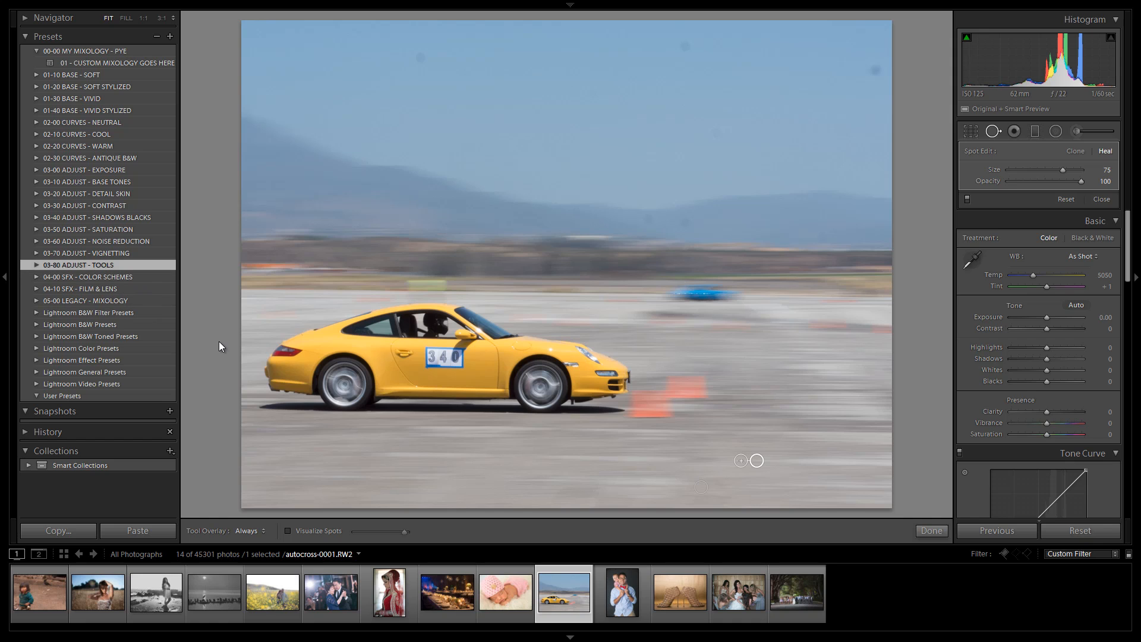
key(ctrl+shift+r)
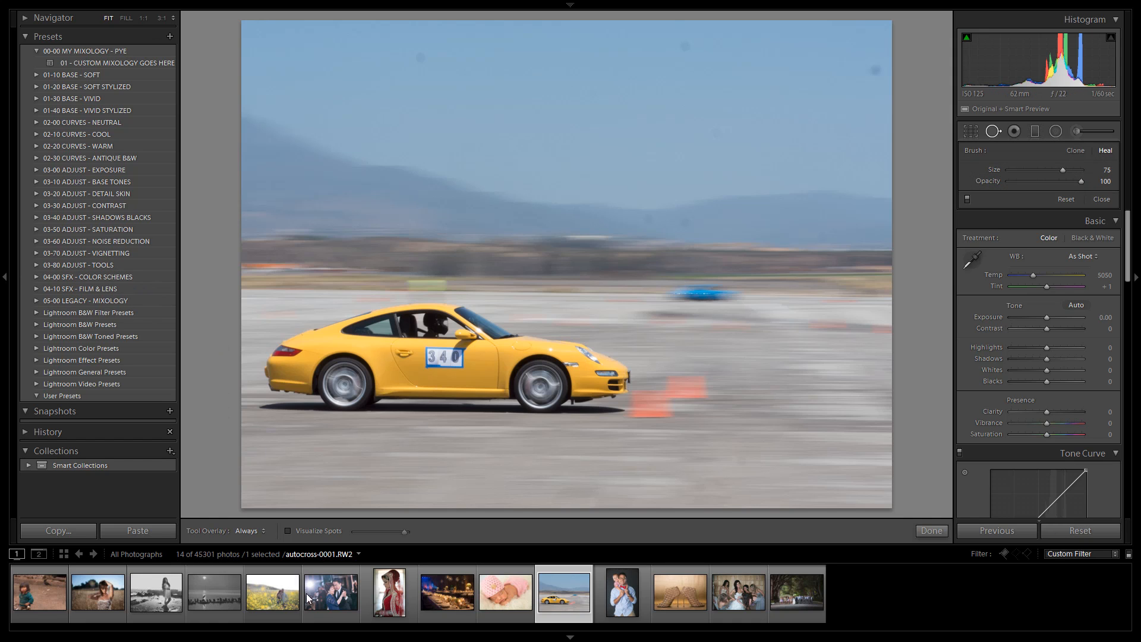
click(276, 594)
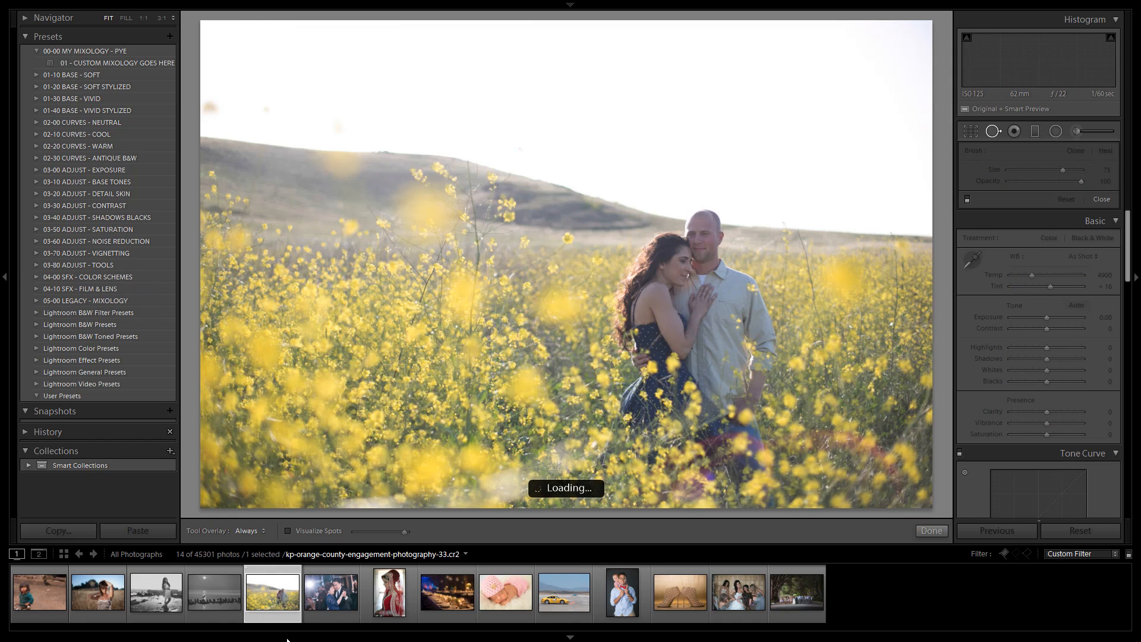
Step: Apply the 20b. Bright Fade - Filmic Color preset from 01-20 BASE - SOFT STYLIZED and set white balance to Temp 5083, Tint +5
click(34, 87)
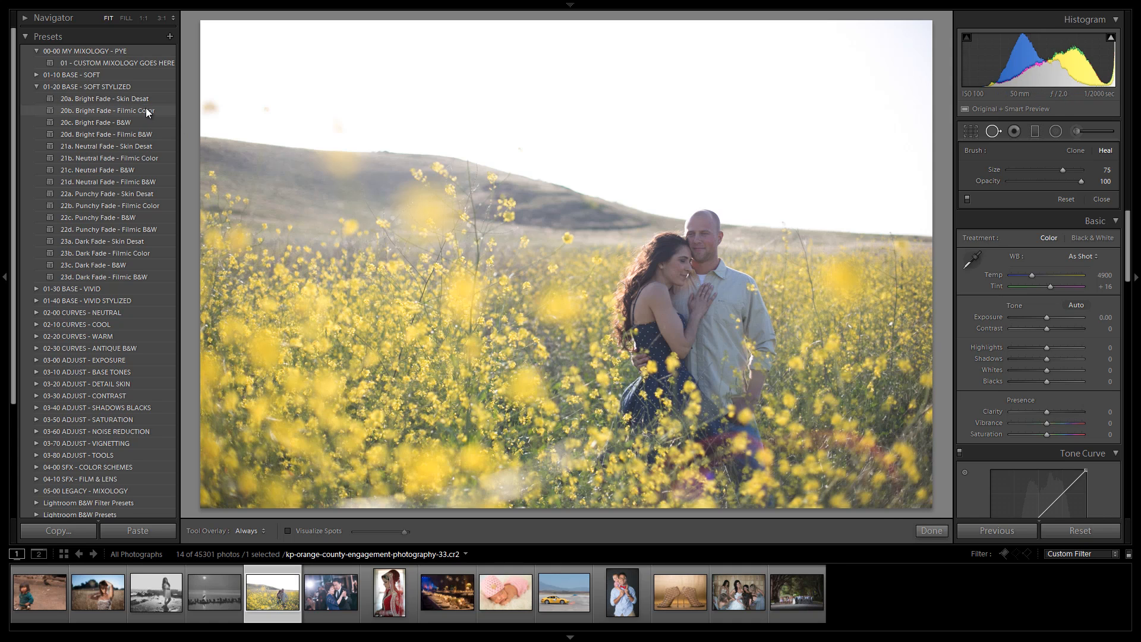
click(96, 110)
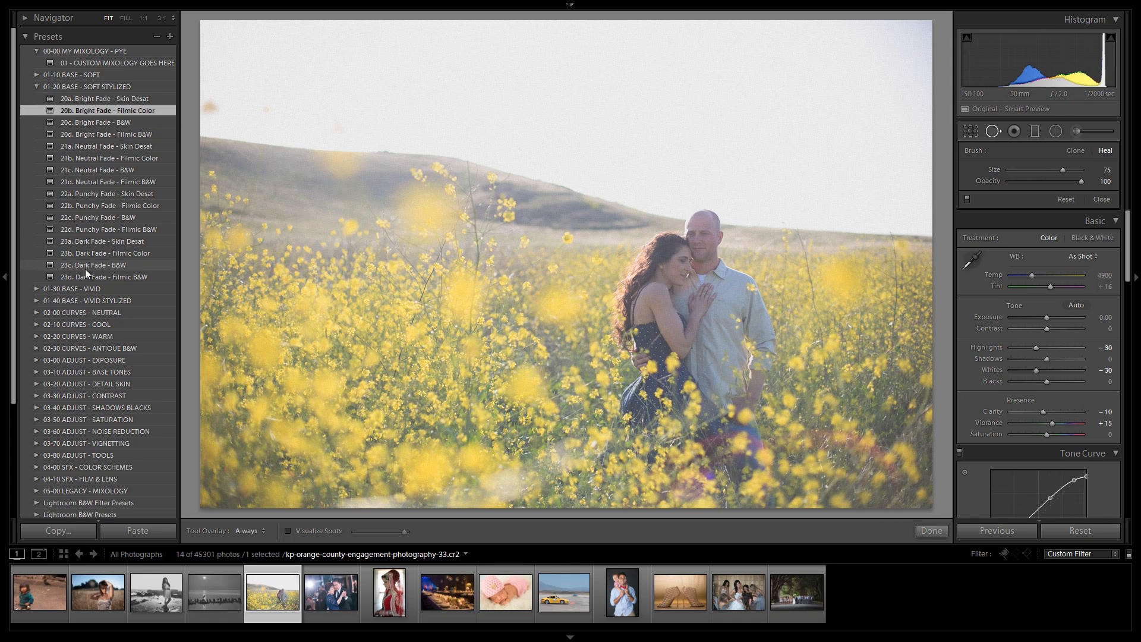
click(37, 86)
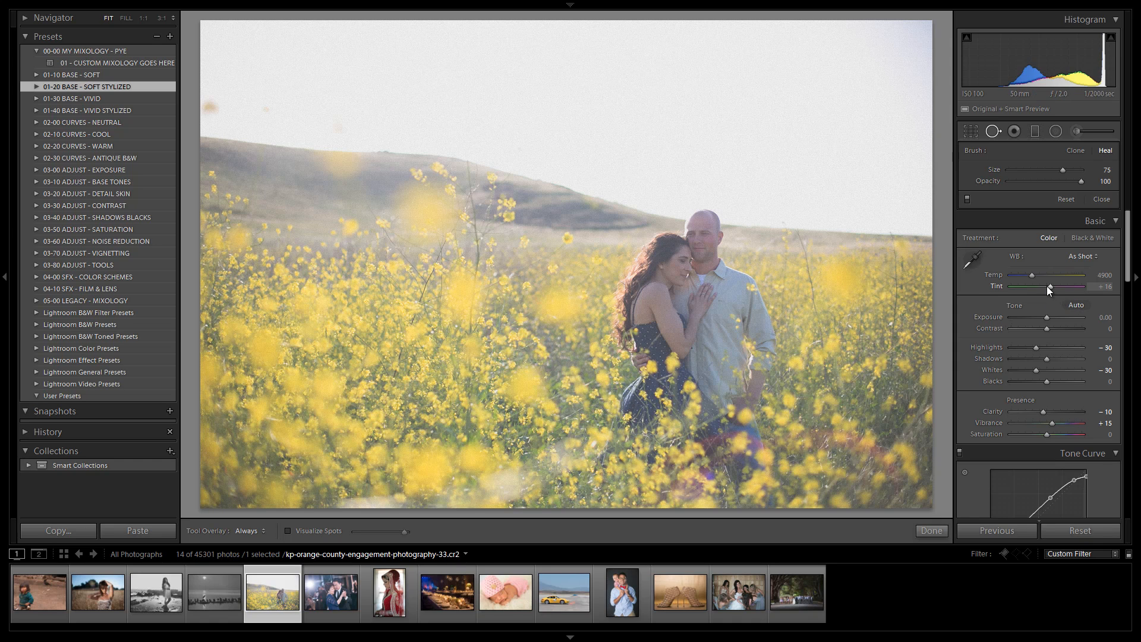
drag(1048, 287, 1035, 279)
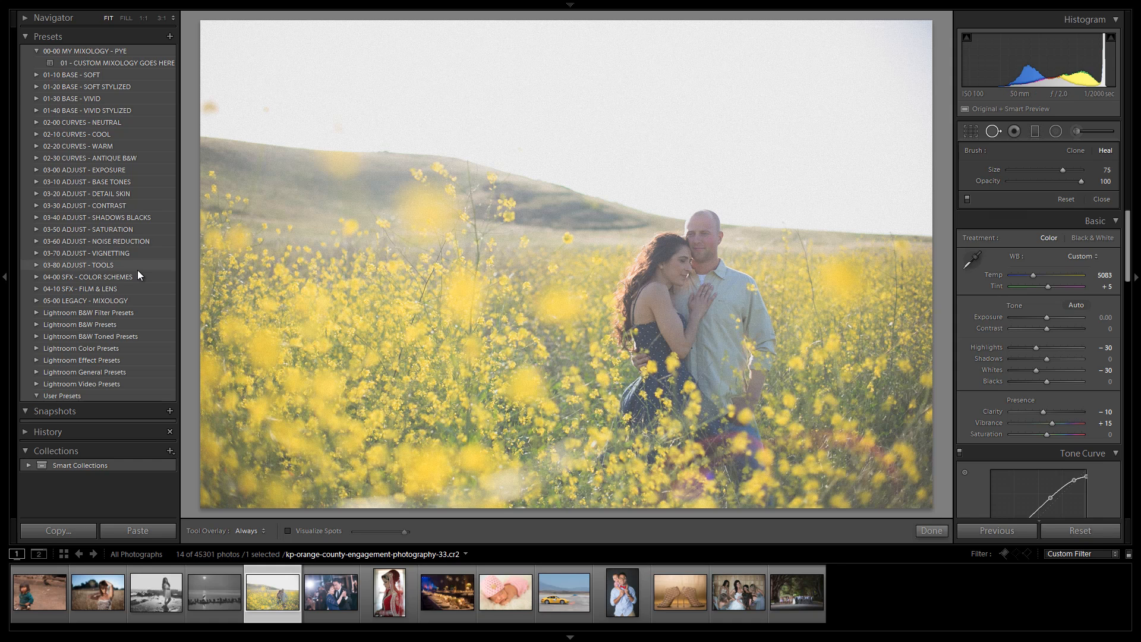
Step: Open the 04-00 SFX - COLOR SCHEMES folder and preview the complementary presets 01a through 01g
click(36, 277)
scroll(61, 217, down, 2)
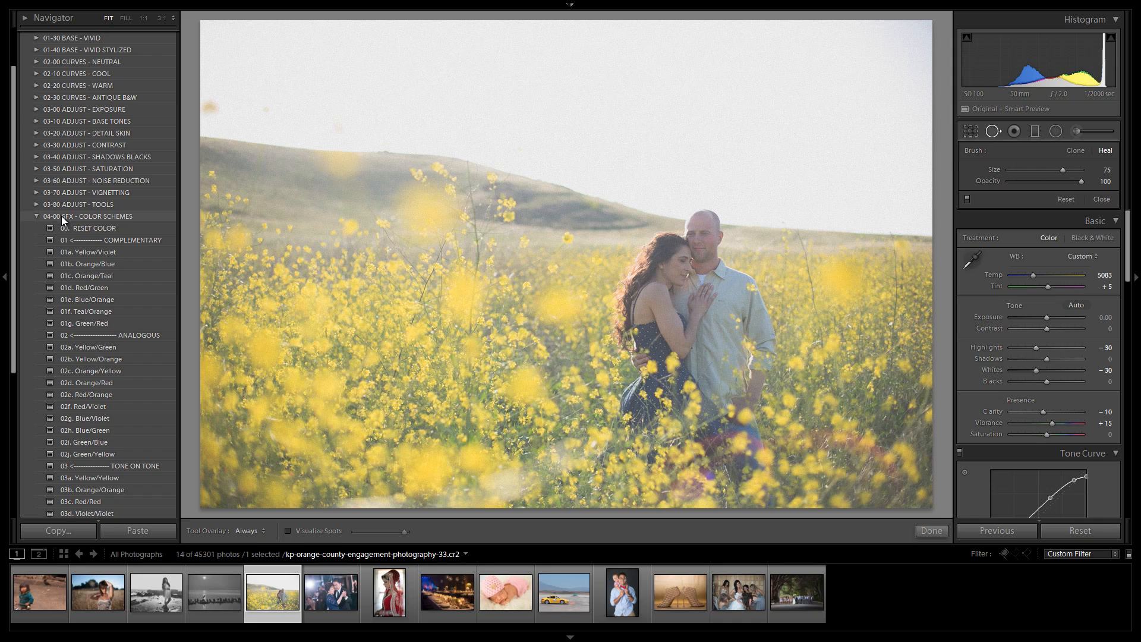
scroll(76, 250, down, 2)
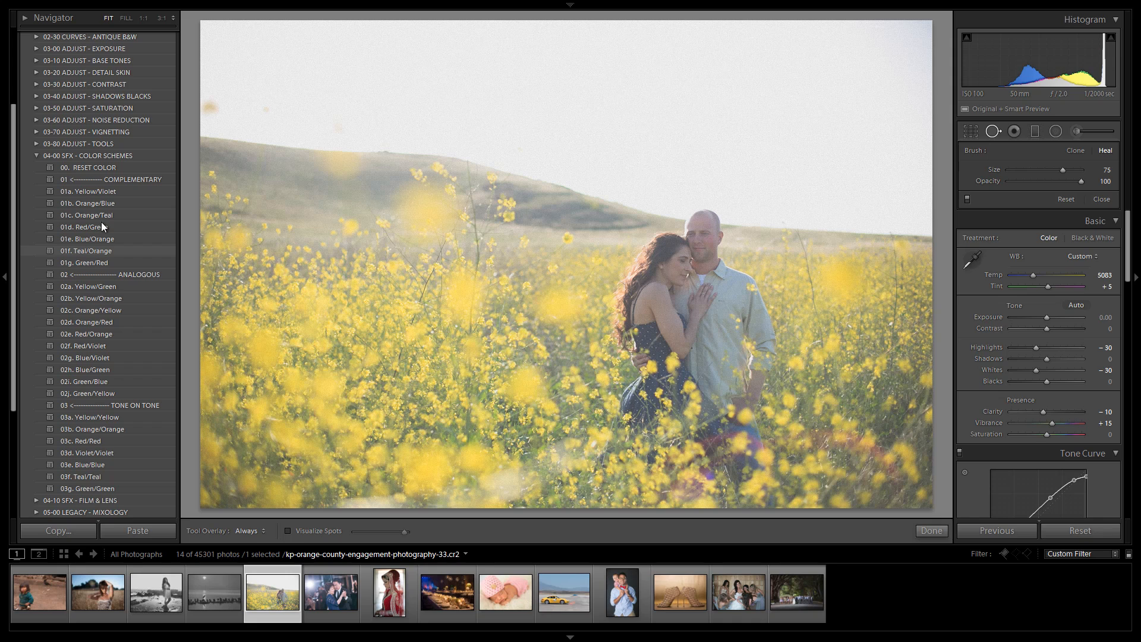
click(122, 191)
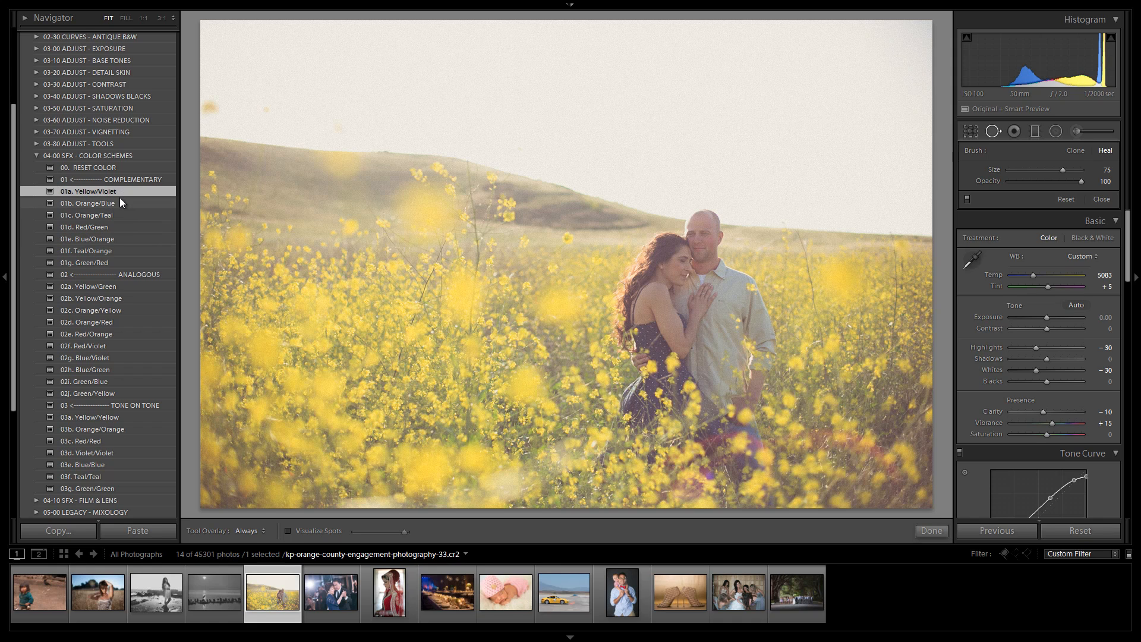
click(121, 203)
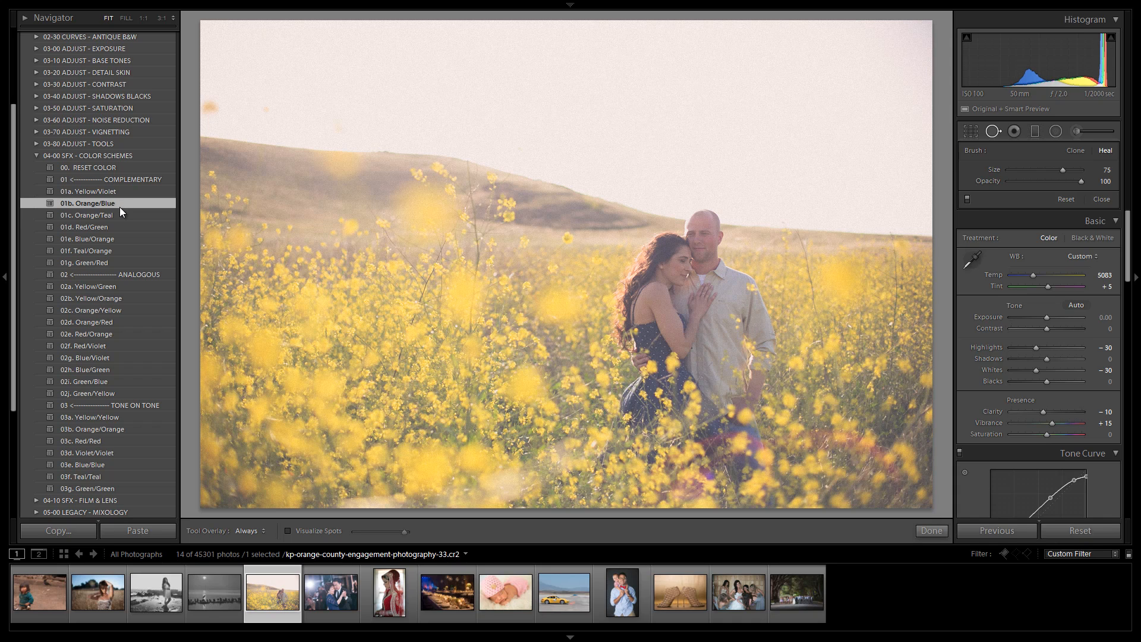
click(118, 215)
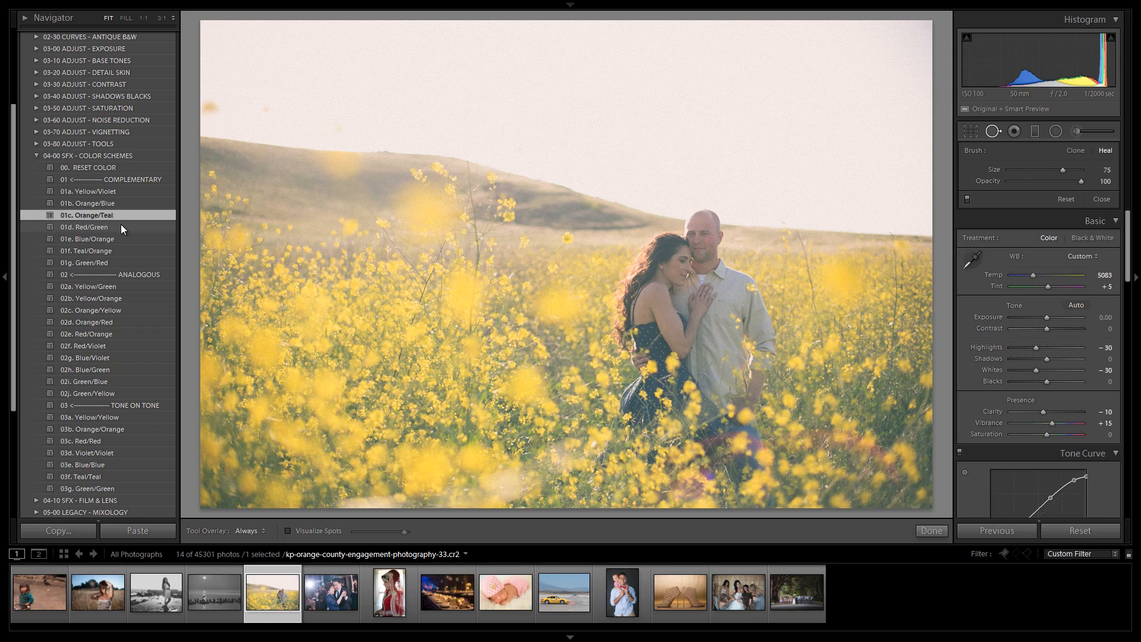
click(120, 226)
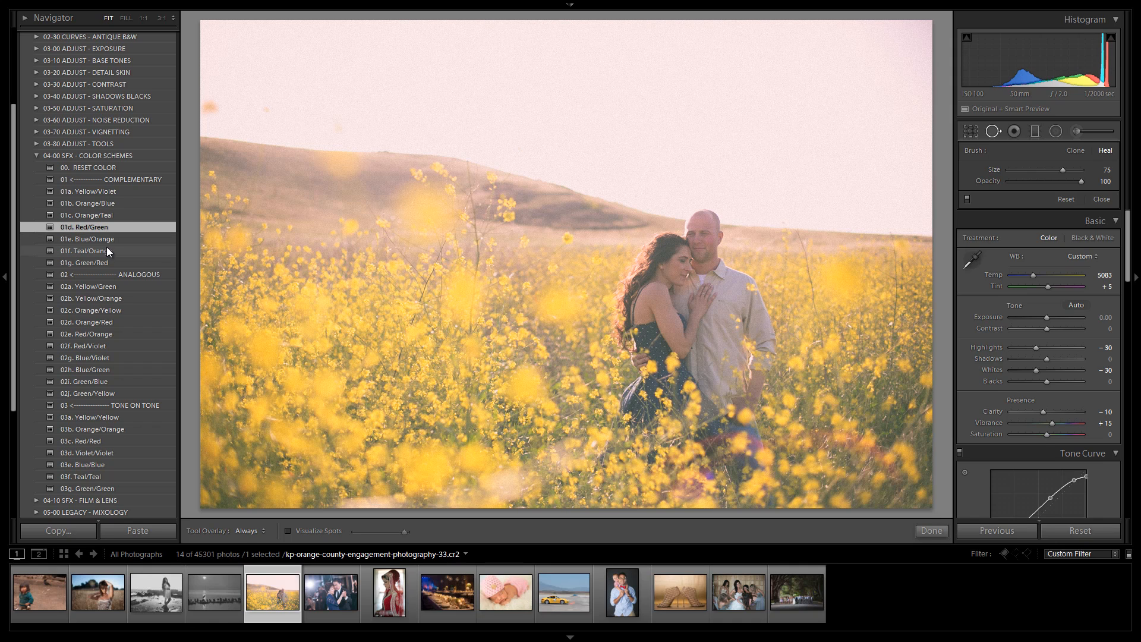
click(113, 238)
click(113, 252)
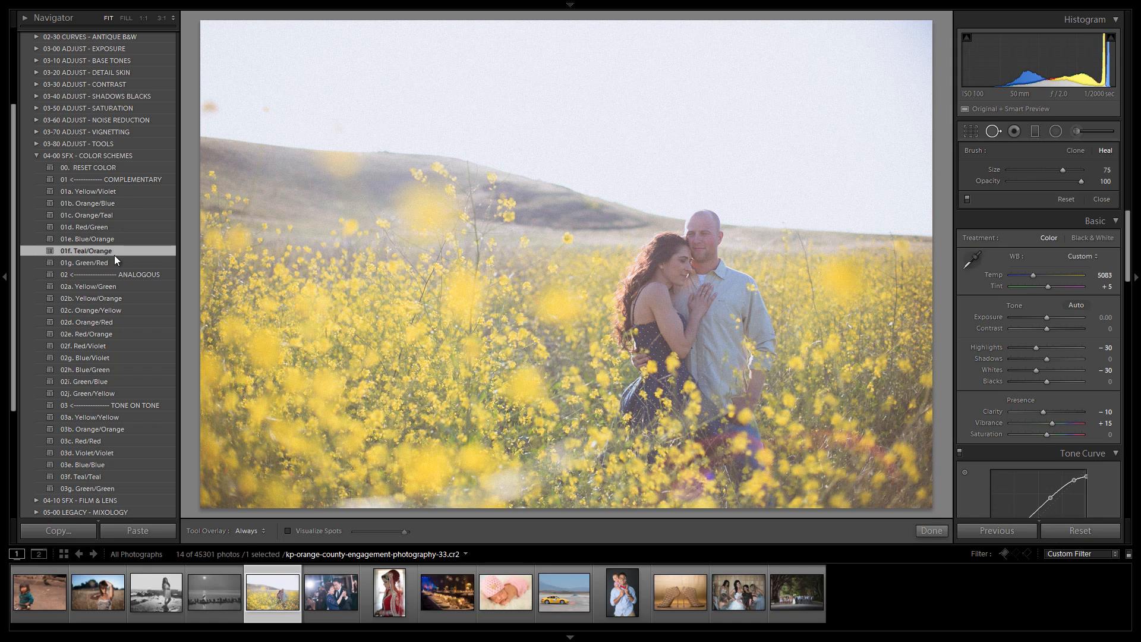
click(109, 264)
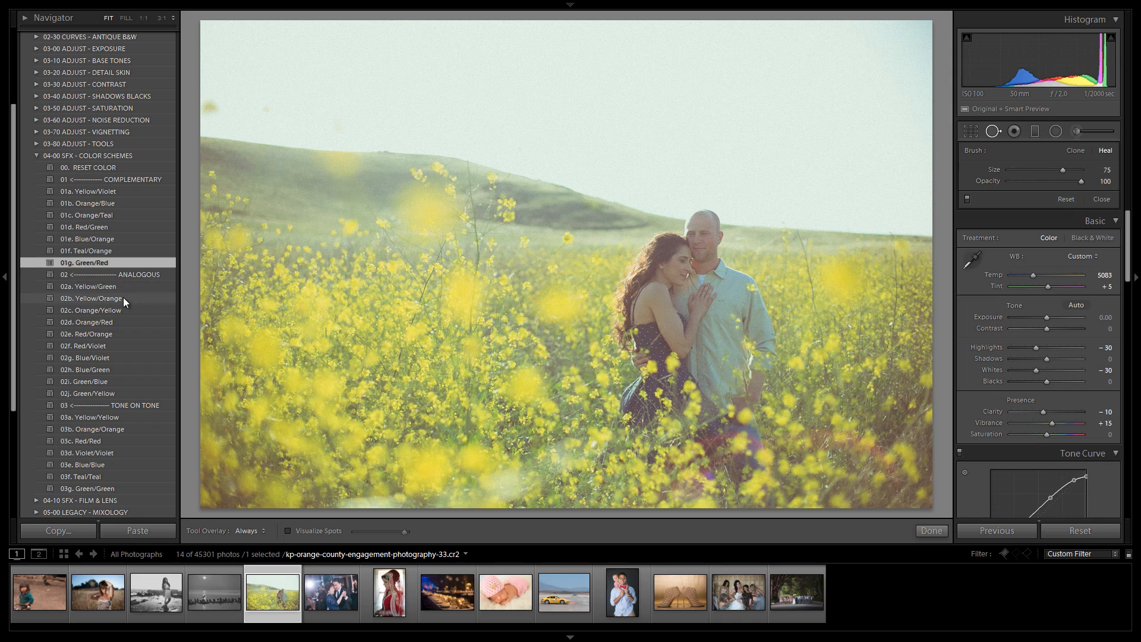
click(134, 285)
click(113, 262)
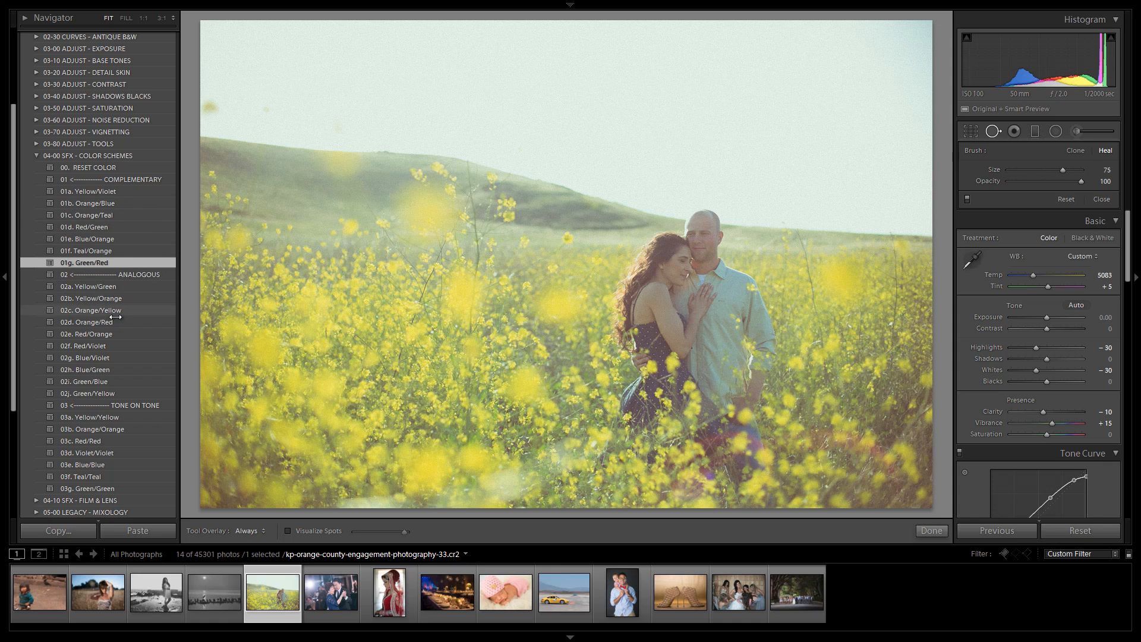
Step: Preview the analogous presets 02a to 02d and tone-on-tone presets 03a to 03c, settling on 03a. Yellow/Yellow
click(112, 204)
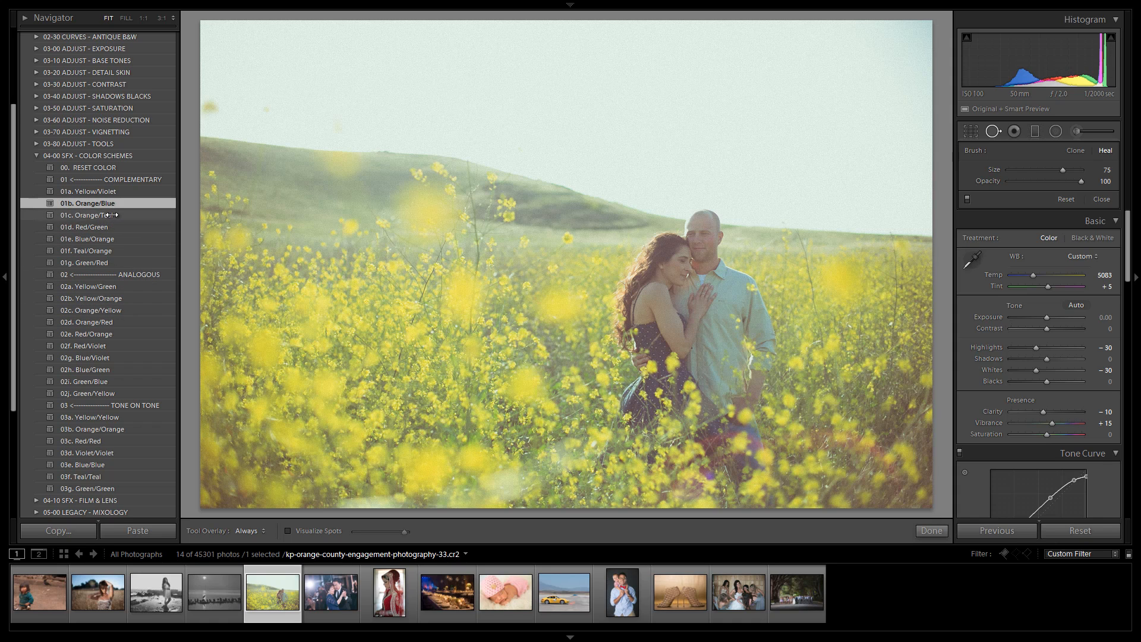
click(112, 215)
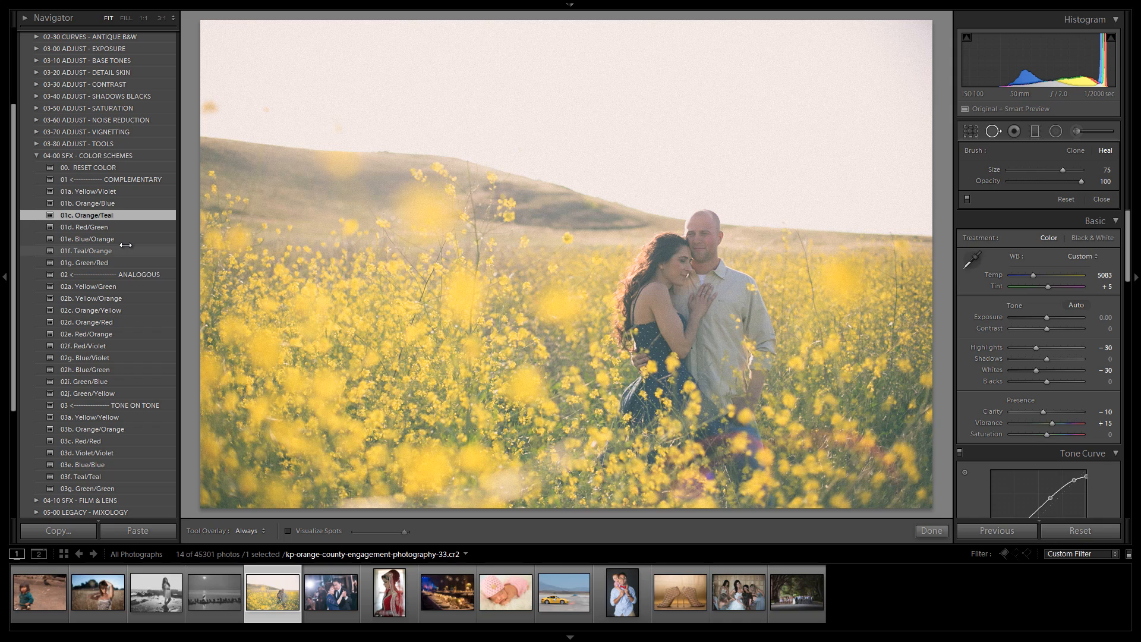
click(107, 286)
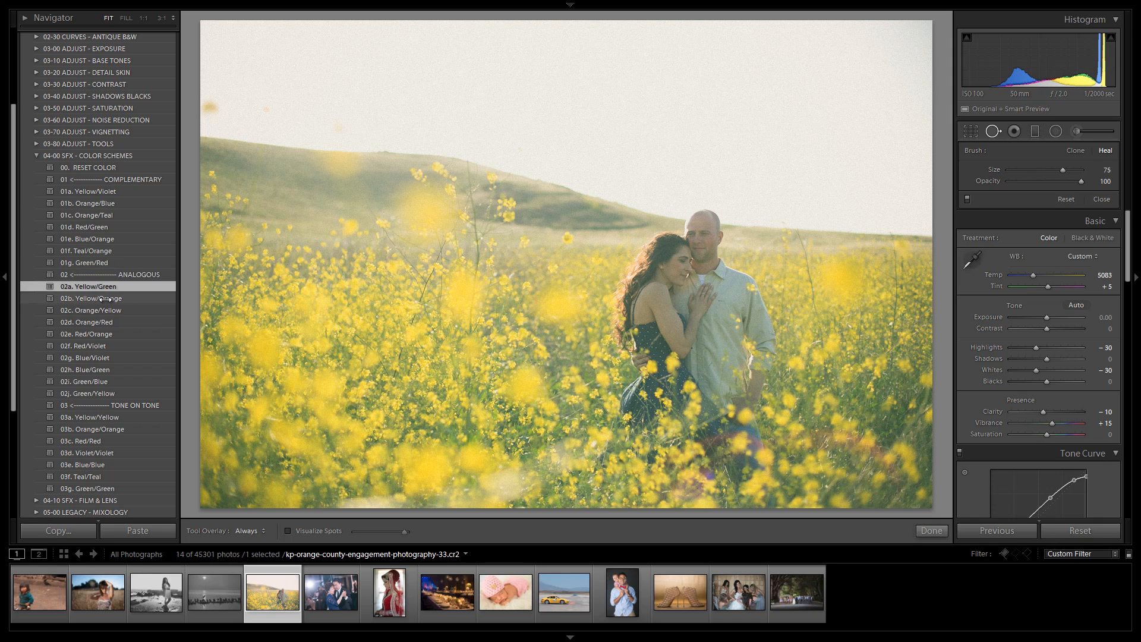
click(105, 298)
click(109, 310)
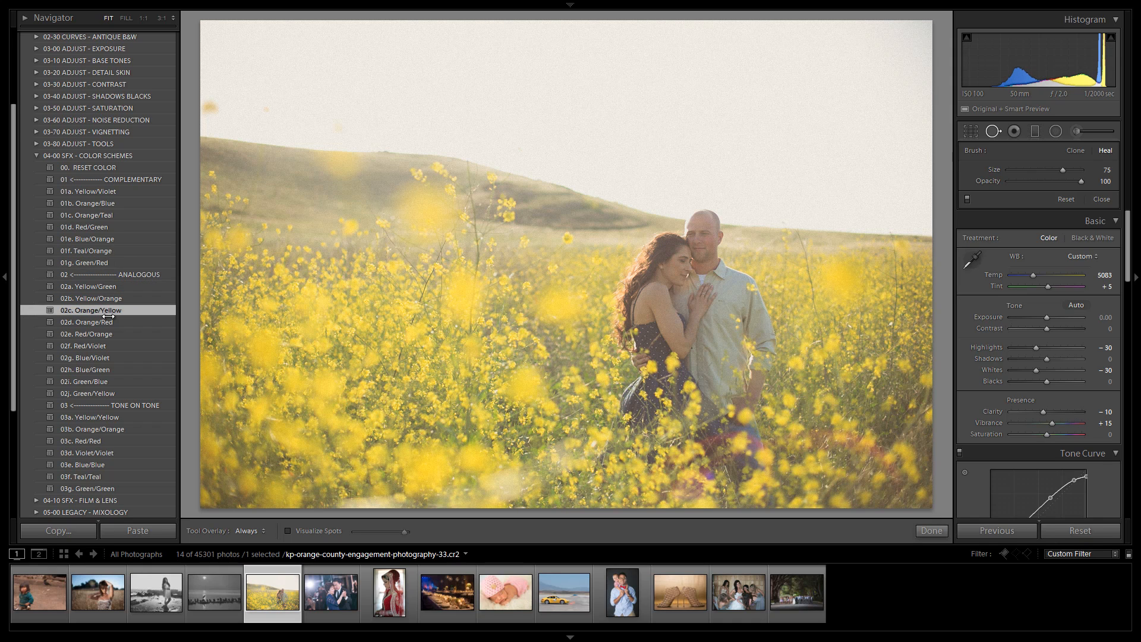
click(110, 322)
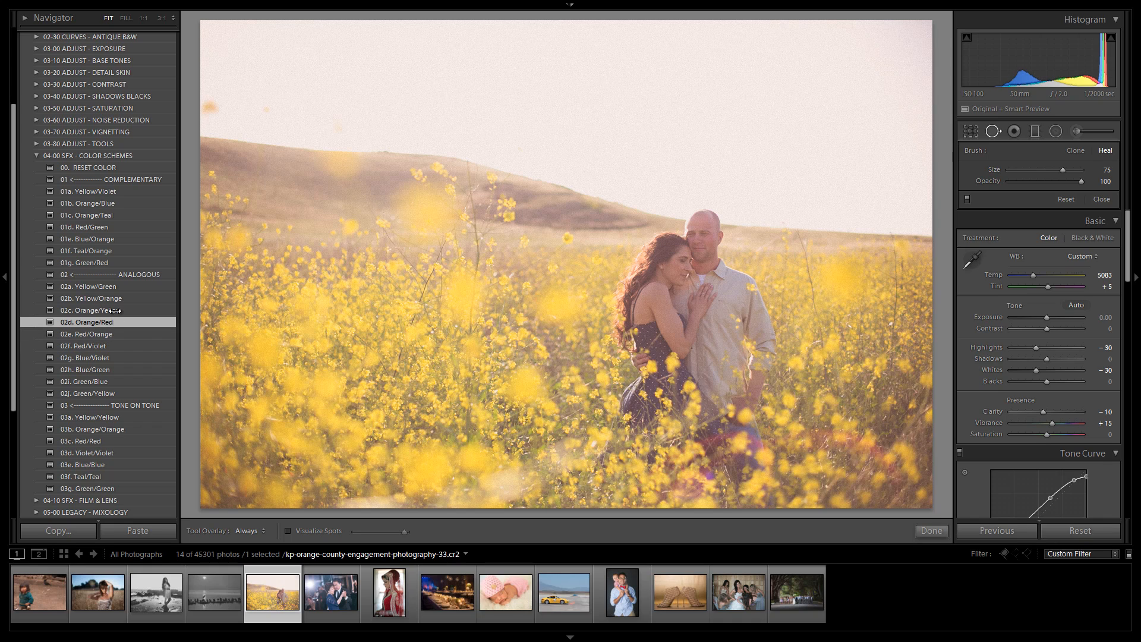
click(114, 310)
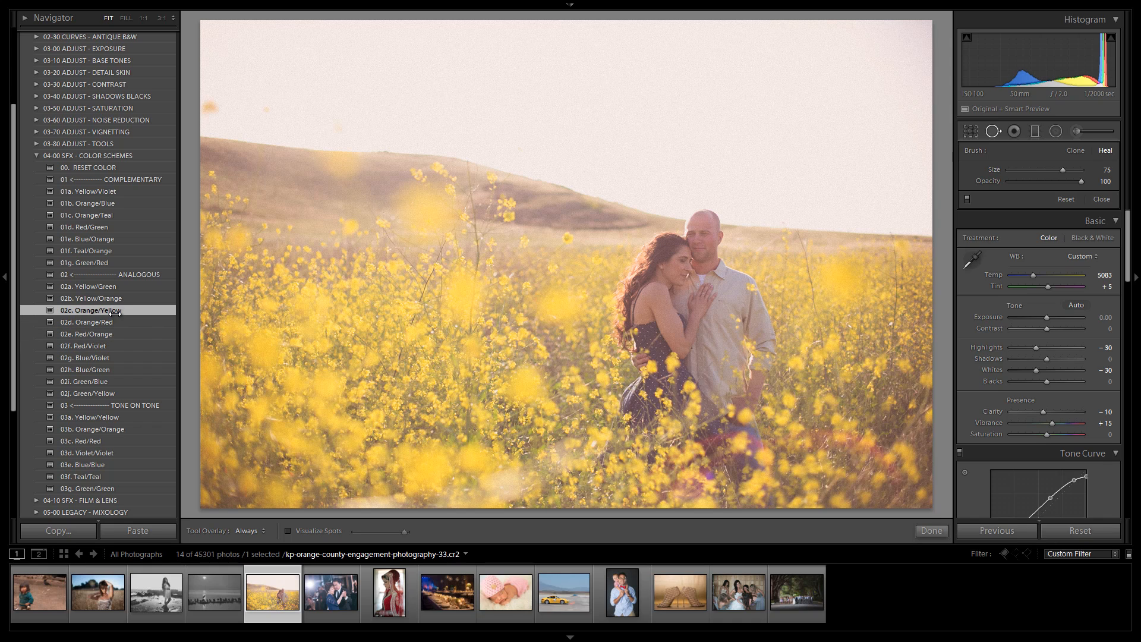
click(120, 417)
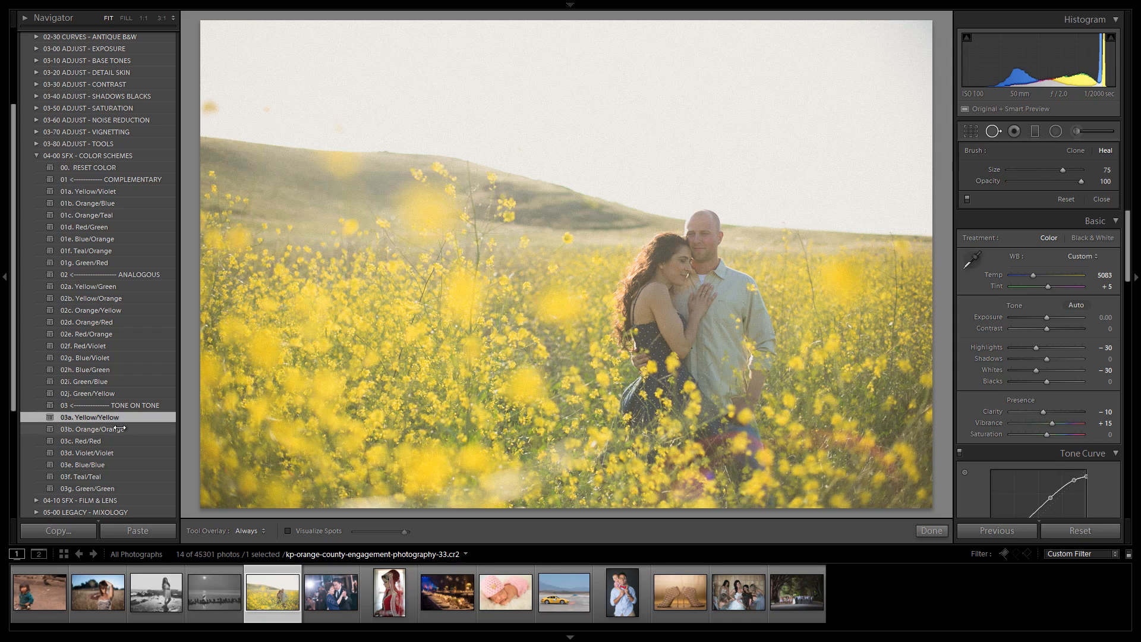
click(118, 429)
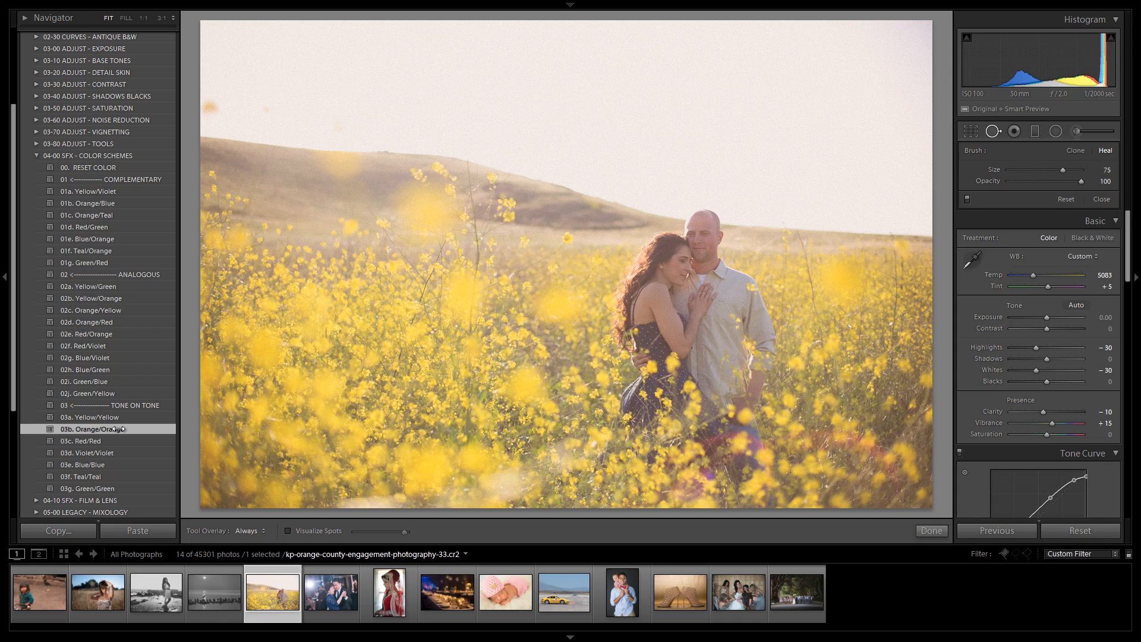
click(116, 441)
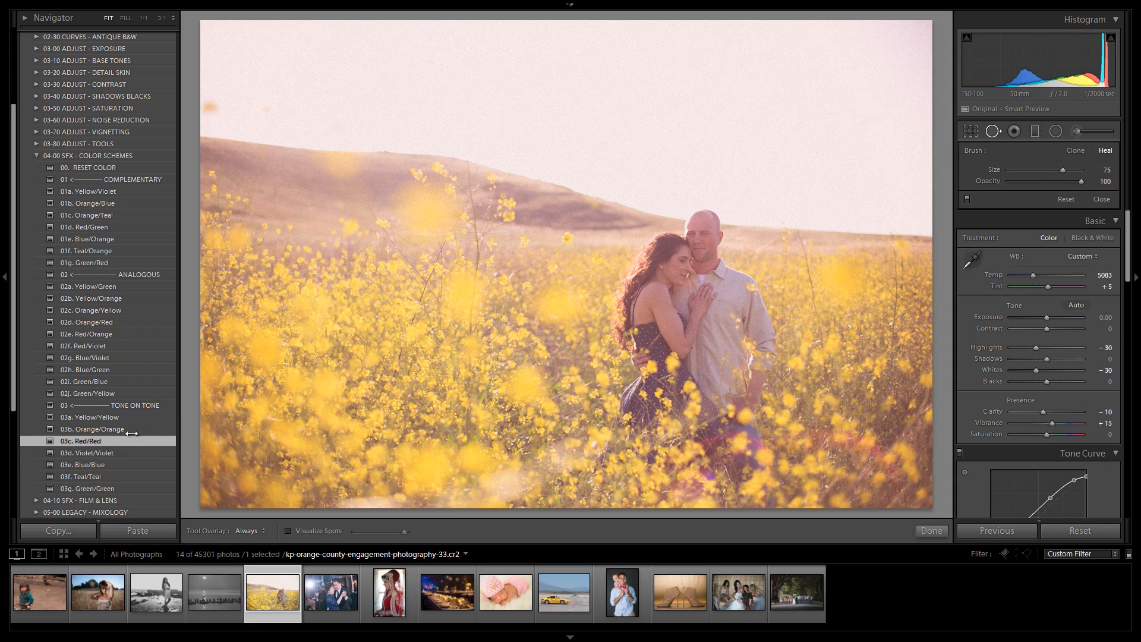
click(143, 418)
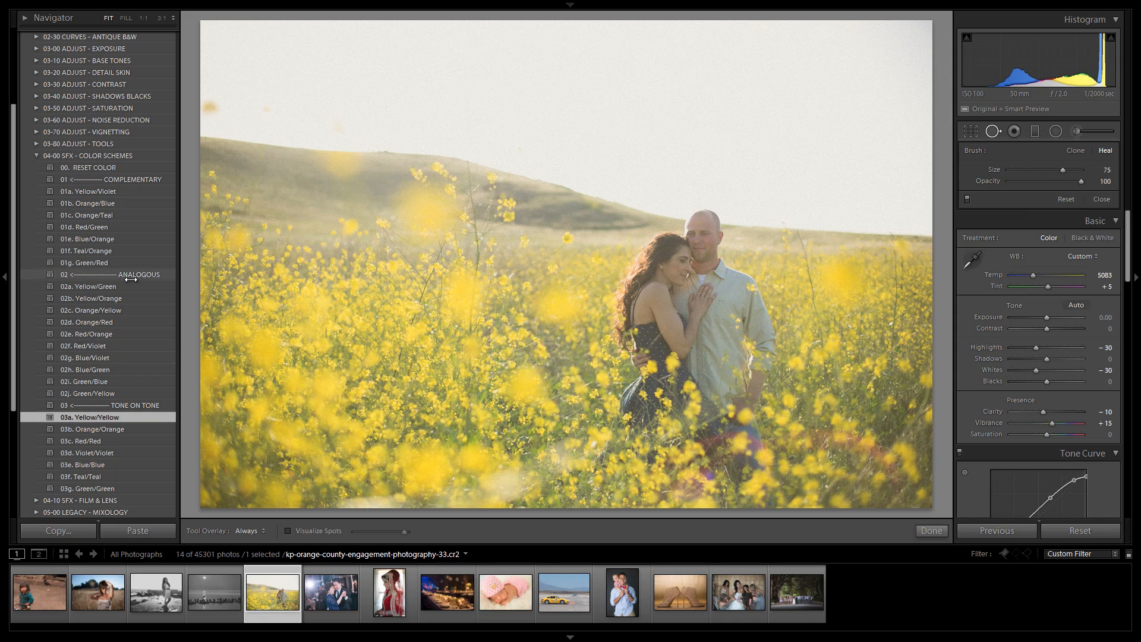
Step: Apply the 31a. Bright Wash - B&W preset from 02-30 CURVES - ANTIQUE B&W and return to the color schemes folder
scroll(131, 279, up, 2)
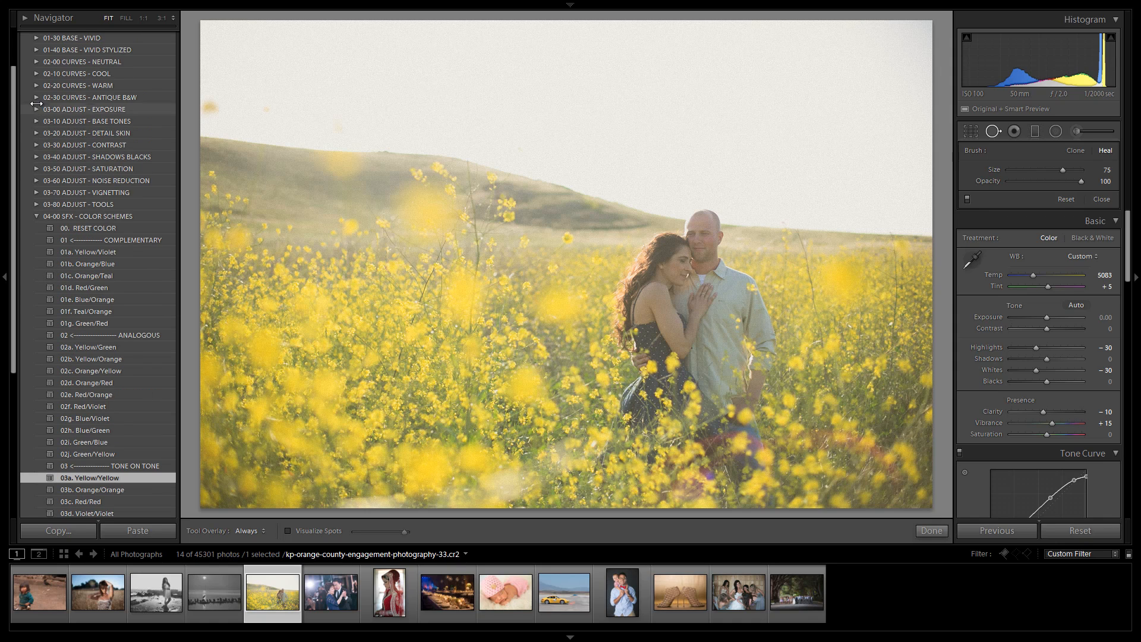
click(96, 97)
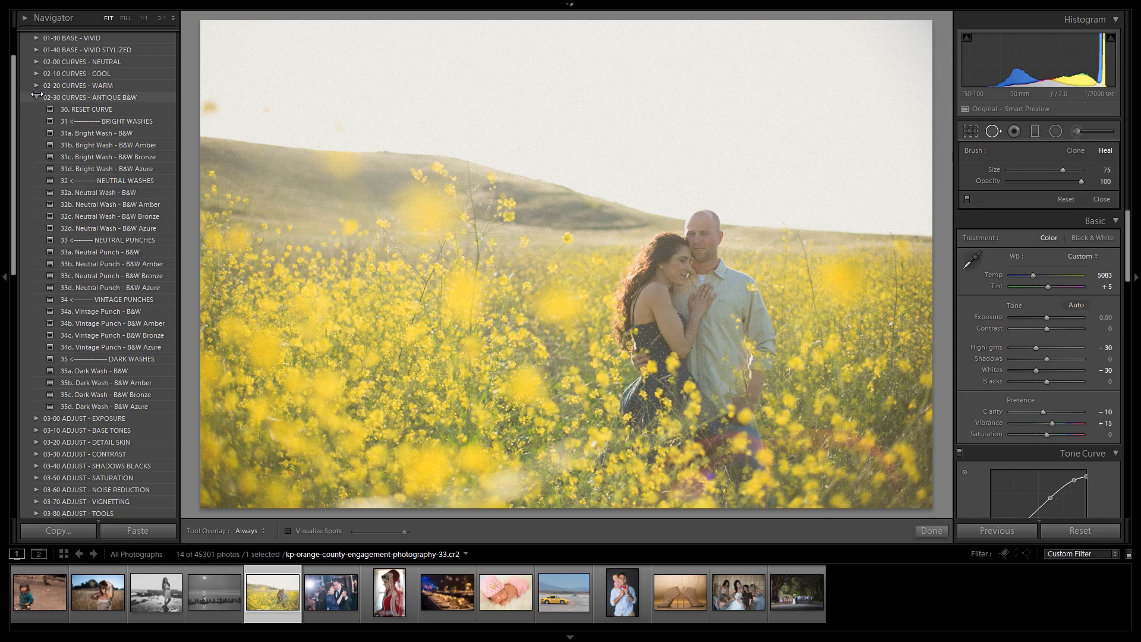
click(113, 134)
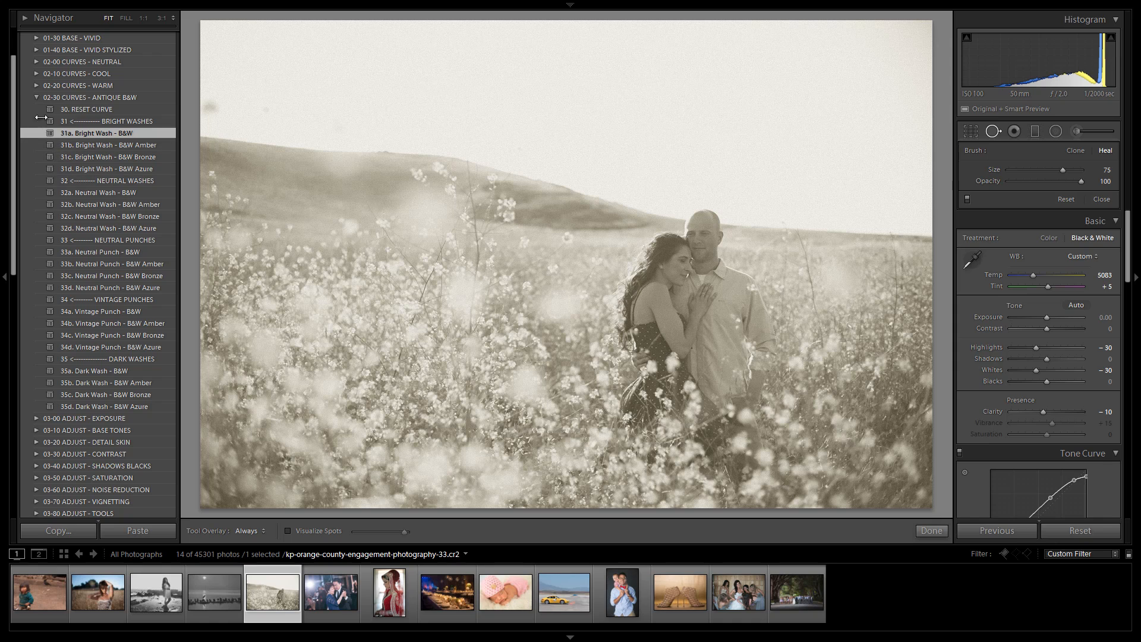
click(39, 97)
click(39, 215)
Step: Preview the complementary color scheme presets 01a to 01g and 02a. Yellow/Green on the black-and-white image
click(127, 251)
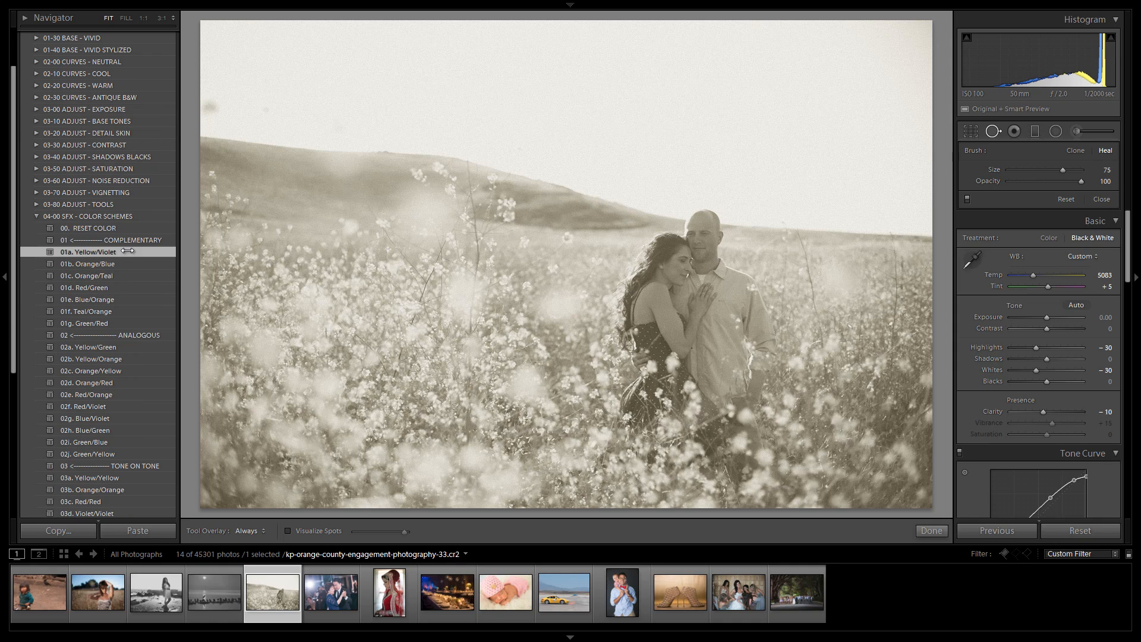
click(136, 262)
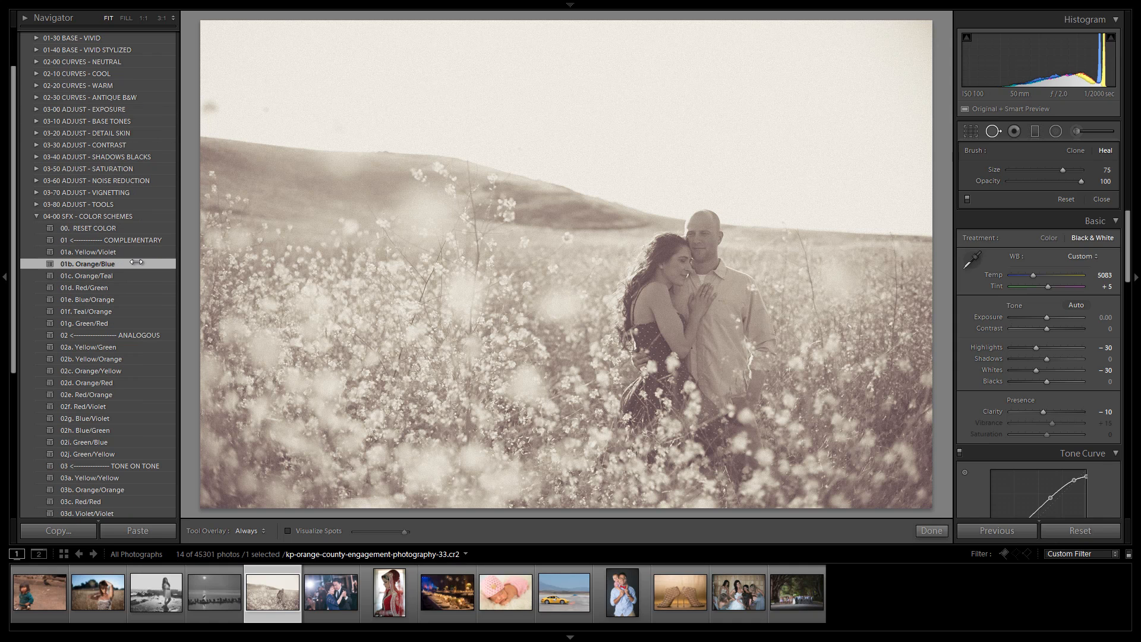
click(133, 275)
click(131, 285)
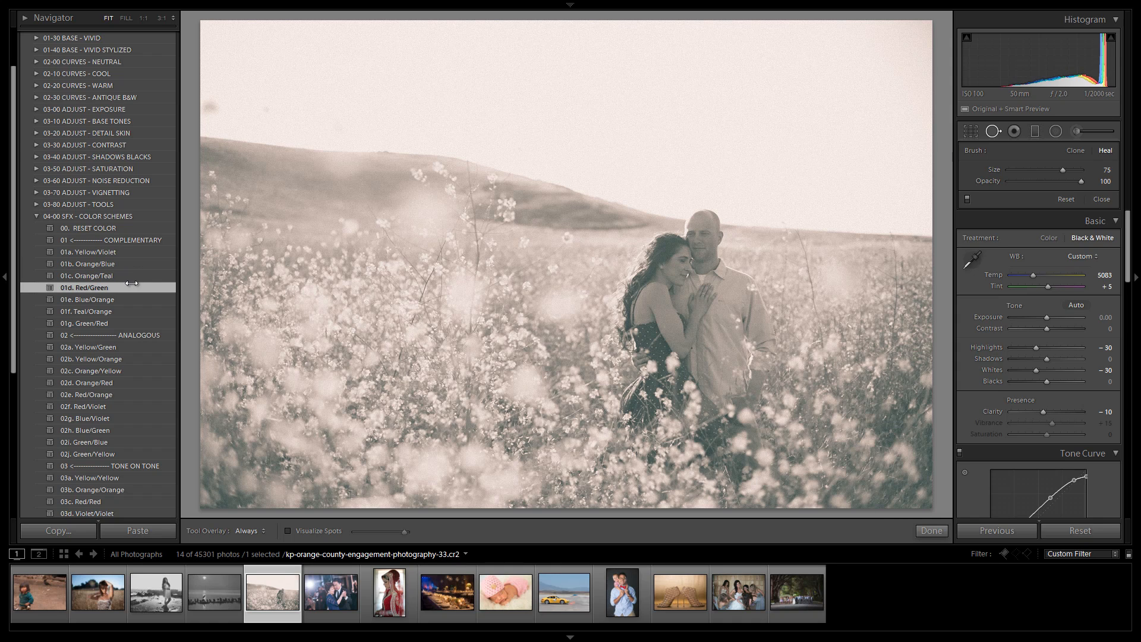
click(129, 298)
click(127, 310)
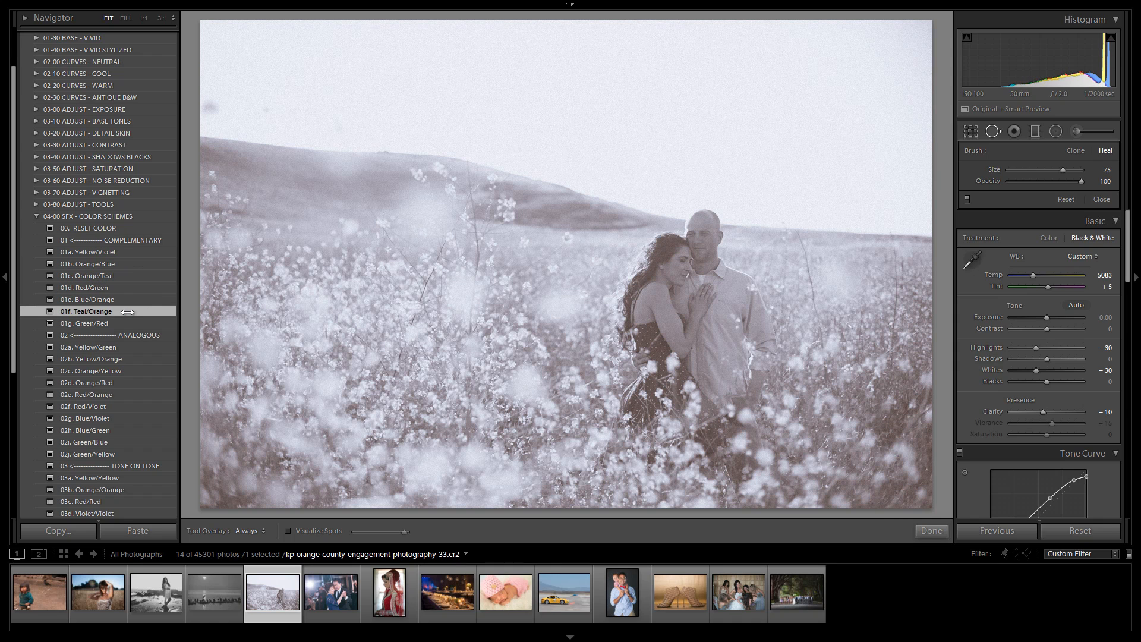
click(122, 322)
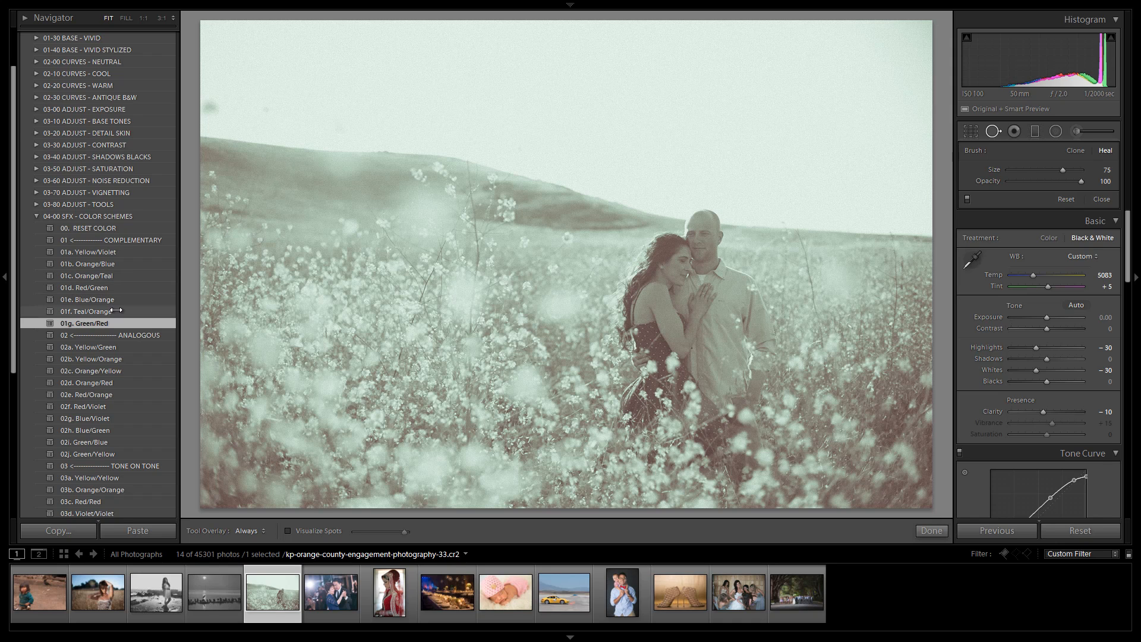
click(107, 347)
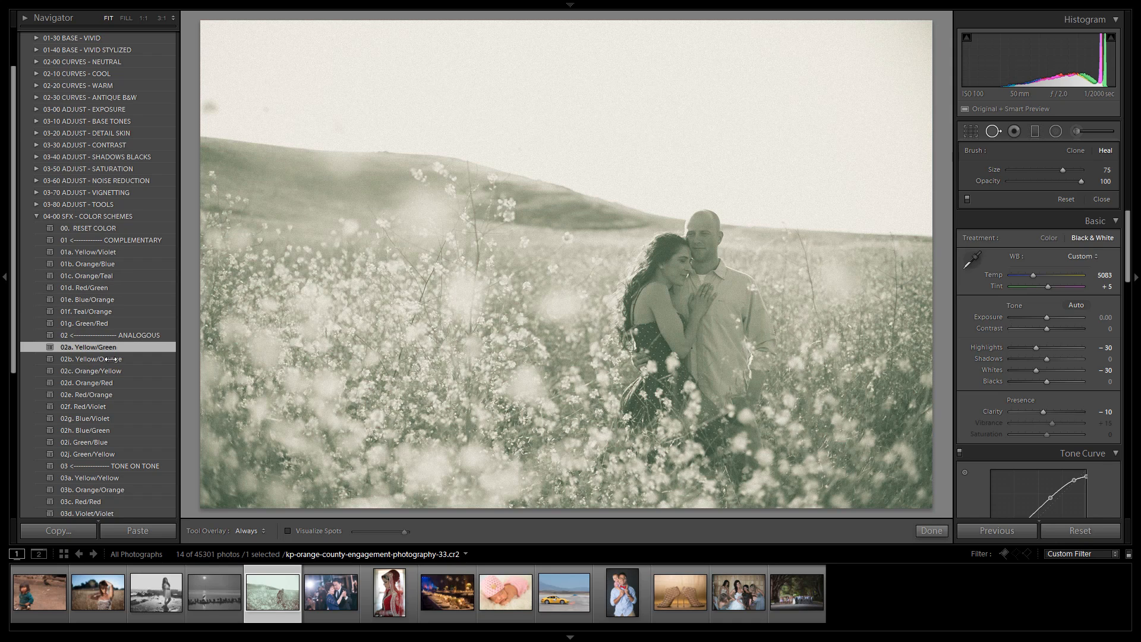
Step: Preview the analogous presets 02b. Yellow/Orange and 02c. Orange/Yellow on the black-and-white image
click(112, 359)
click(122, 371)
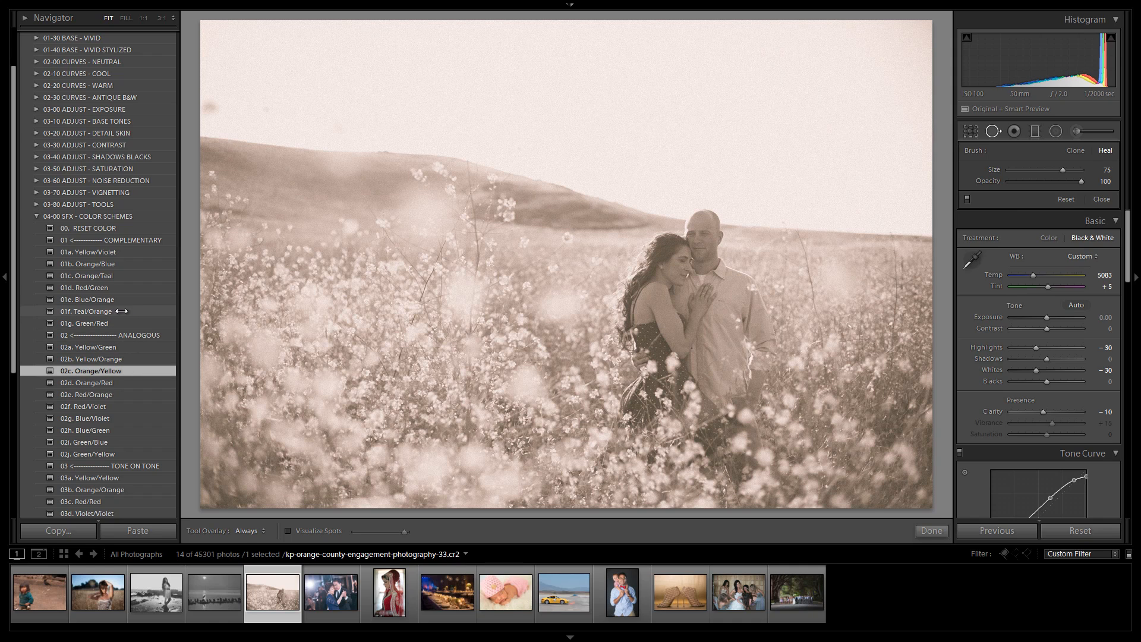
Step: Apply 00. RESET COLOR from the color schemes folder and switch the photo back to color treatment
click(37, 217)
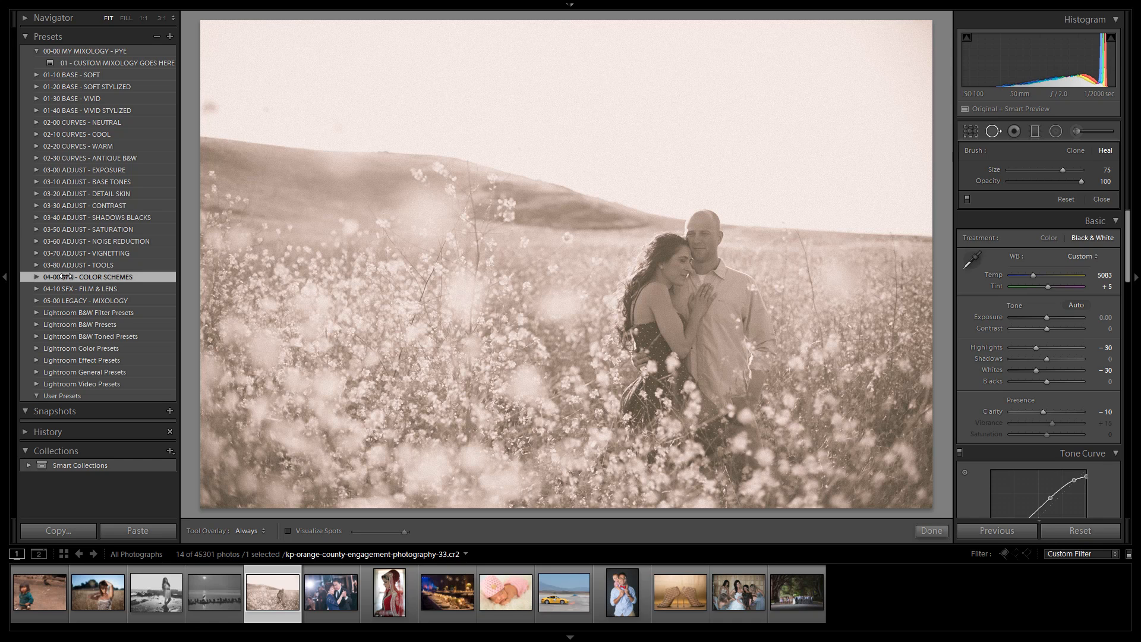
click(117, 277)
click(89, 289)
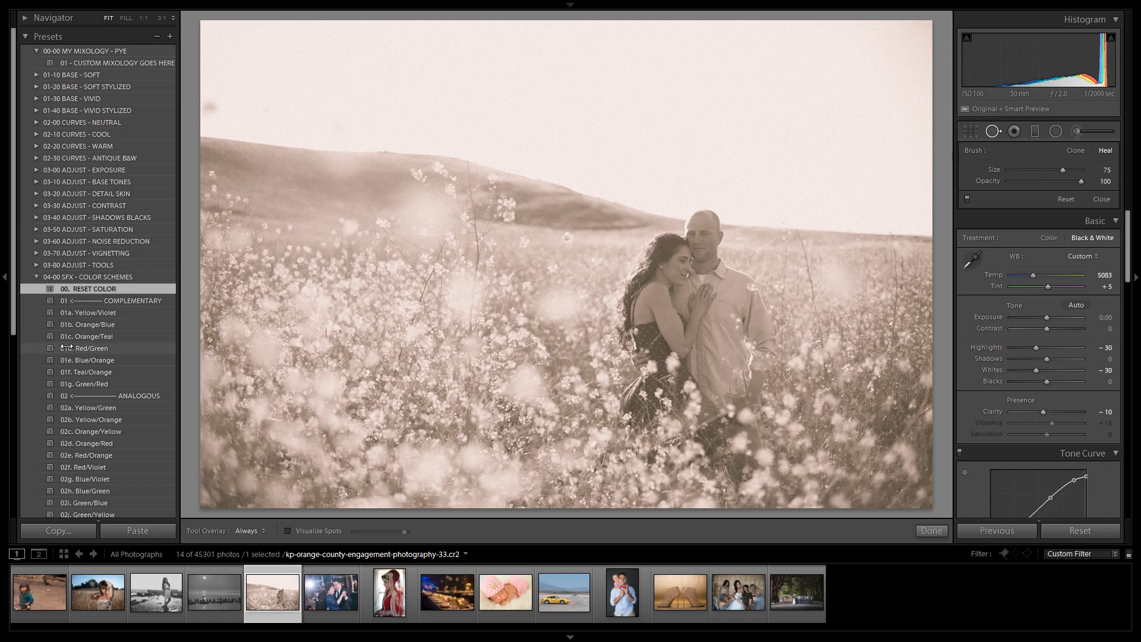
click(36, 274)
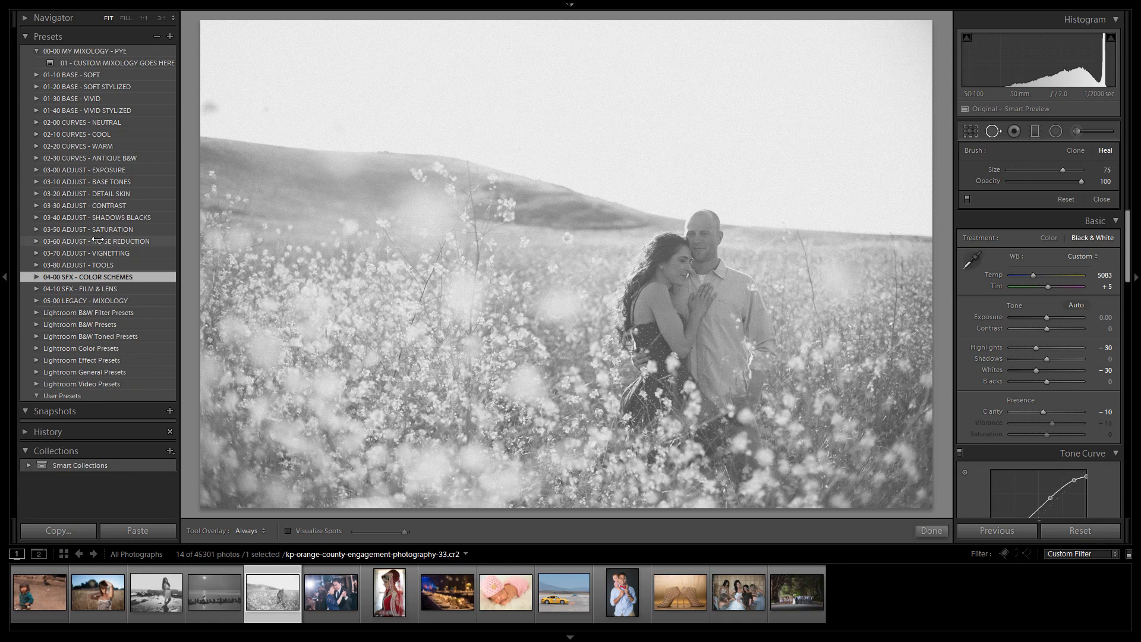
key(v)
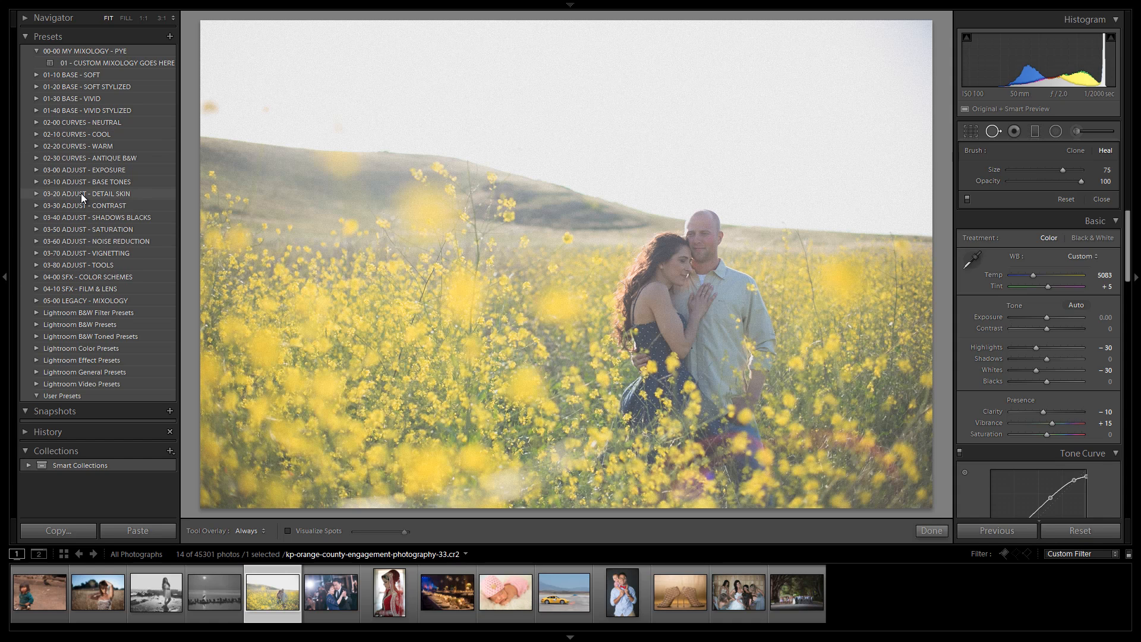
Step: Open 04-10 SFX - FILM & LENS and preview the film grain presets, settling on 11c. Medium Film Grain
click(37, 289)
scroll(84, 261, down, 1)
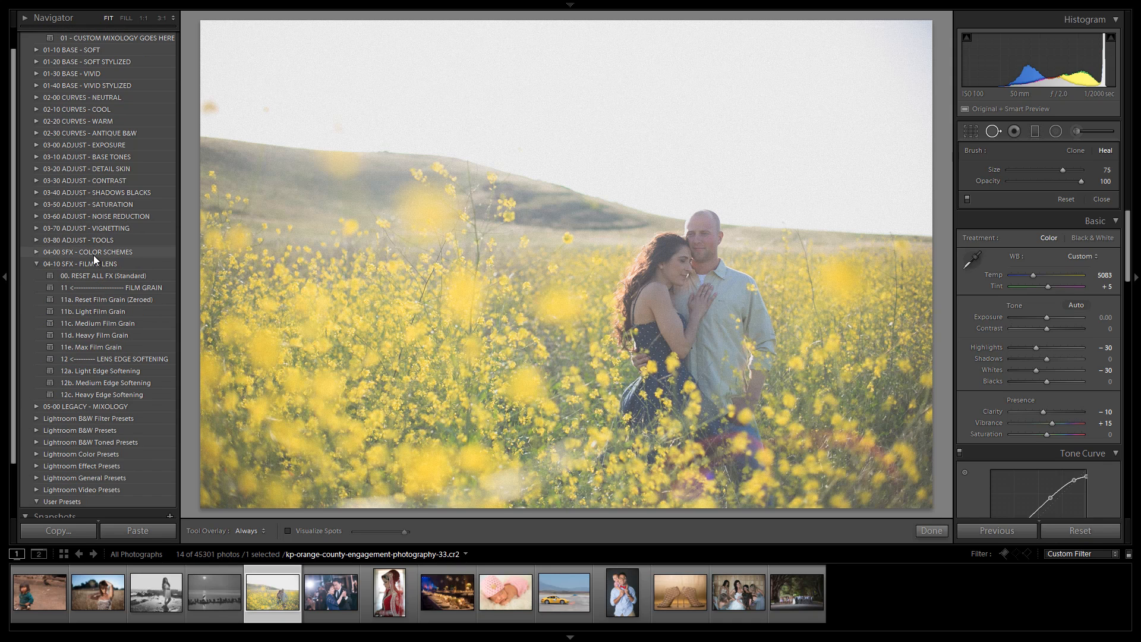
click(105, 302)
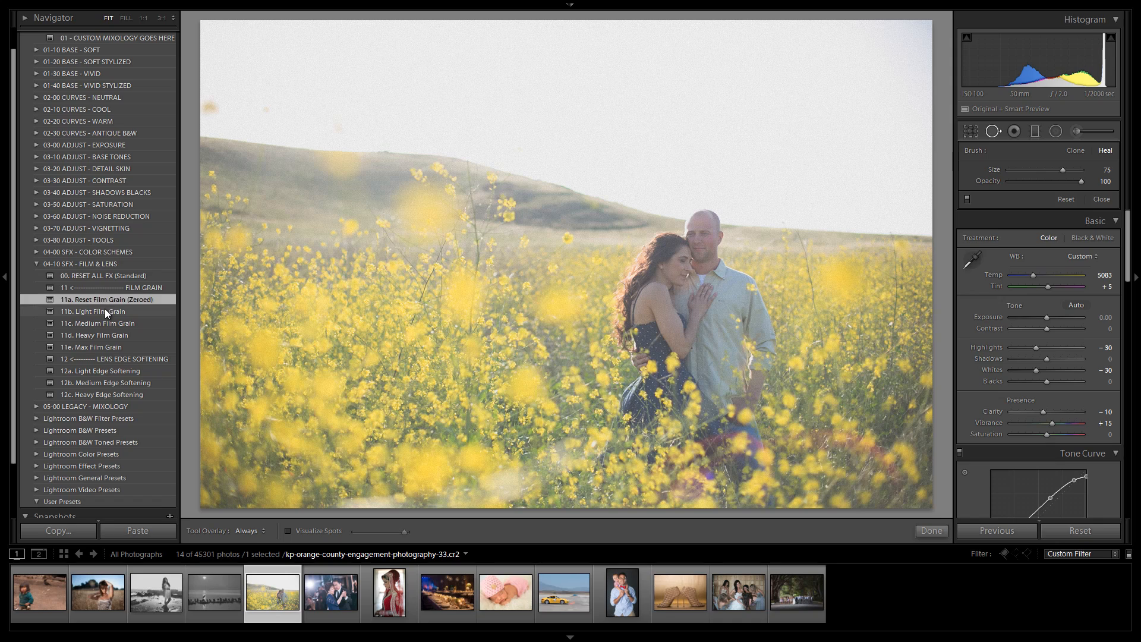
click(105, 321)
click(105, 335)
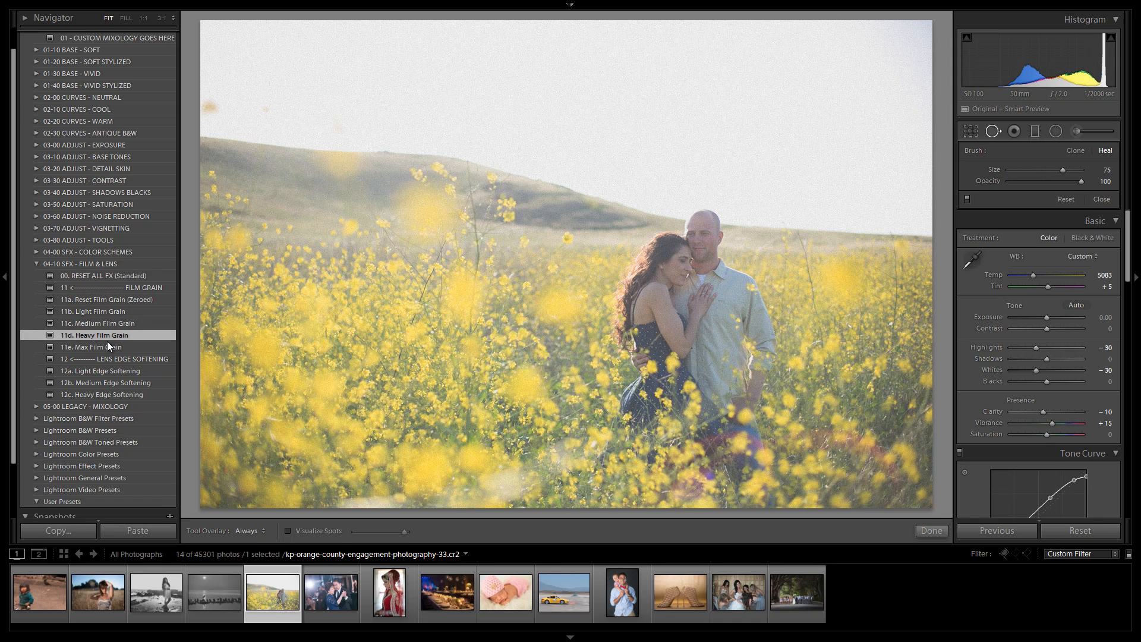
click(116, 322)
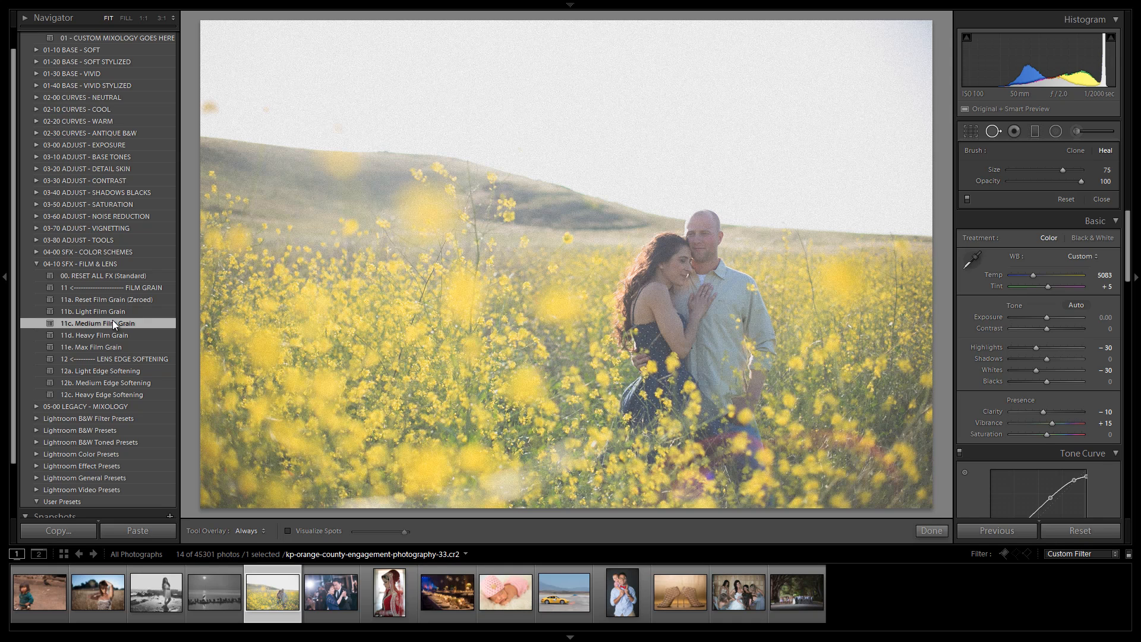
Step: Preview the lens edge softening presets 12a to 12c, settle on 12a. Light Edge Softening, and inspect its filter pins
scroll(113, 323, down, 1)
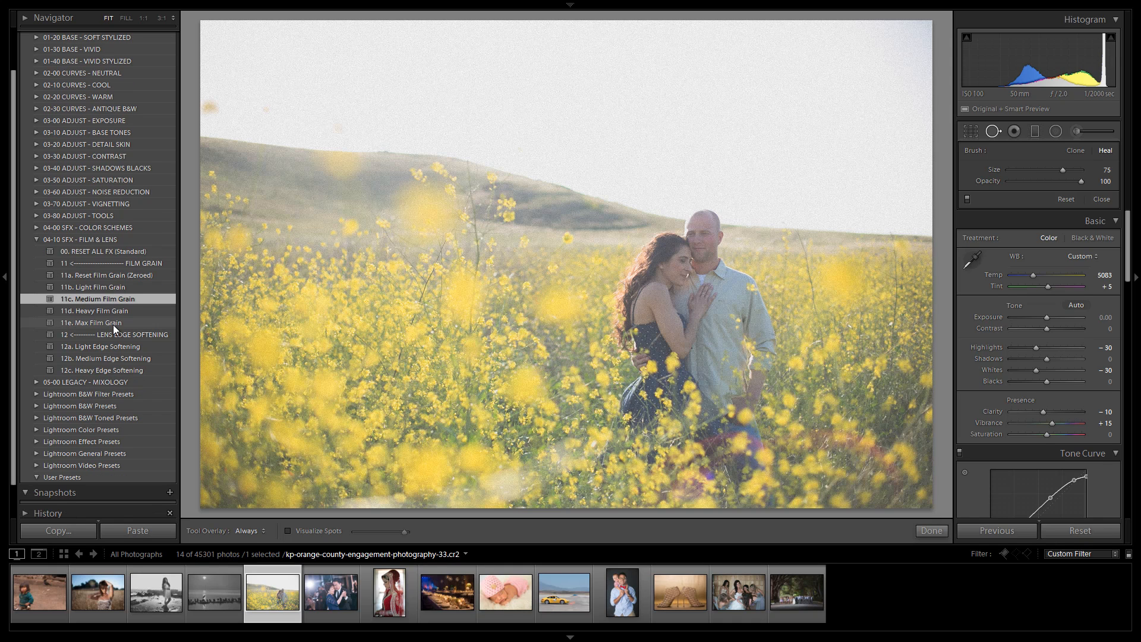
click(121, 345)
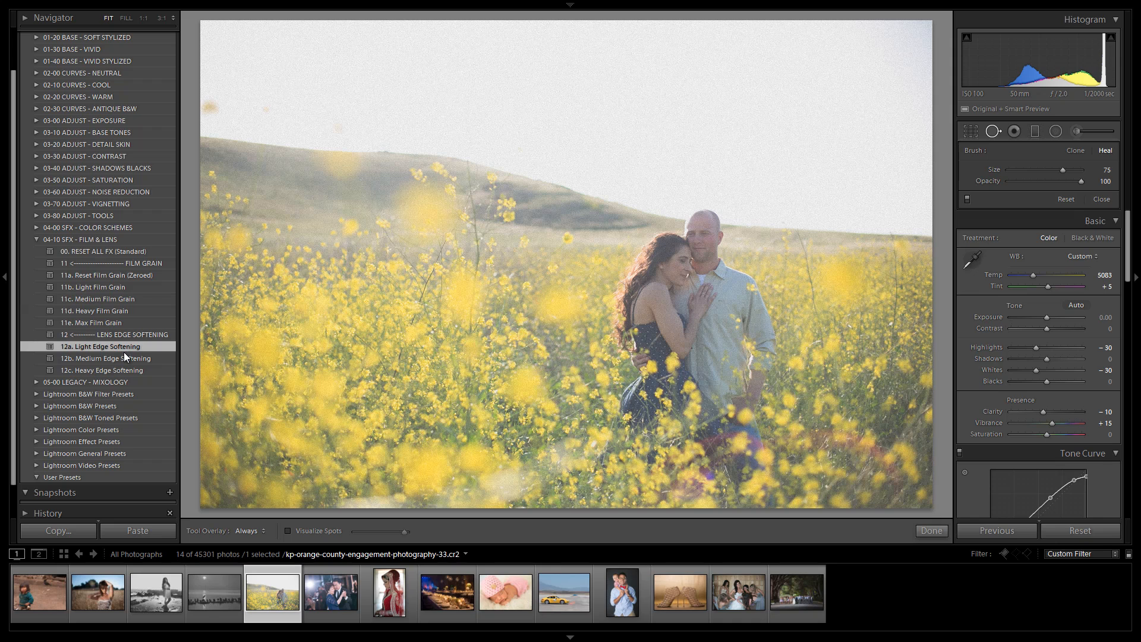
click(125, 357)
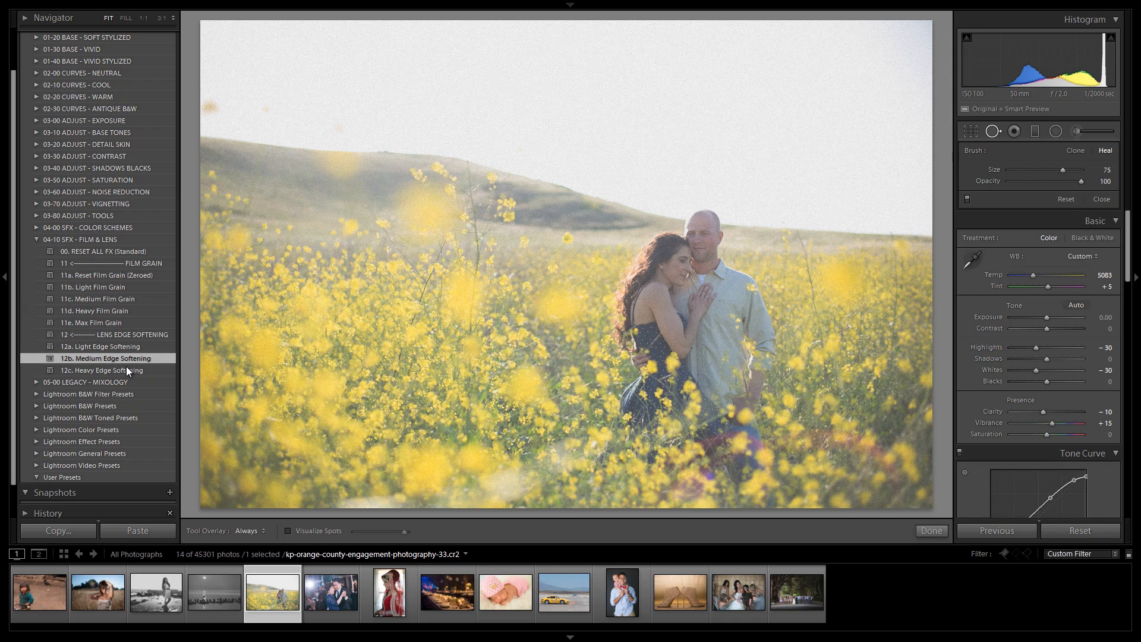
click(126, 366)
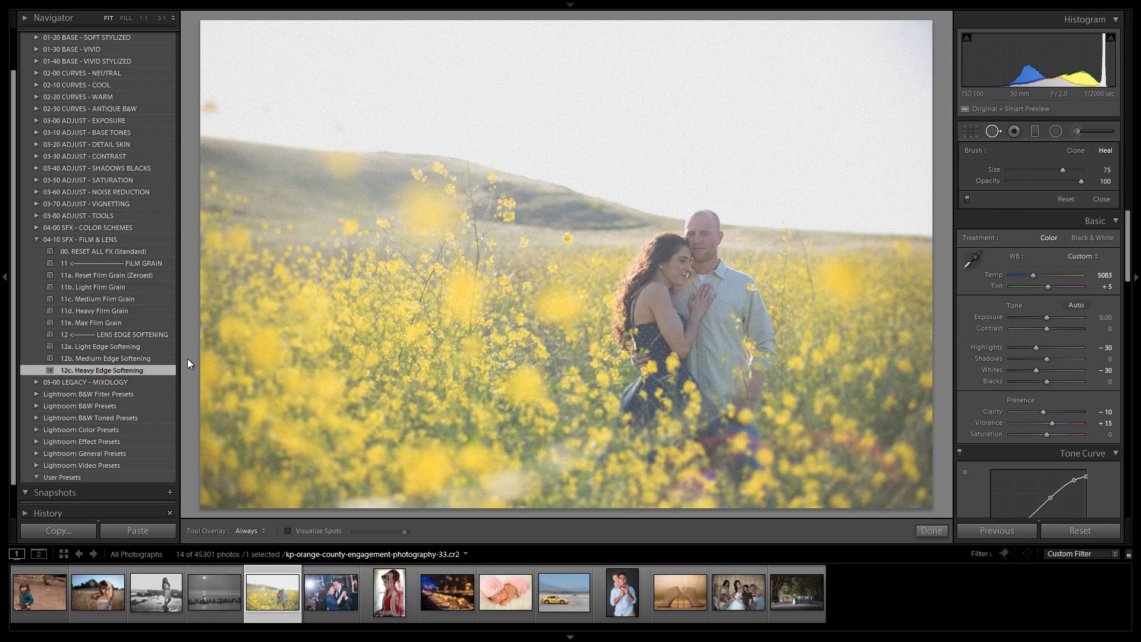
click(142, 348)
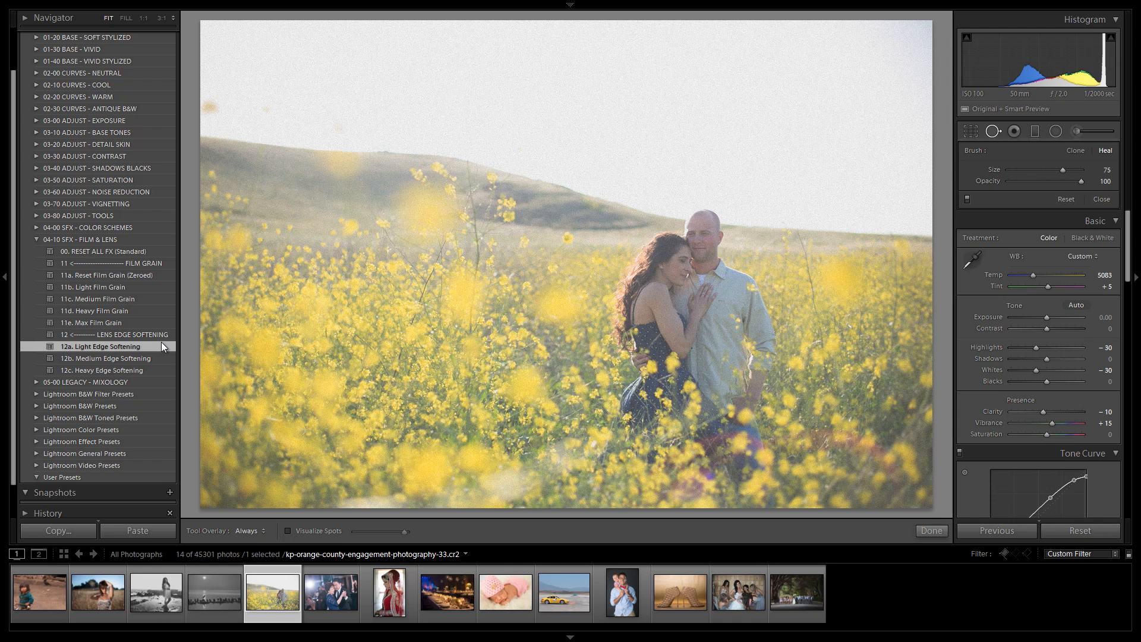
click(1036, 133)
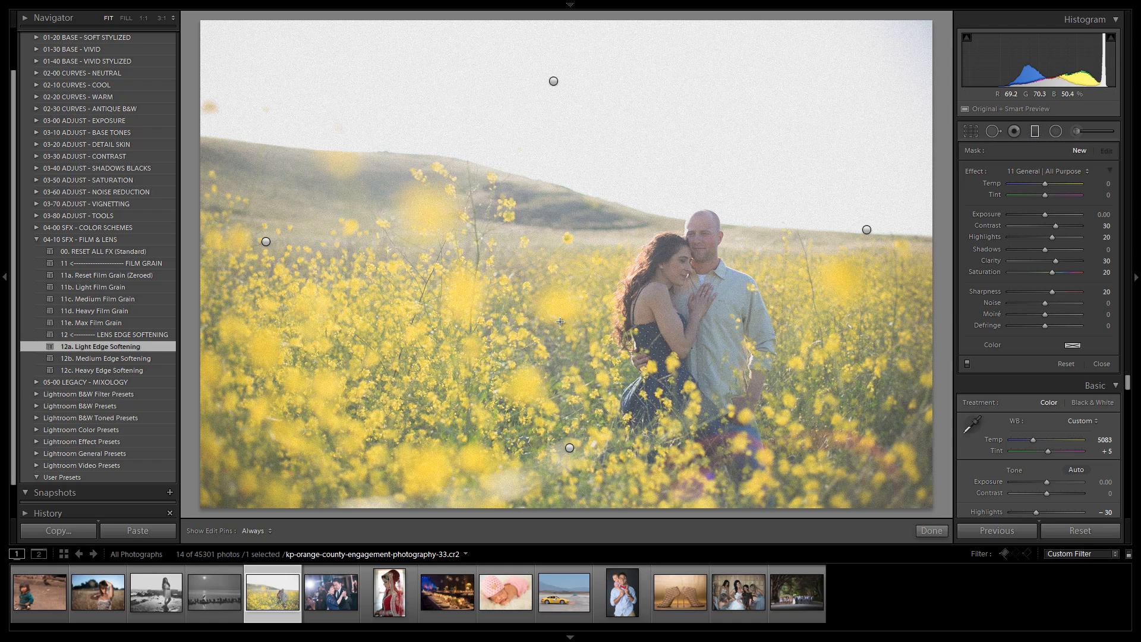
click(1066, 363)
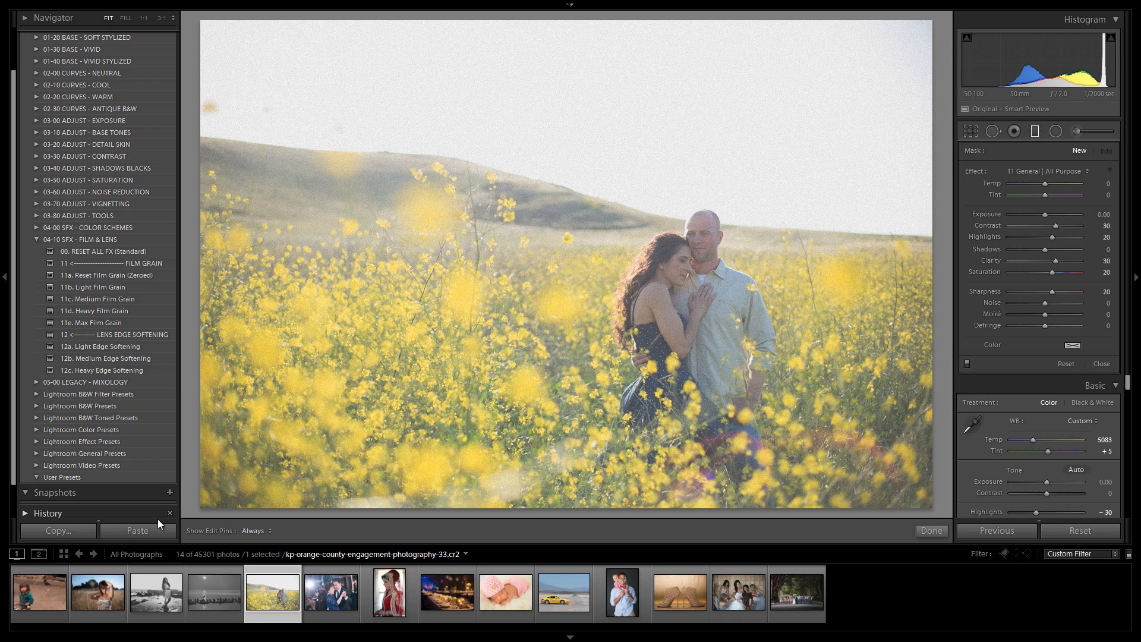
Step: Switch to the travel photo of the child and apply 43b. Dark Fade - Color Filmic from 01-40 BASE - VIVID STYLIZED
click(43, 588)
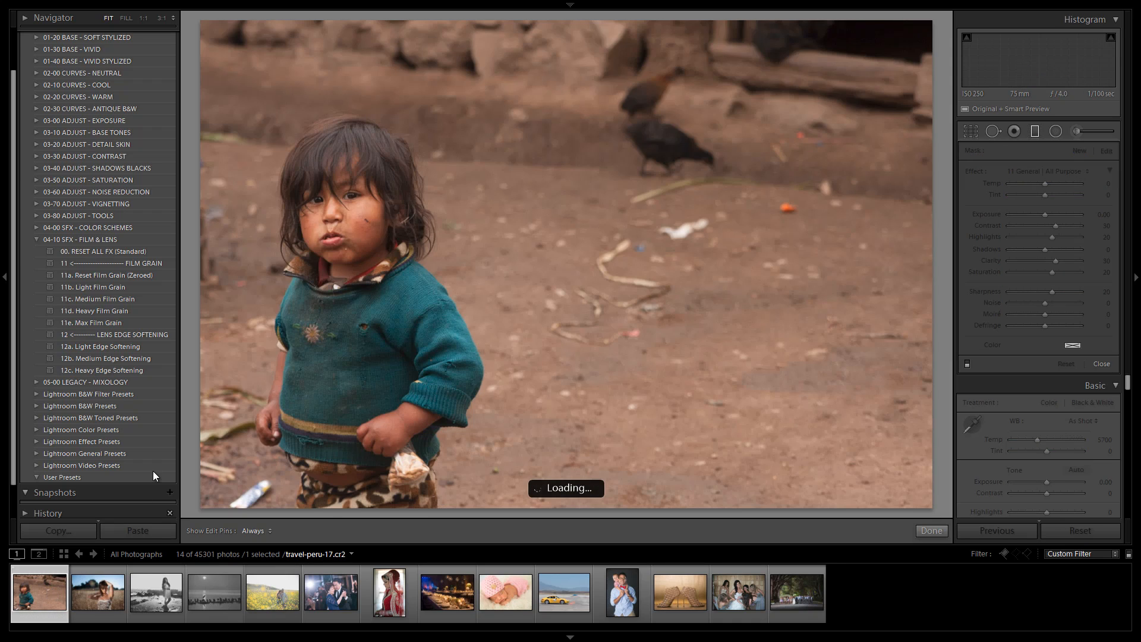
click(37, 239)
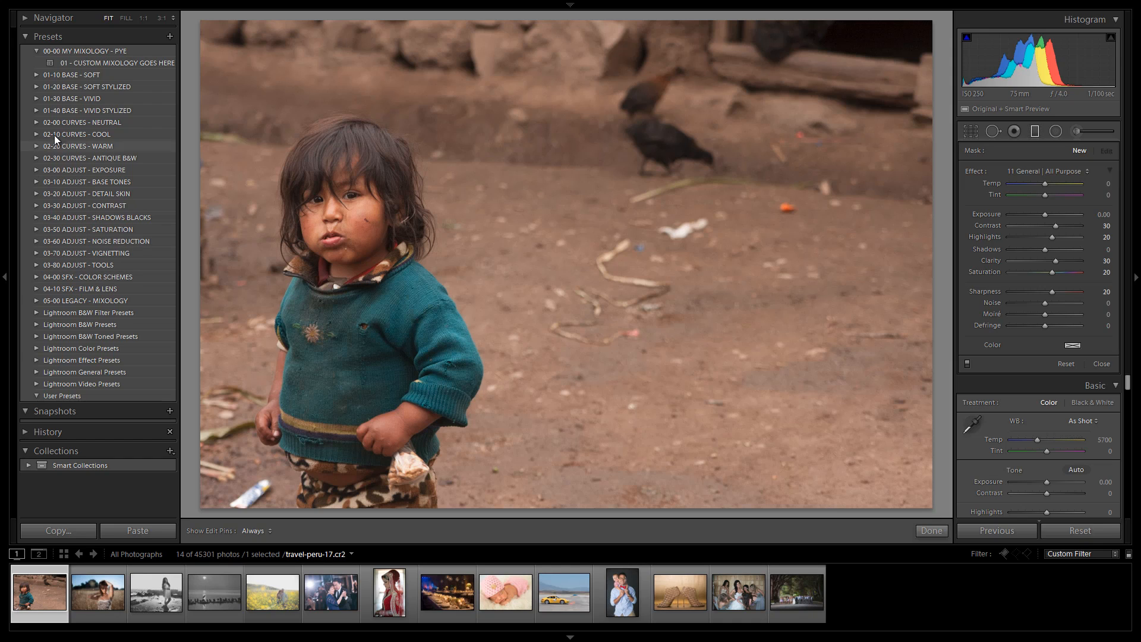
click(36, 110)
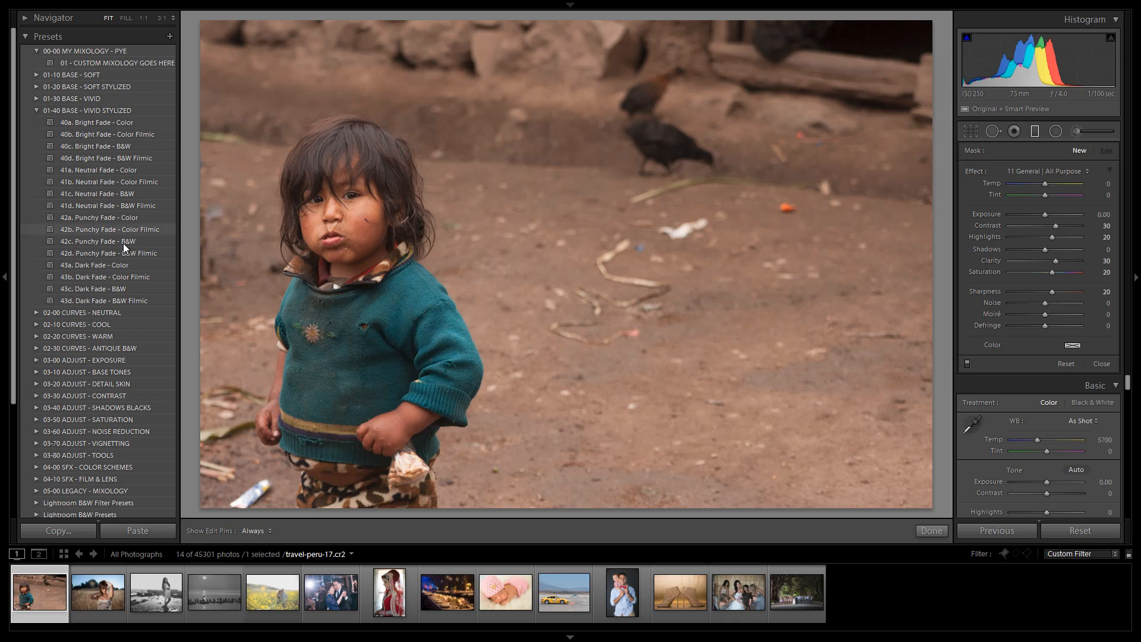
click(120, 278)
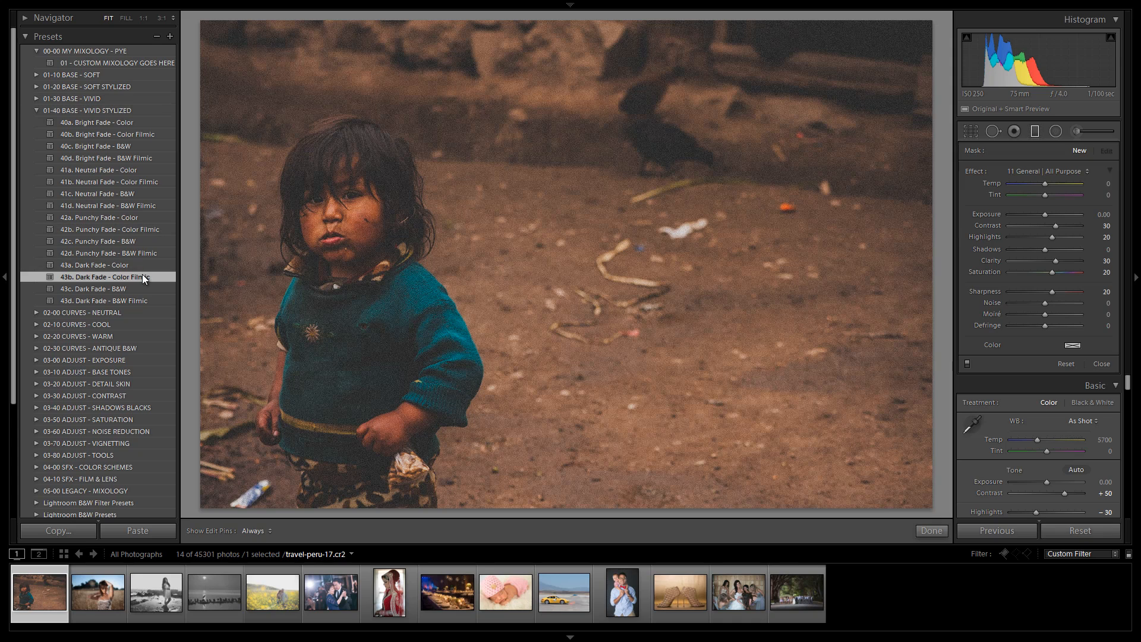
Step: Preview the 03-00 ADJUST - EXPOSURE presets and settle on 06. Brighten +0.5
click(1048, 132)
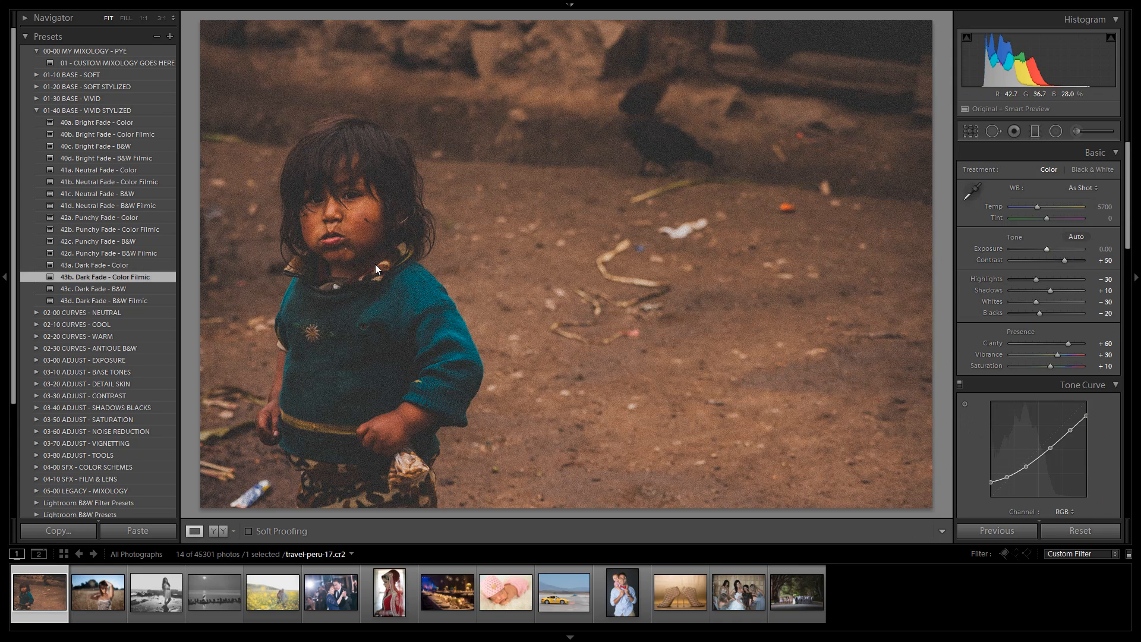
click(76, 360)
click(82, 420)
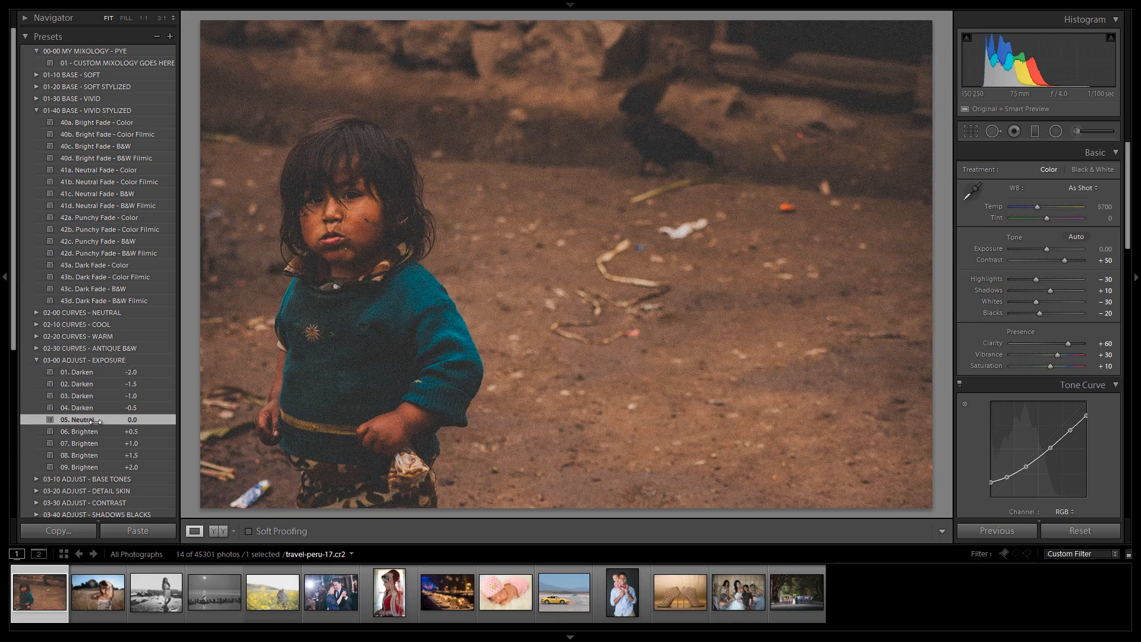
click(86, 431)
click(92, 443)
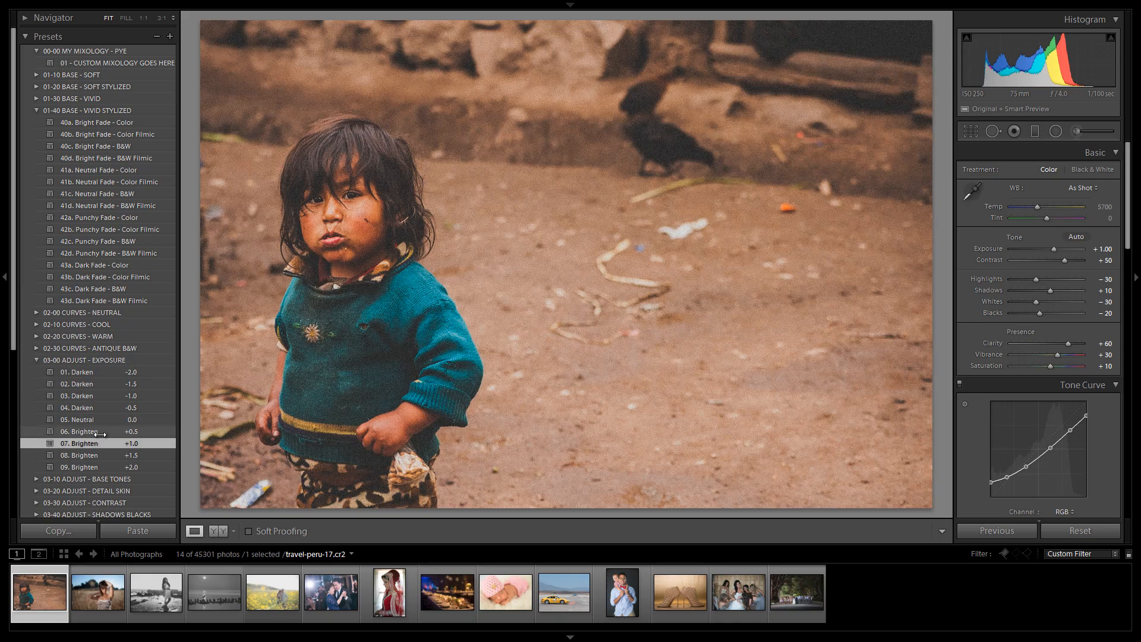
click(89, 431)
click(99, 444)
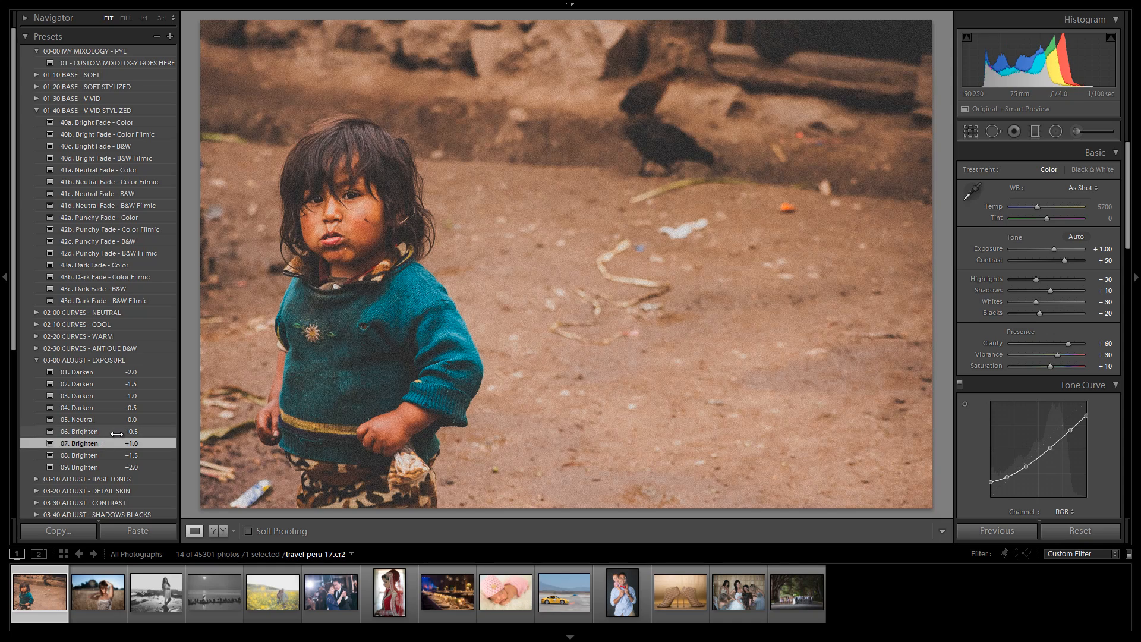
click(116, 433)
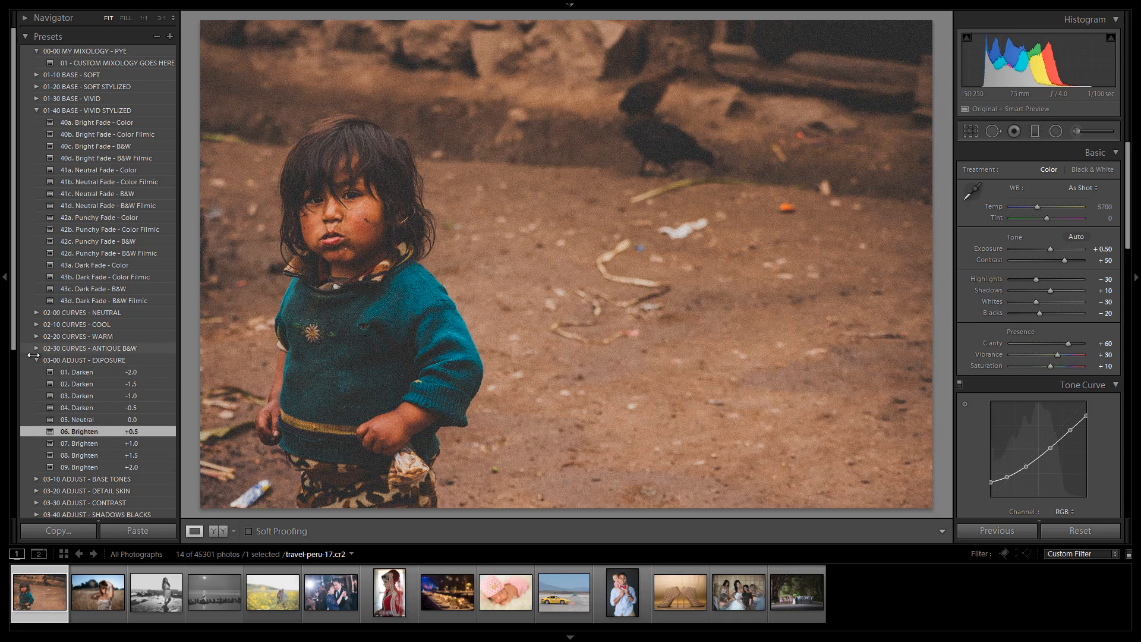
click(35, 361)
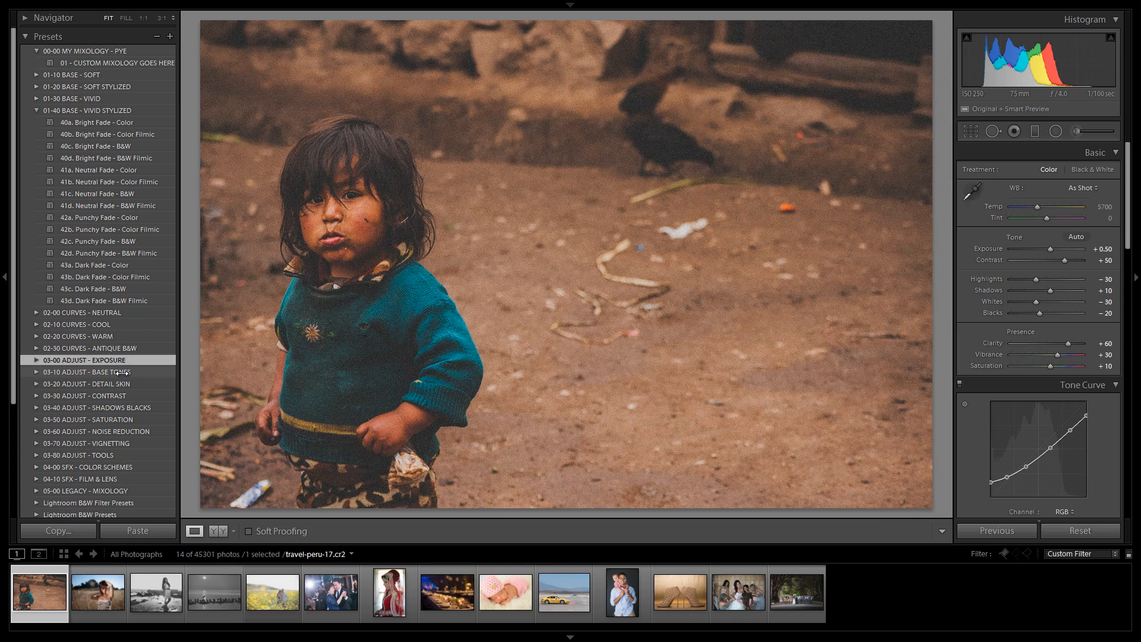
Step: Apply 52b. Skin Desat - De-Red from the 03-50 ADJUST - SATURATION folder
click(36, 419)
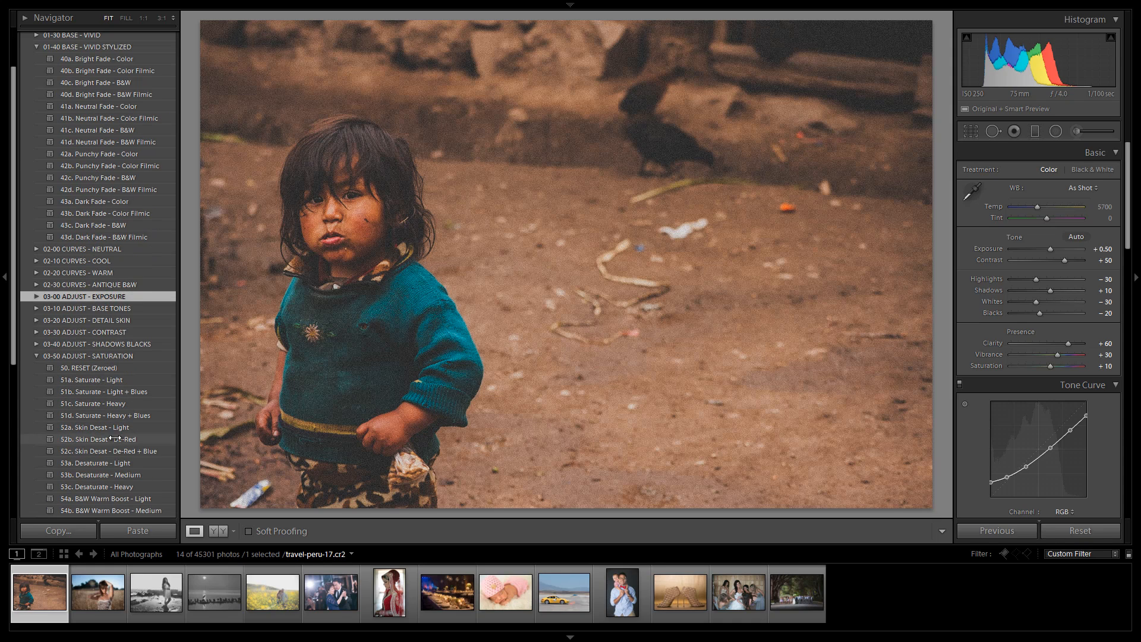
click(114, 440)
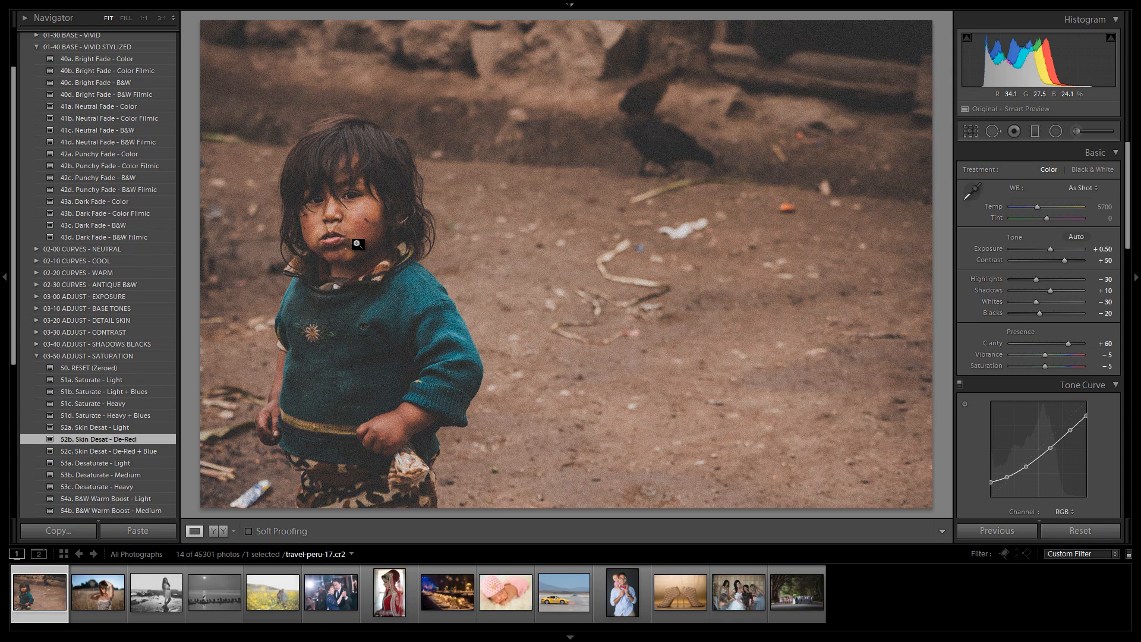
click(37, 356)
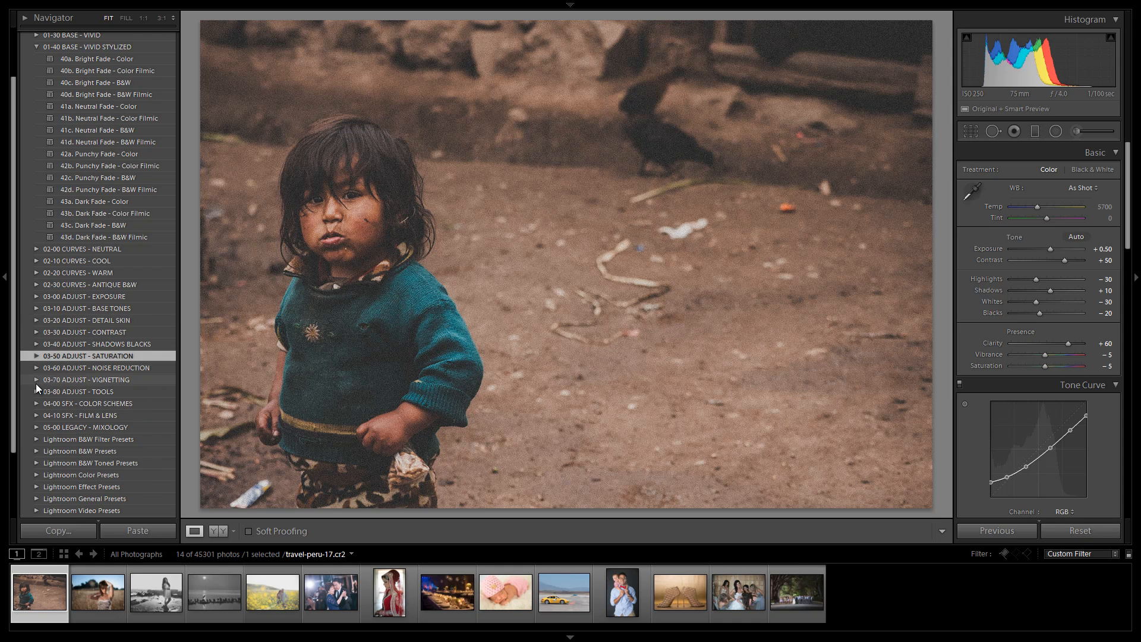
Step: Preview color scheme presets 01f. Teal/Orange and 01c. Orange/Teal, settling on 01c. Orange/Teal
scroll(34, 389, down, 1)
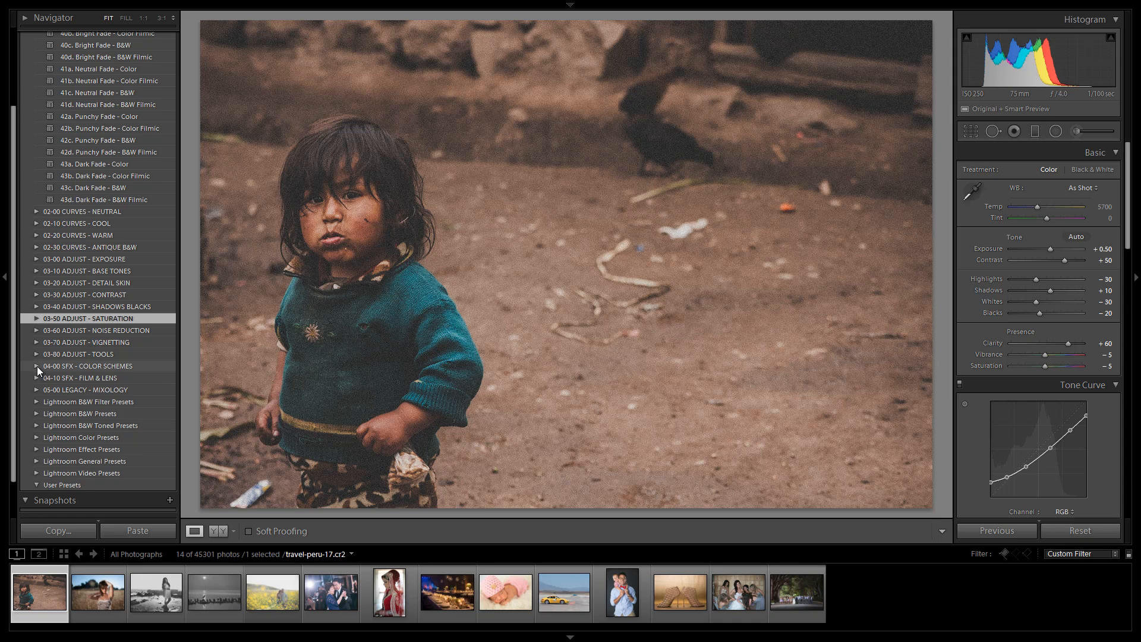
click(37, 366)
scroll(151, 362, down, 2)
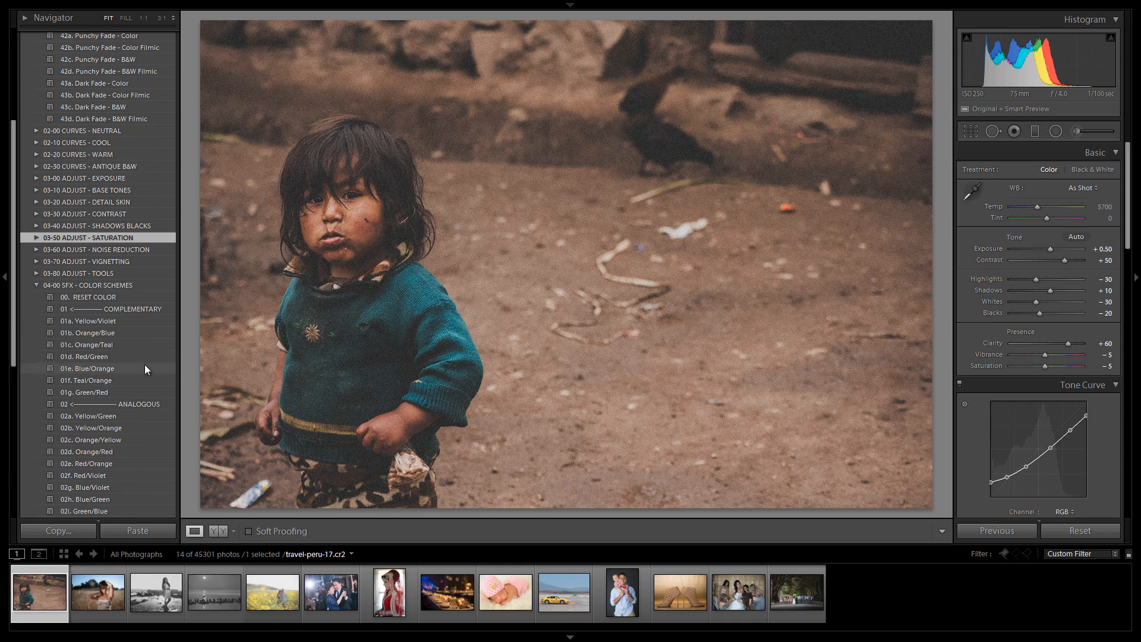
click(115, 381)
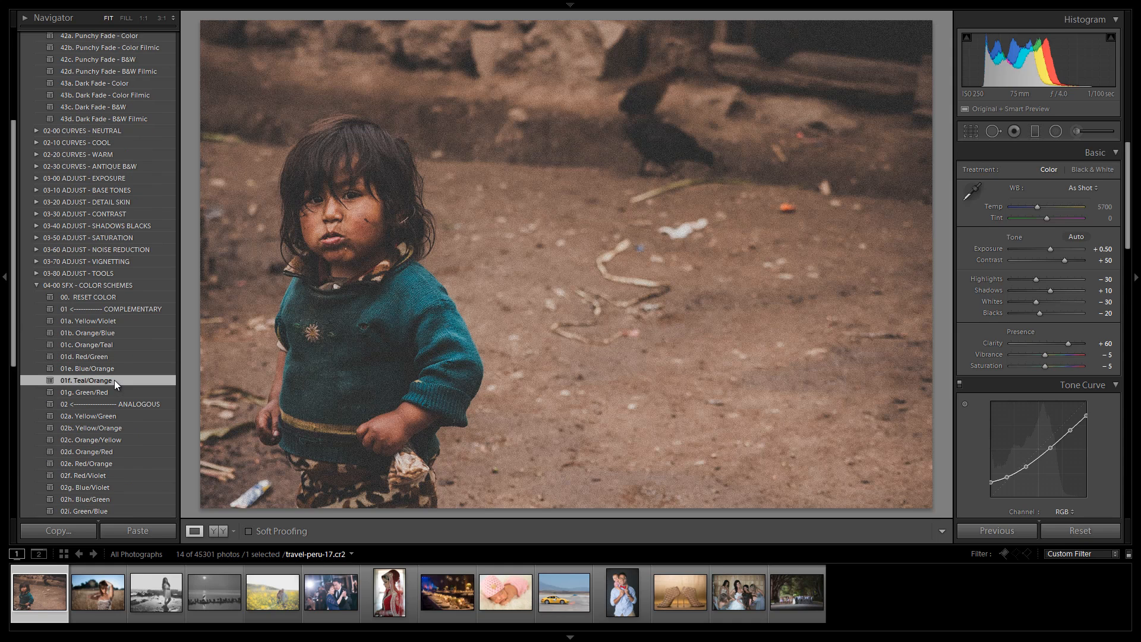
click(113, 345)
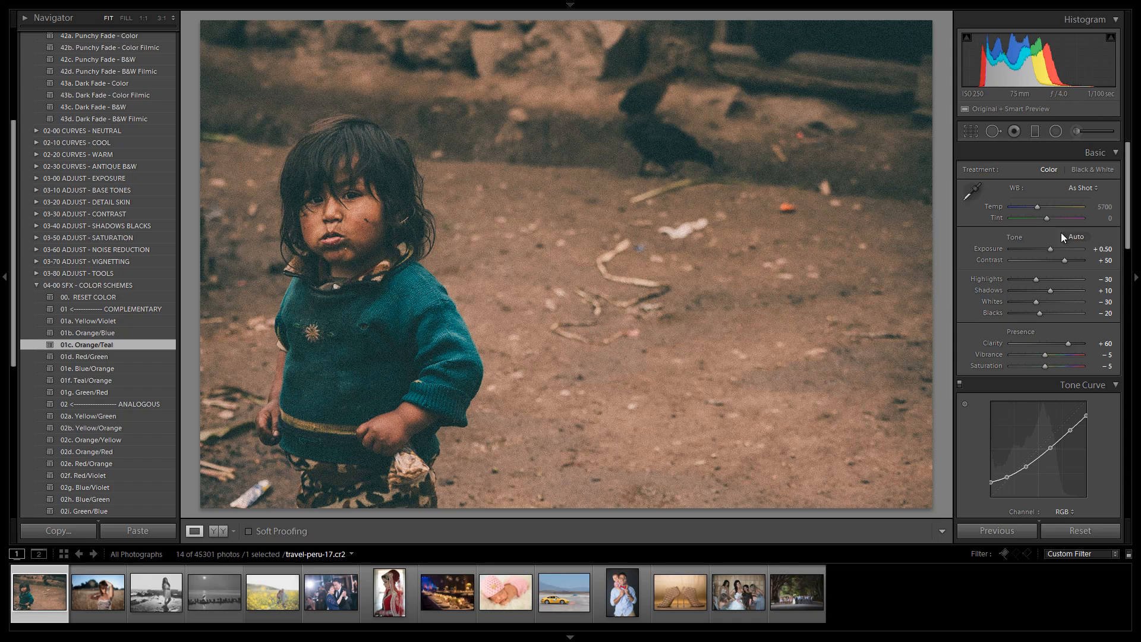
Step: Raise the white balance temperature to 6083 and the exposure to +0.58
drag(1036, 207, 1041, 208)
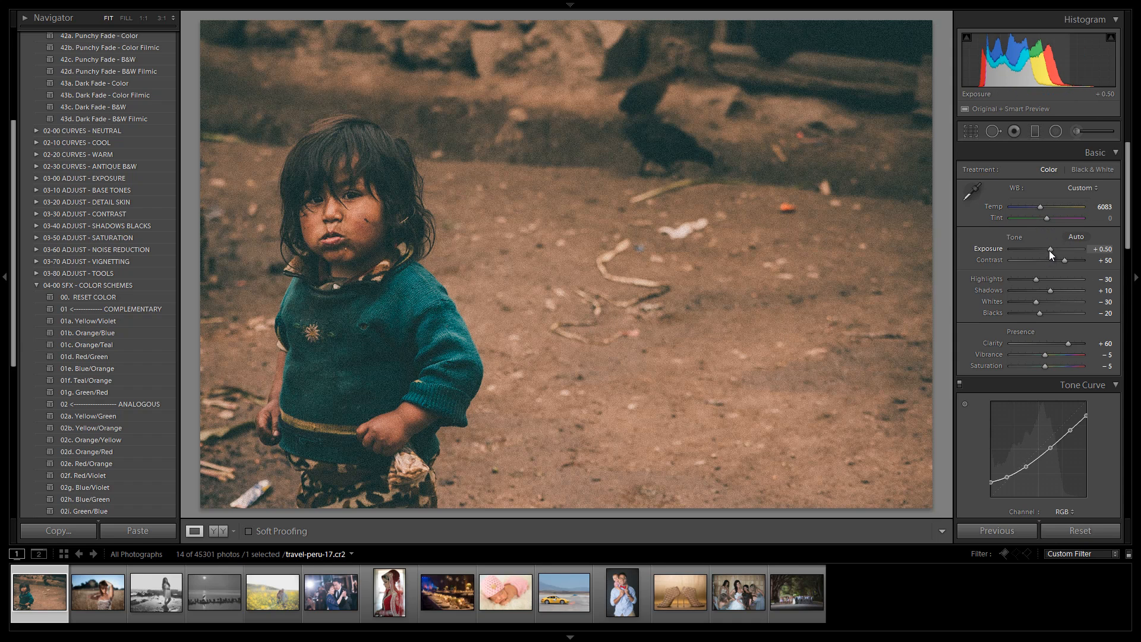
drag(1049, 251, 1051, 251)
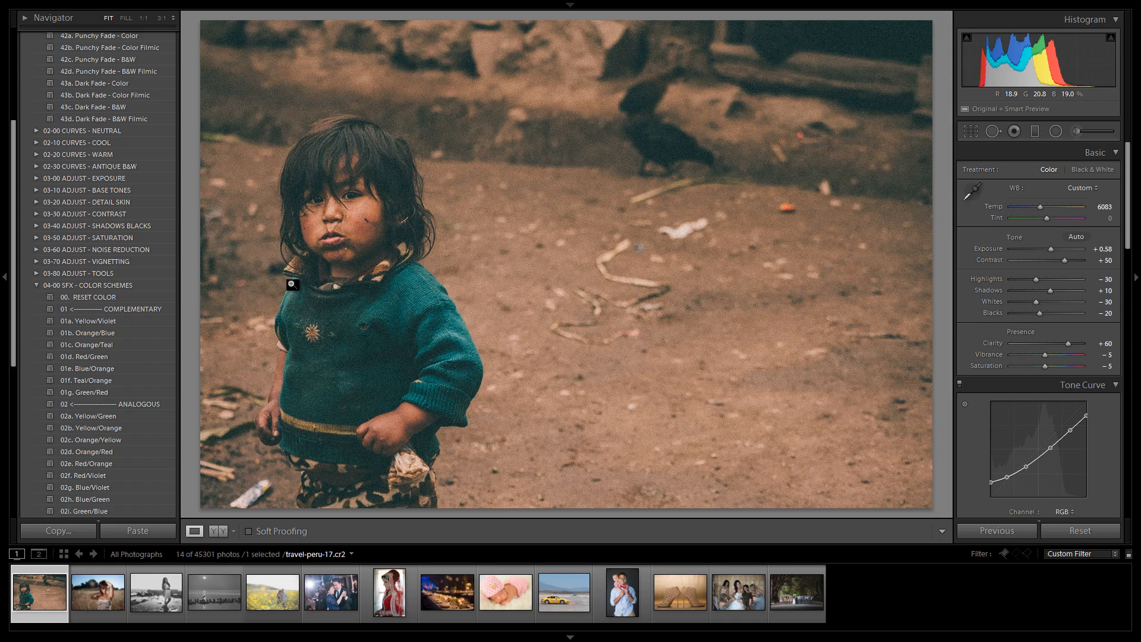
Step: Preview color scheme presets 01a. Yellow/Violet, 01e. Blue/Orange and 01b. Orange/Blue, returning to 01c. Orange/Teal
click(102, 346)
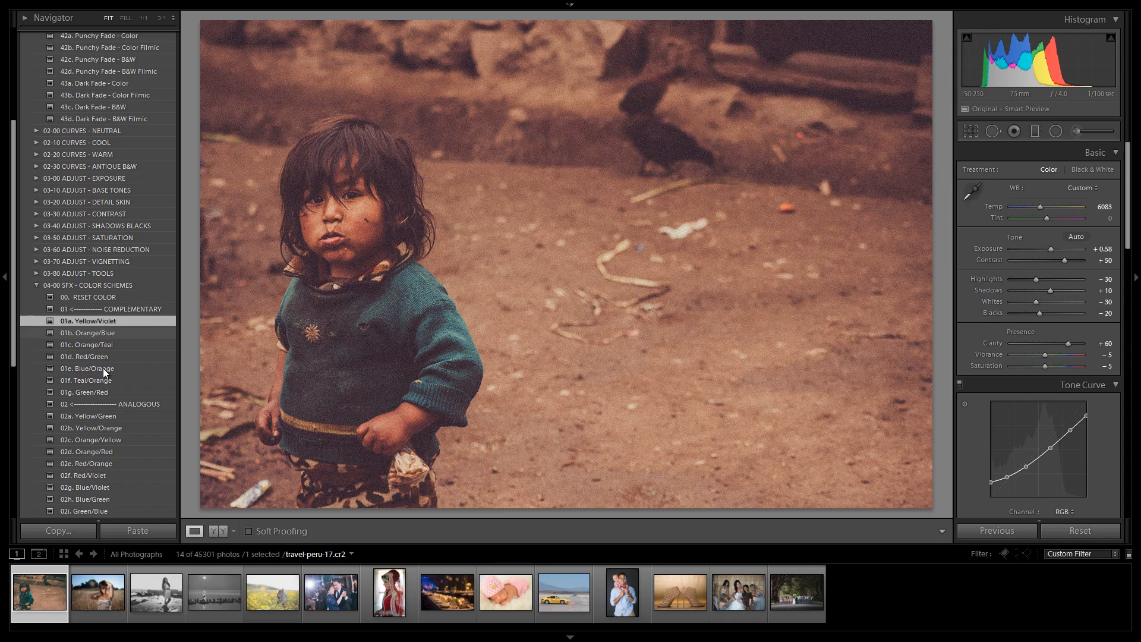
click(108, 371)
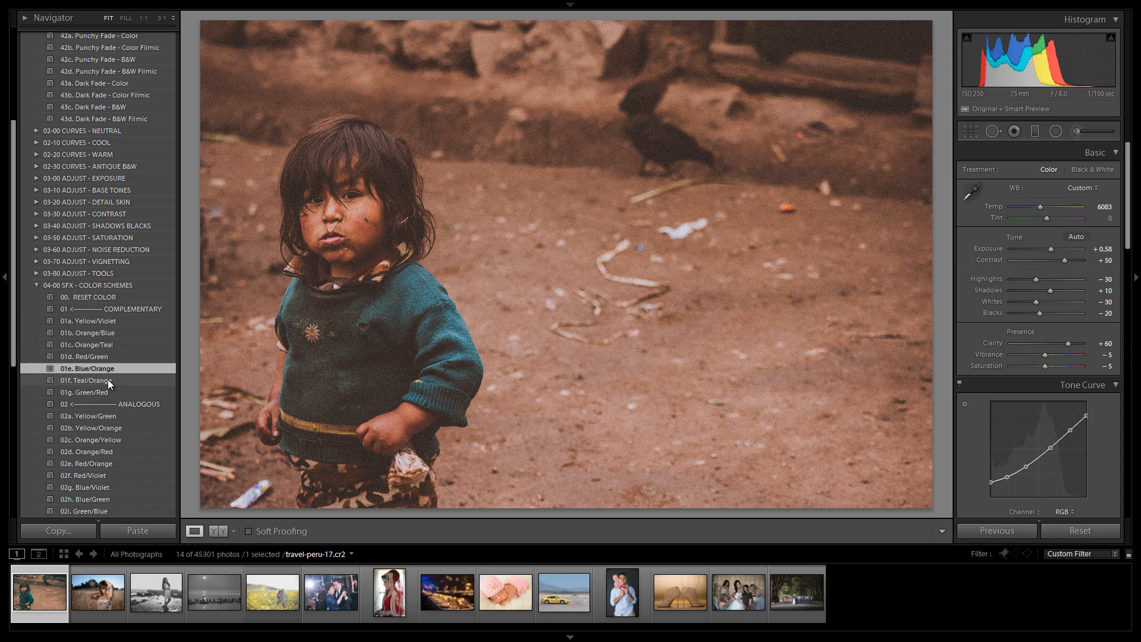
click(112, 332)
click(137, 345)
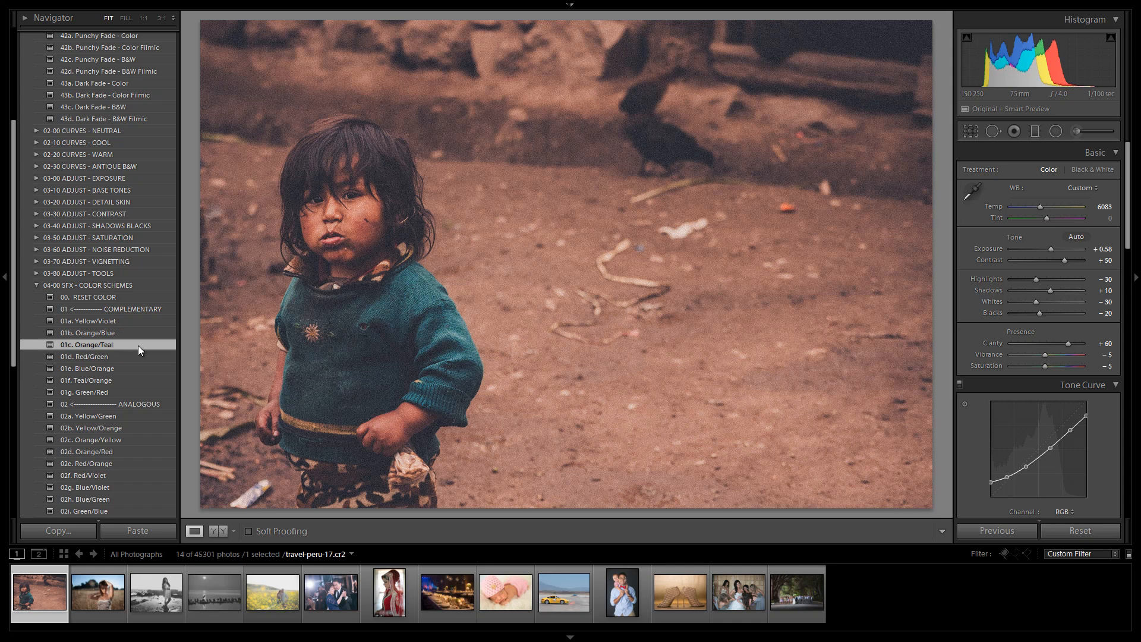
Step: Apply 04b. Vintage Punch - Skin Desat from 02-00 CURVES - NEUTRAL and lower the exposure to +0.08
scroll(91, 326, up, 5)
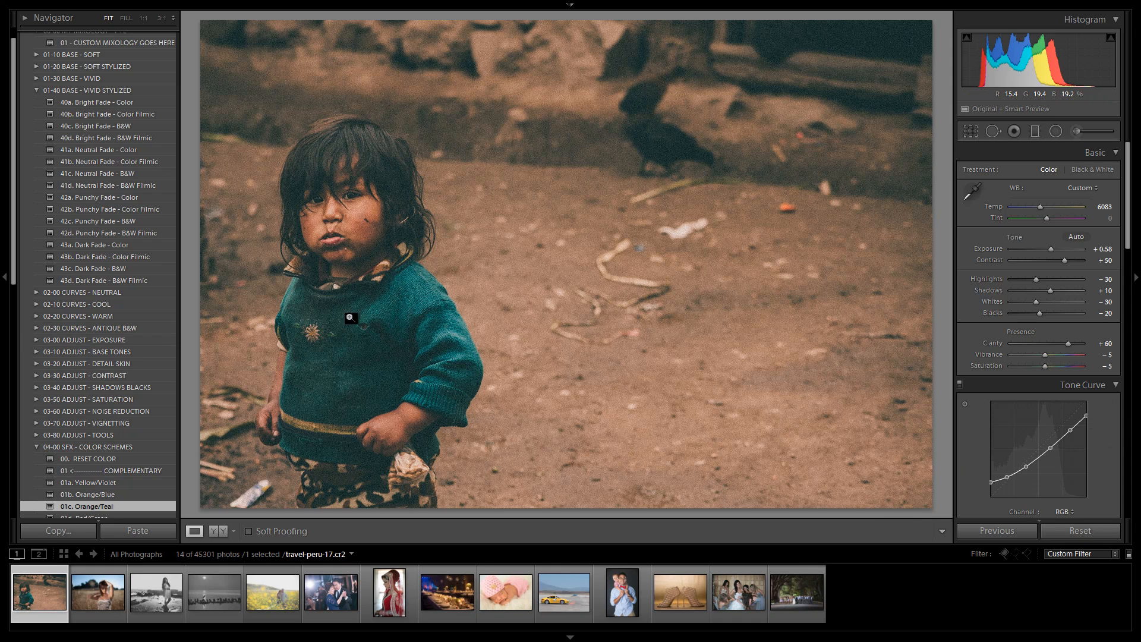
click(35, 92)
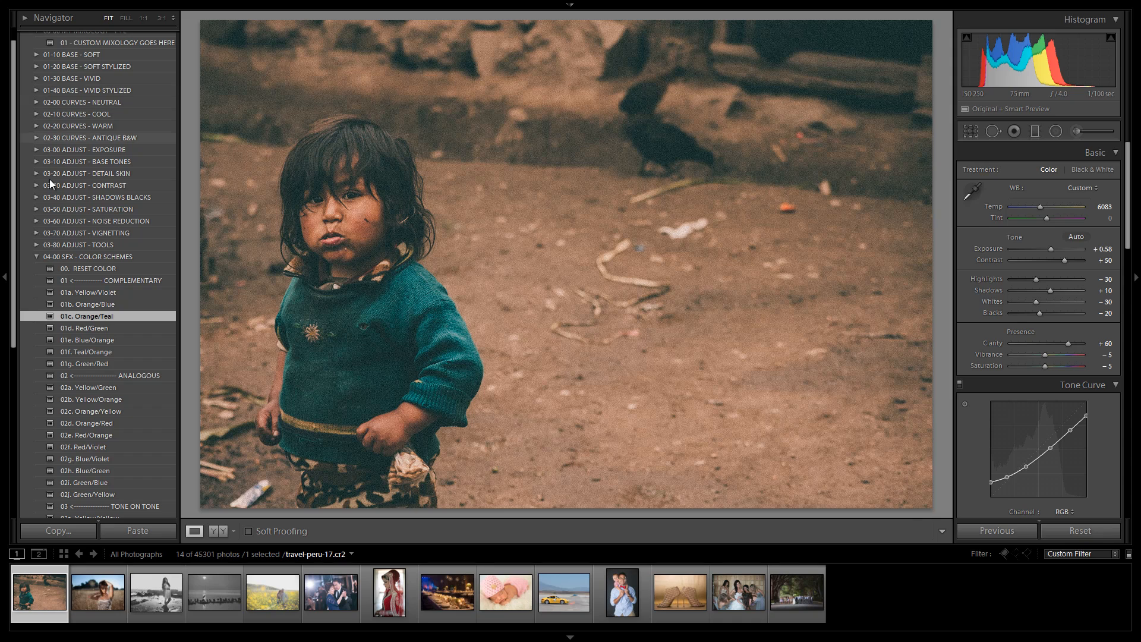
click(36, 256)
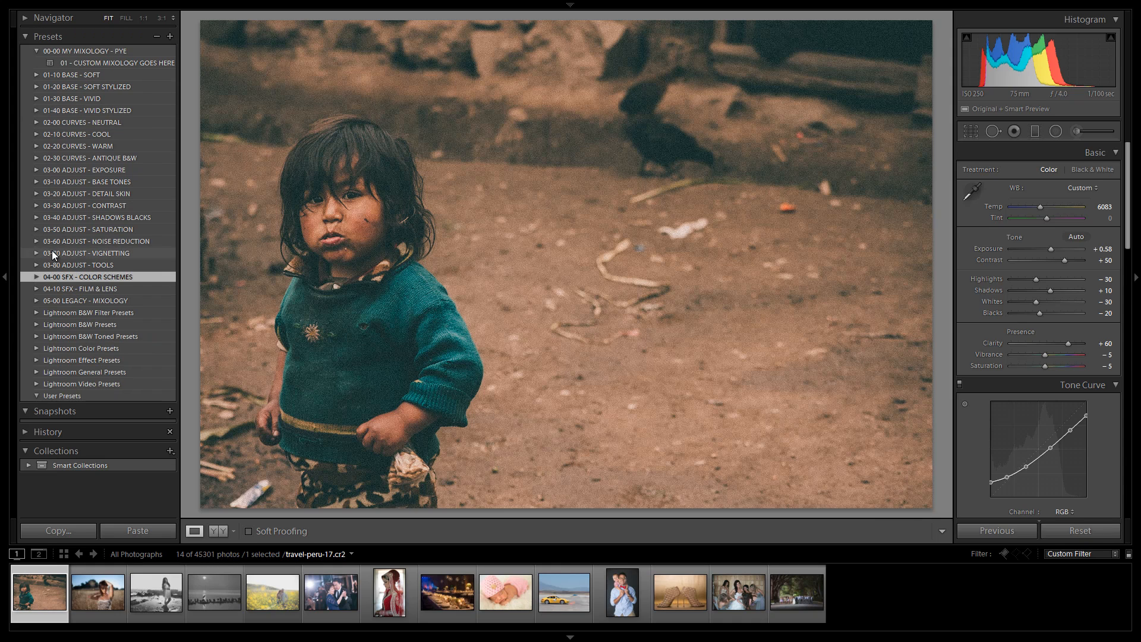
click(37, 122)
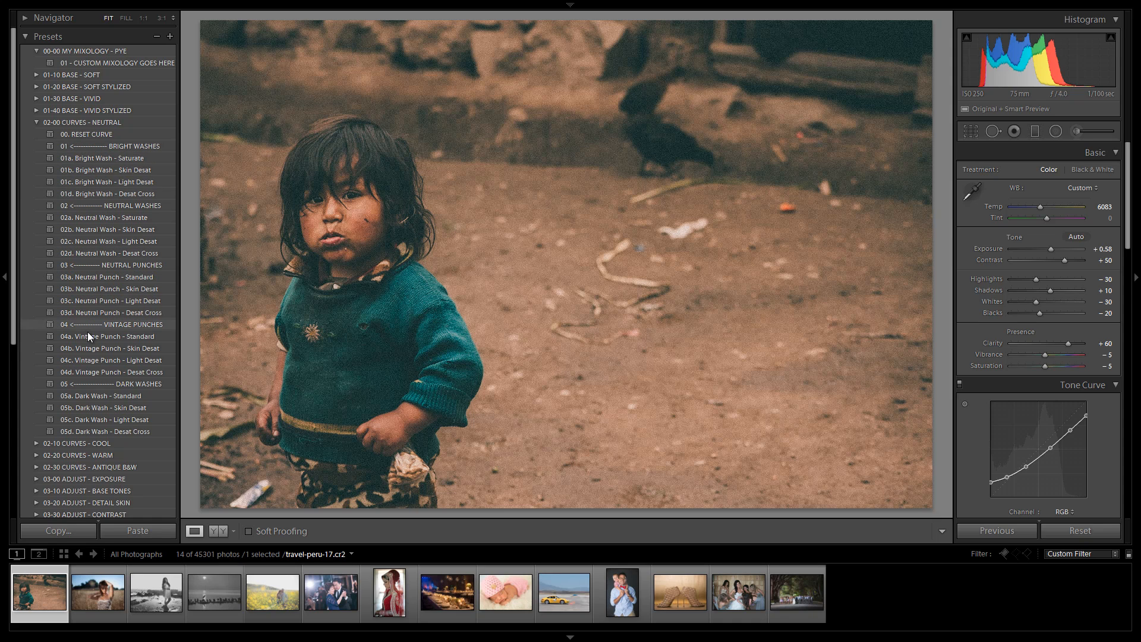
click(84, 348)
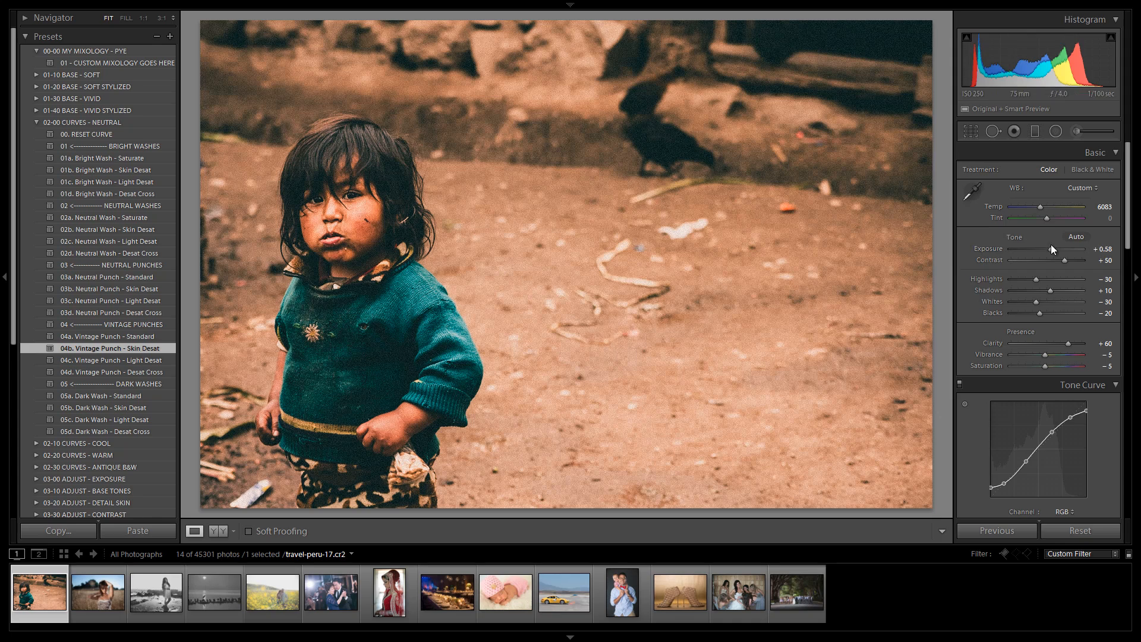
drag(1052, 250, 1049, 250)
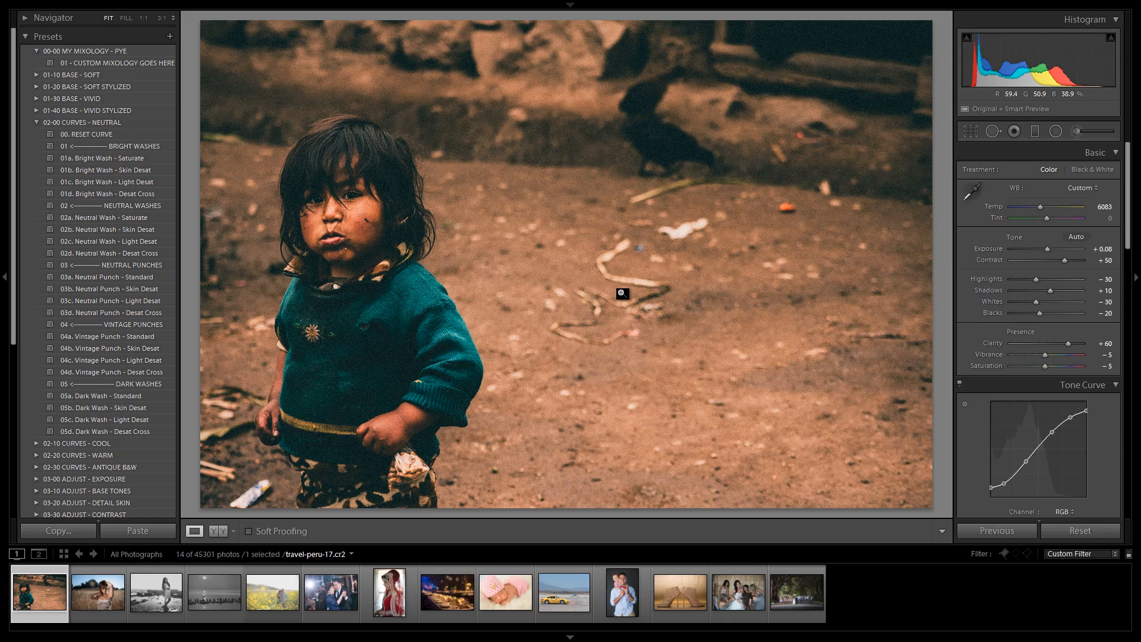
Step: Apply 43d. Dark Fade - B&W Filmic from 01-40 BASE - VIVID STYLIZED and set the exposure to +0.50
click(37, 122)
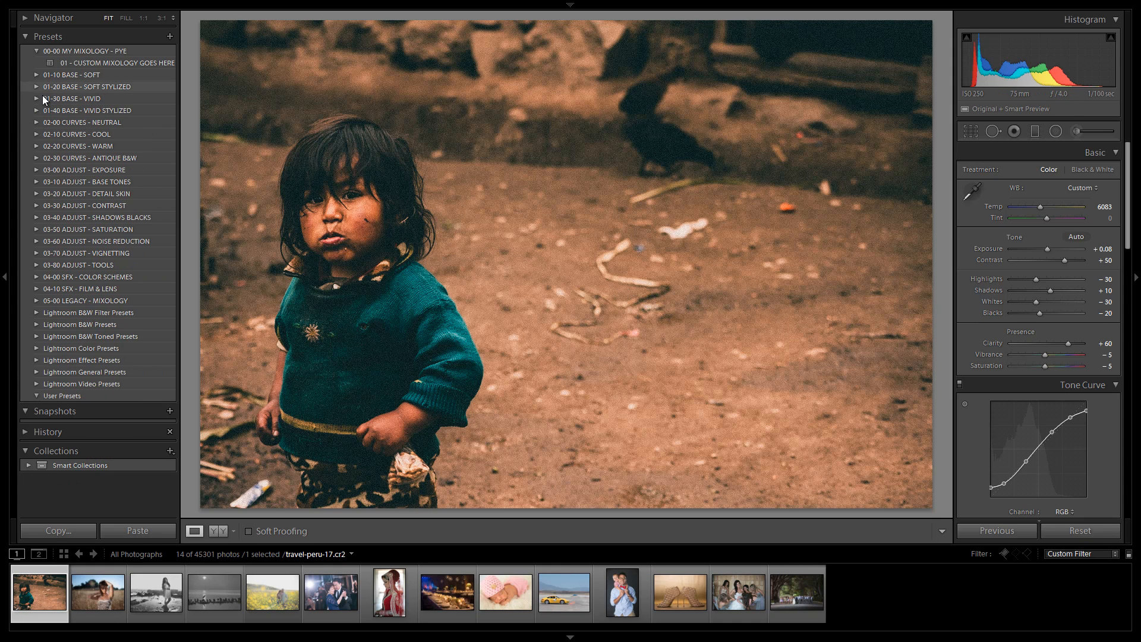
click(37, 110)
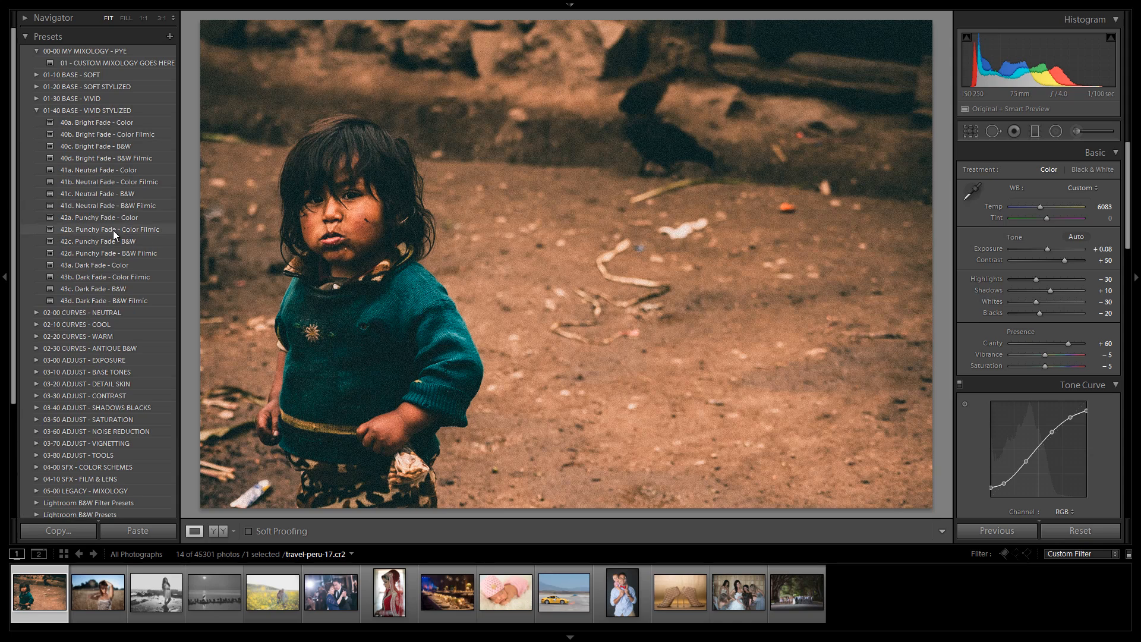
click(122, 303)
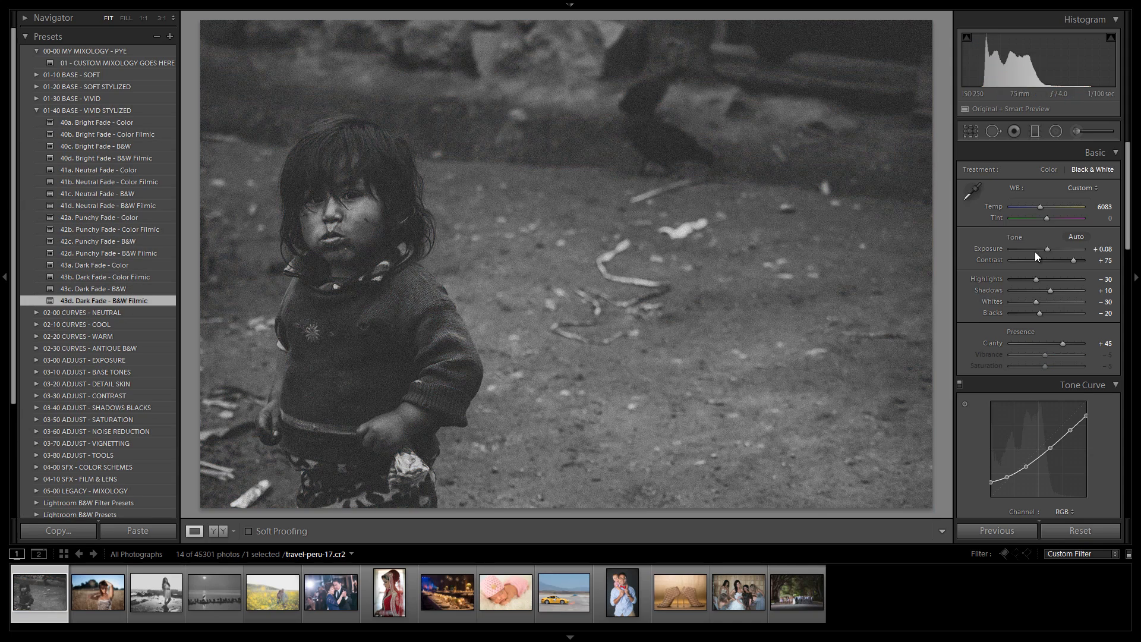
click(1050, 254)
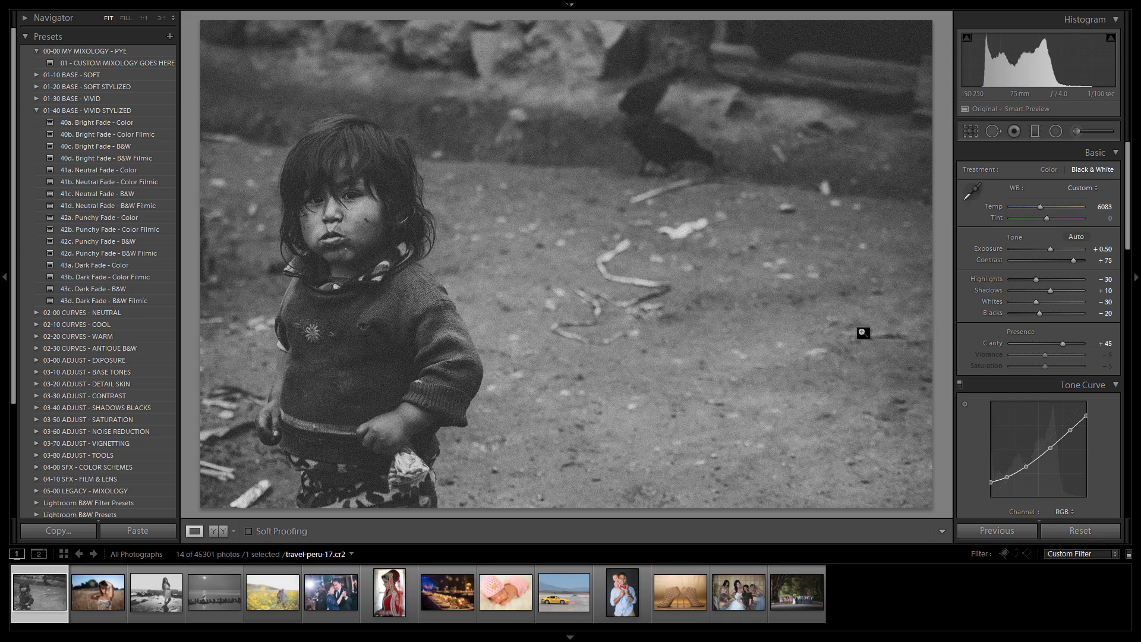
Step: Try 23d. Dark Fade - Filmic B&W from 01-20 BASE - SOFT STYLIZED with the exposure raised to +1.00
click(37, 87)
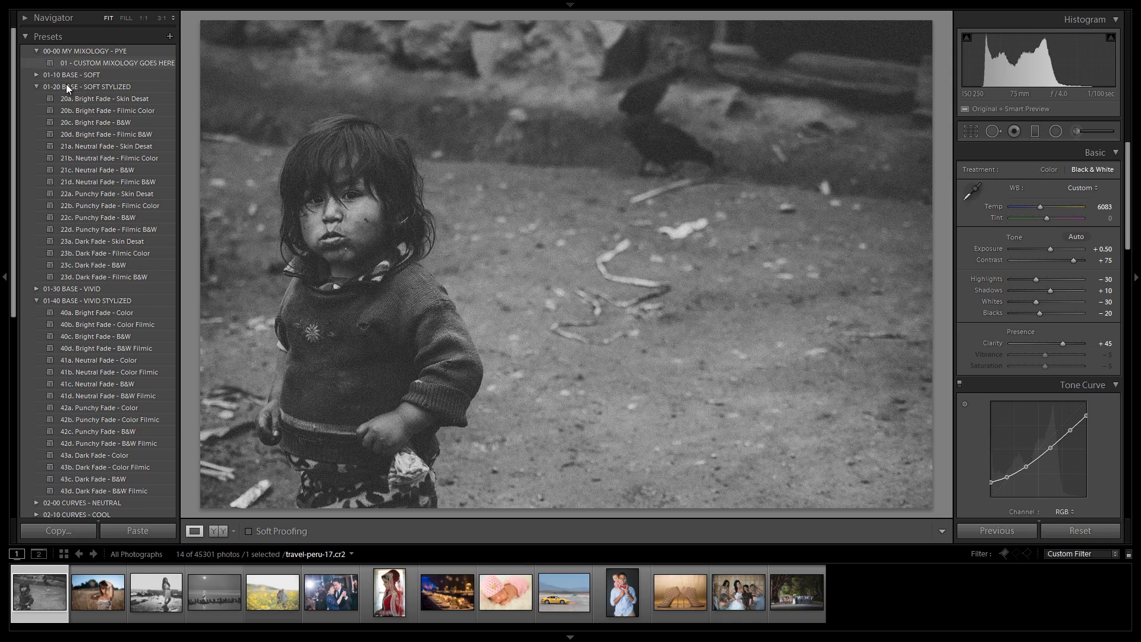
click(109, 277)
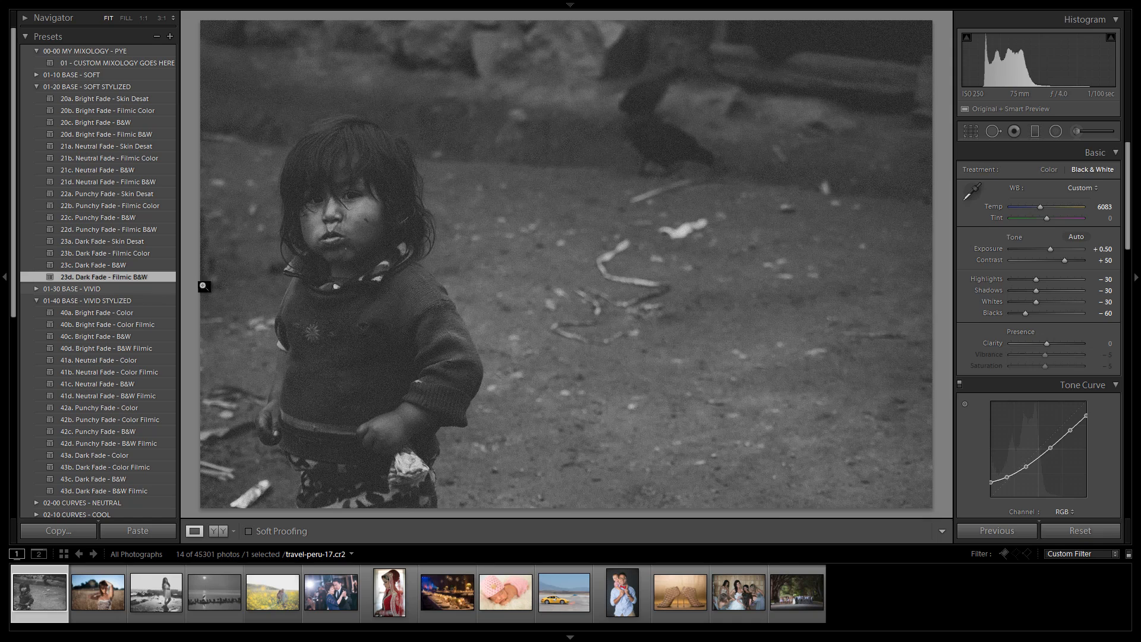
drag(1047, 254, 1057, 251)
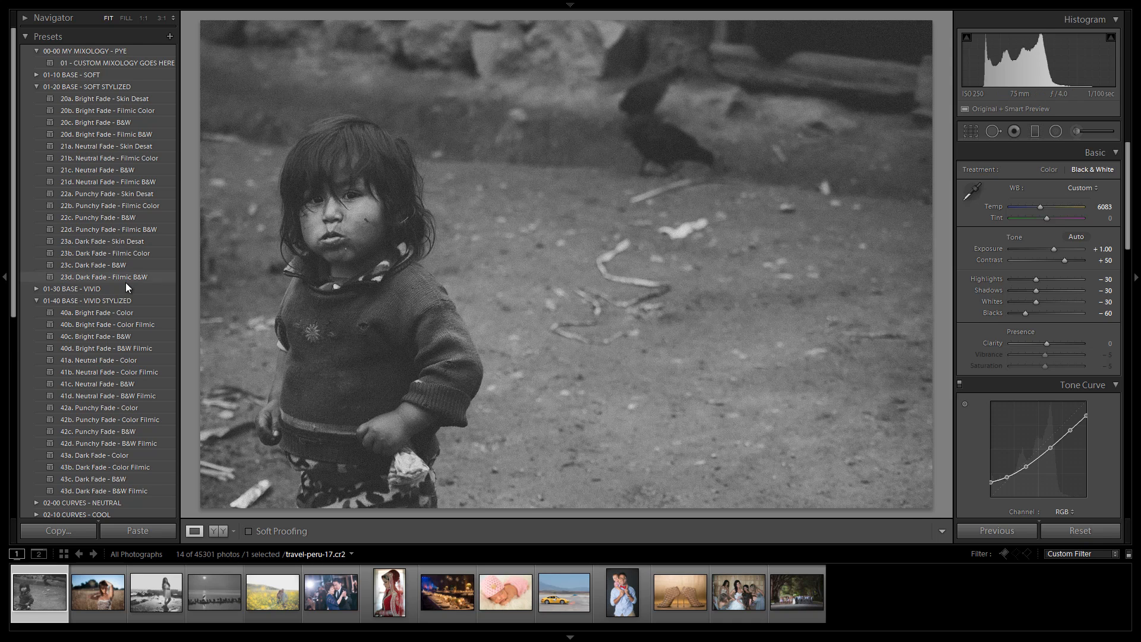
Step: Reapply 43d. Dark Fade - B&W Filmic and set the exposure to +0.75
scroll(126, 283, down, 3)
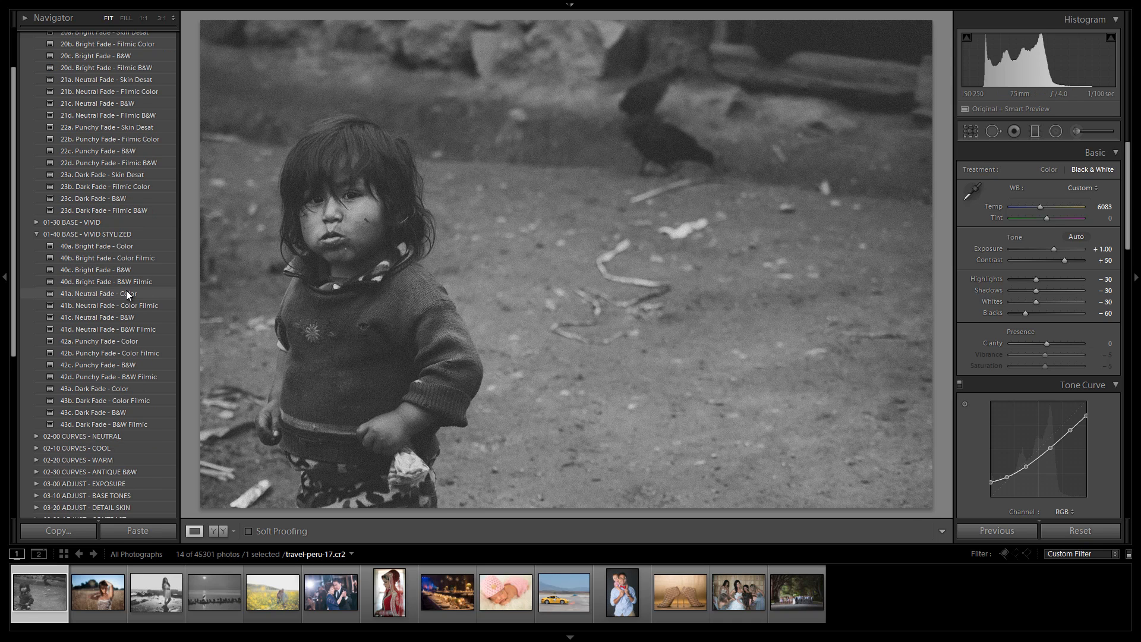
click(144, 420)
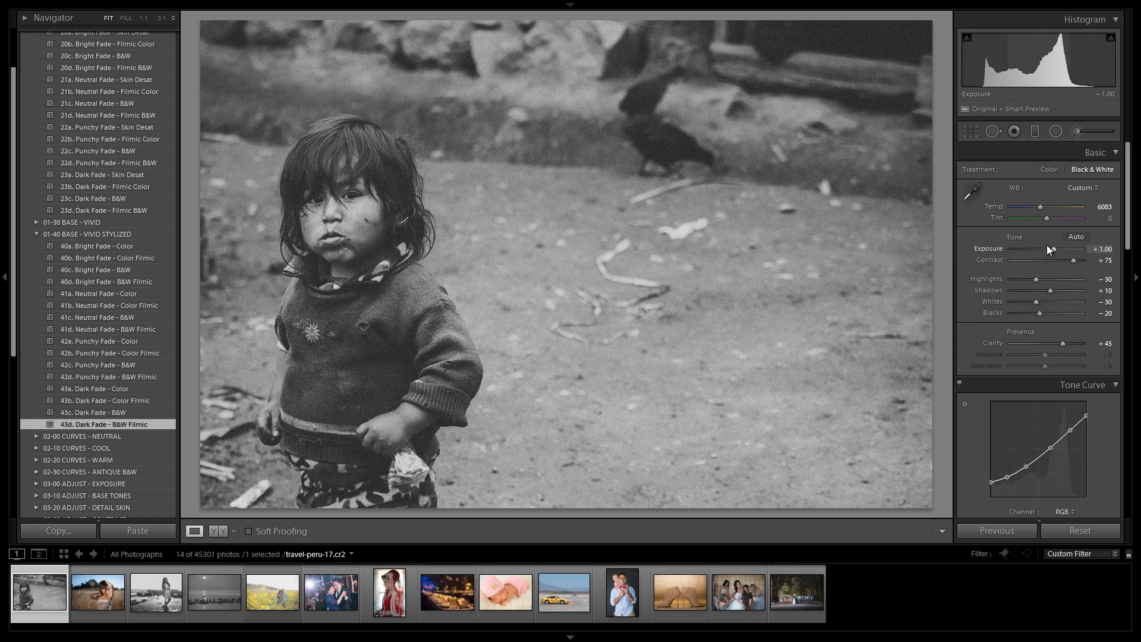
drag(1055, 249, 1052, 249)
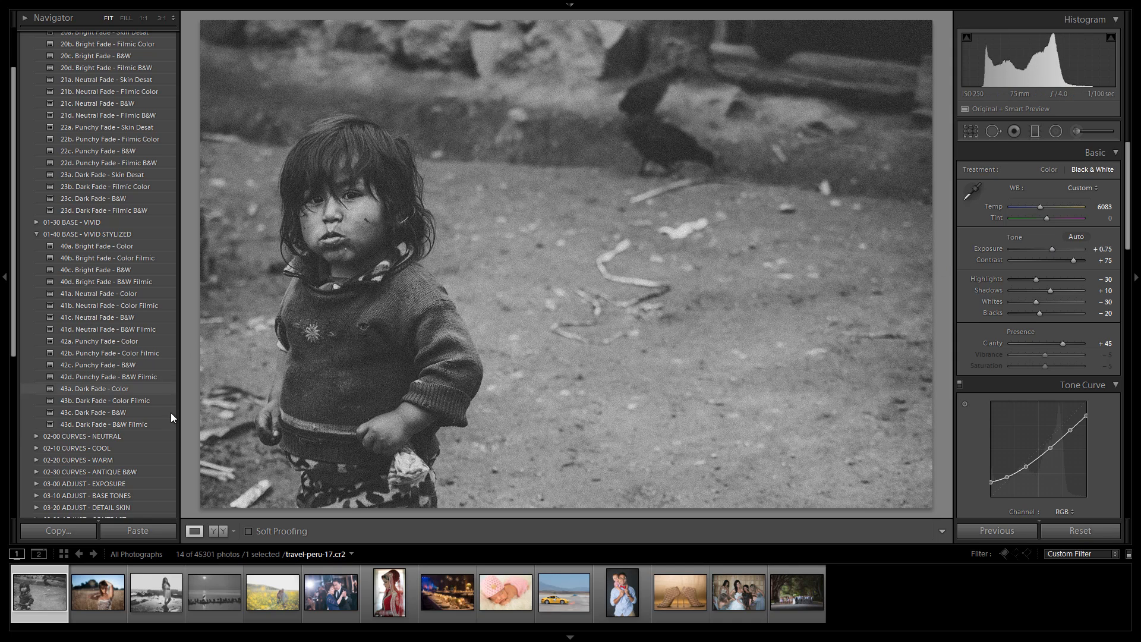
Step: Switch to the photo of the woman in the grass field and reset its develop settings
click(105, 589)
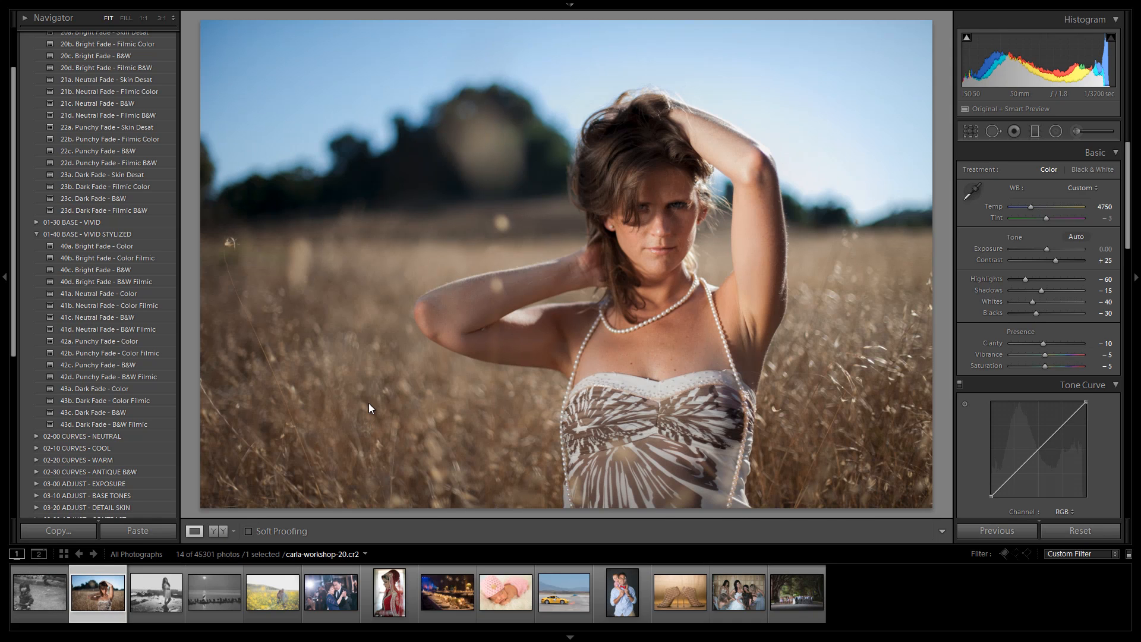
key(ctrl+shift+r)
drag(14, 304, 14, 259)
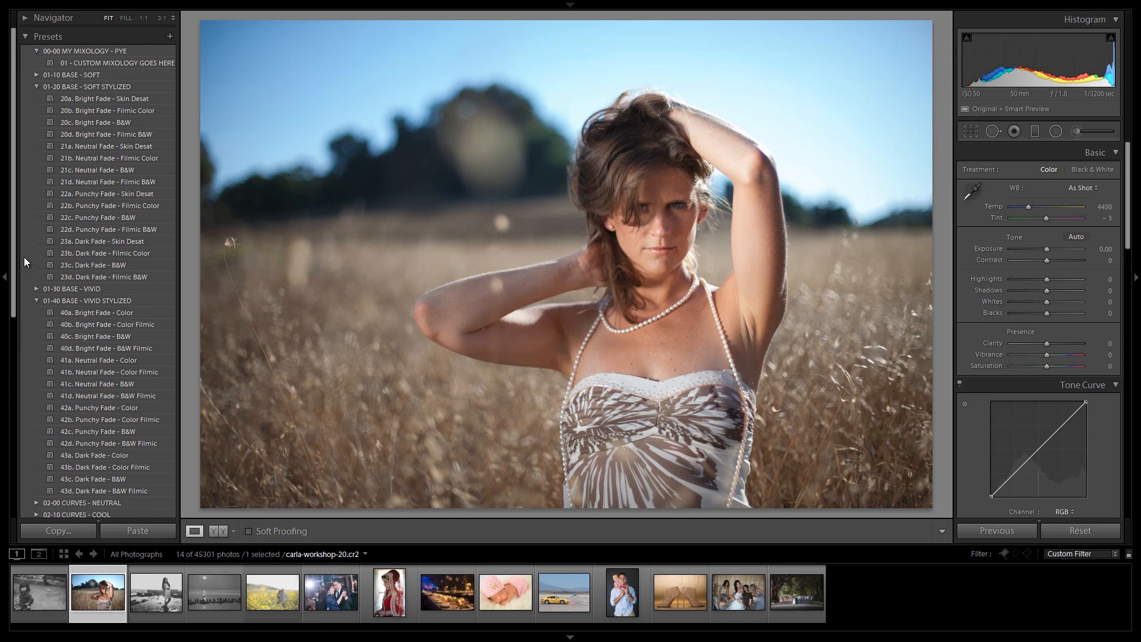
Step: Apply 11a. Extra Soft - Skin Desat from 01-10 BASE - SOFT and set the exposure to -0.08
click(34, 86)
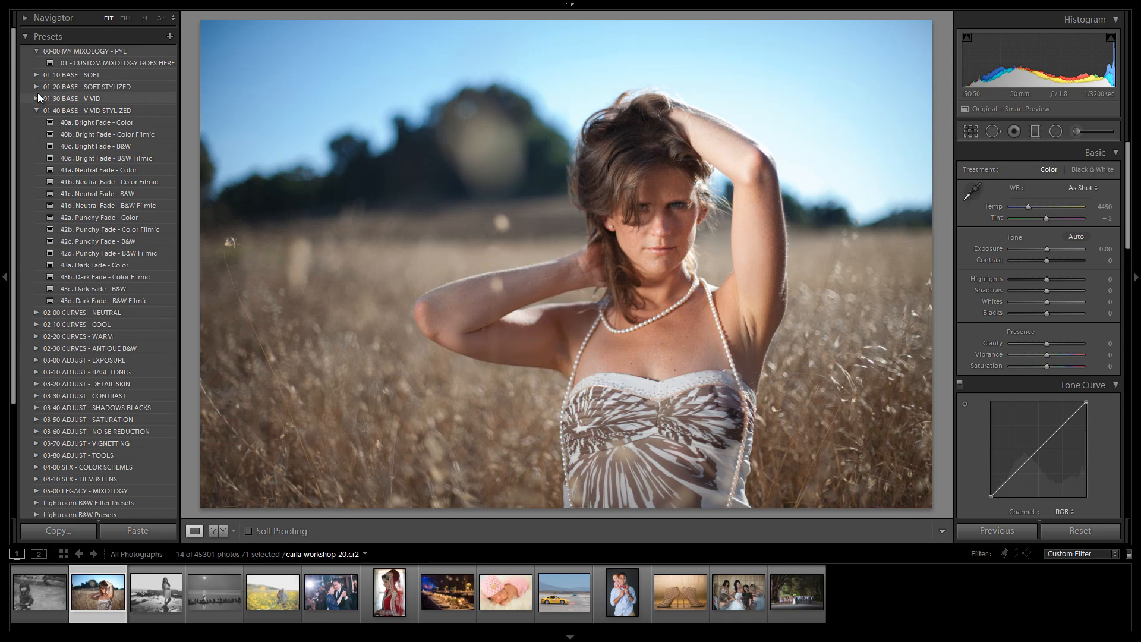
click(37, 76)
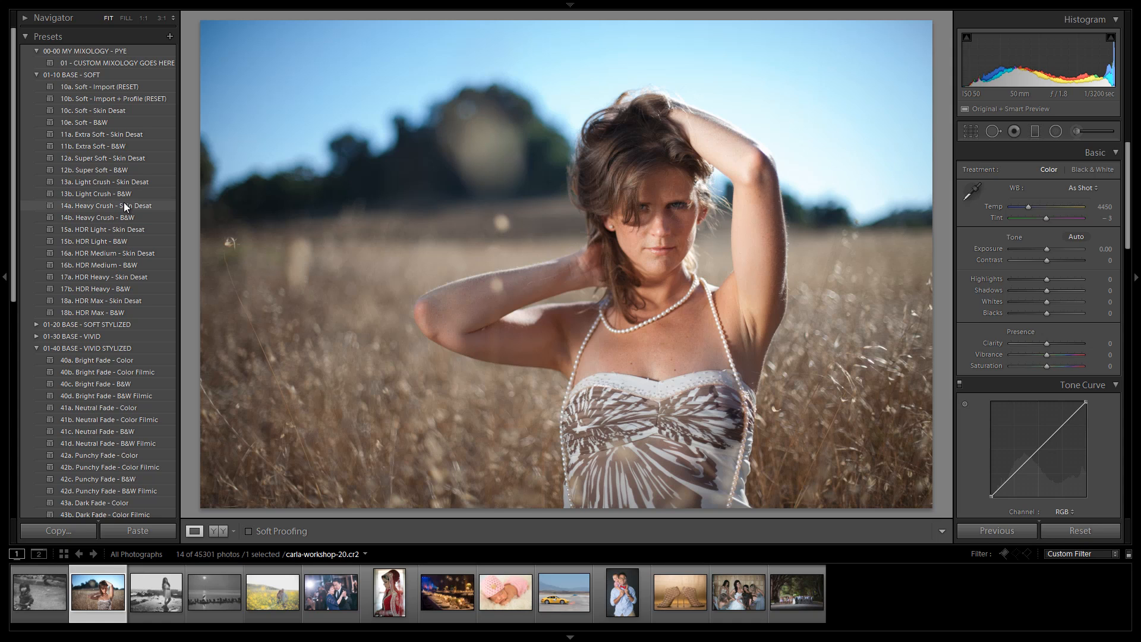
click(108, 134)
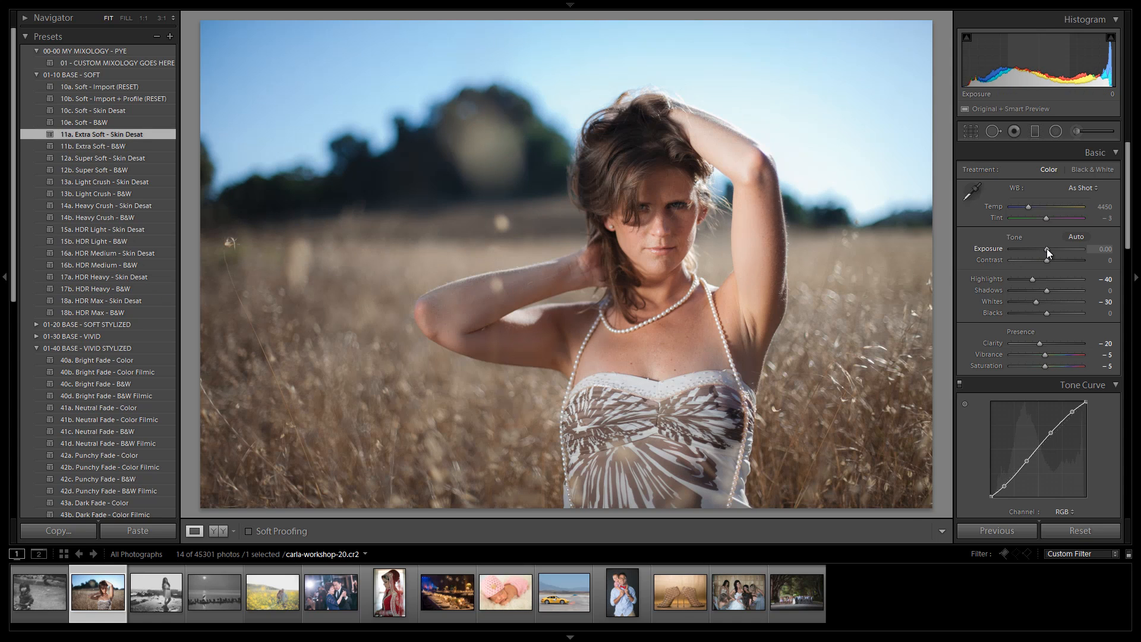
drag(1047, 253, 1046, 253)
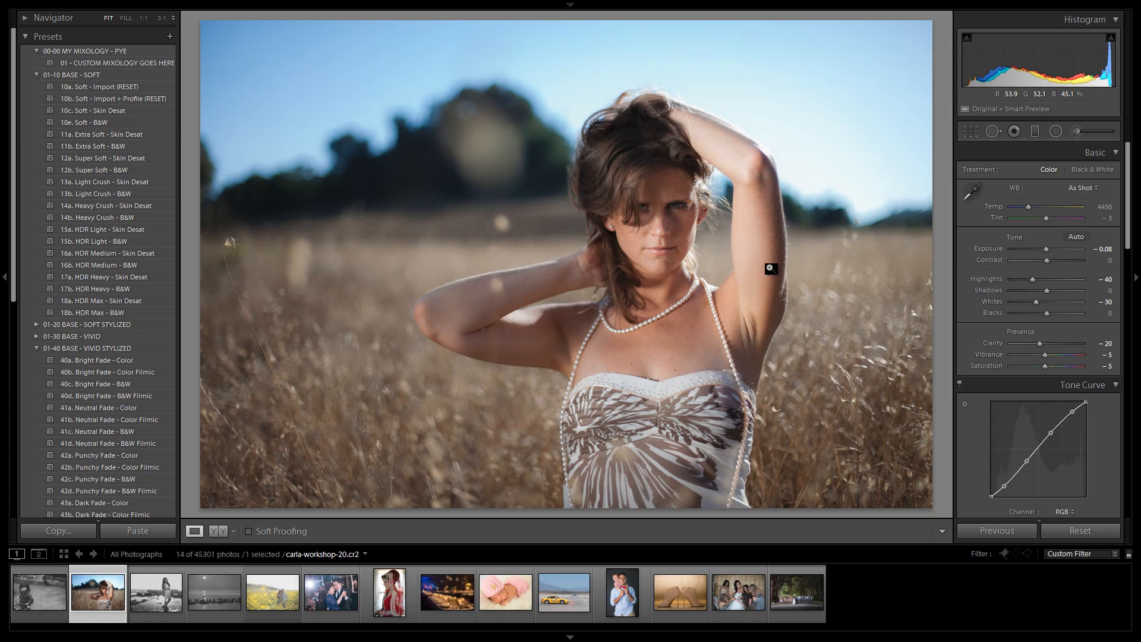
Step: Preview the 02-10 CURVES - COOL Neutral Wash presets, settle on 12d. Neutral Wash - Cool Cross, and warm the temperature to 4833
click(35, 76)
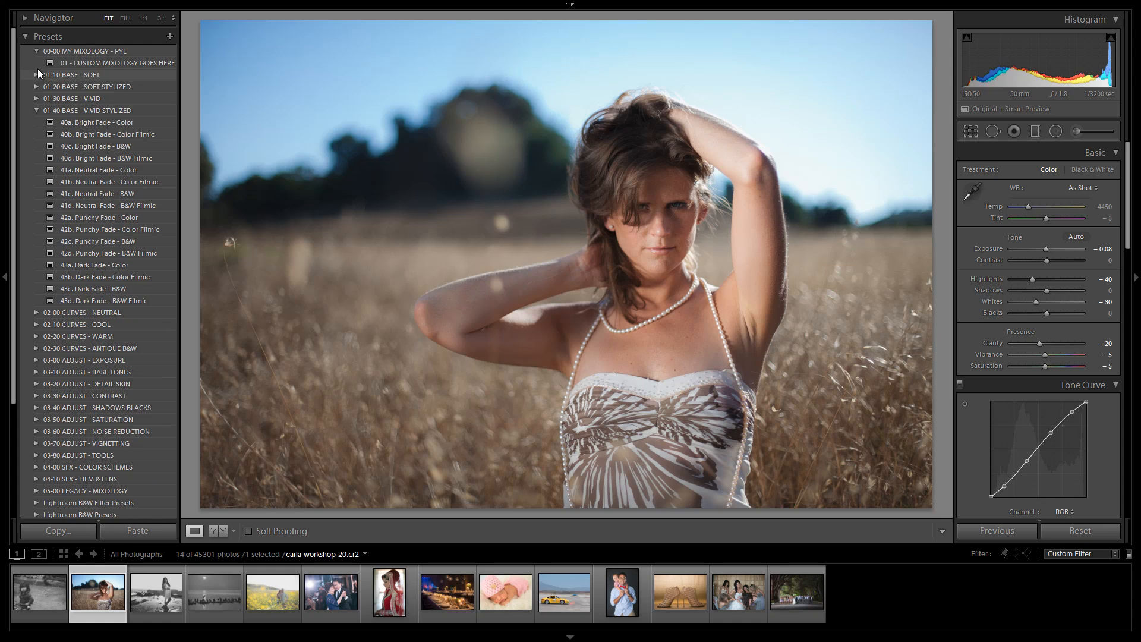
click(36, 50)
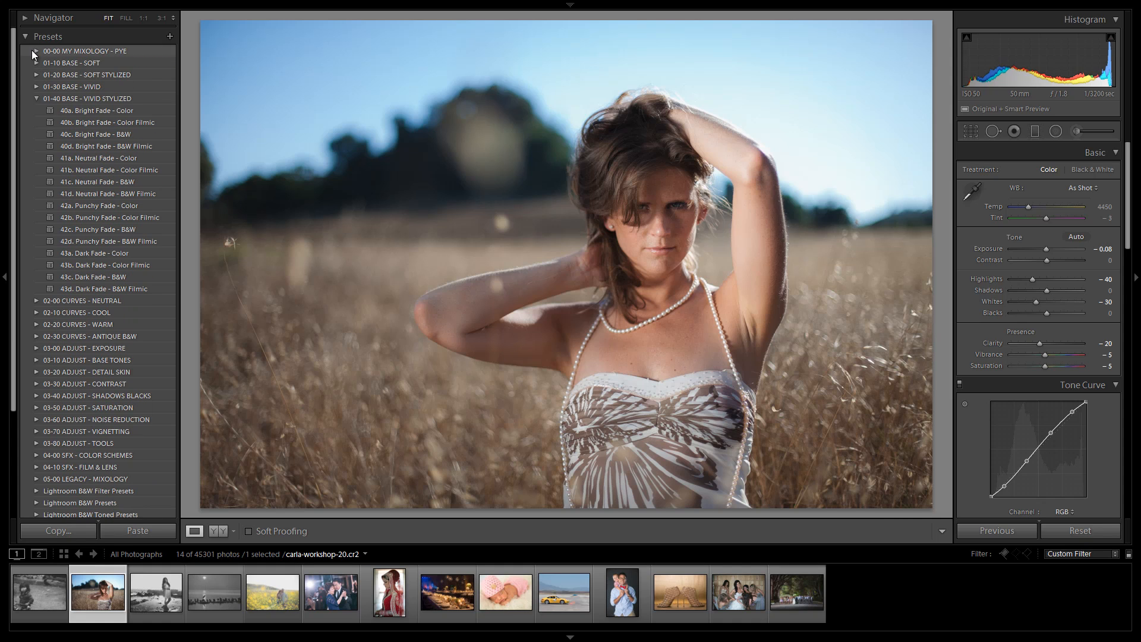
click(37, 97)
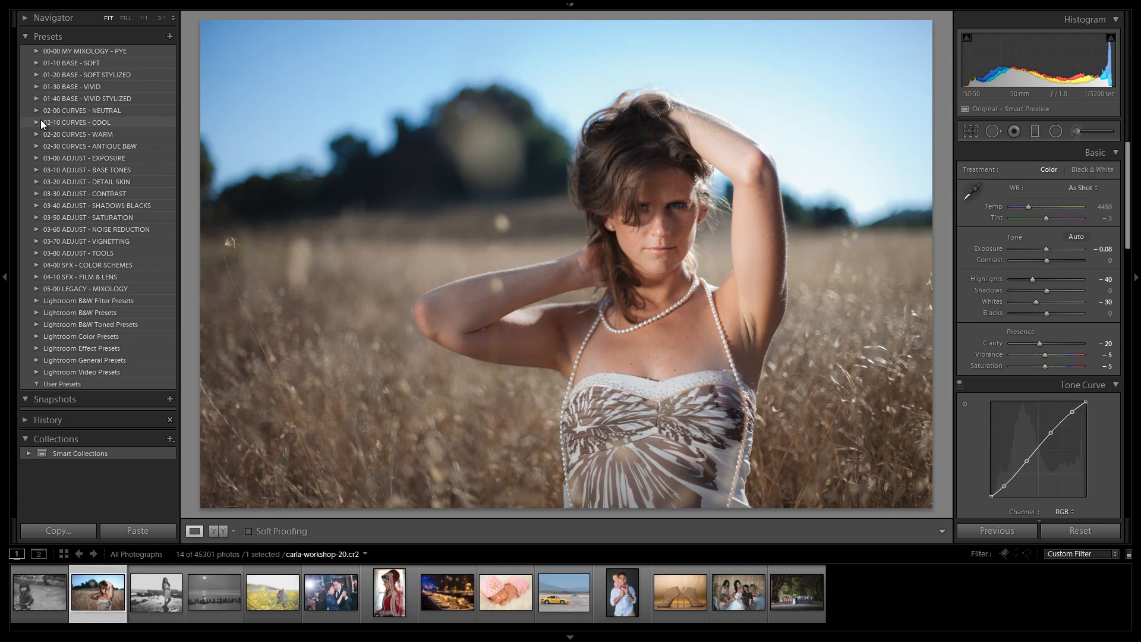
click(35, 122)
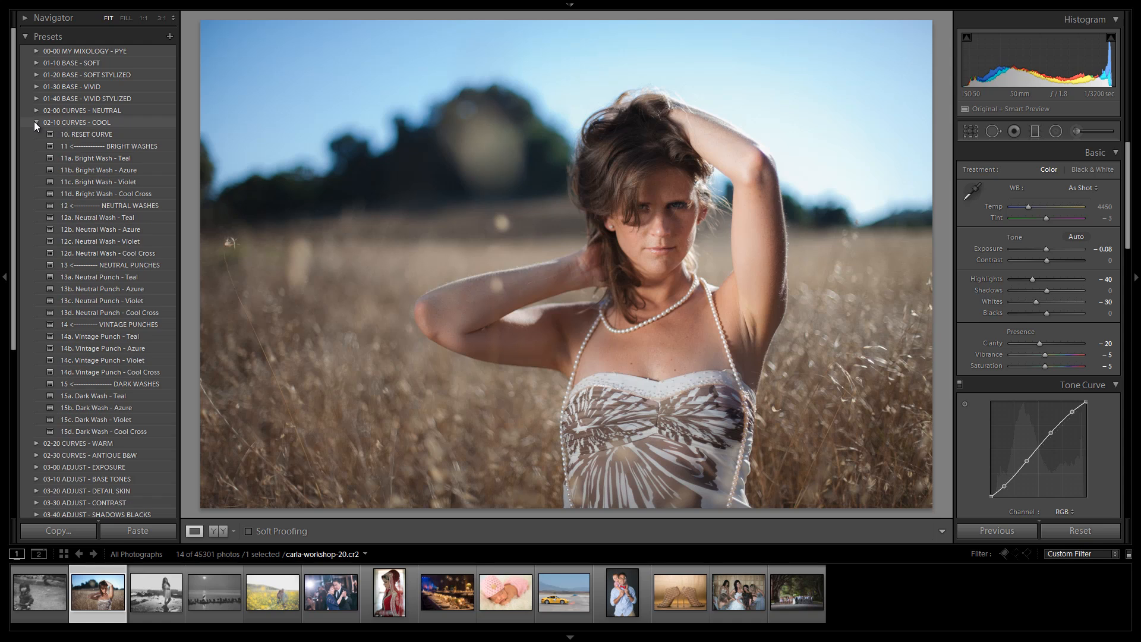
click(84, 213)
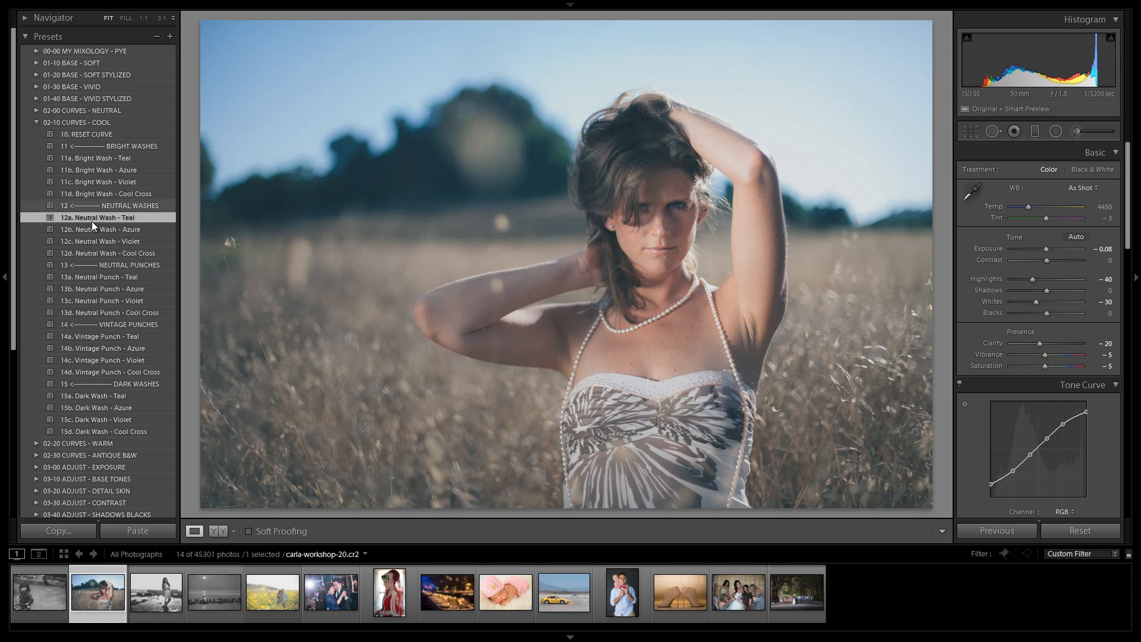
click(129, 230)
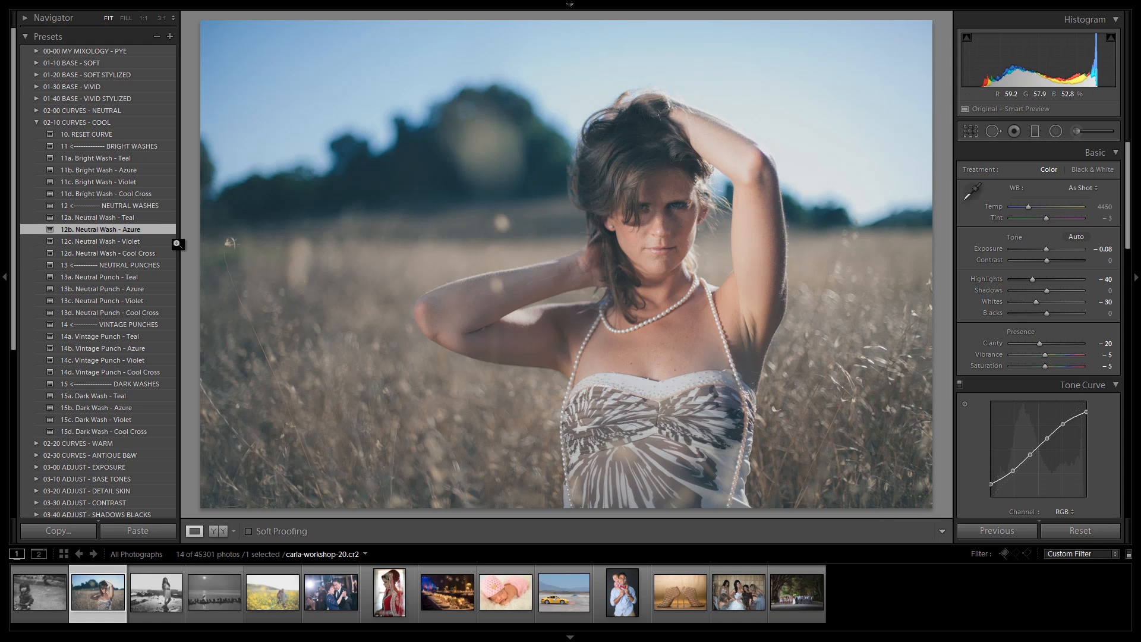
click(114, 242)
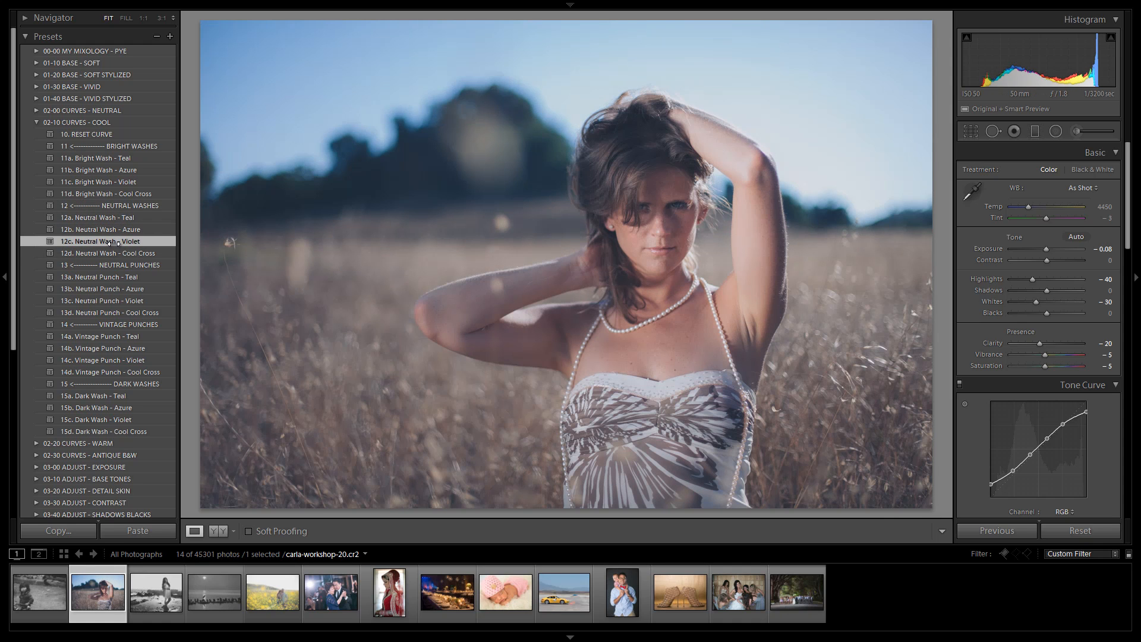
click(109, 253)
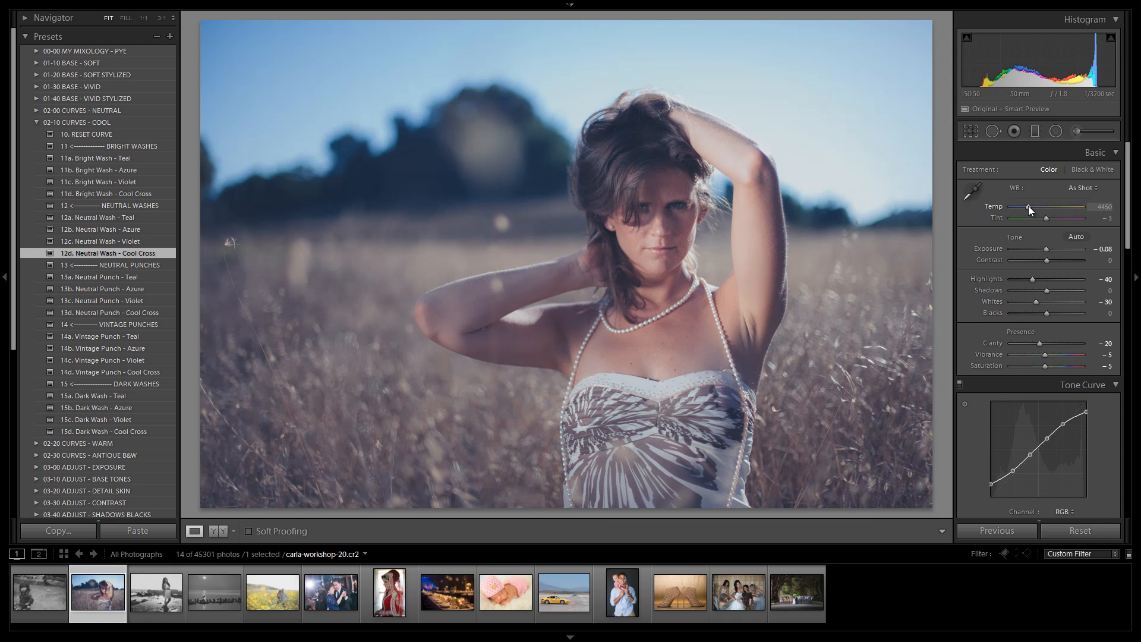
drag(1029, 206, 1032, 205)
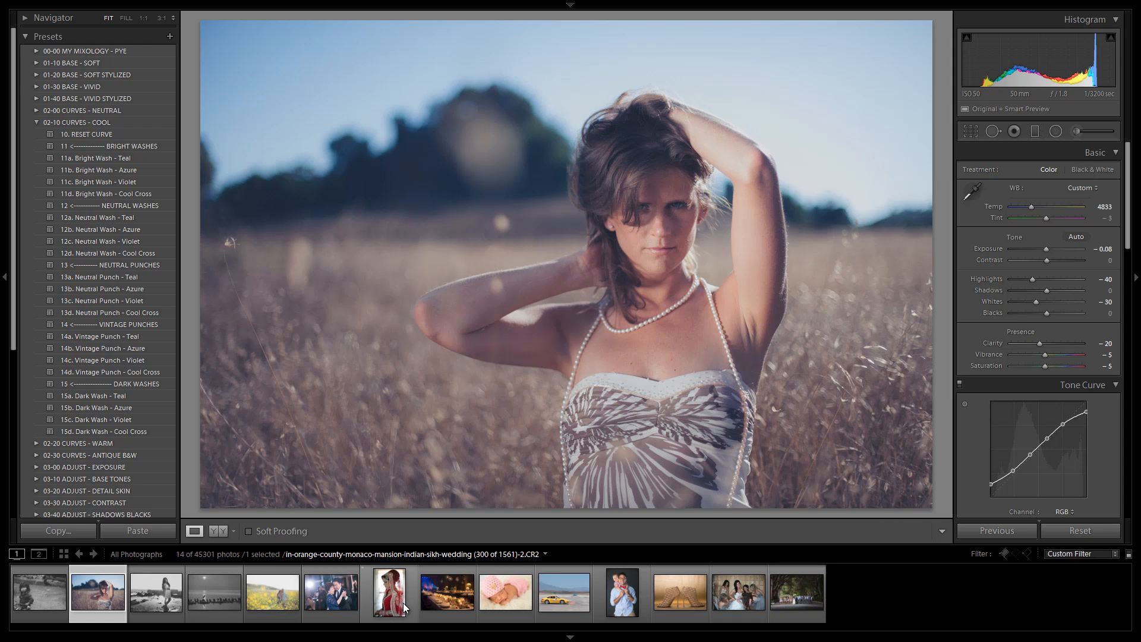
Step: Switch to the dancing couple photo, open the 01-20 BASE - SOFT STYLIZED folder, and show the photo info overlay
click(322, 605)
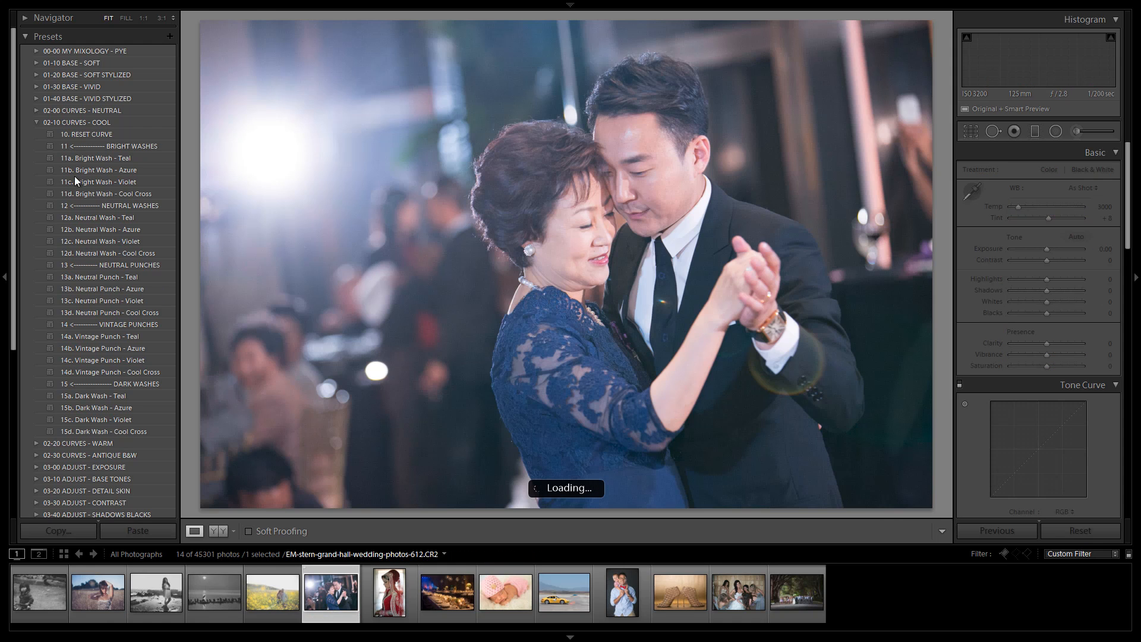
click(35, 122)
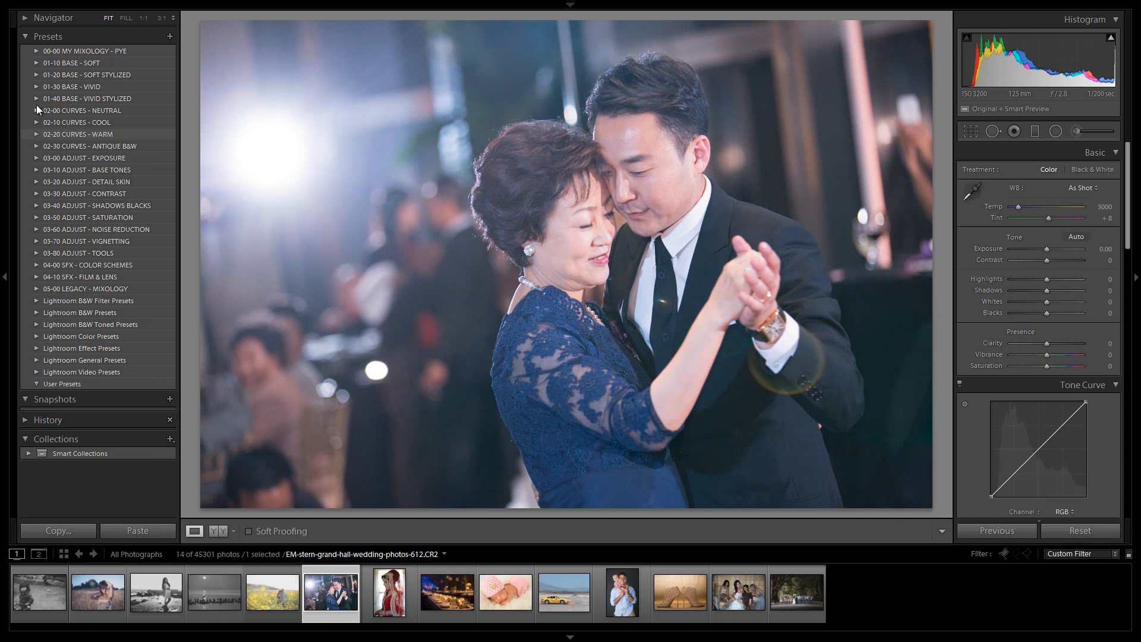
click(34, 74)
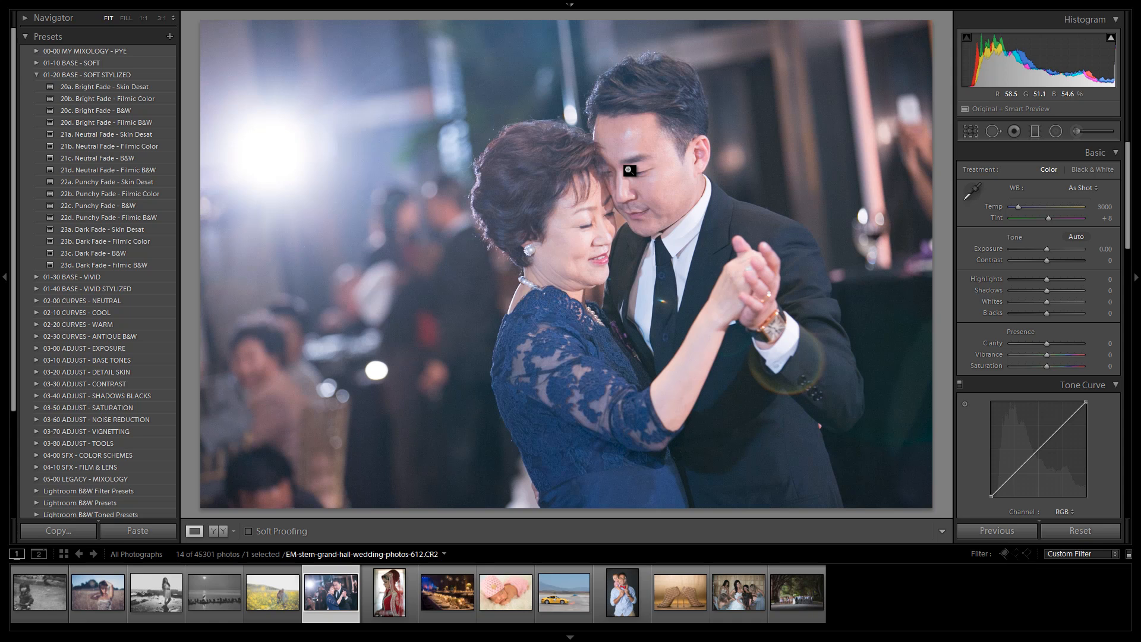
key(i)
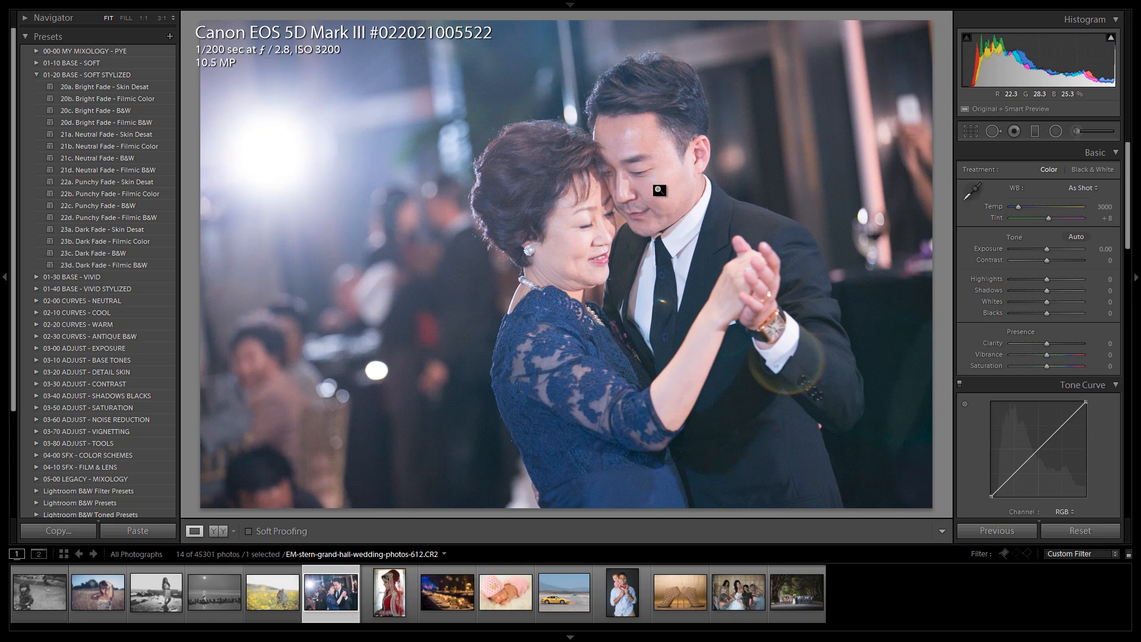
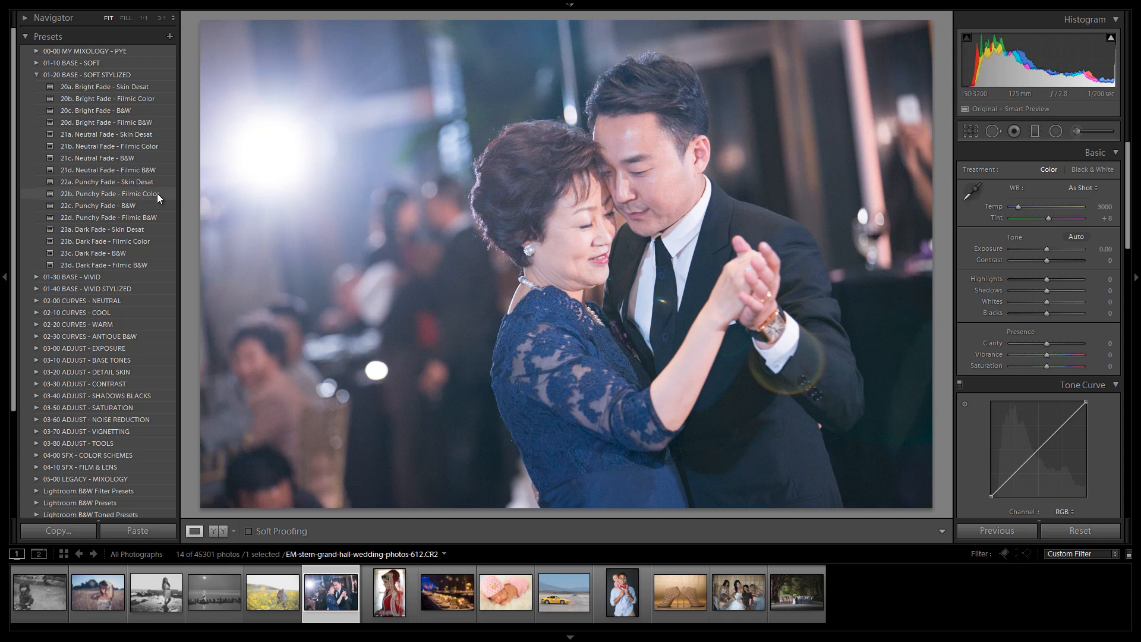
Step: Open the 01-10 BASE - SOFT folder and apply 14a. Heavy Crush - Skin Desat after trying 13a. Light Crush - Skin Desat
click(37, 73)
click(35, 64)
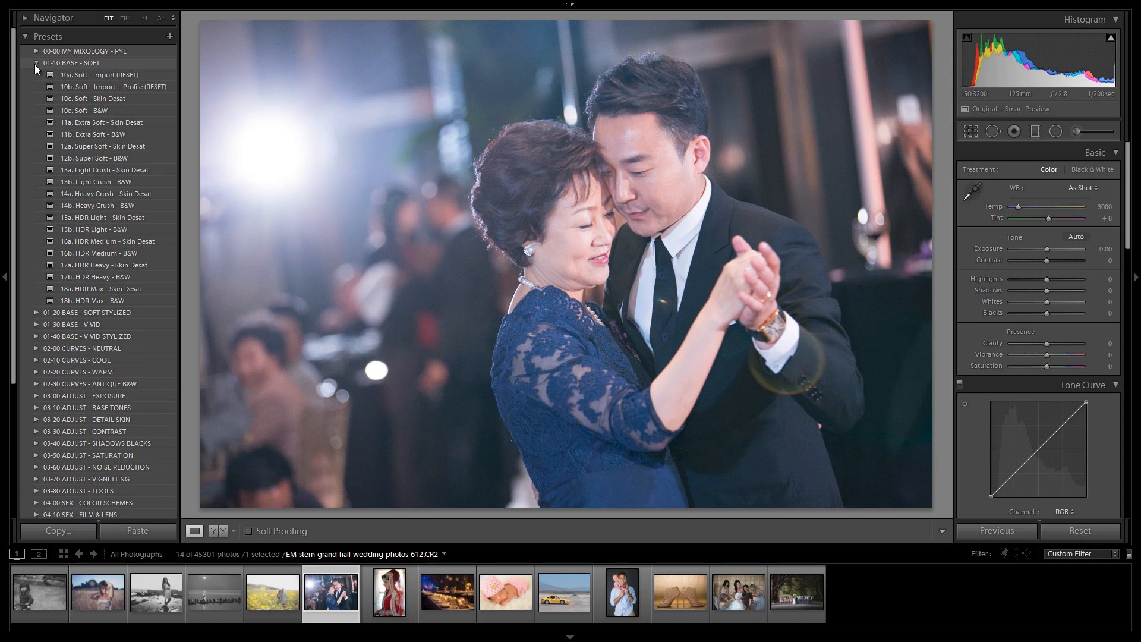
click(109, 171)
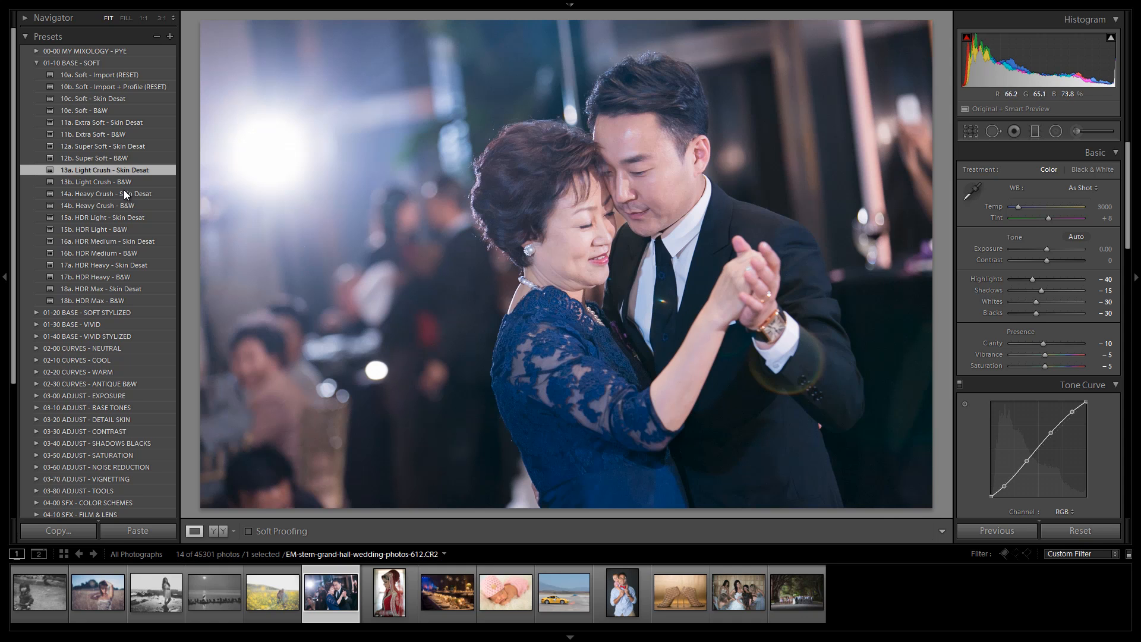
click(90, 192)
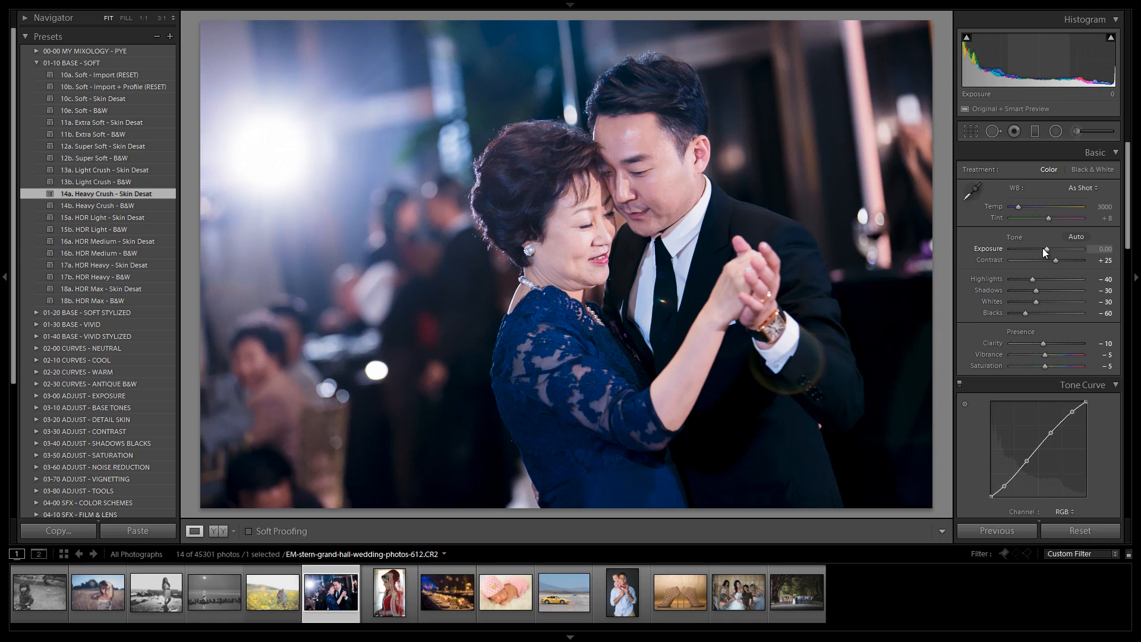
Step: Set the dancing couple photo's exposure to -0.25 and its temperature to 3167
drag(1046, 252, 1044, 250)
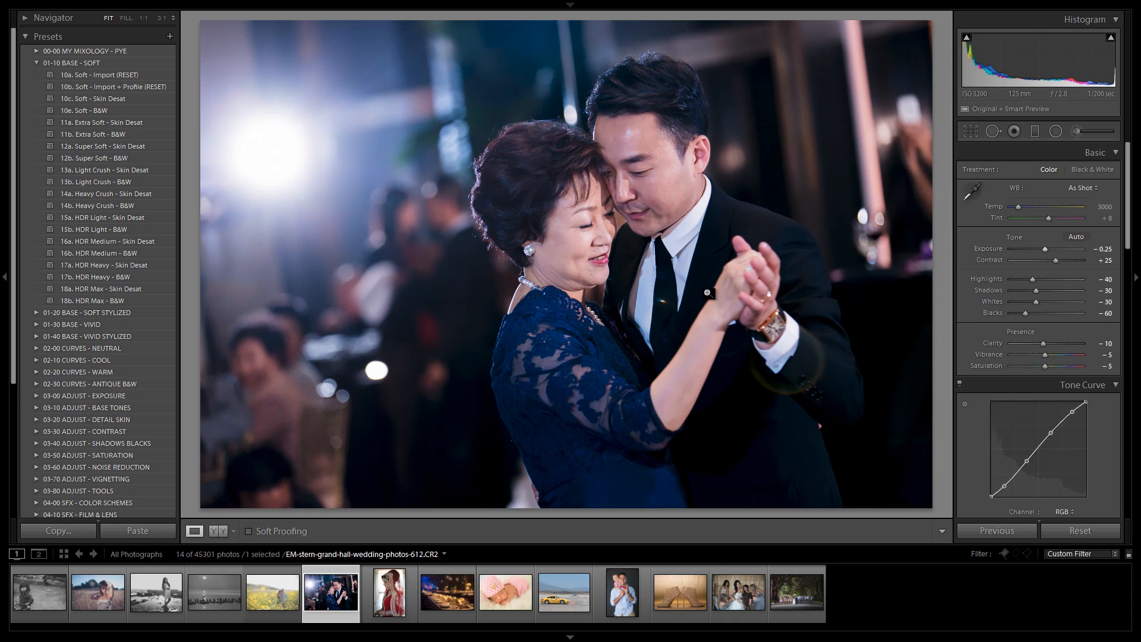
drag(1017, 206, 1018, 207)
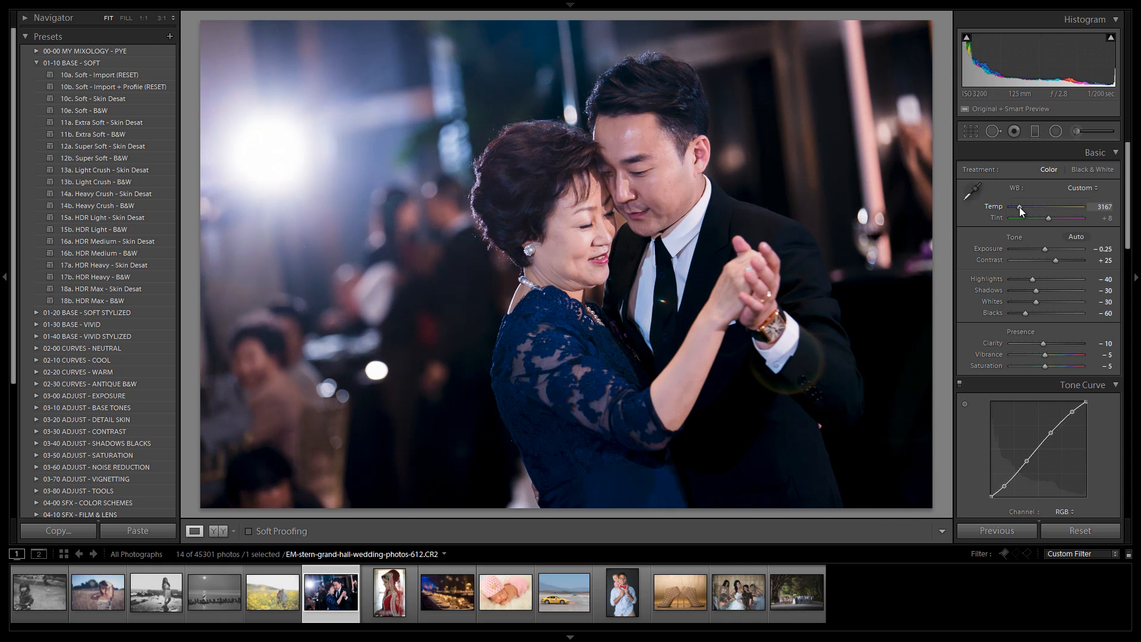
click(1020, 207)
Step: Switch to the bride photo and apply 11a. Extra Soft - Skin Desat after comparing it with 10c. Soft - Skin Desat
click(400, 585)
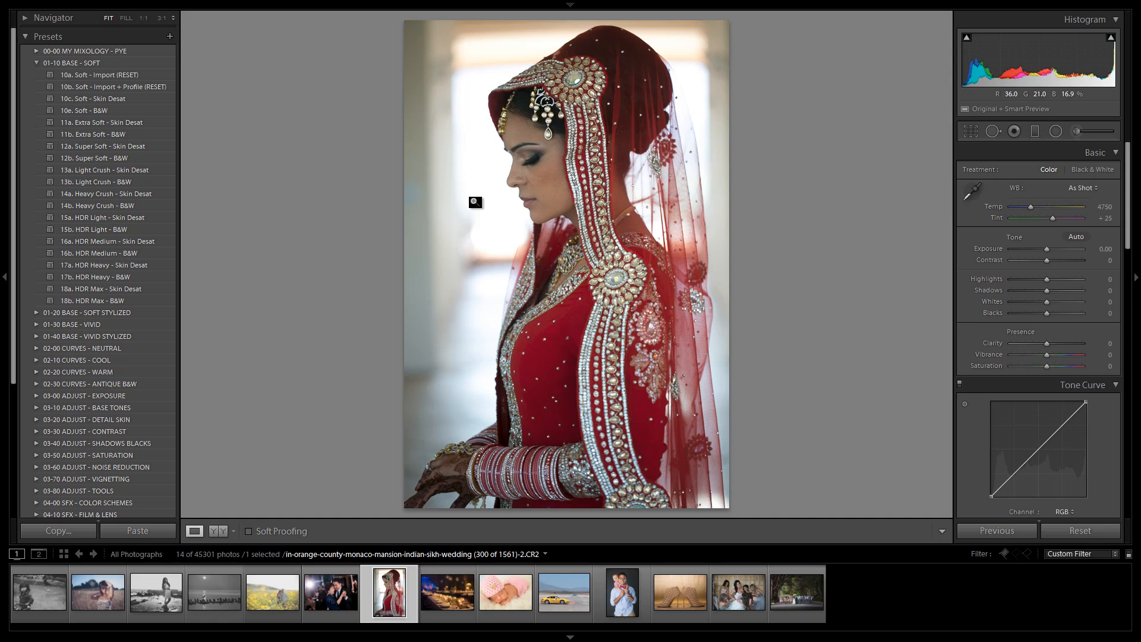
click(101, 122)
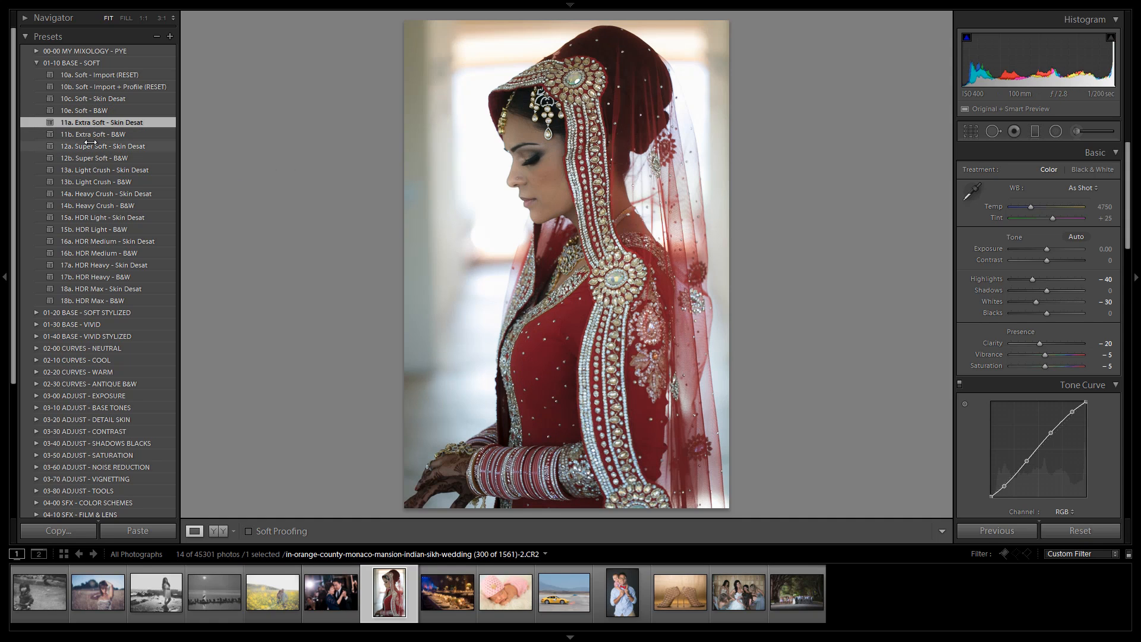
click(105, 98)
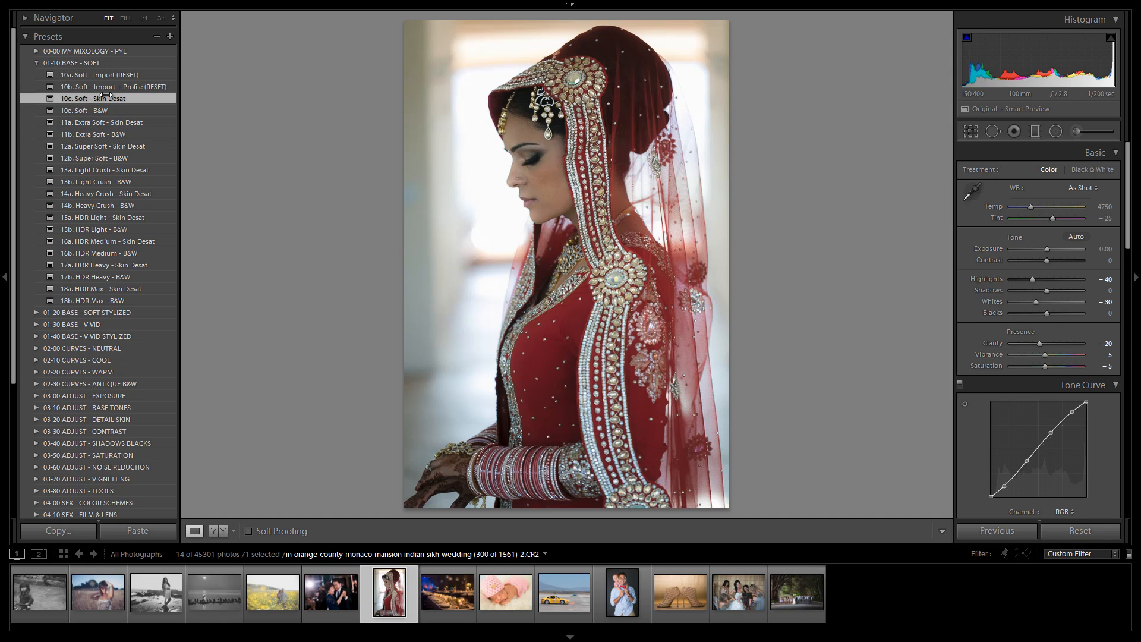
click(117, 123)
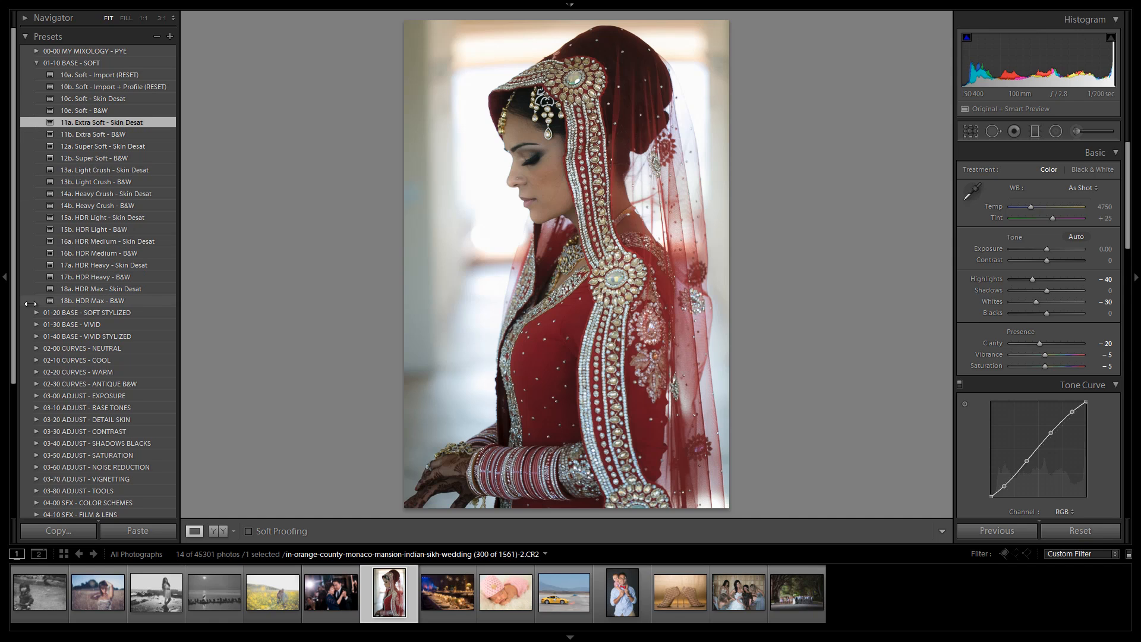
Step: Open the 03-00 ADJUST - EXPOSURE folder and apply 06. Brighten +0.5 after previewing 07. Brighten +1.0
click(103, 395)
scroll(103, 392, down, 2)
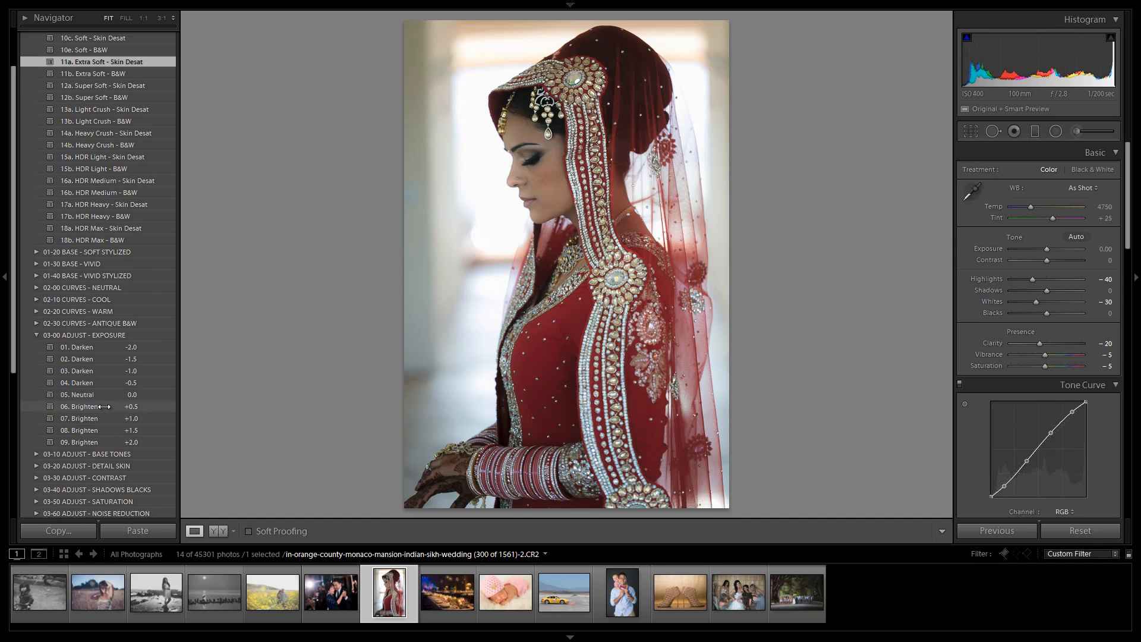
click(103, 406)
click(105, 418)
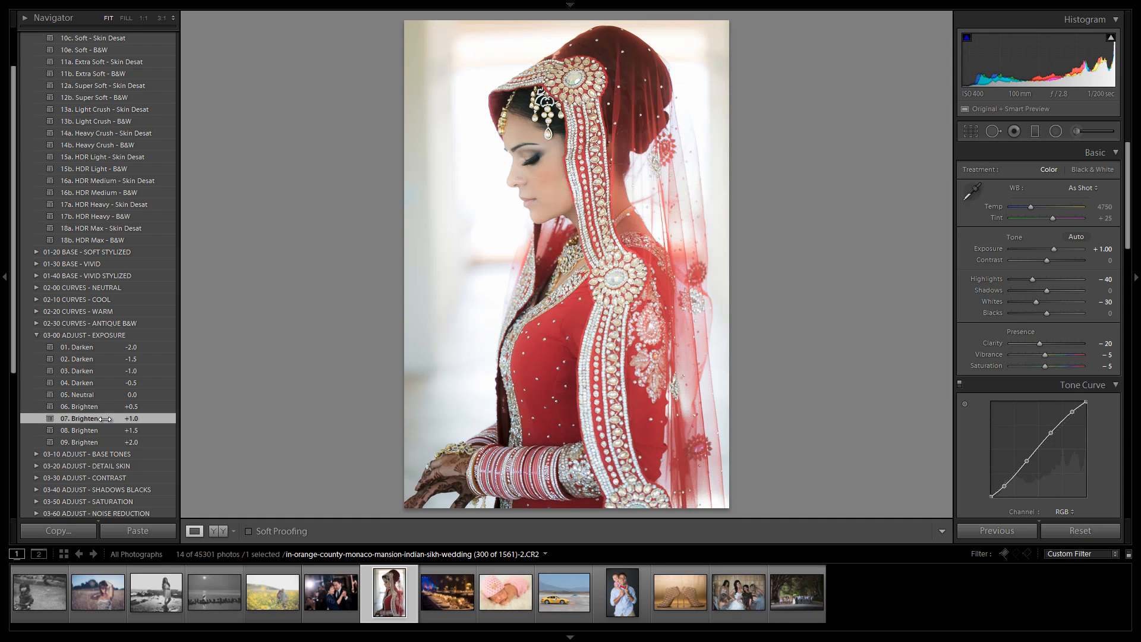
click(116, 410)
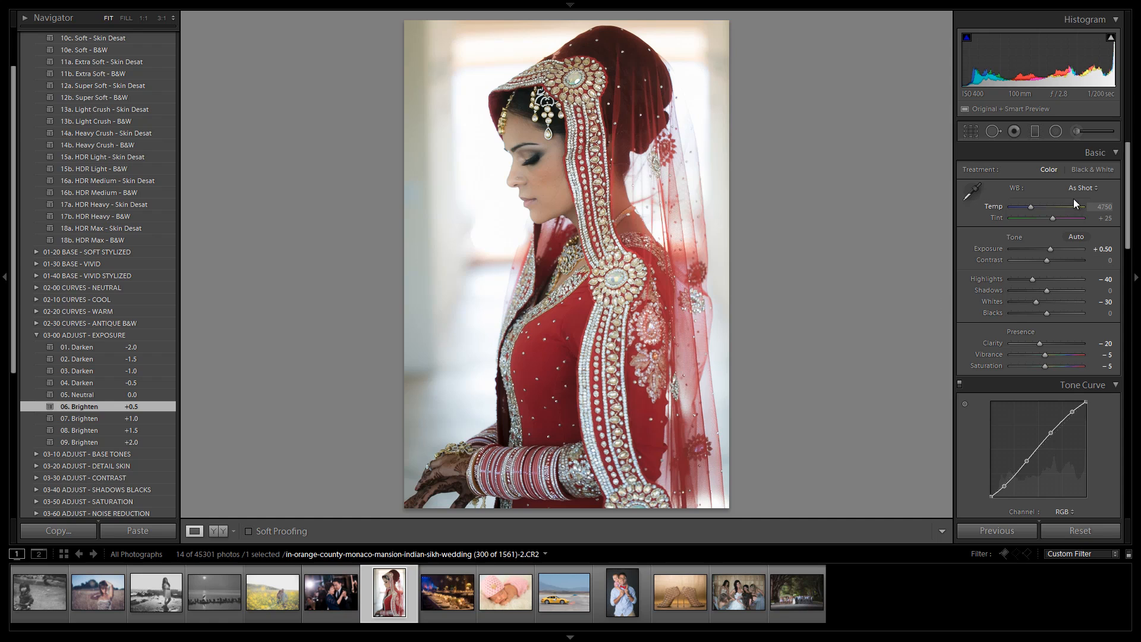
Step: Open the Adjustment Brush and choose the 11 General | All Purpose brush effect
click(1075, 130)
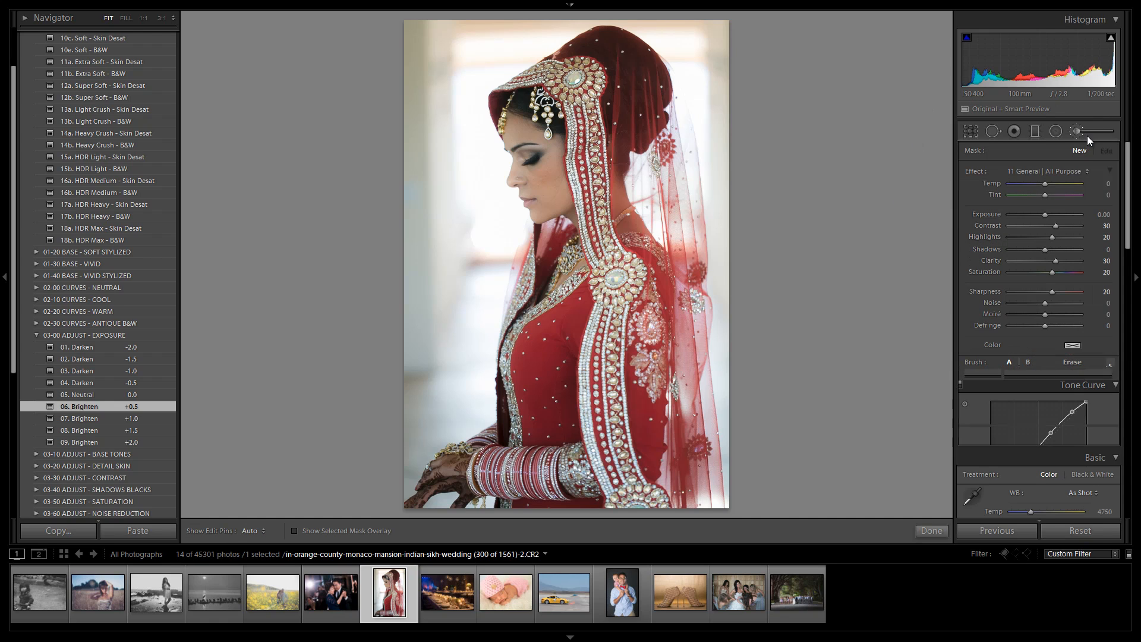
click(1051, 169)
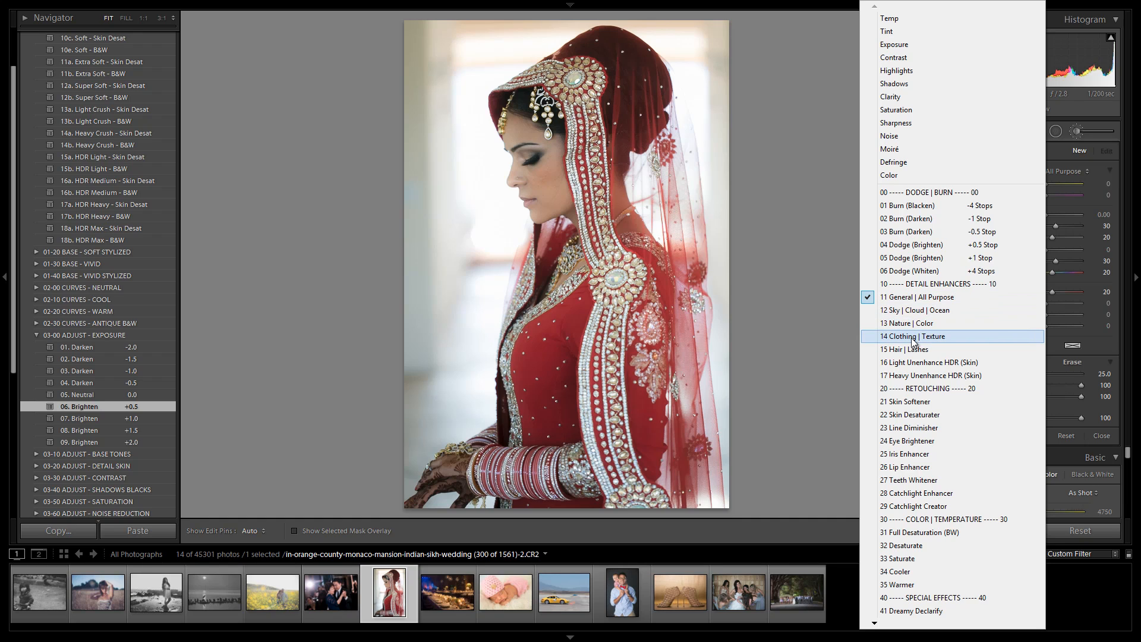
click(933, 301)
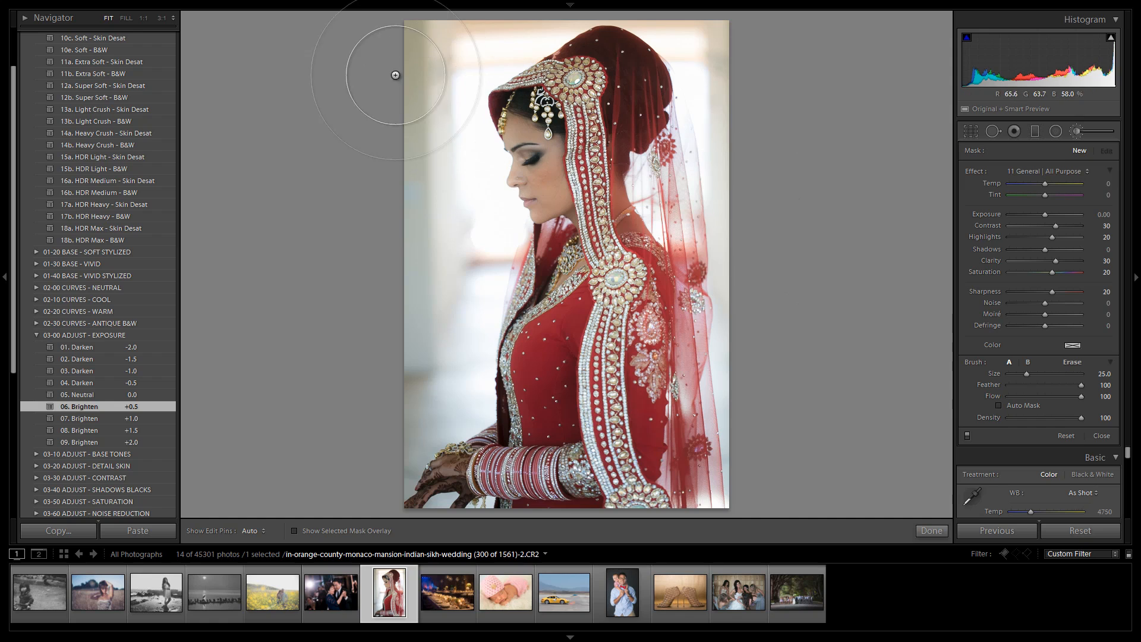
Step: Enlarge the brush to size 38 and paint a stroke across the bride's veil and dress
key(h)
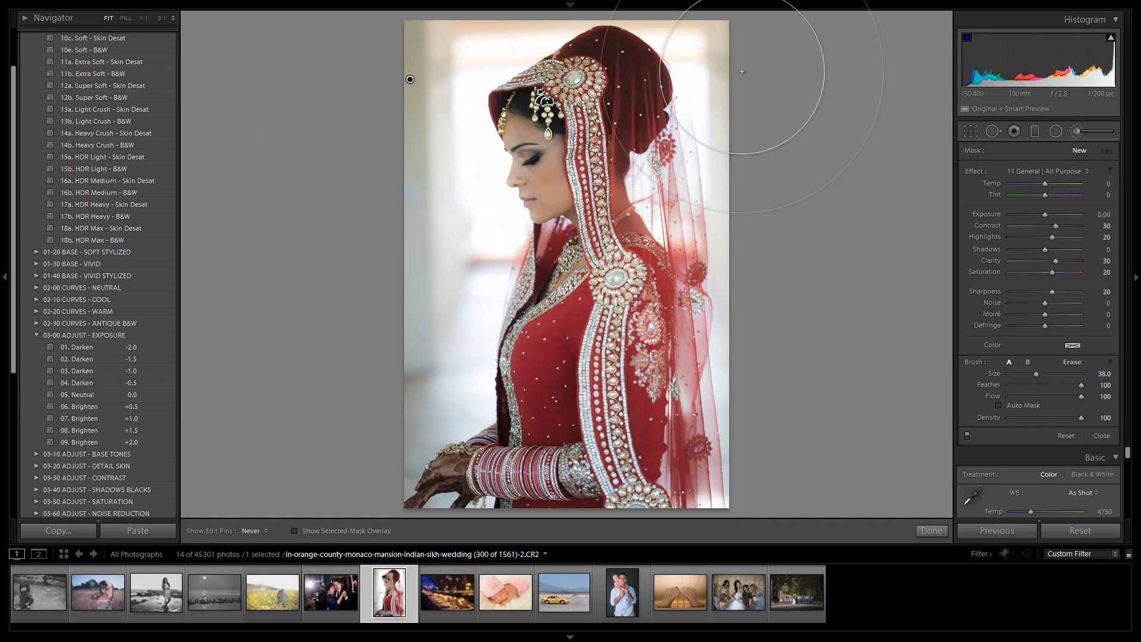
key(bracketright)
key(bracketright)
key(bracketright)
mouse_move(771, 248)
mouse_down()
mouse_move(678, 344)
mouse_move(523, 452)
mouse_up()
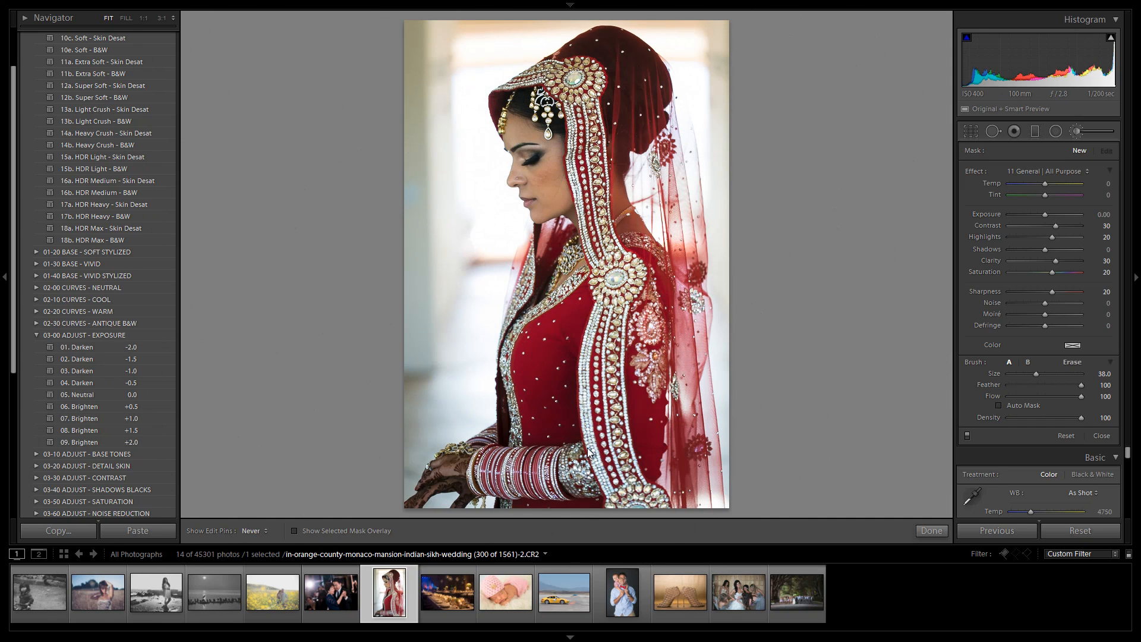
Step: Erase part of the brush mask around the bride's head and close the Adjustment Brush
key(h)
click(527, 143)
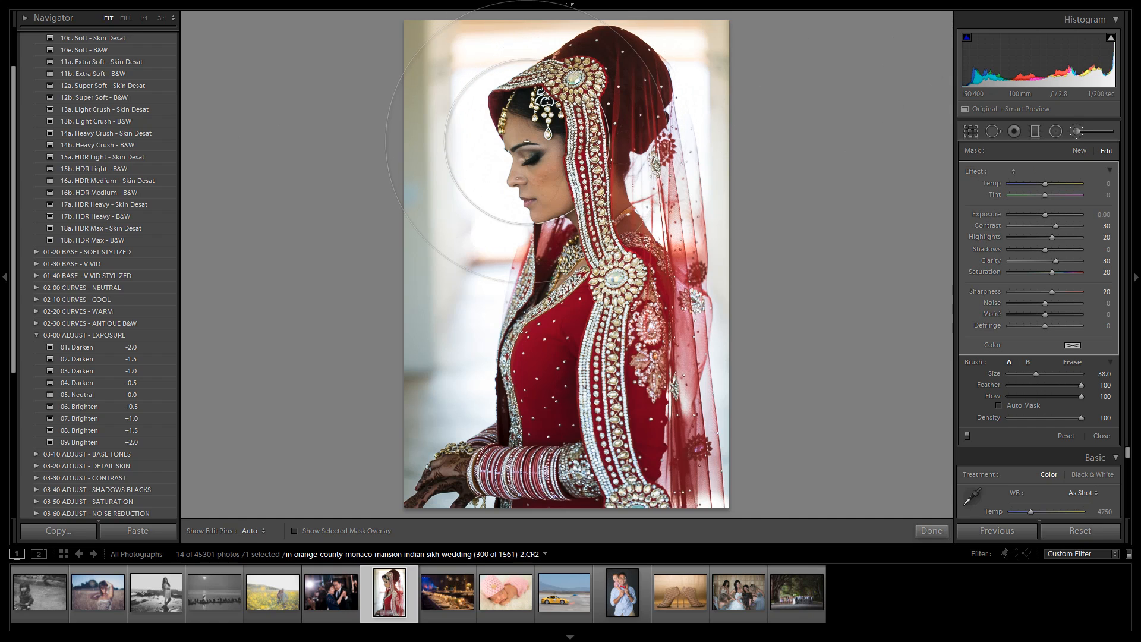
key(alt)
key(h)
key(bracketright)
key(bracketright)
key(bracketright)
key(bracketright)
key(bracketright)
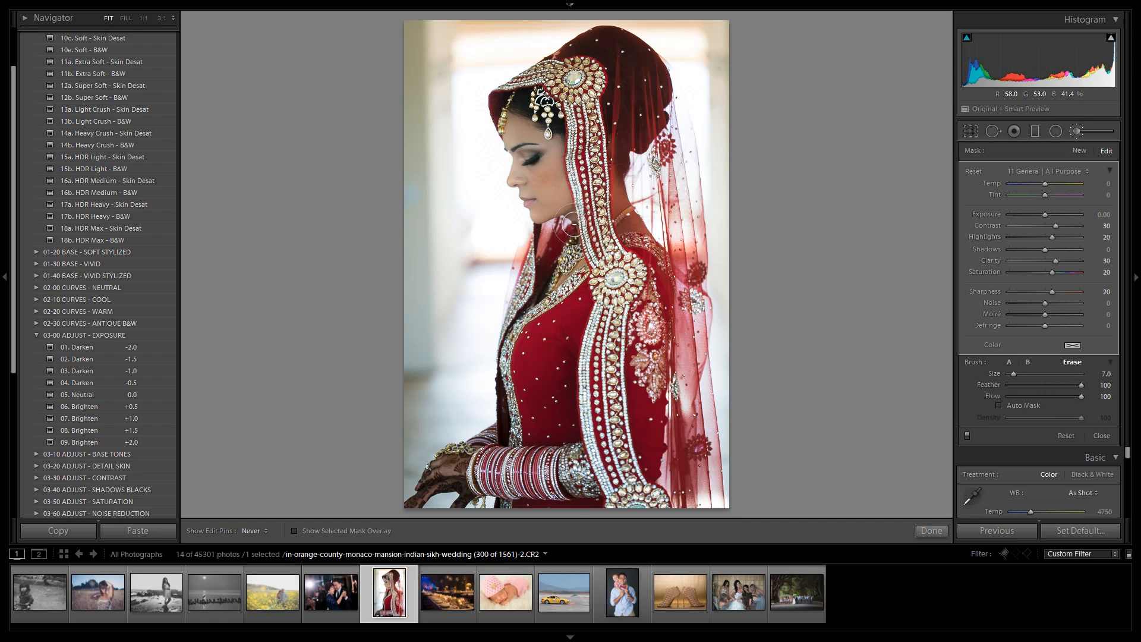
drag(530, 177, 504, 114)
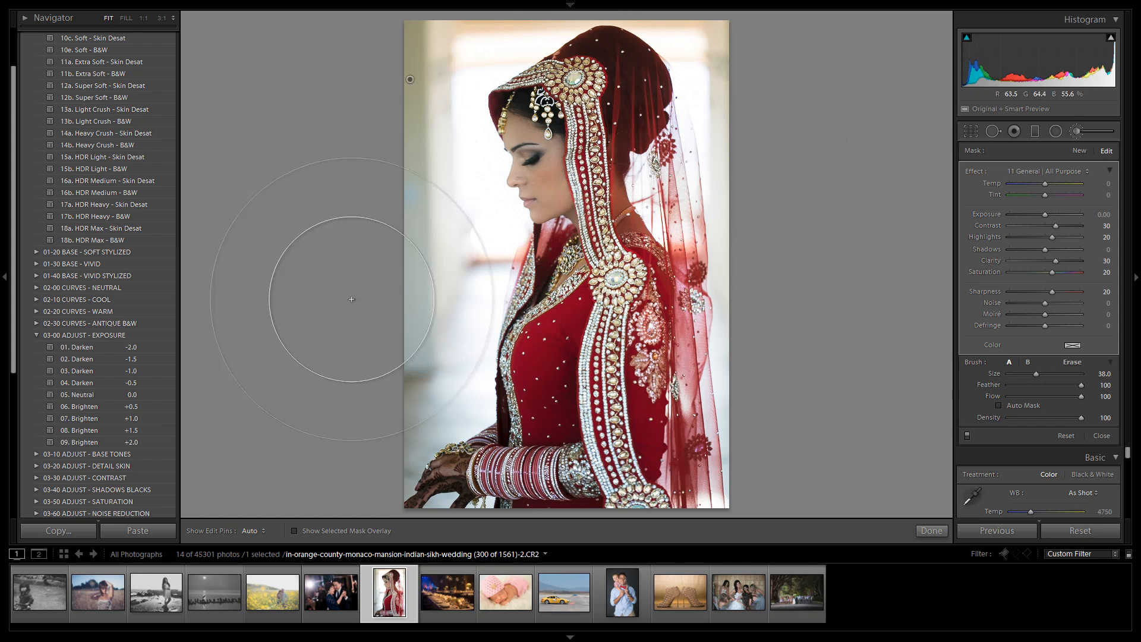
click(1076, 132)
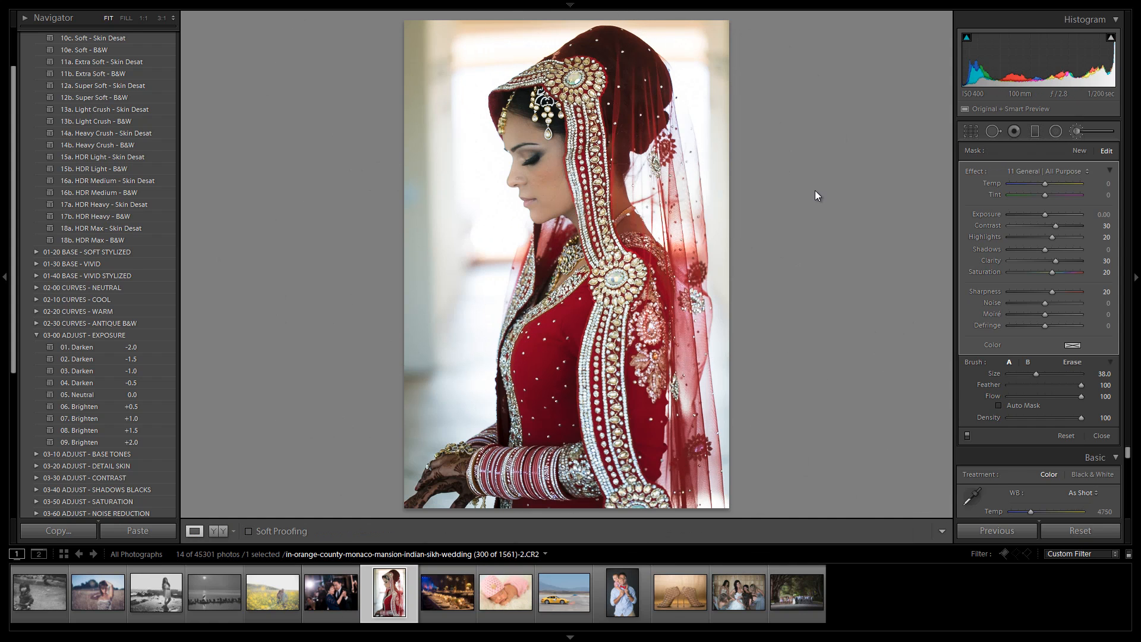
Step: Compare the before and after views of the bride photo
key(backslash)
key(backslash)
key(backslash)
key(backslash)
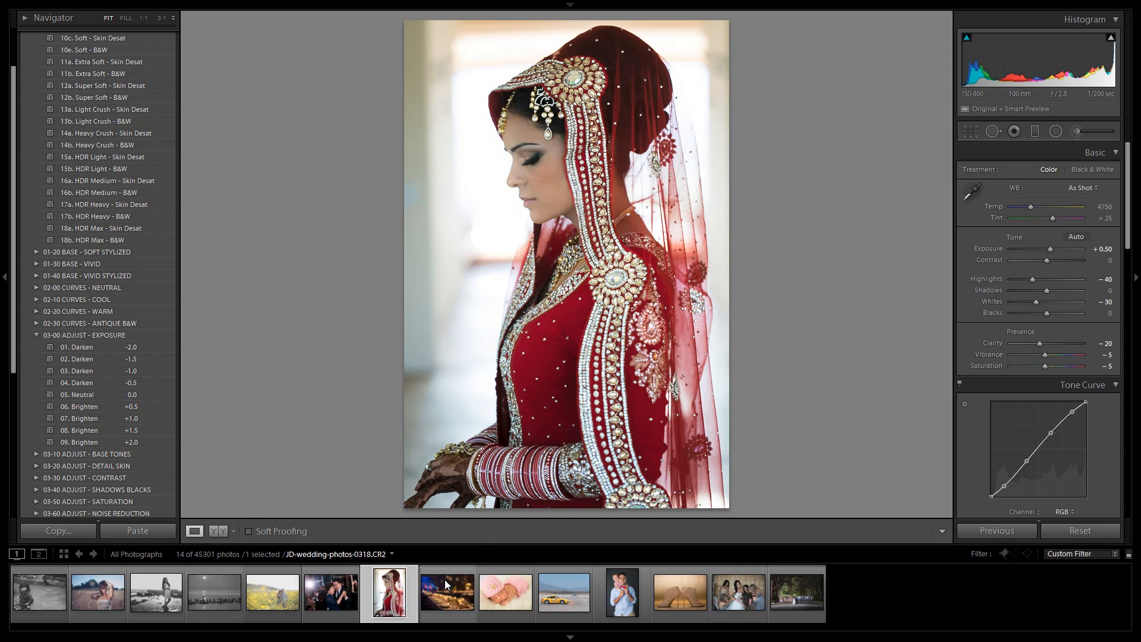
Step: Switch to the baby photo and set the white balance with the eyedropper on the white fur
click(502, 593)
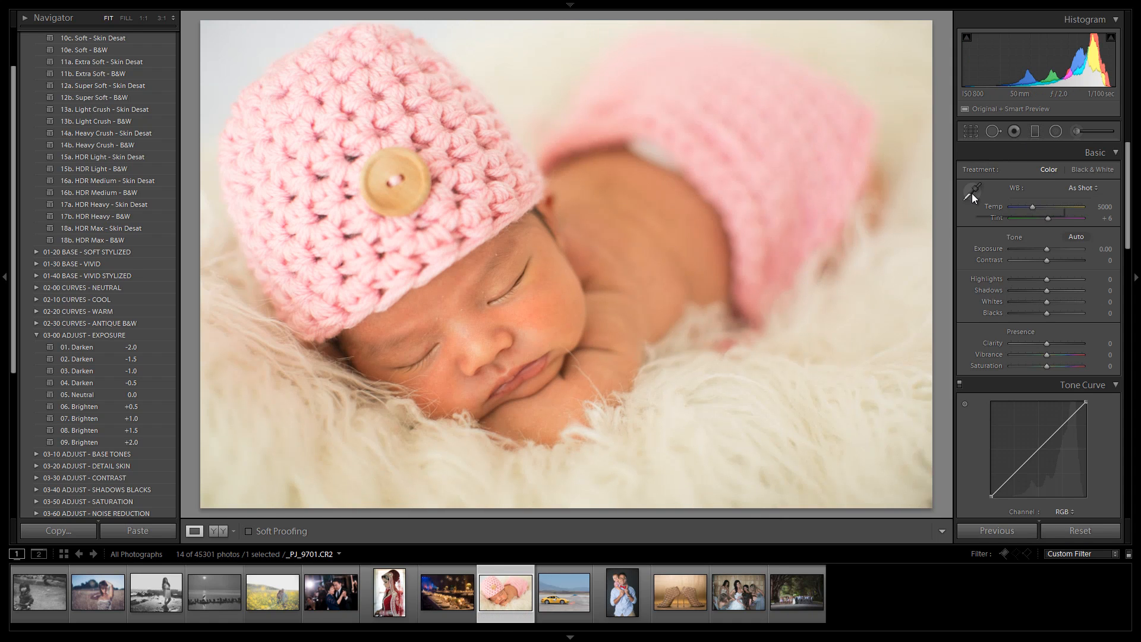
scroll(77, 205, up, 3)
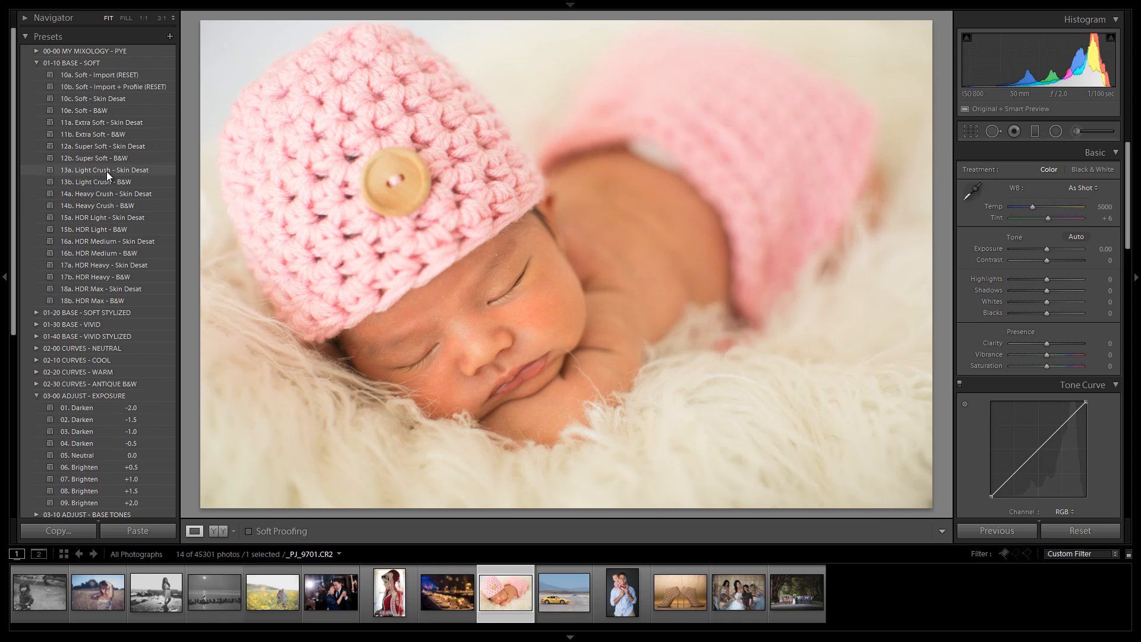
click(972, 191)
click(659, 408)
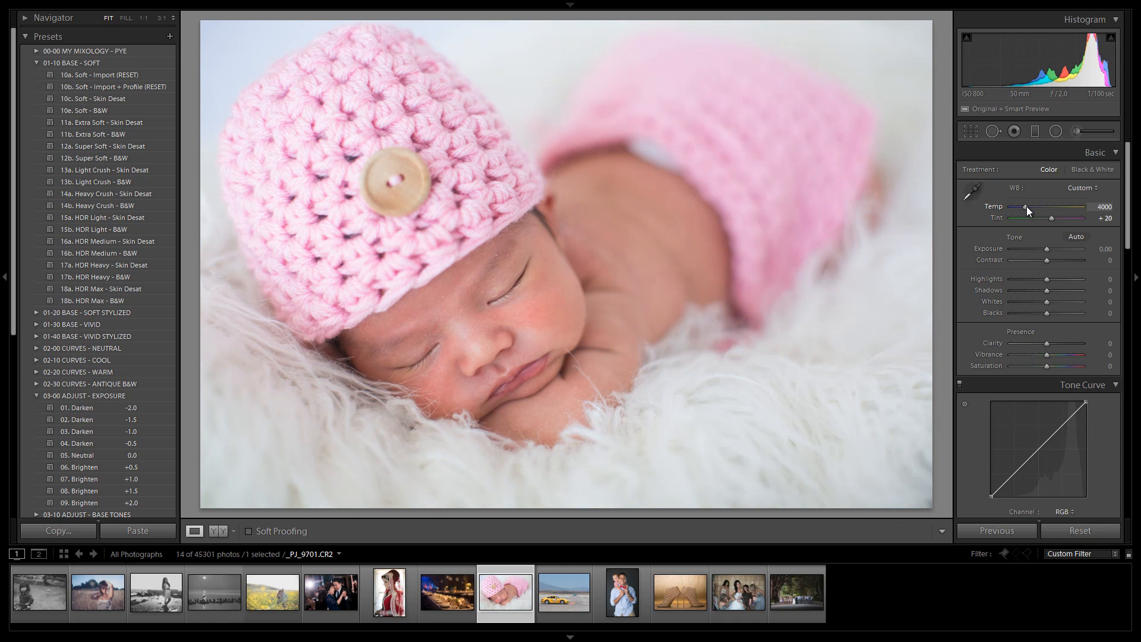
drag(1026, 205, 1025, 206)
Step: Apply 12a. Super Soft - Skin Desat and set the exposure to +0.08 and temperature to 4250
click(78, 145)
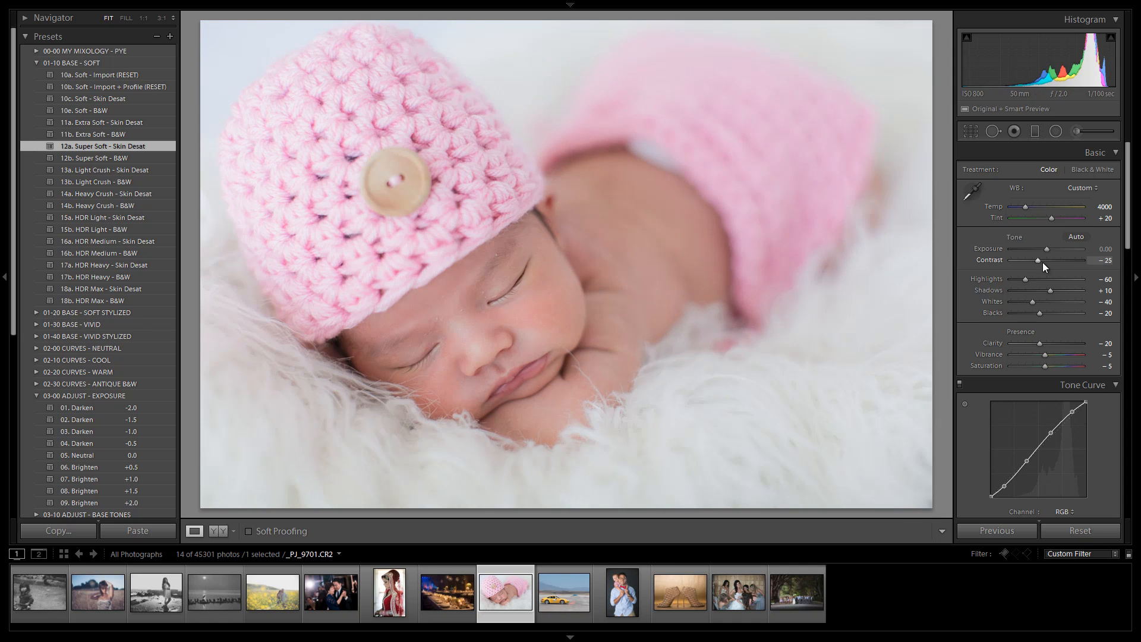
drag(1046, 249, 1046, 248)
drag(1024, 208, 1025, 207)
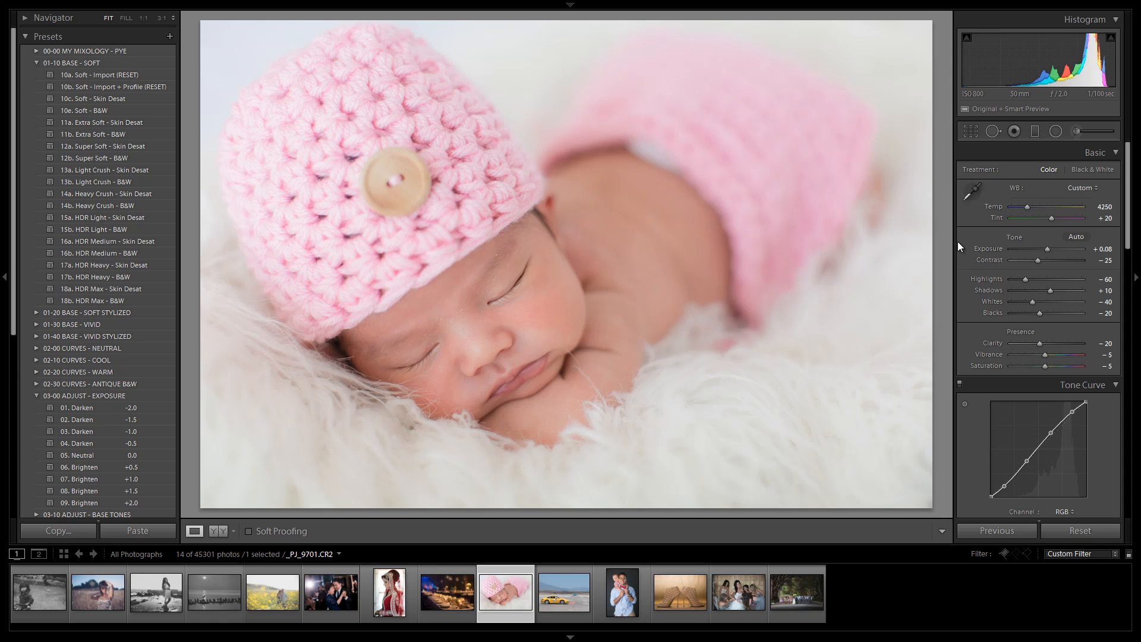
Step: Compare the before and after views of the baby photo
key(backslash)
key(backslash)
key(backslash)
key(backslash)
Step: Switch to the reception hall photo, collapse the preset folders, and apply 30a. Vivid - Import (RESET) from 01-30 BASE - VIVID
click(446, 594)
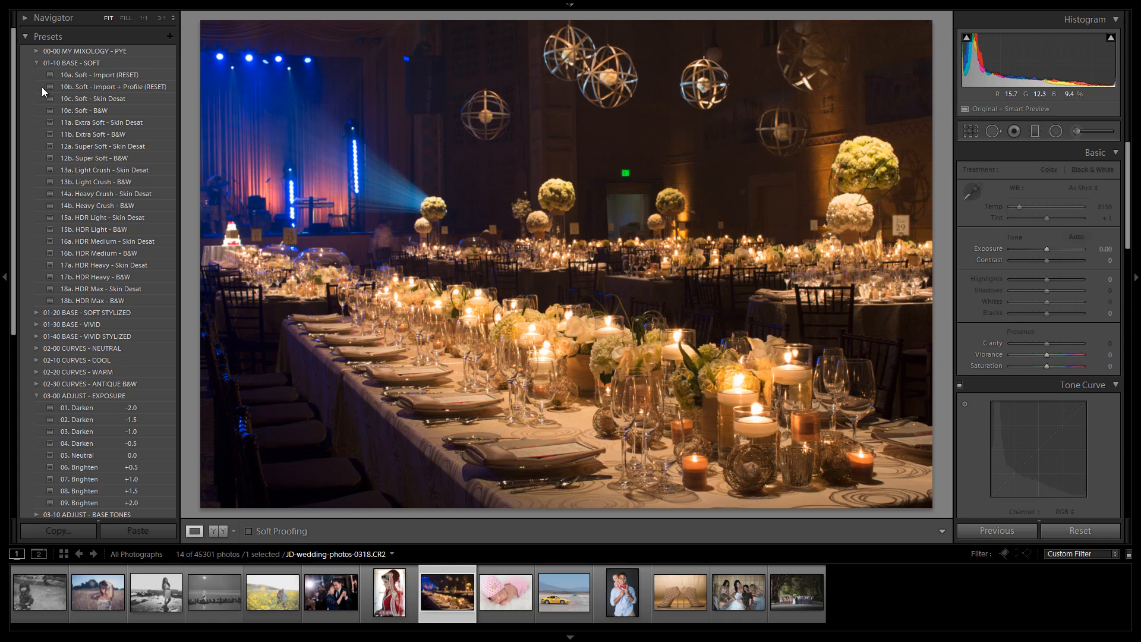
click(36, 62)
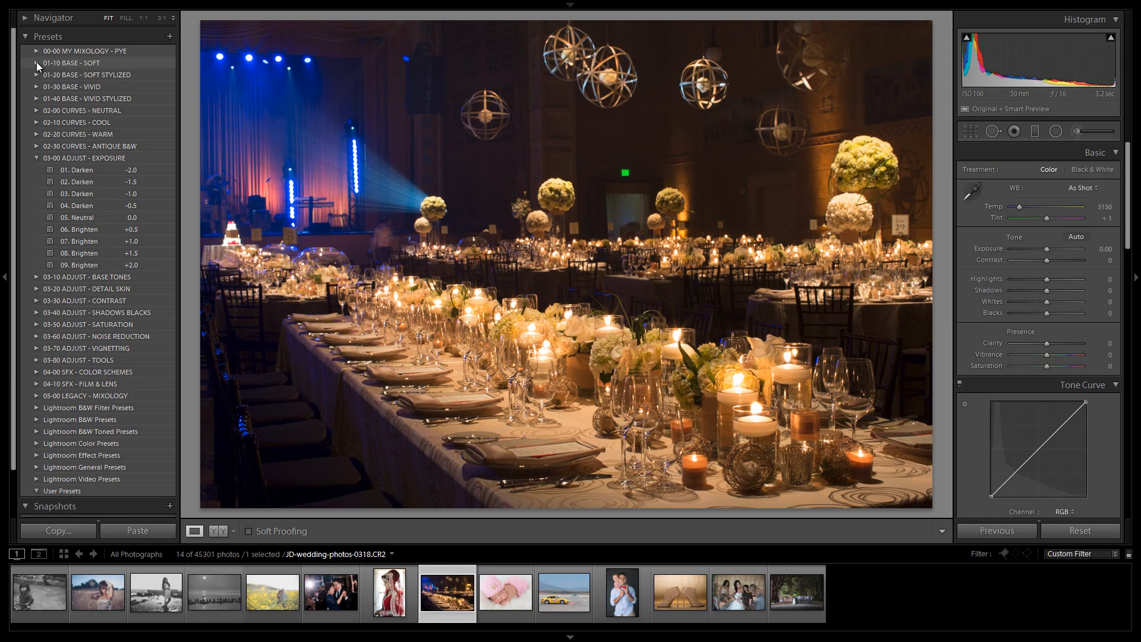
click(37, 62)
click(36, 61)
click(36, 156)
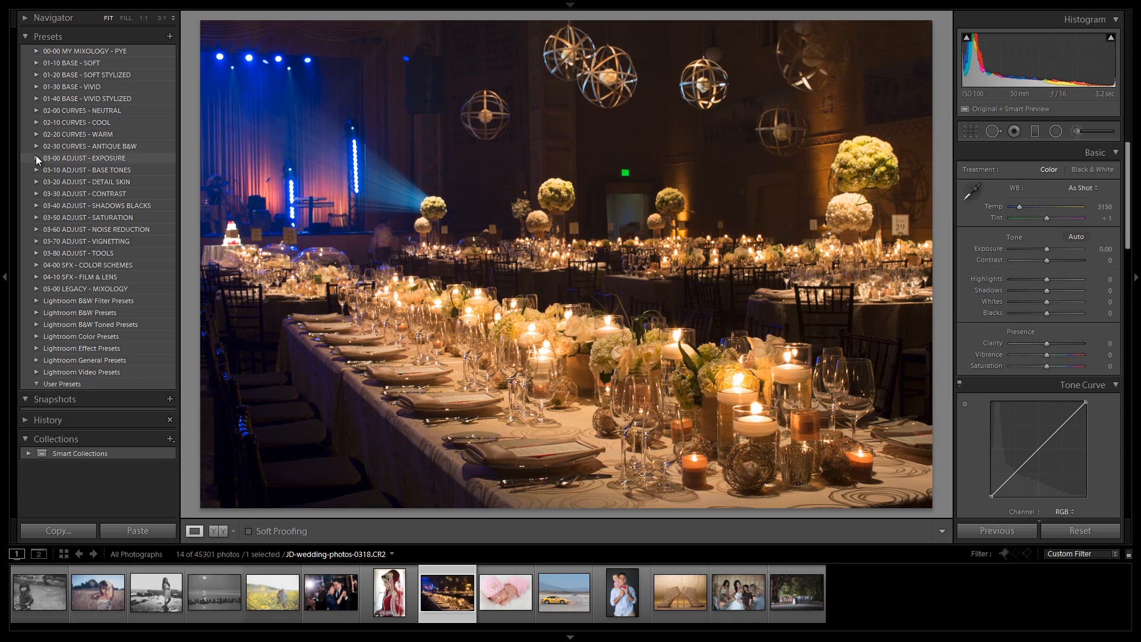
click(36, 88)
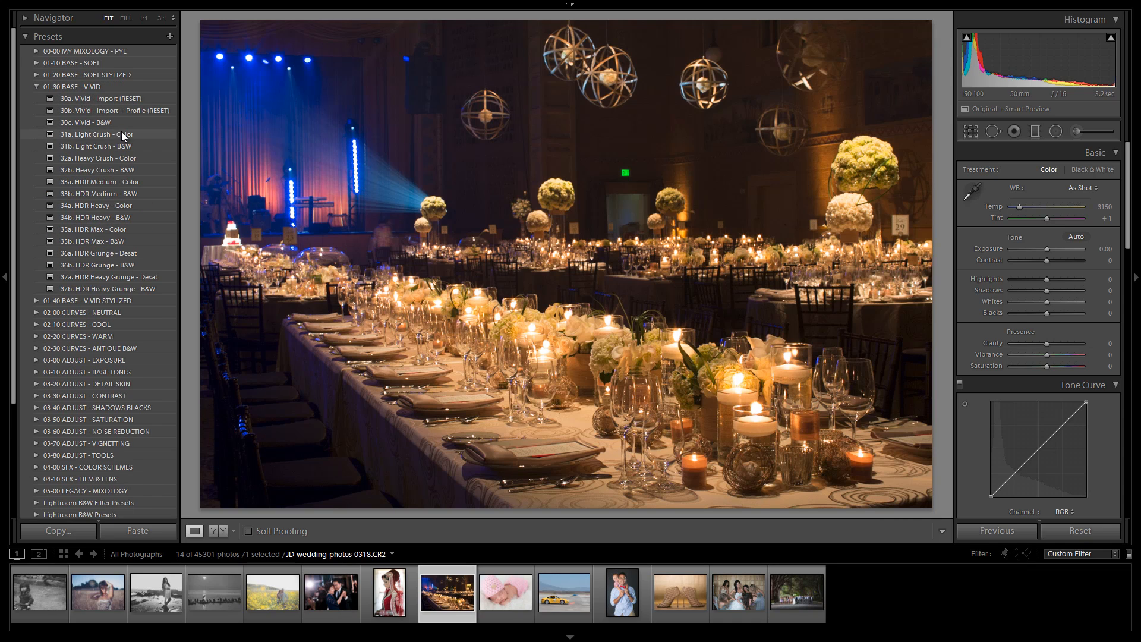
click(117, 98)
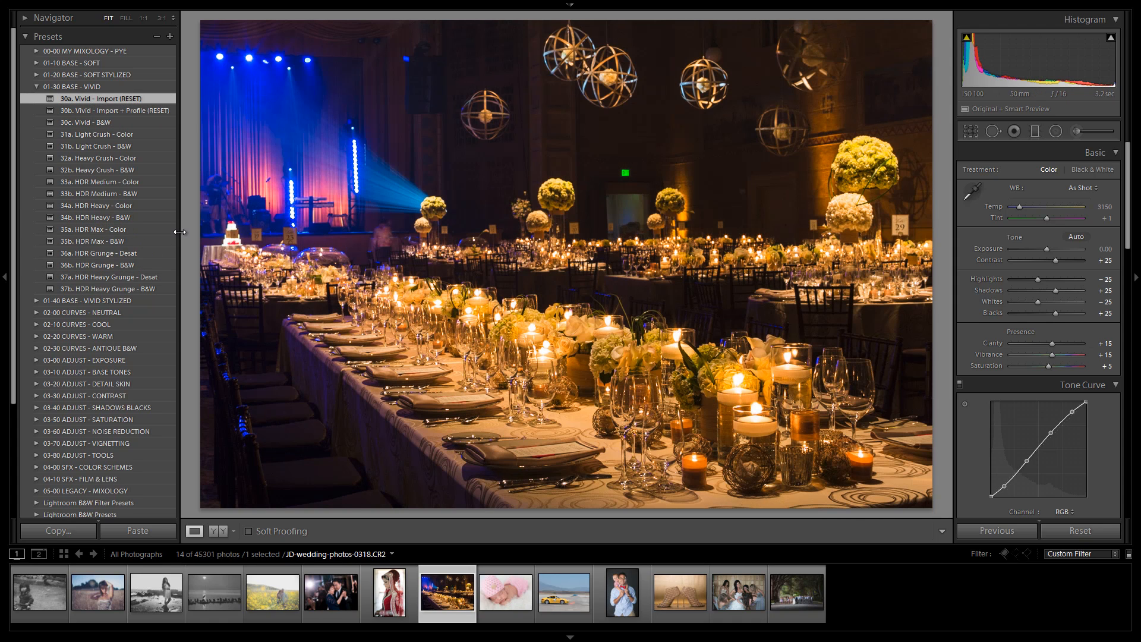
Step: Check the crop overlay and cool the reception photo's temperature to 2750
key(r)
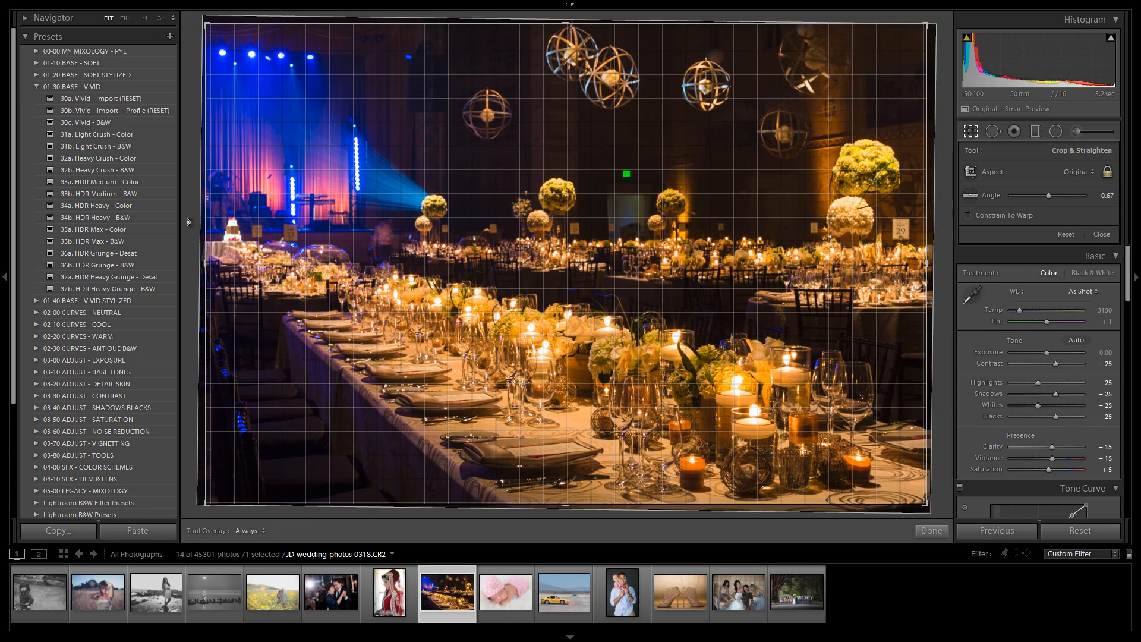
key(r)
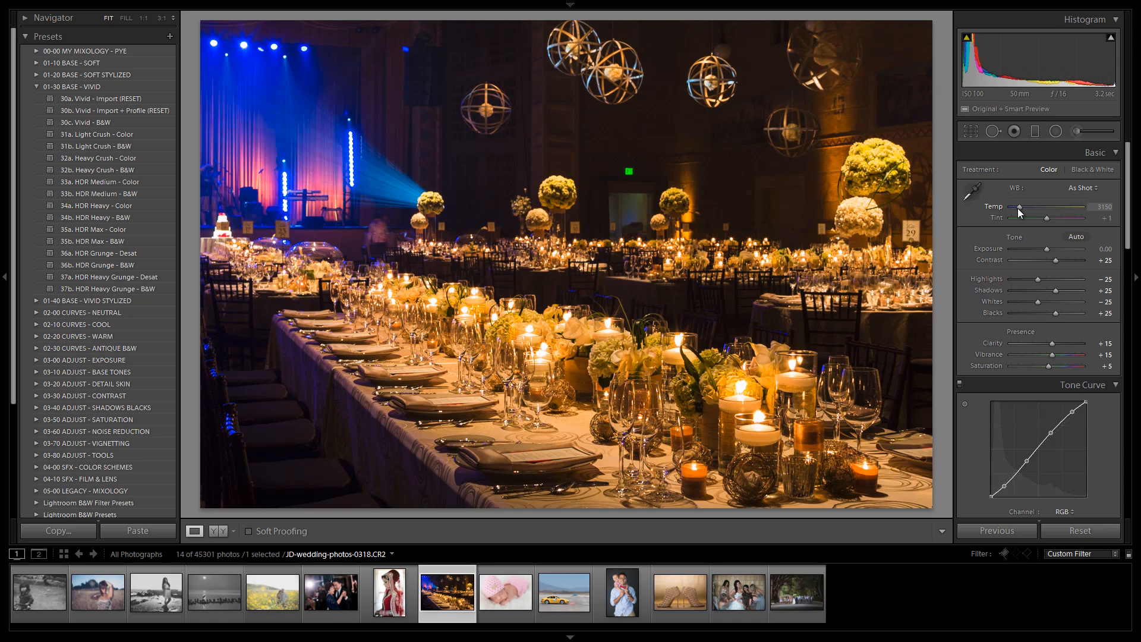
drag(1017, 208, 1014, 208)
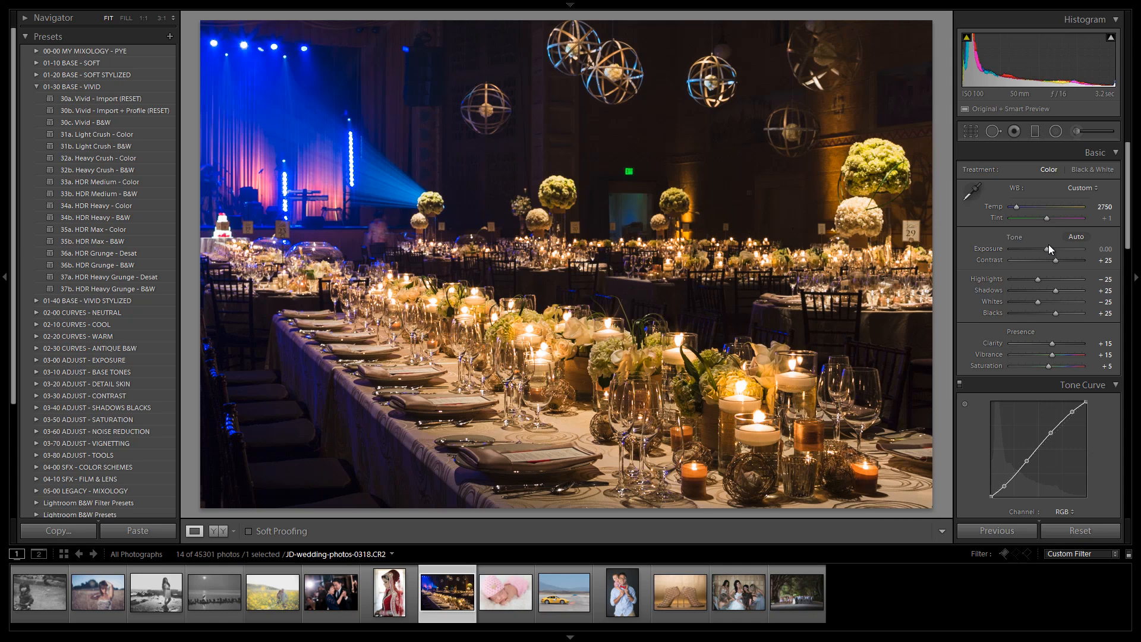
Step: Raise the reception photo's exposure to +0.25
drag(1049, 245, 1047, 249)
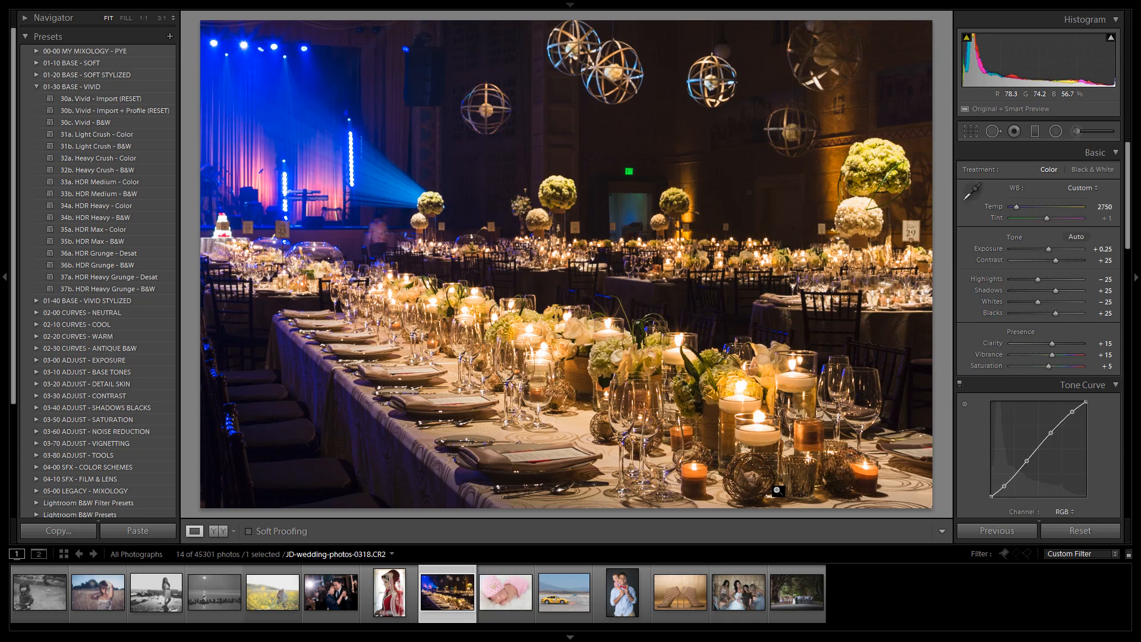
Step: Switch to the shoes photo and apply 30a. Vivid - Import (RESET) followed by 31a. Light Crush - Color
click(676, 603)
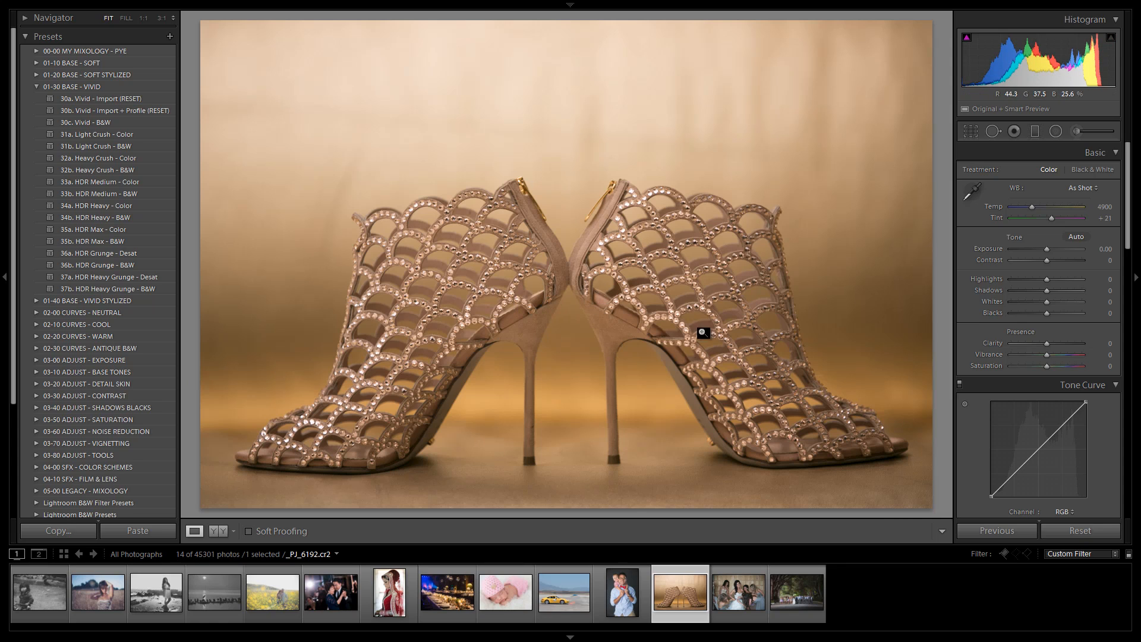
click(104, 95)
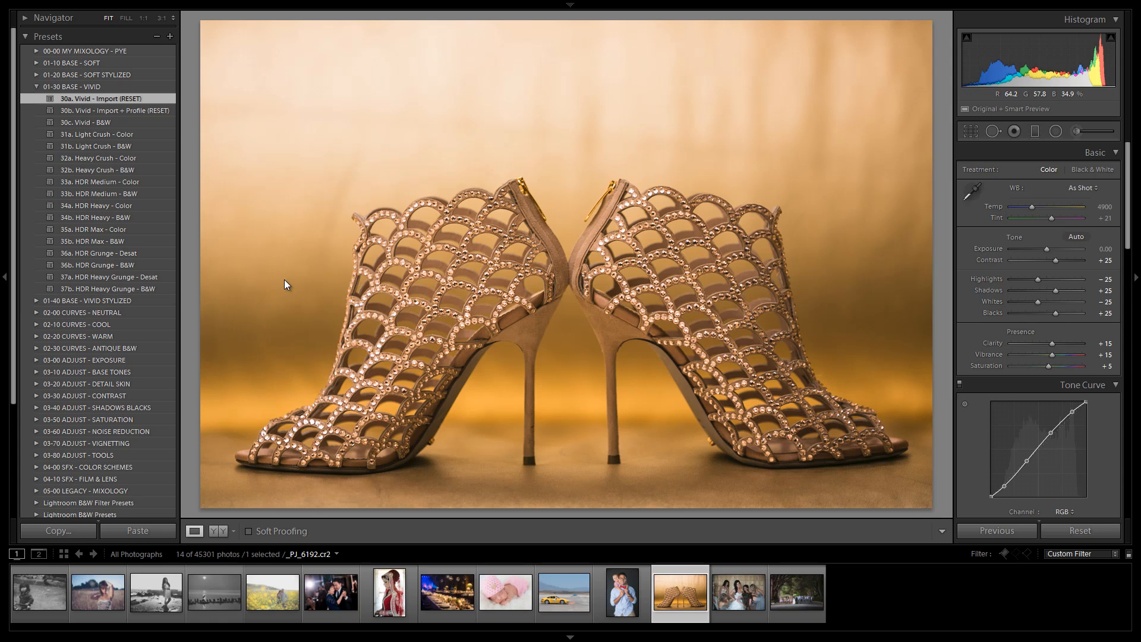
click(112, 134)
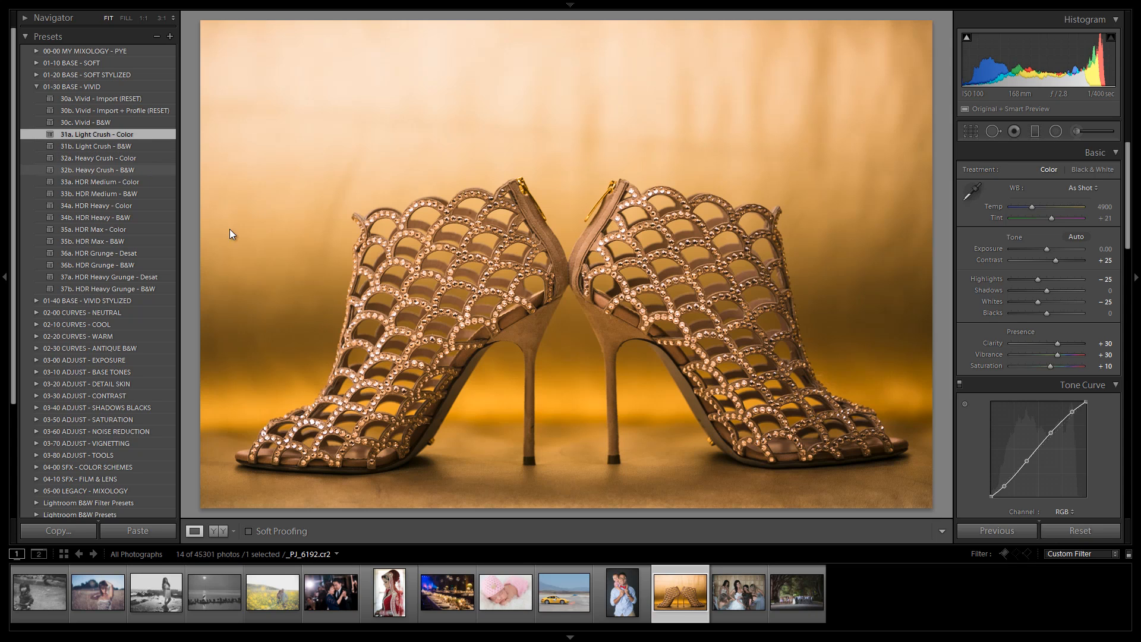
Step: Open the father and son portrait, reorganise the preset folders, and apply 16a. HDR Medium - Skin Desat from 01-10 BASE - SOFT
click(615, 587)
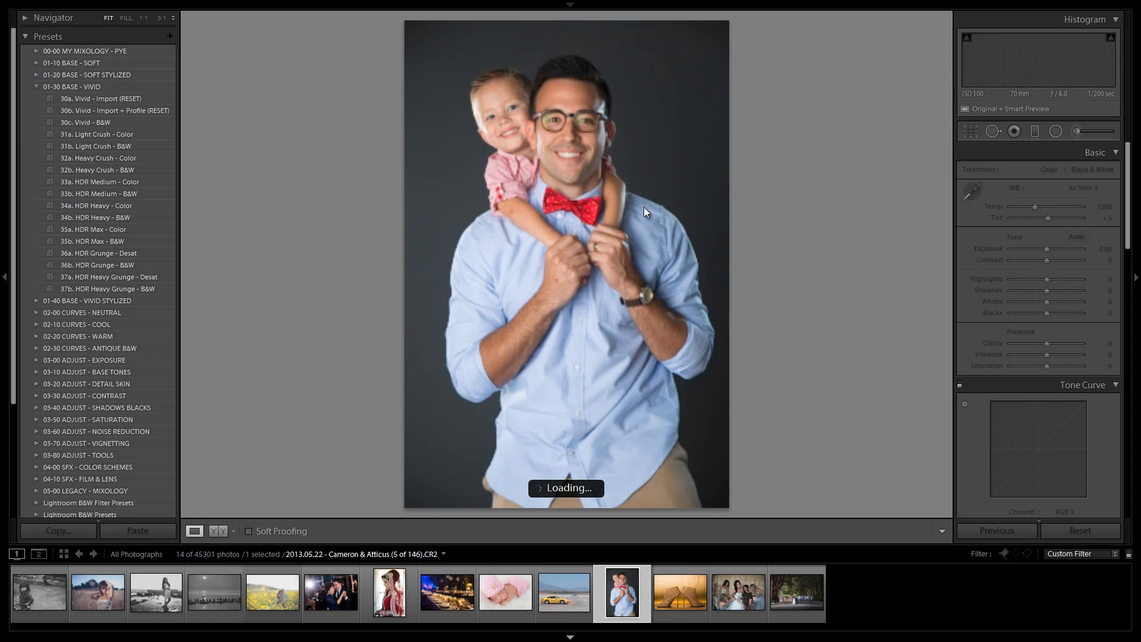
click(37, 87)
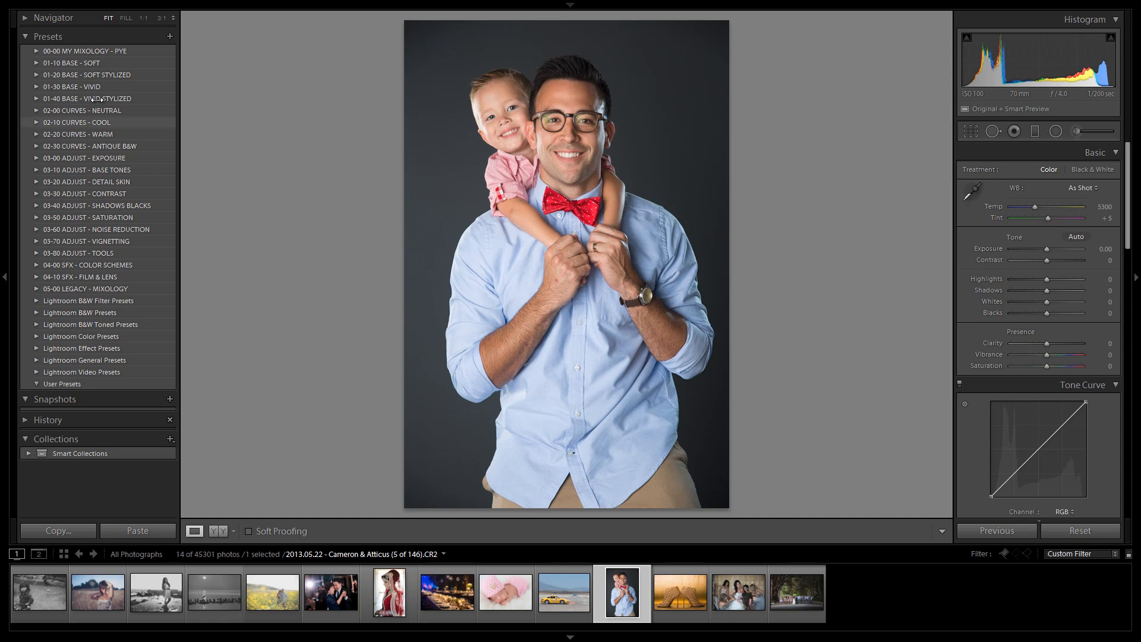
click(39, 75)
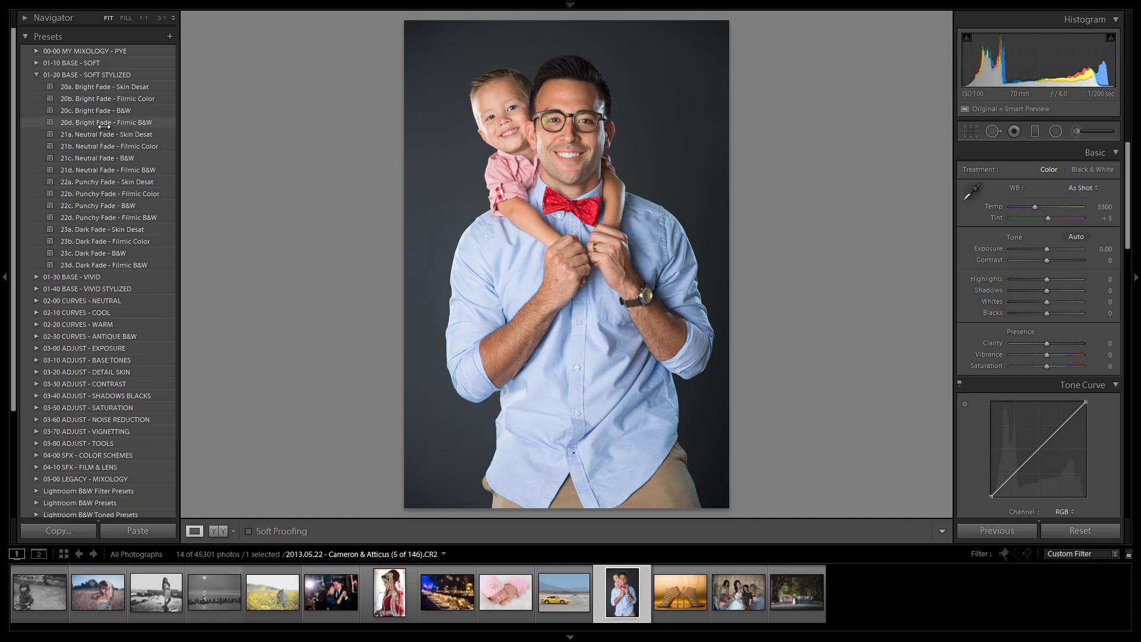
click(35, 62)
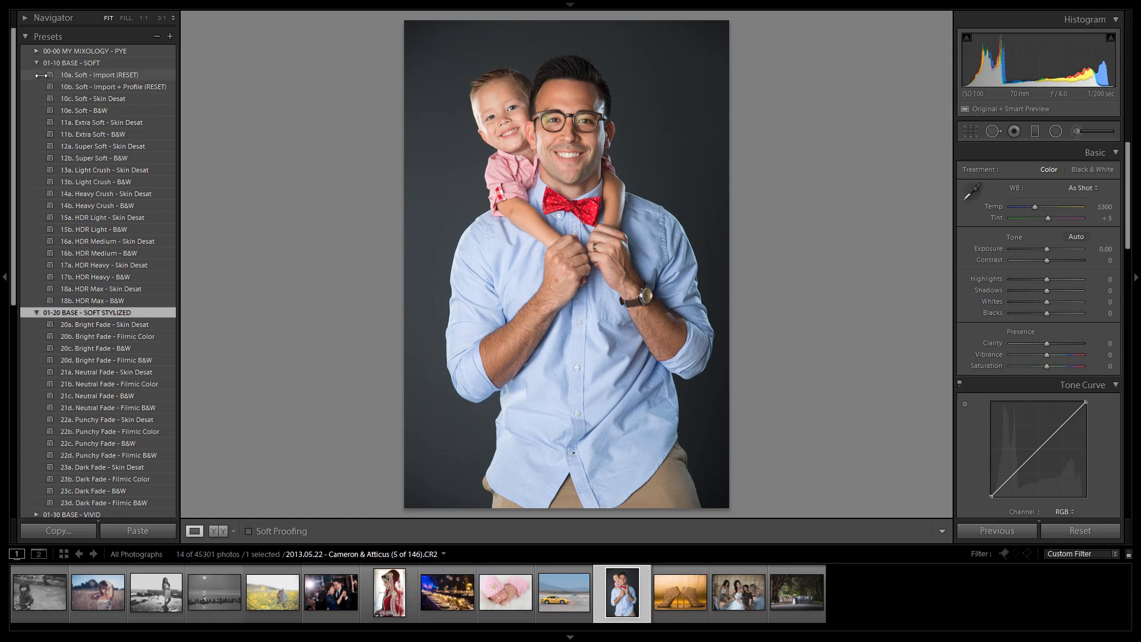
click(36, 312)
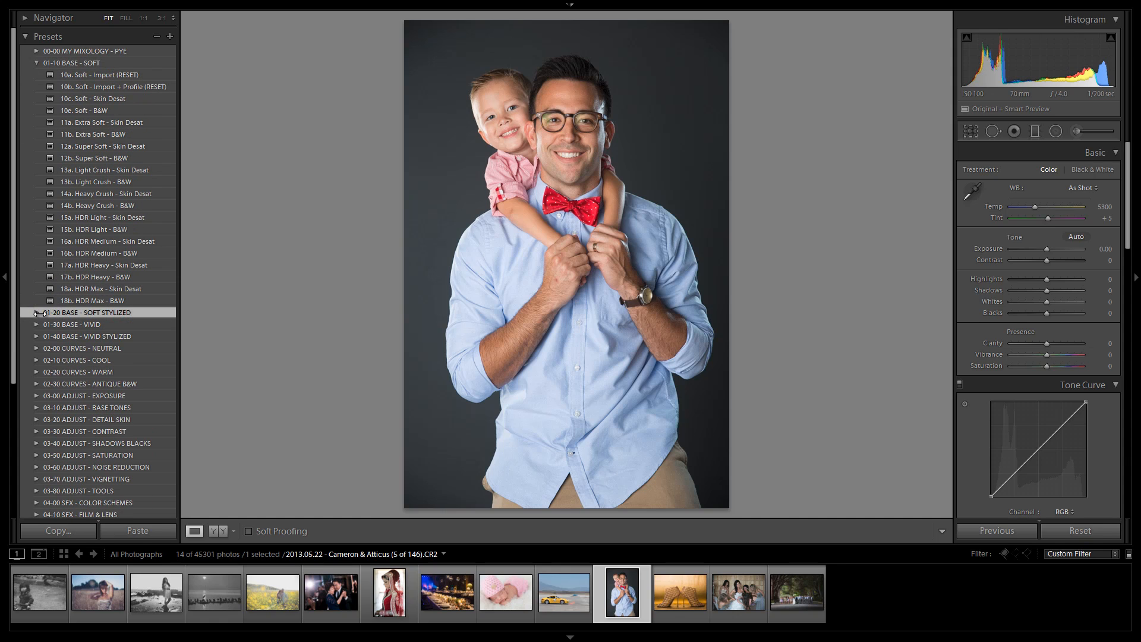
click(113, 241)
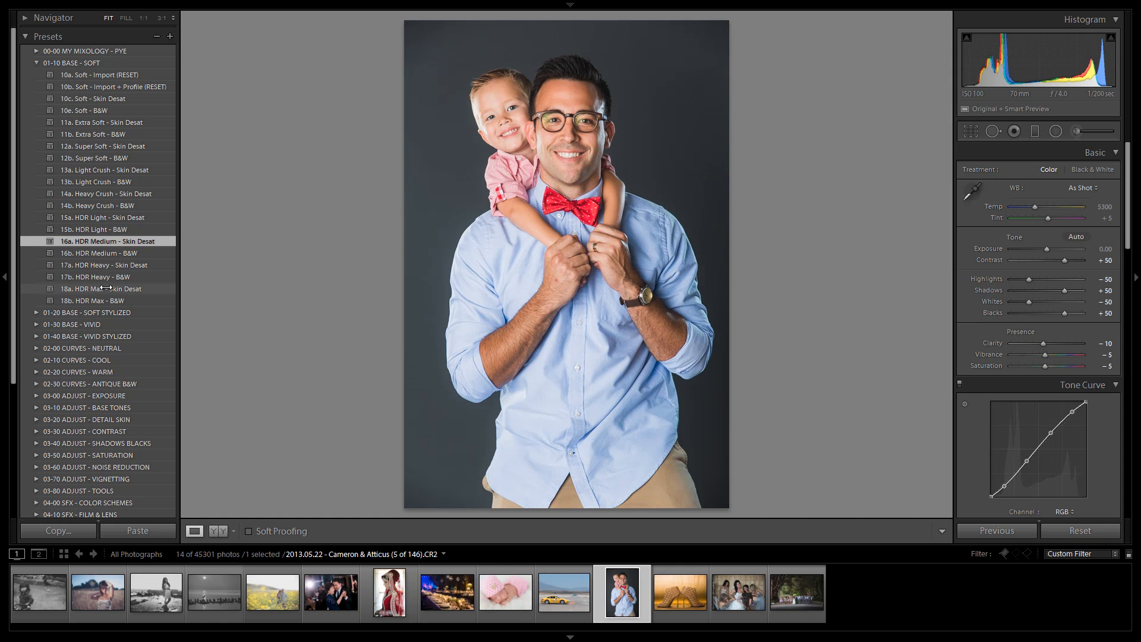
Step: Set the portrait's exposure to -0.42 and white-balance it on the face, adjusting temperature to 4917 and tint to +3
drag(1046, 248, 1043, 247)
key(w)
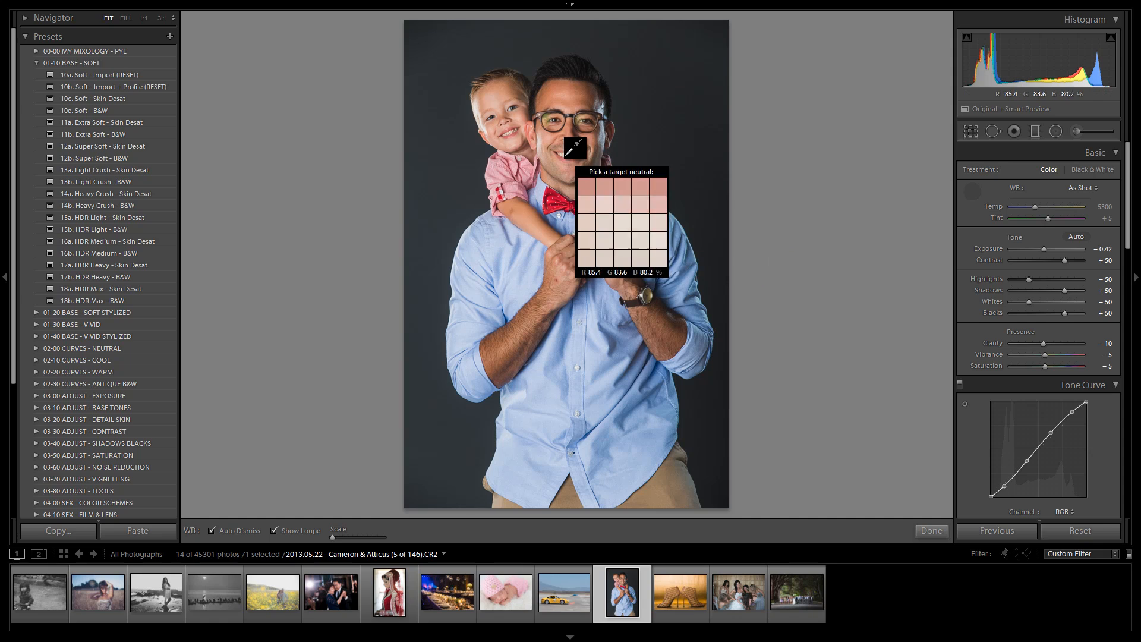
key(Escape)
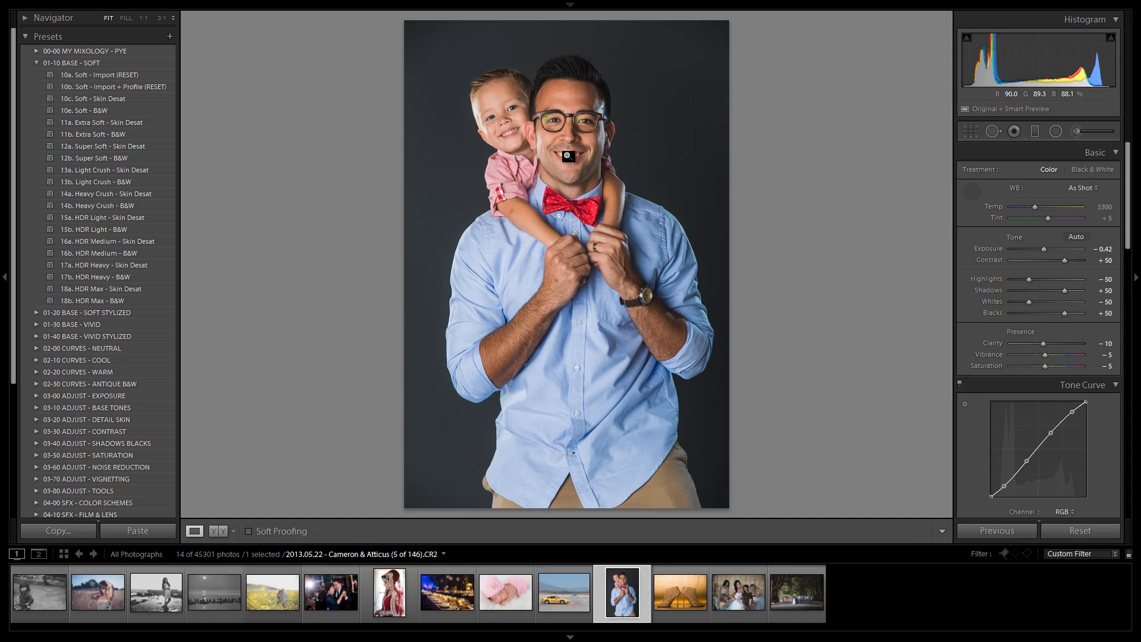
click(569, 156)
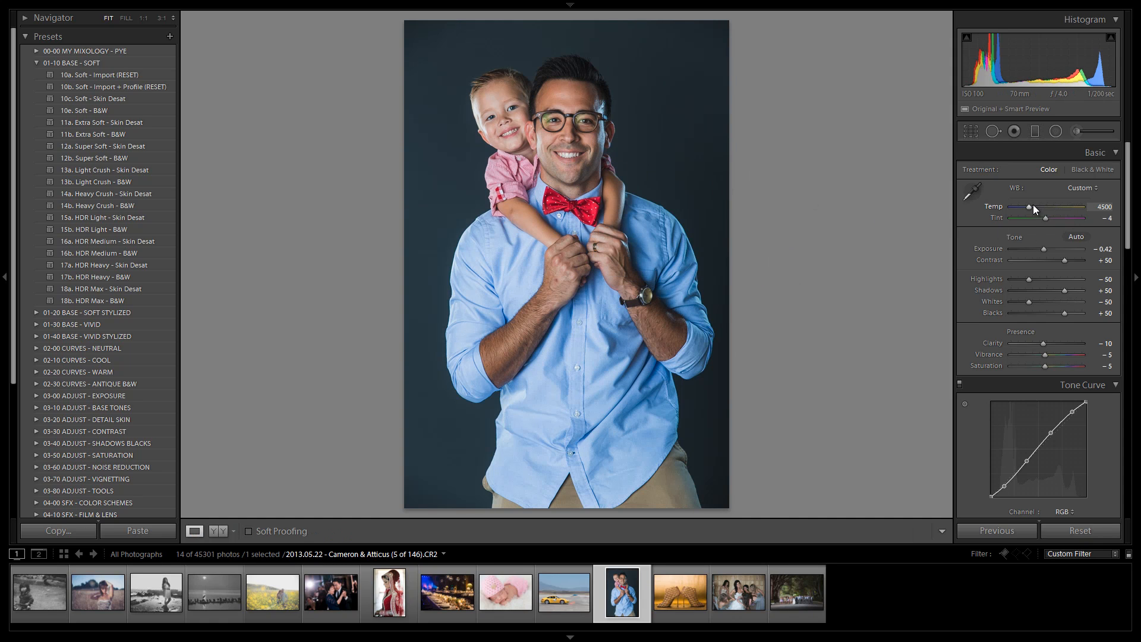
mouse_move(1029, 204)
mouse_down()
mouse_move(1047, 216)
mouse_move(1028, 206)
mouse_up()
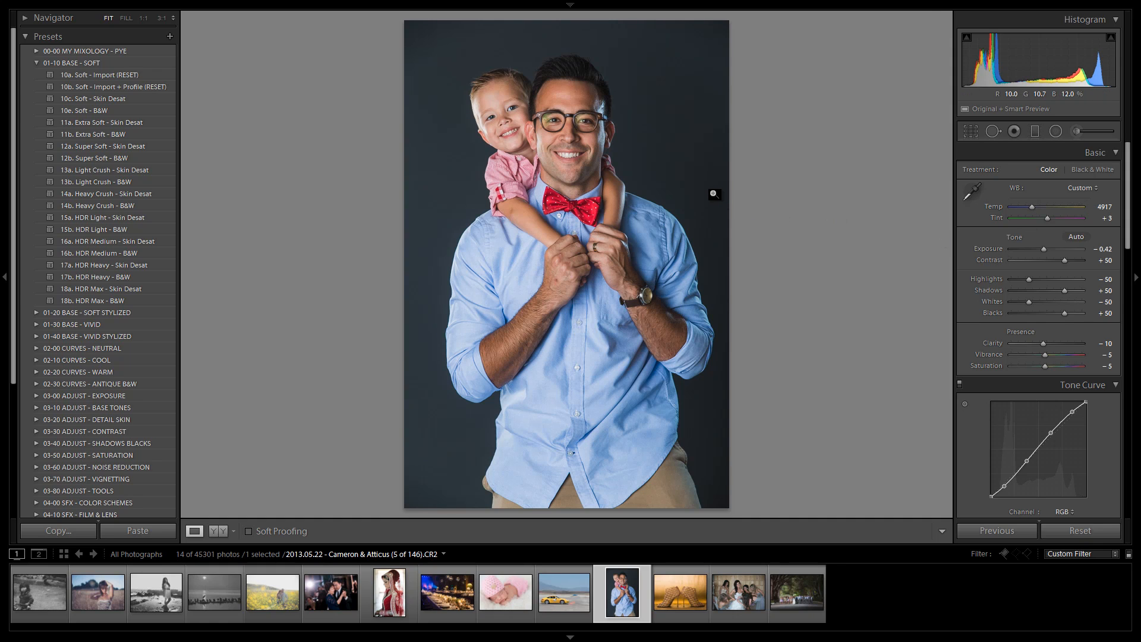
Step: Compare the before and after views of the portrait
key(backslash)
key(backslash)
key(backslash)
key(backslash)
key(backslash)
key(backslash)
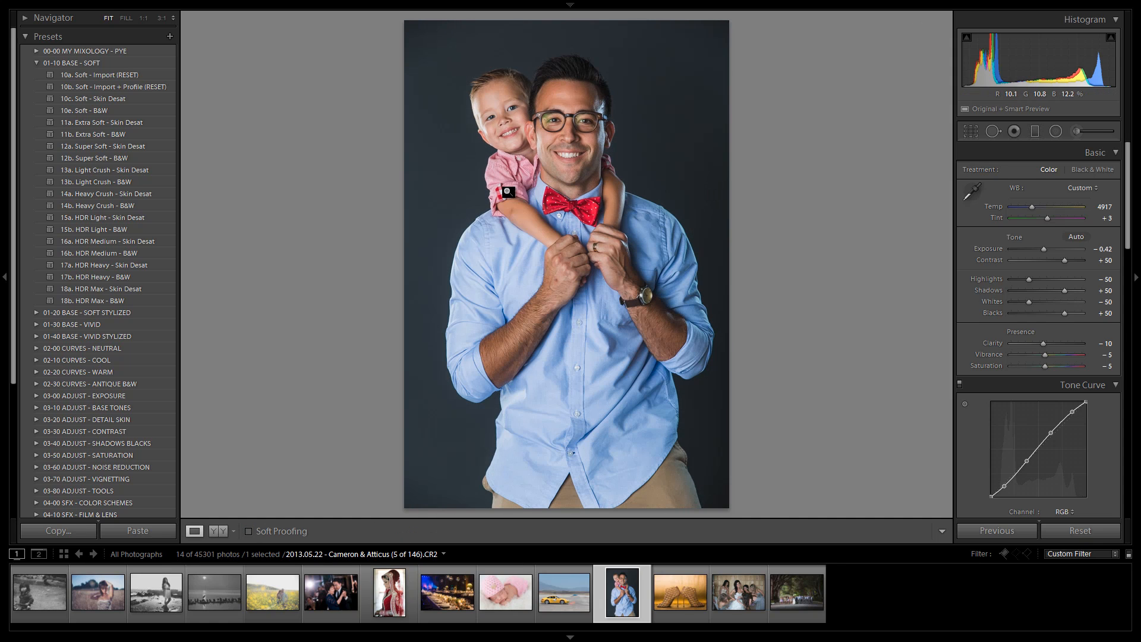
Step: Try 10c. Soft - Skin Desat, apply 11a. Extra Soft - Skin Desat, and set the exposure to -0.17
click(109, 99)
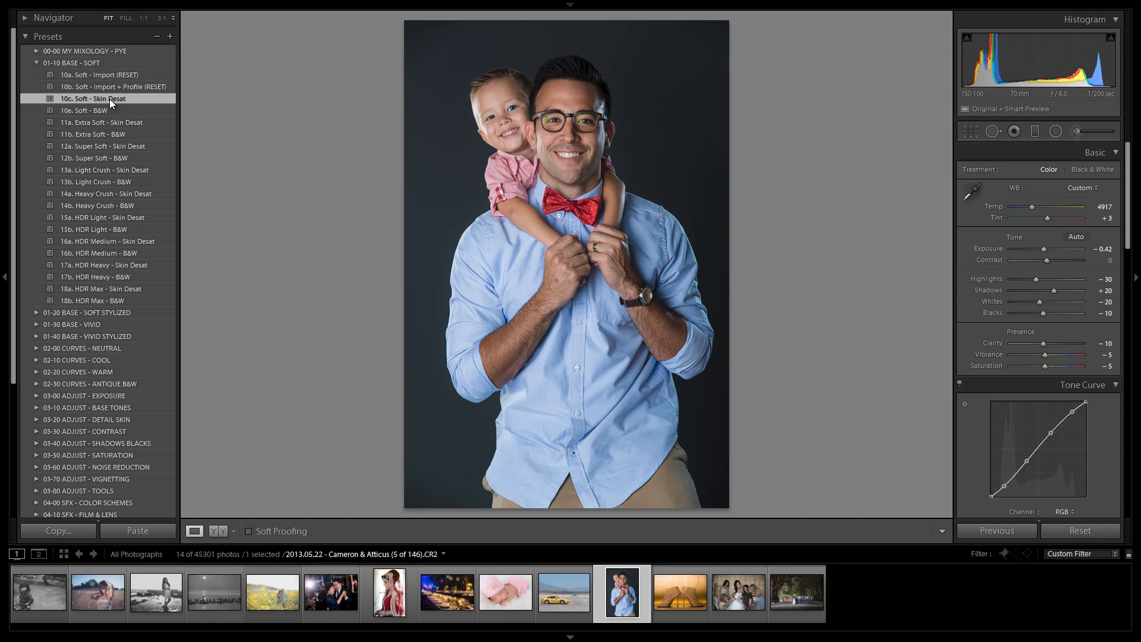
click(130, 123)
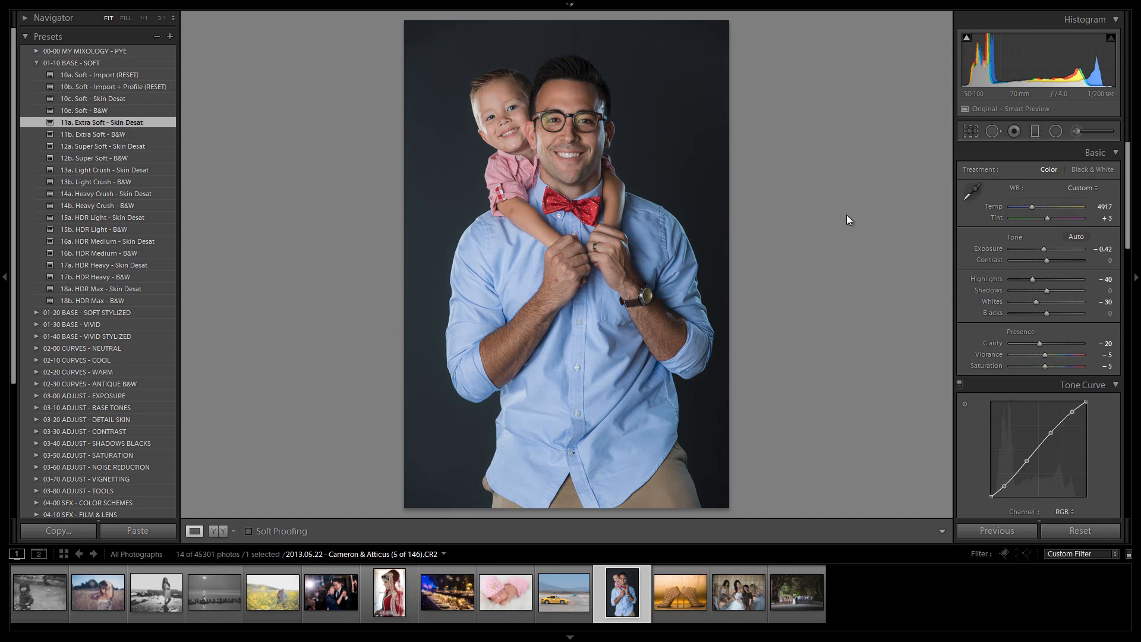
drag(1044, 247, 1046, 247)
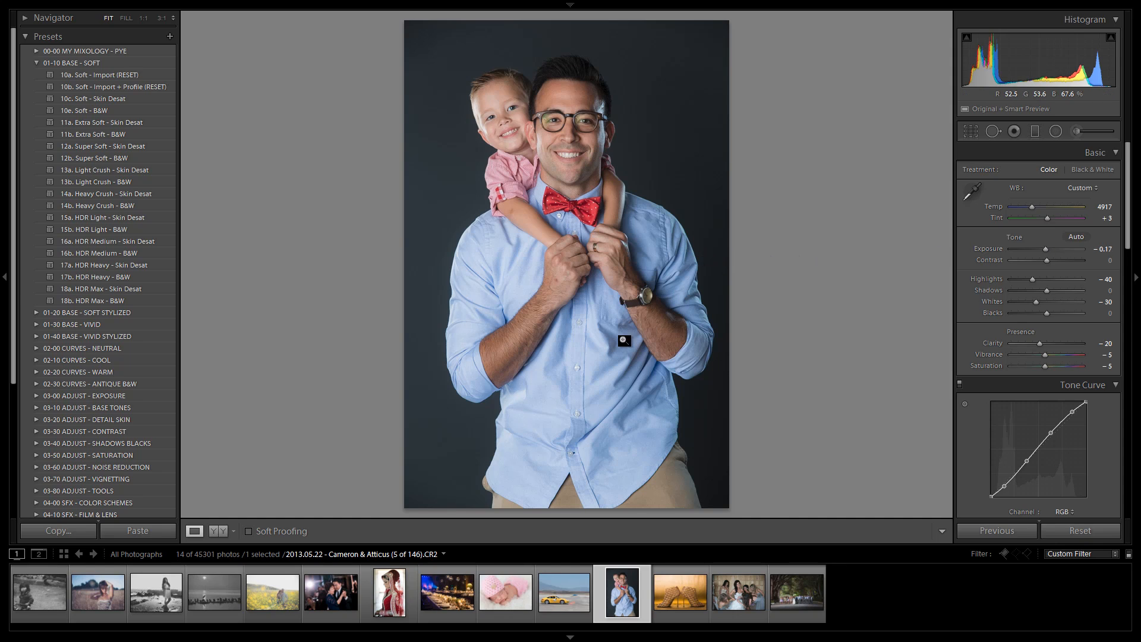
Step: Switch to the bridesmaids photo and straighten it to a 0.58° angle with a slightly tighter crop
click(738, 594)
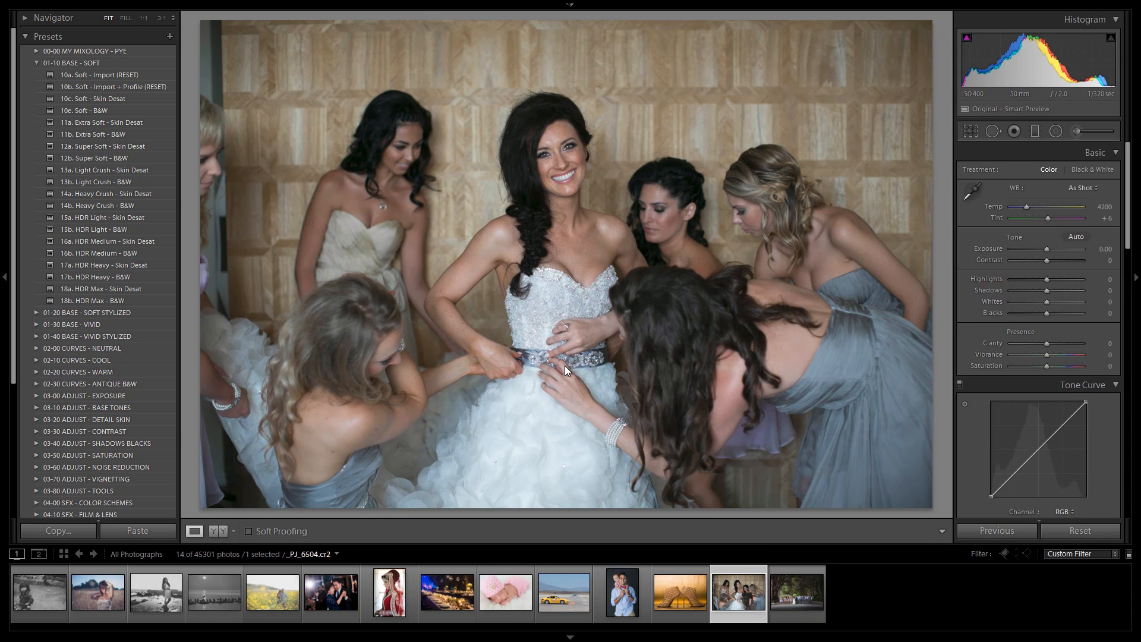
key(r)
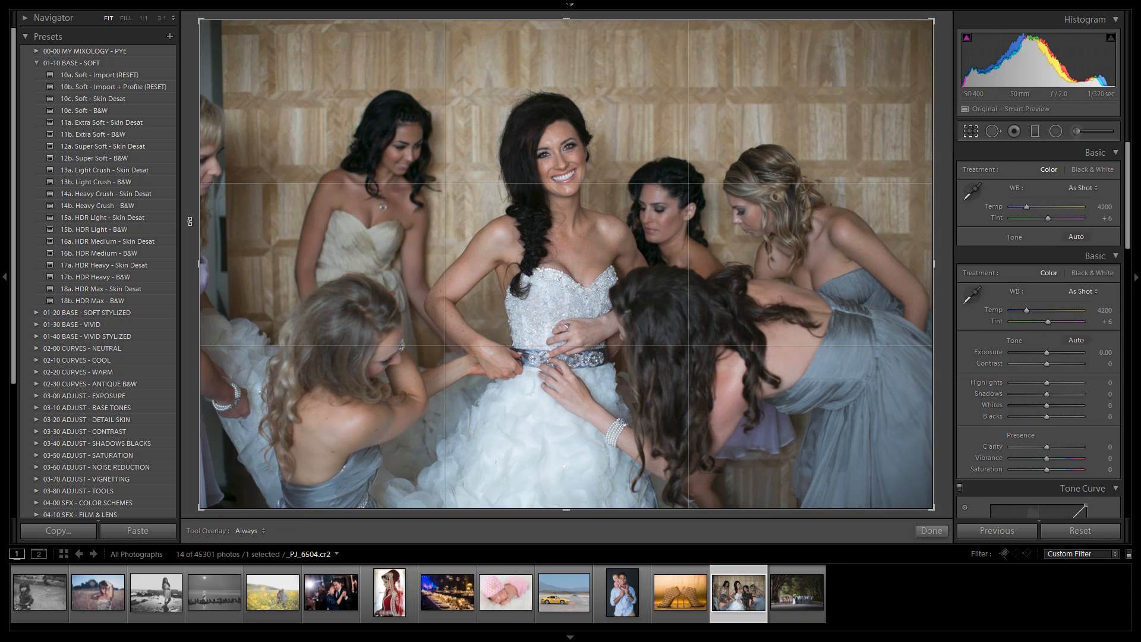
drag(190, 217, 190, 211)
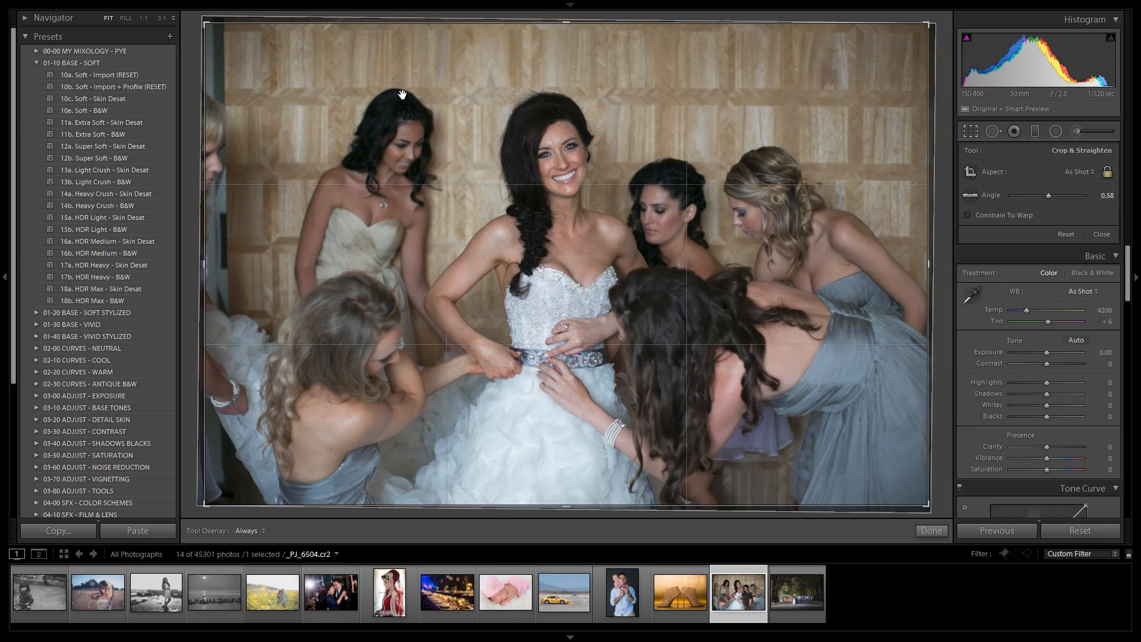
drag(569, 42, 569, 49)
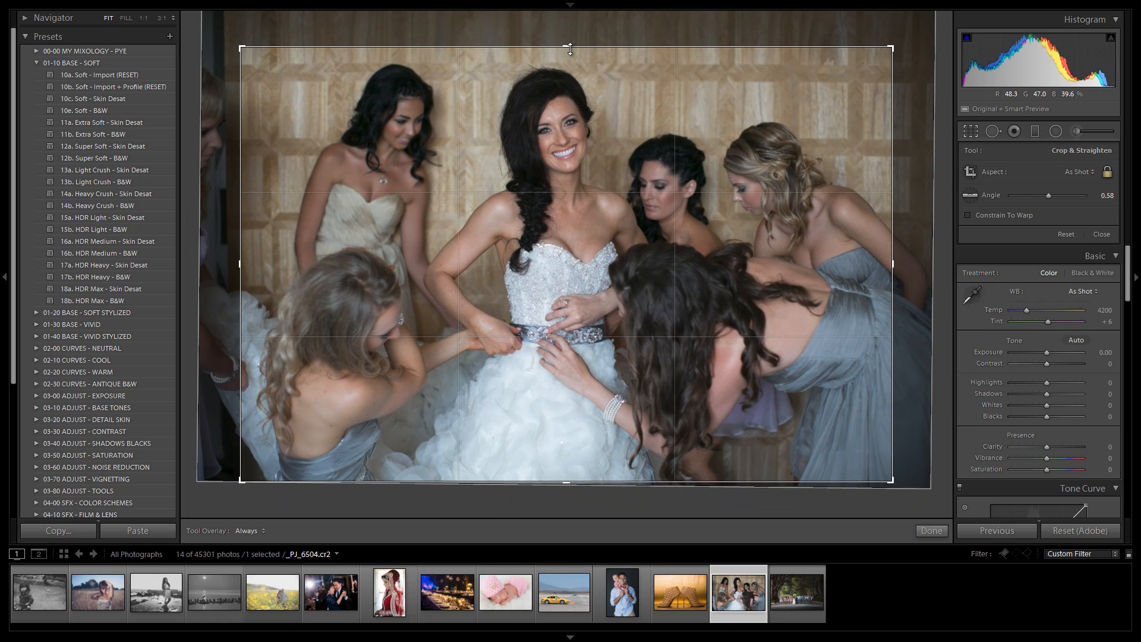
key(r)
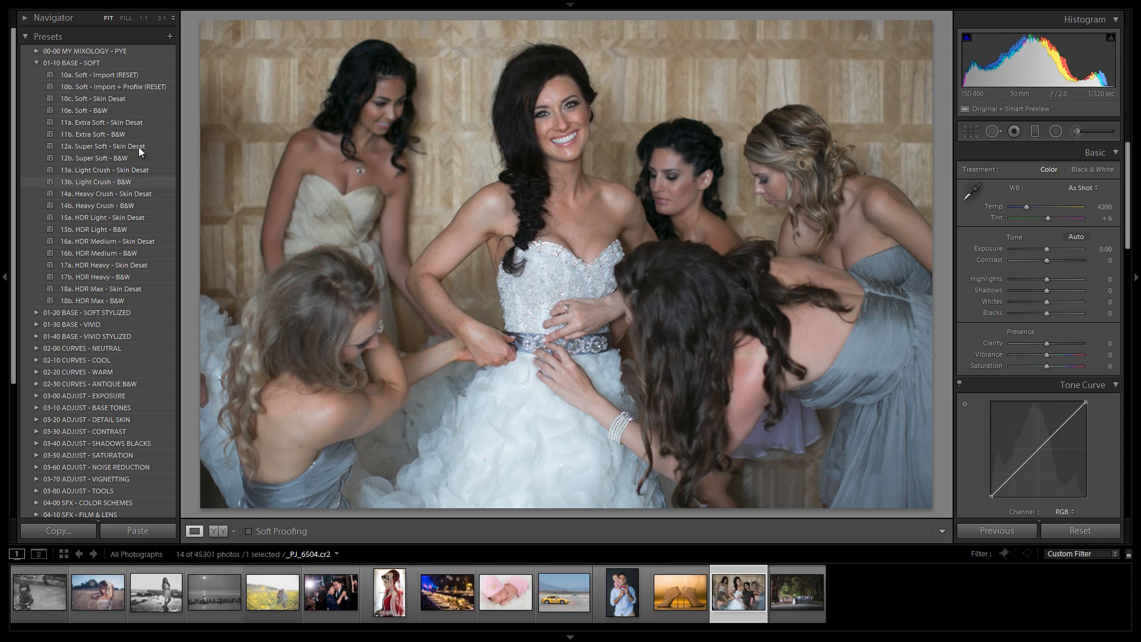
Step: Apply 11a. Extra Soft - Skin Desat to the bridesmaids photo after trying 12a. Super Soft - Skin Desat
click(105, 123)
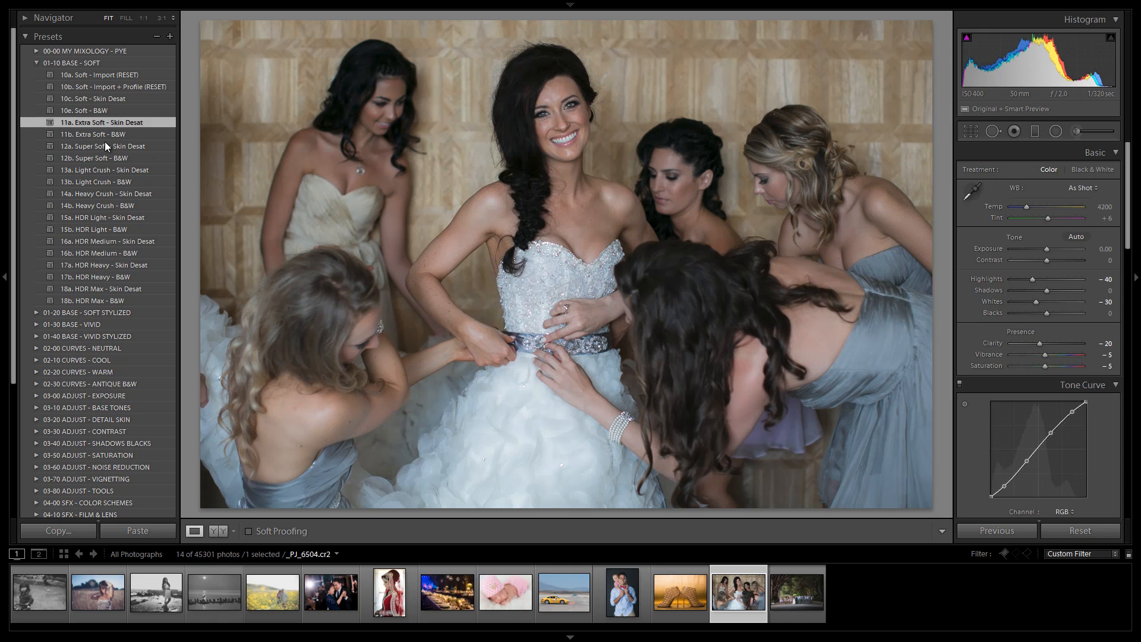
click(105, 146)
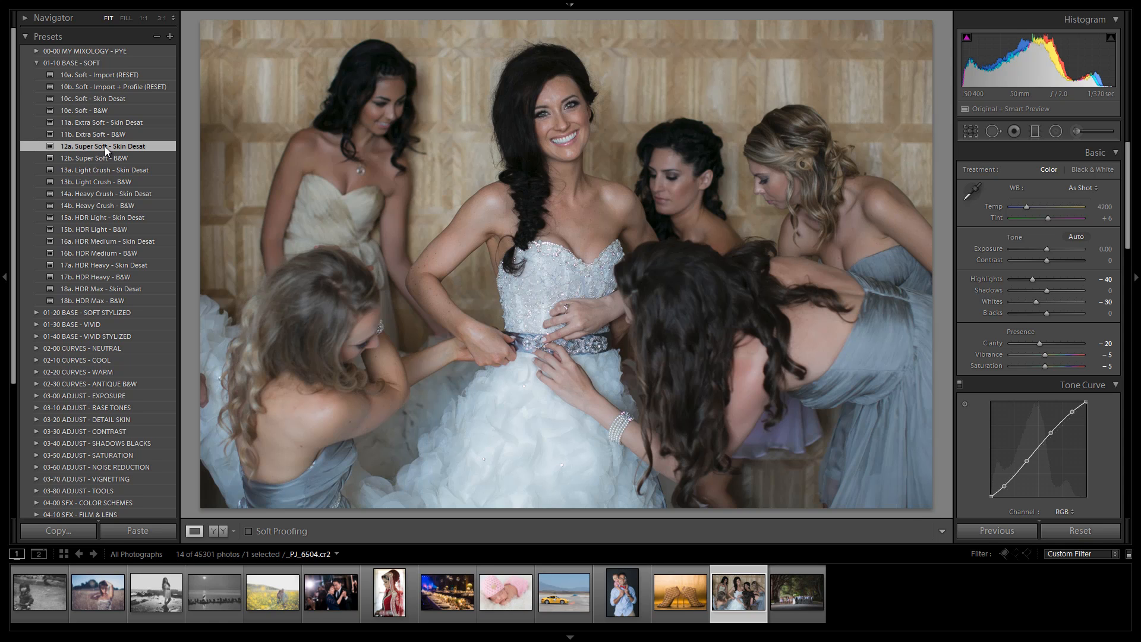
click(117, 122)
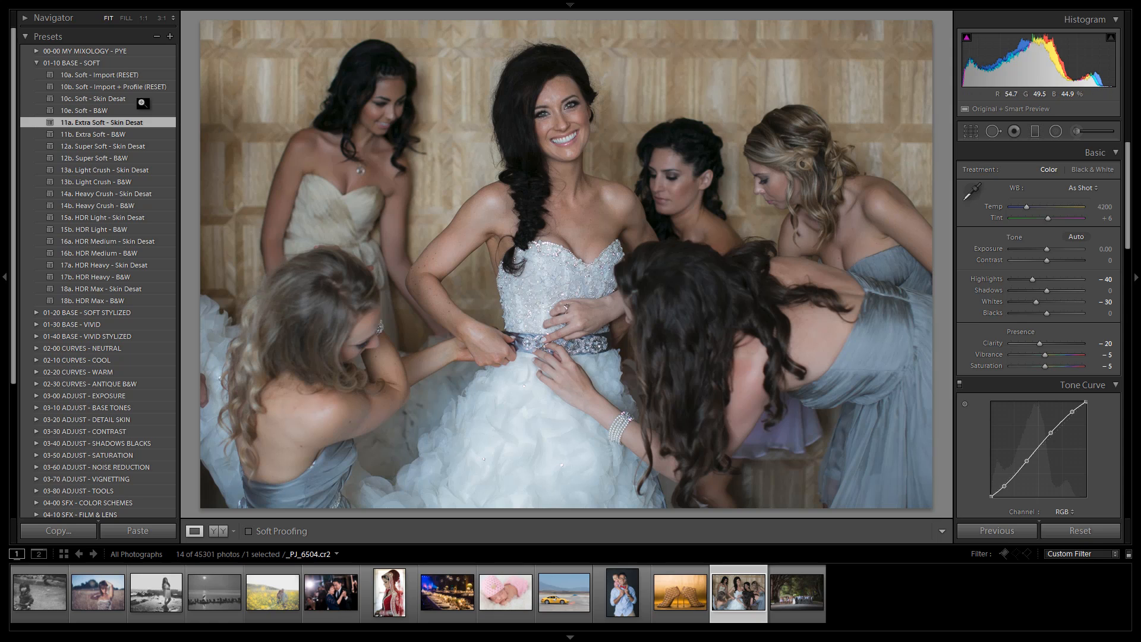
Step: Try 30a. Vivid - Import (RESET), return to 11a. Extra Soft - Skin Desat, and set the exposure to +0.33
click(37, 324)
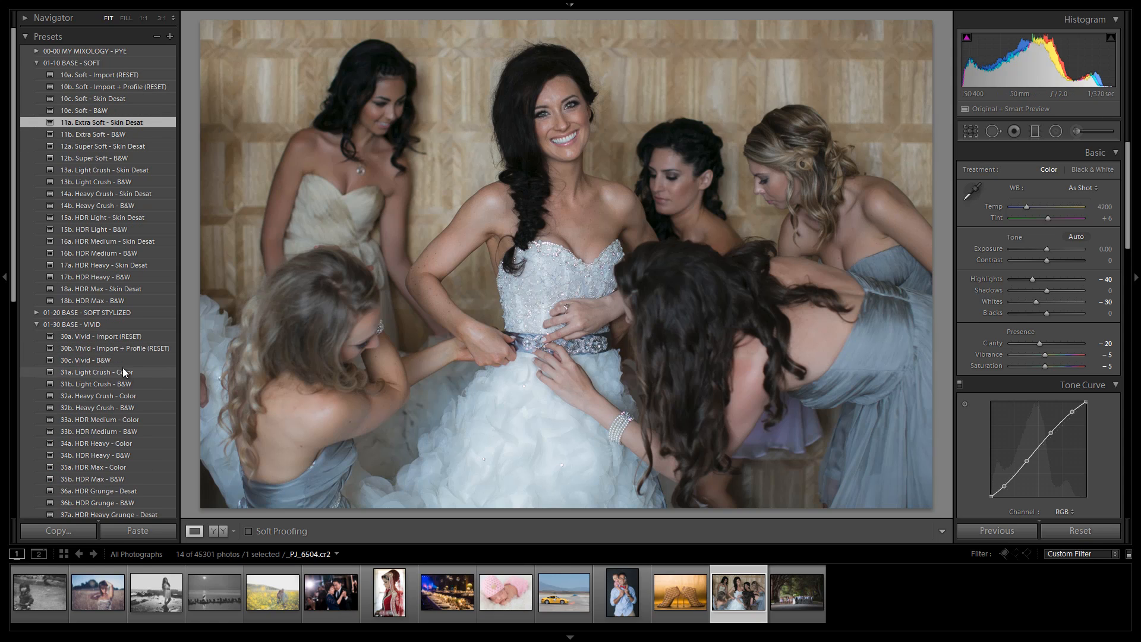
click(125, 339)
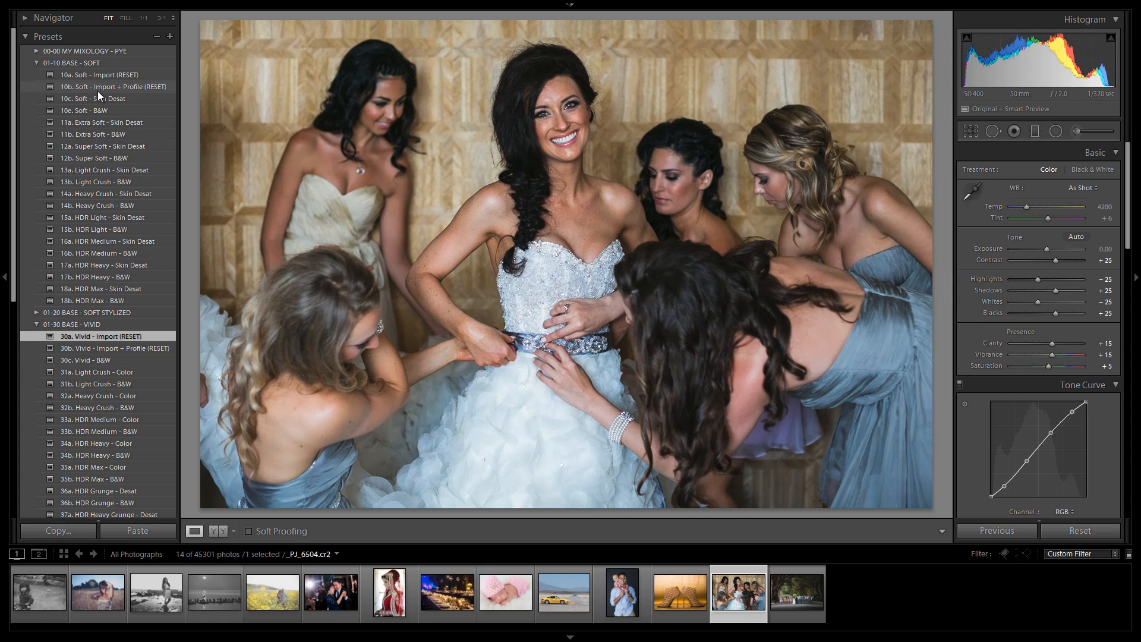
click(120, 121)
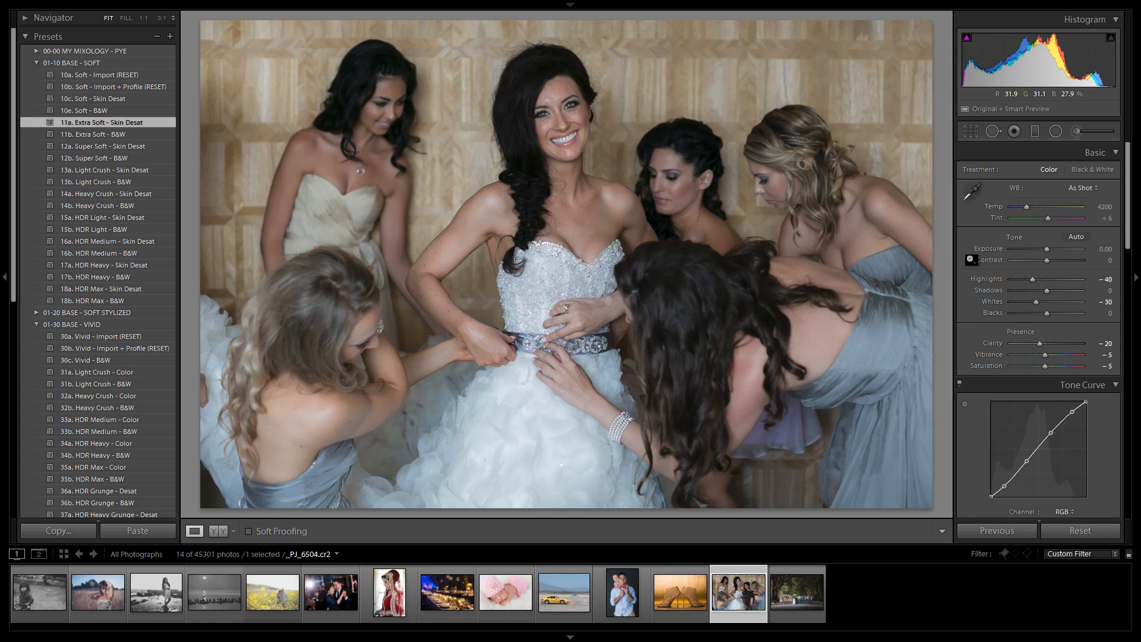
drag(1049, 250, 1051, 255)
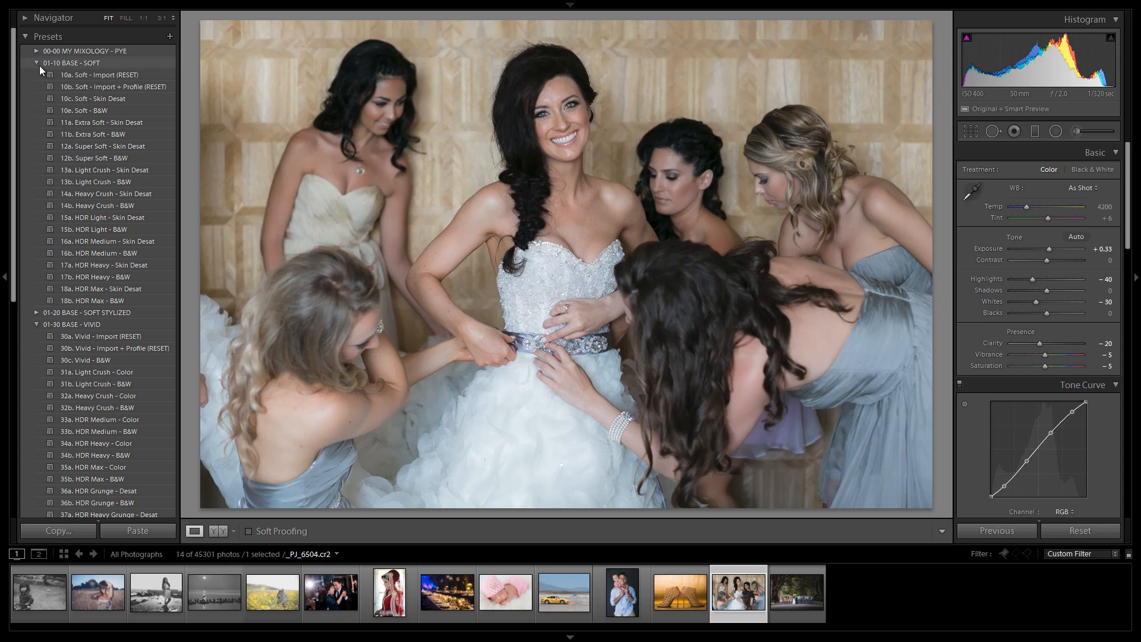
Step: Create a virtual copy of the bridesmaids photo and apply 20d. Bright Fade - Filmic B&W from 01-20 BASE - SOFT STYLIZED
key(ctrl+apostrophe)
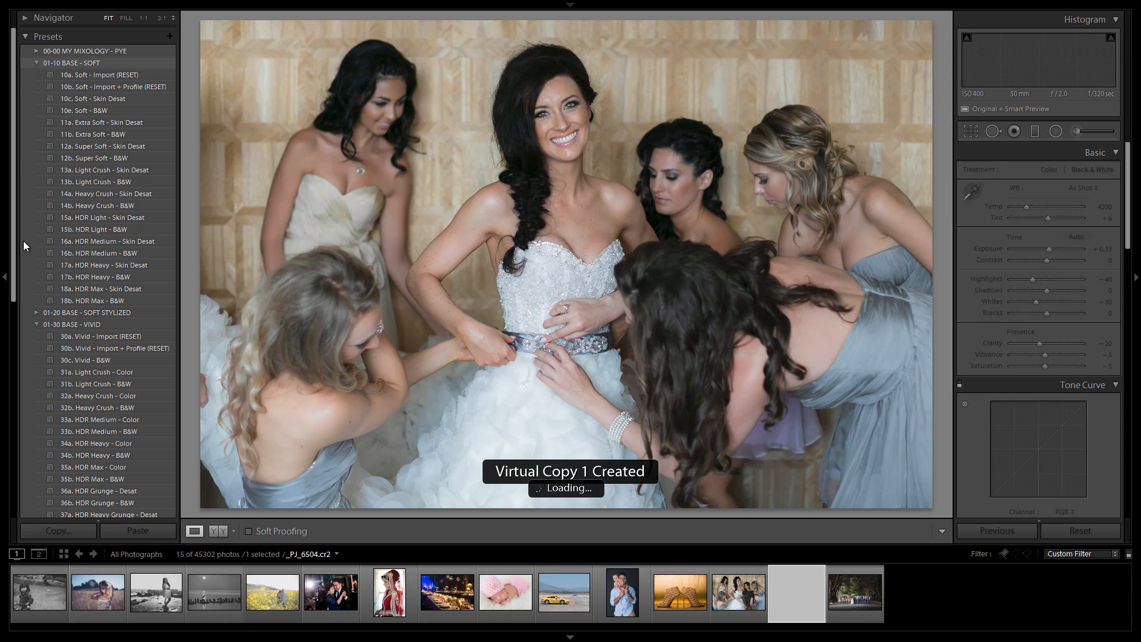
click(36, 312)
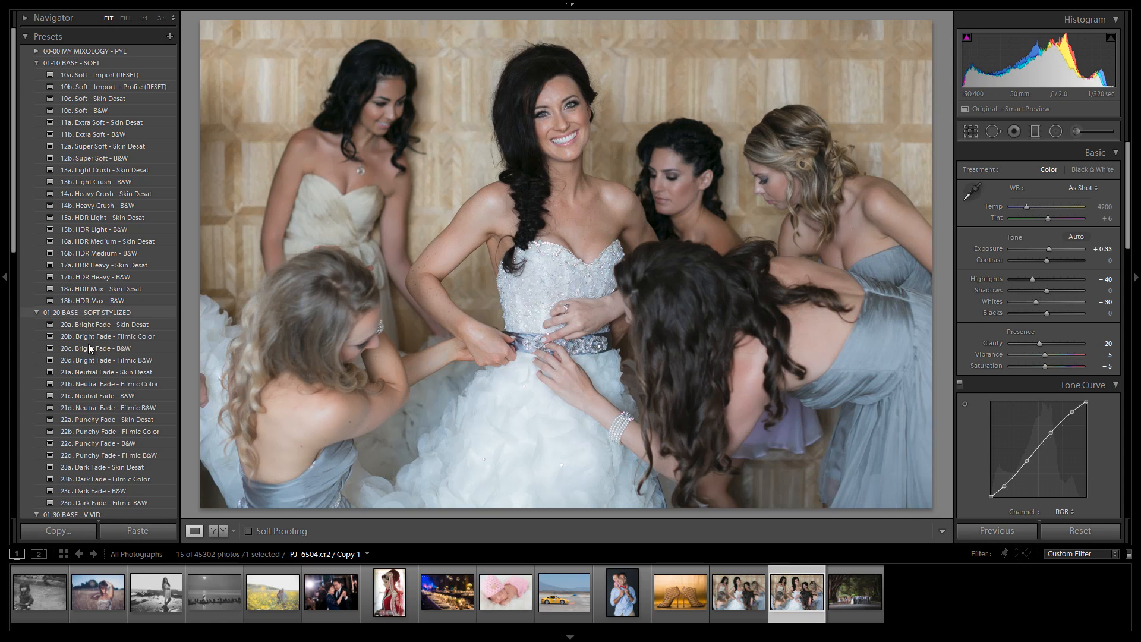
click(96, 360)
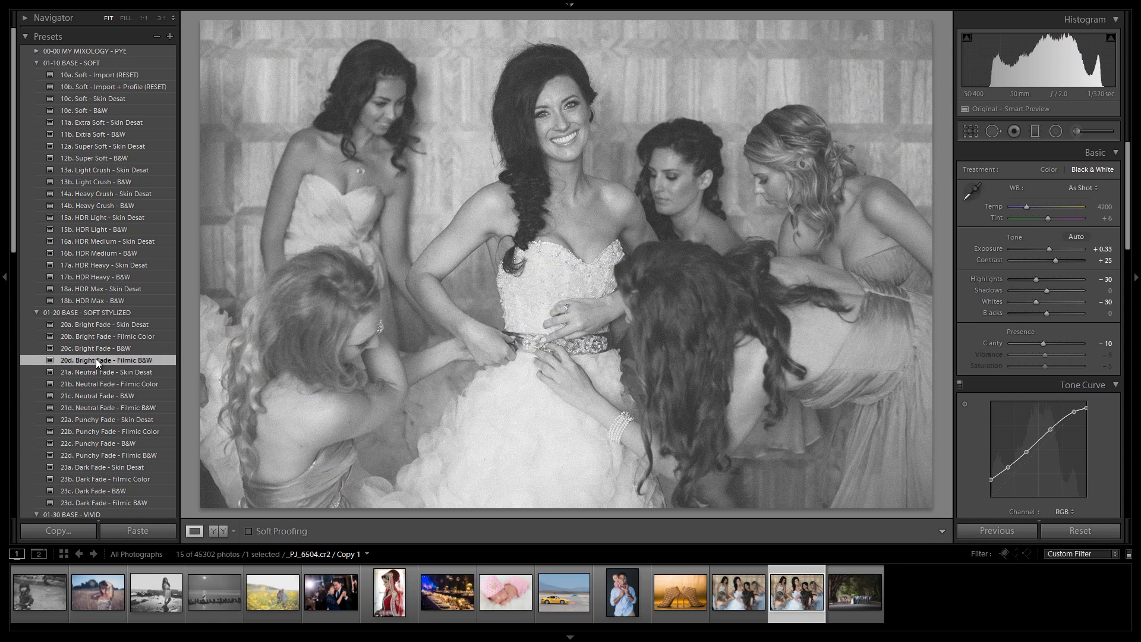
click(114, 348)
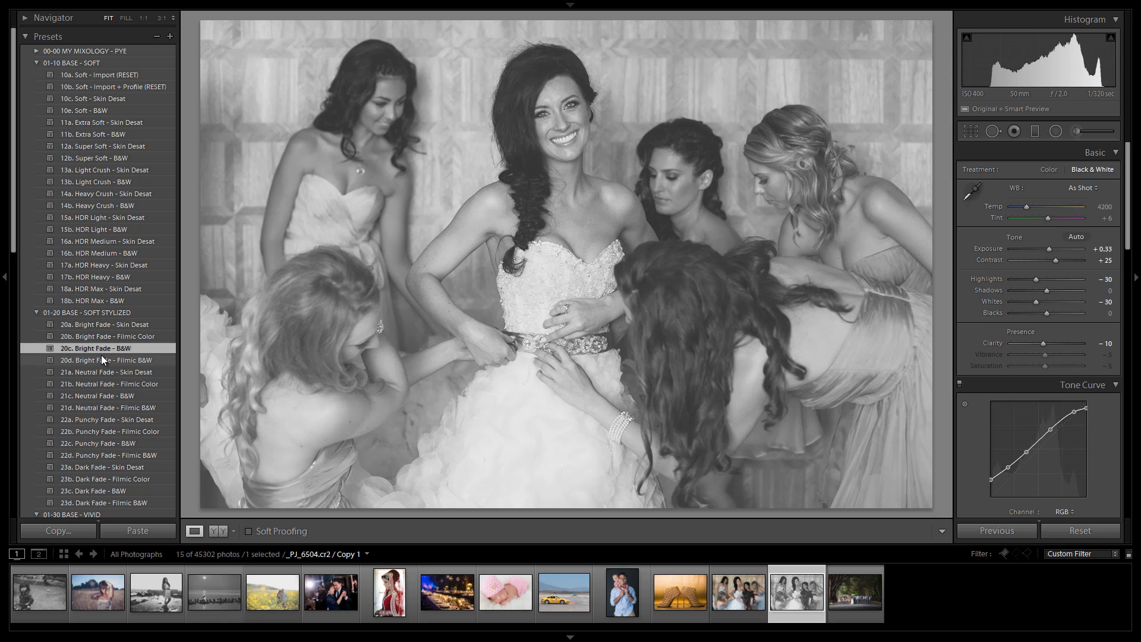
click(101, 357)
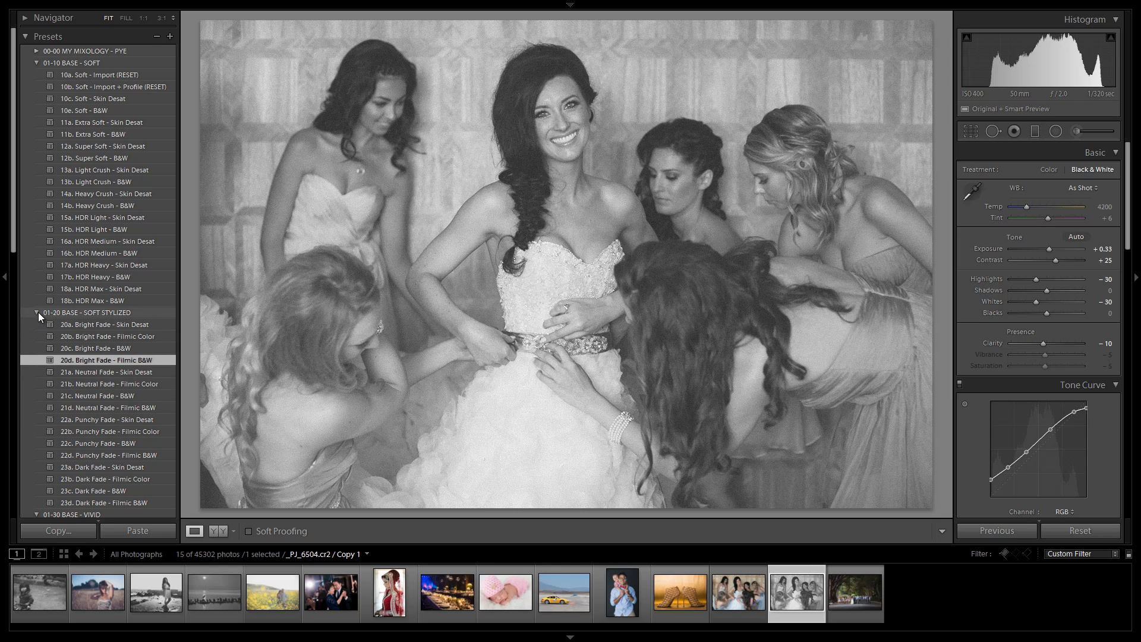
Step: Apply 20a. Bright Fade - Skin Desat to the bridesmaids virtual copy and open the wedding party photo under the trees
click(95, 325)
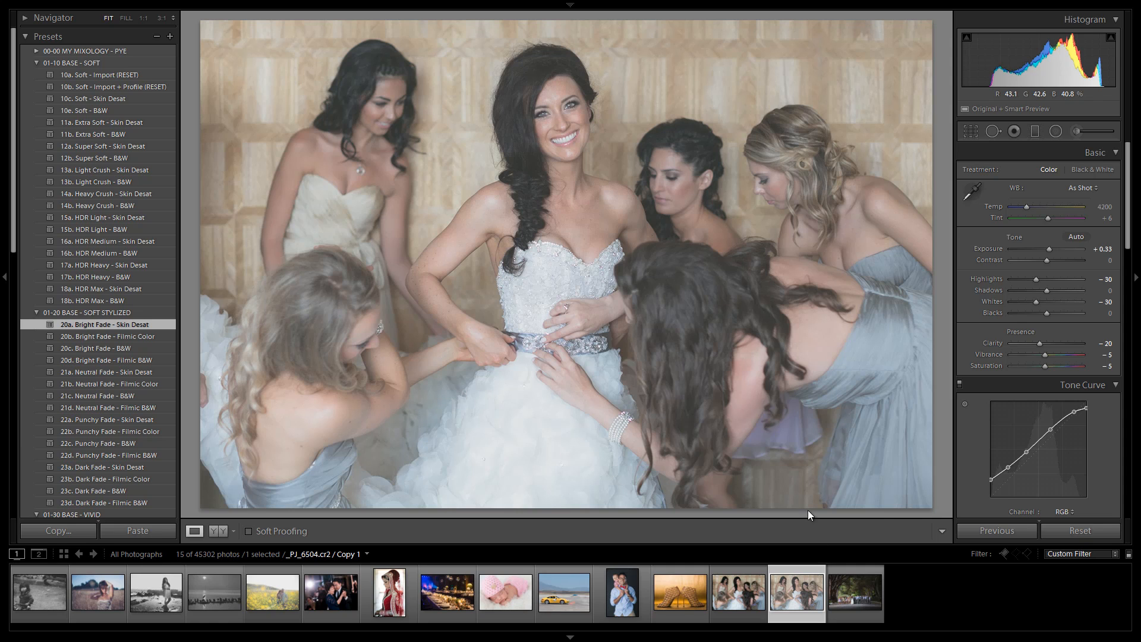
click(847, 587)
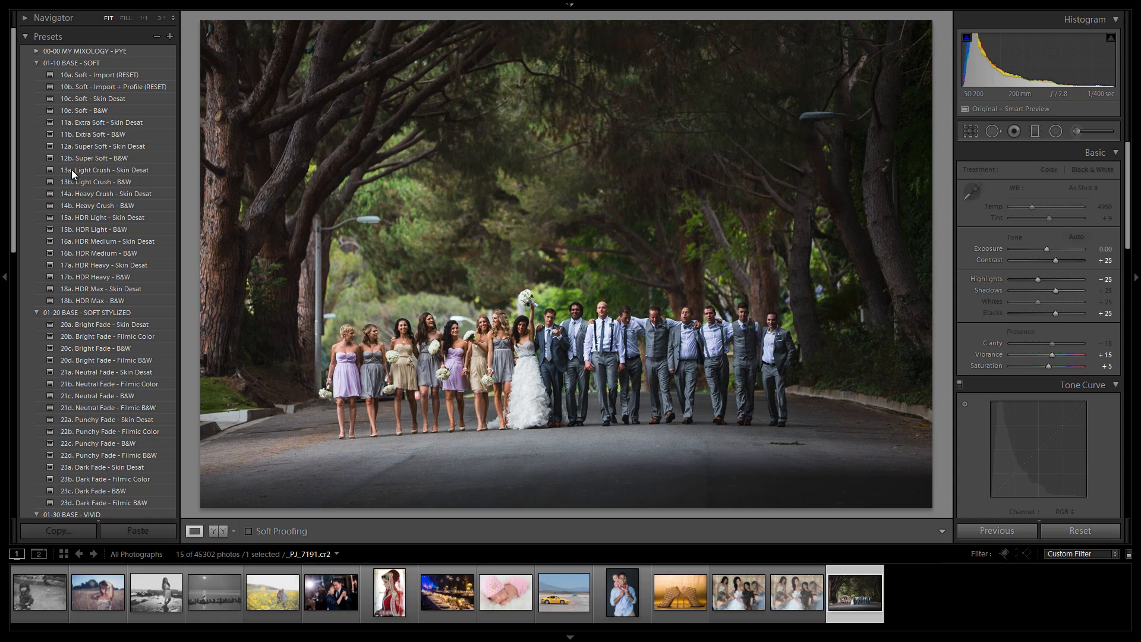
Step: Try 30a. Vivid - Import (RESET) and 10a. Soft - Import (RESET) on the wedding party photo
click(34, 63)
click(38, 74)
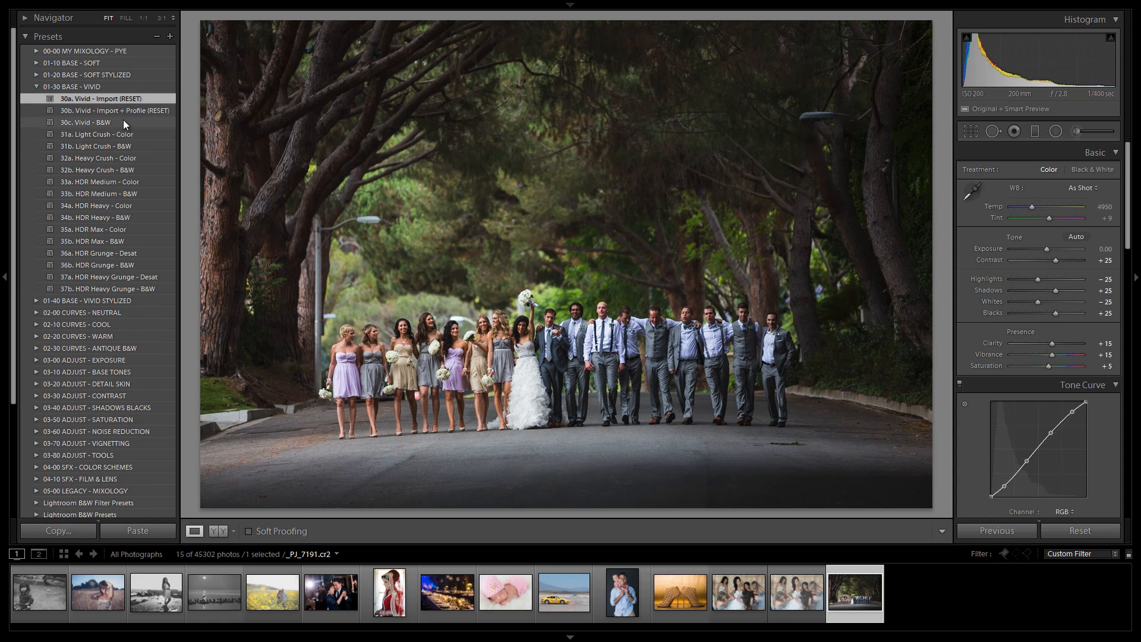
key(shift)
click(91, 99)
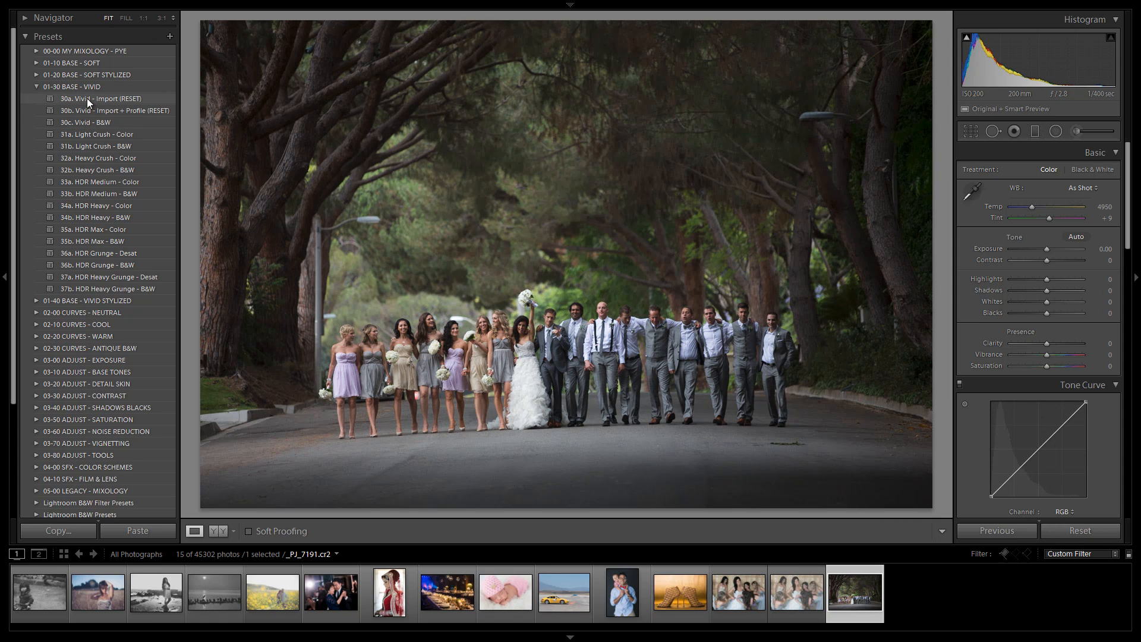
click(37, 63)
click(113, 76)
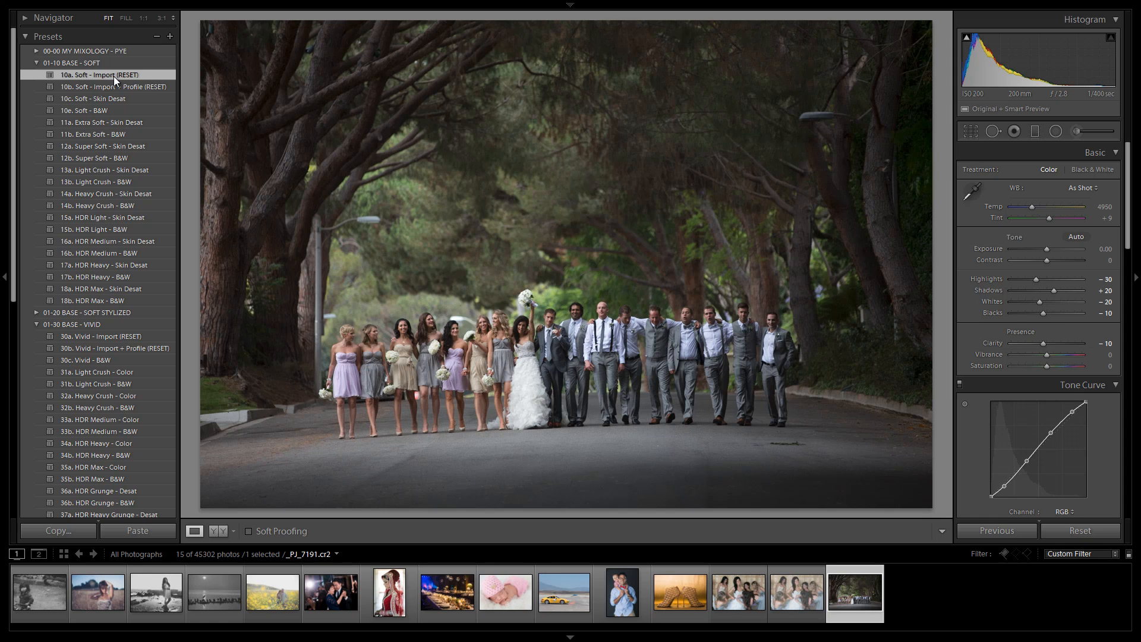
Step: Inspect the group at 1:1 and set the exposure to +0.08
click(530, 340)
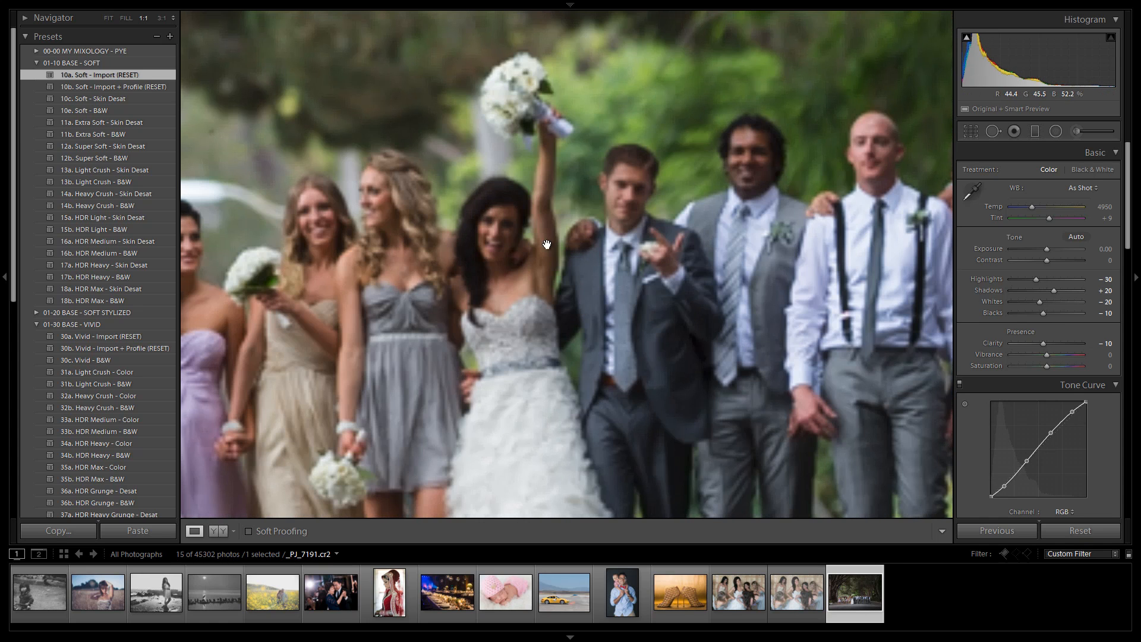
click(616, 291)
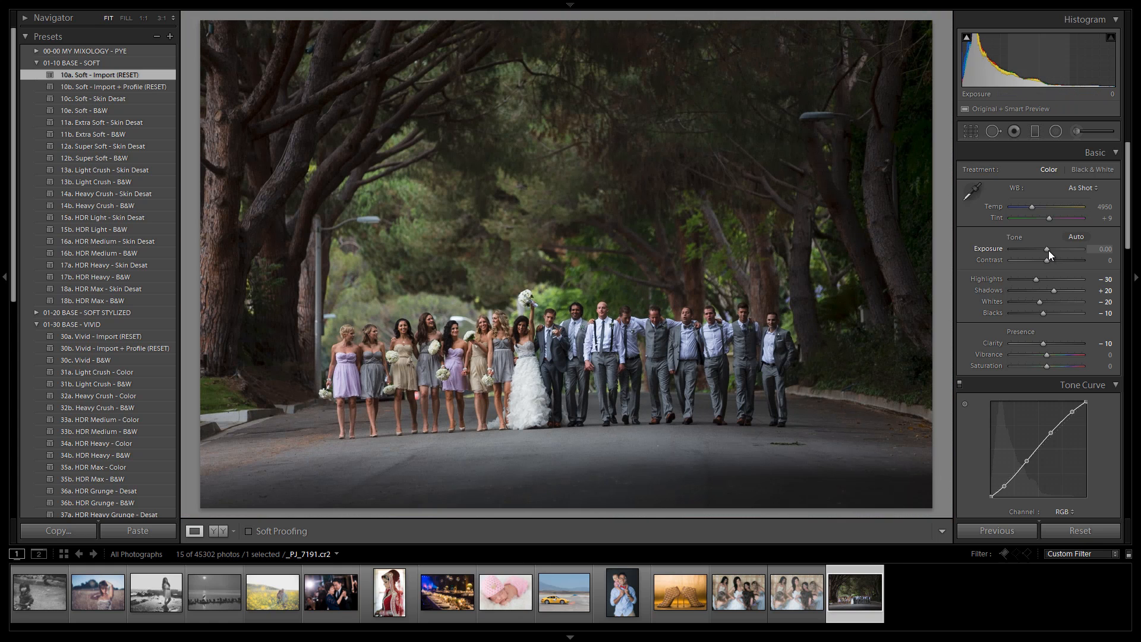
drag(1048, 251, 1049, 251)
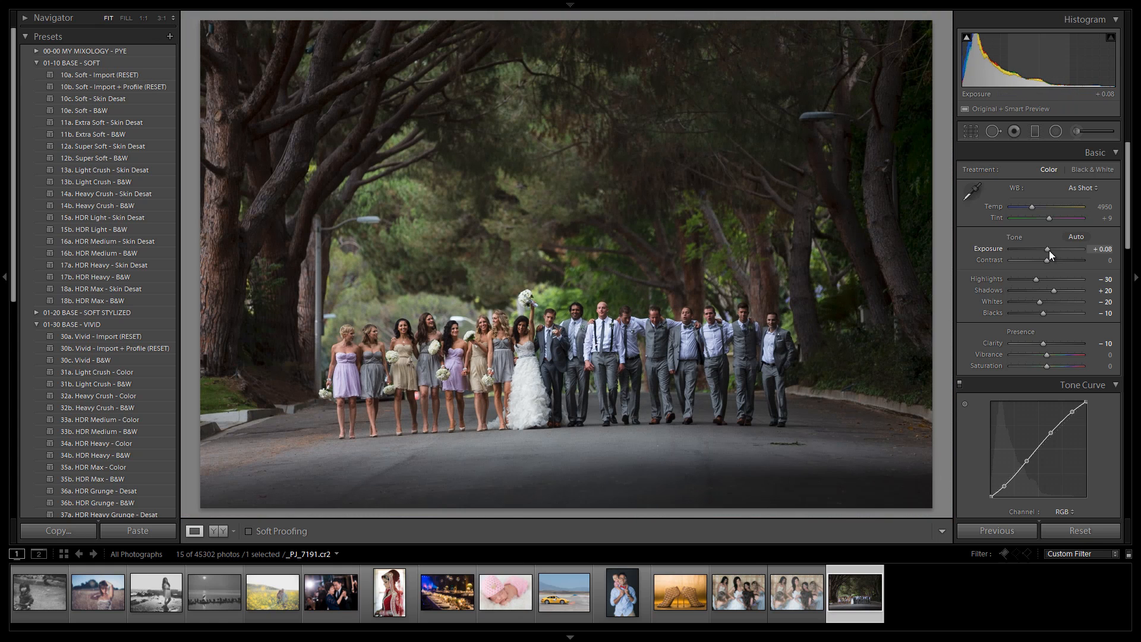
Step: Apply 30a. Vivid - Import (RESET) to the wedding party photo and collapse the preset folders
click(139, 337)
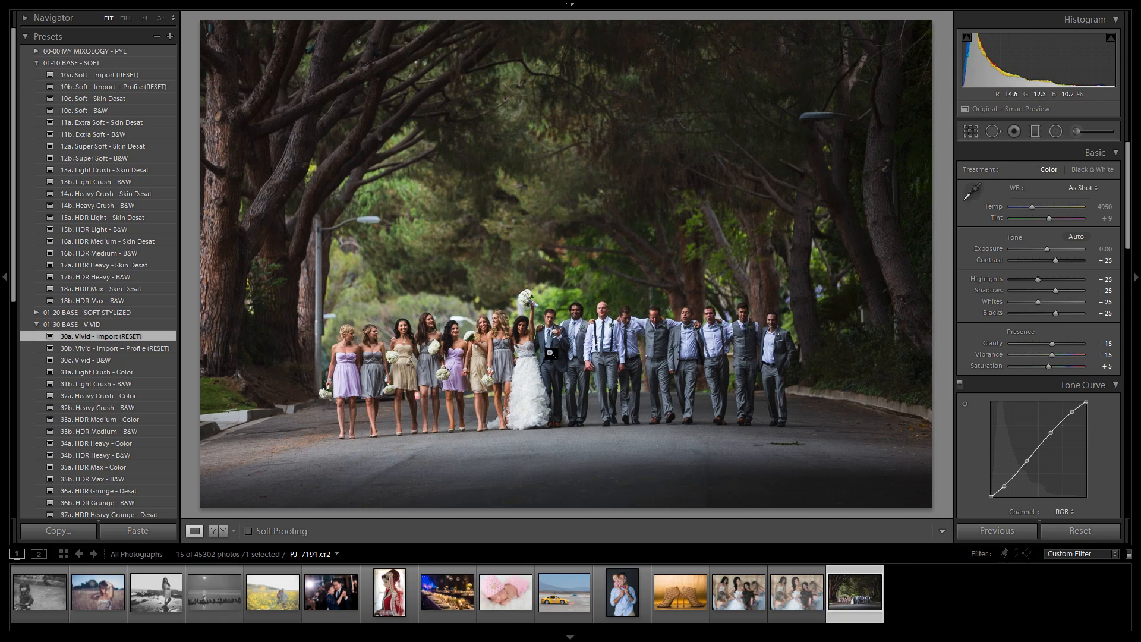
click(35, 325)
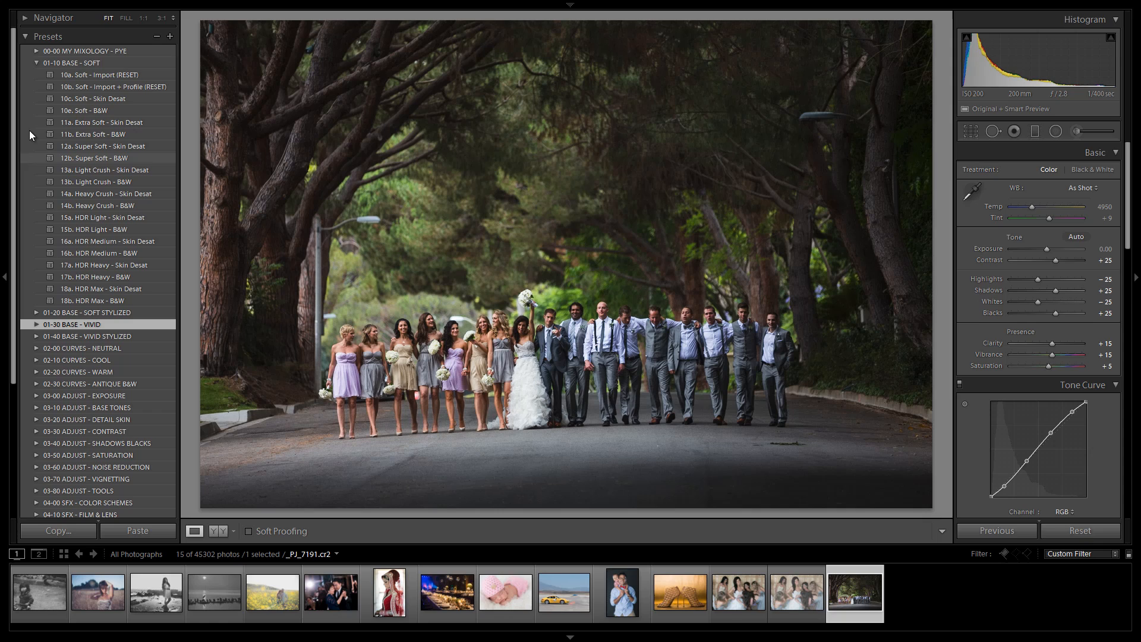
click(37, 63)
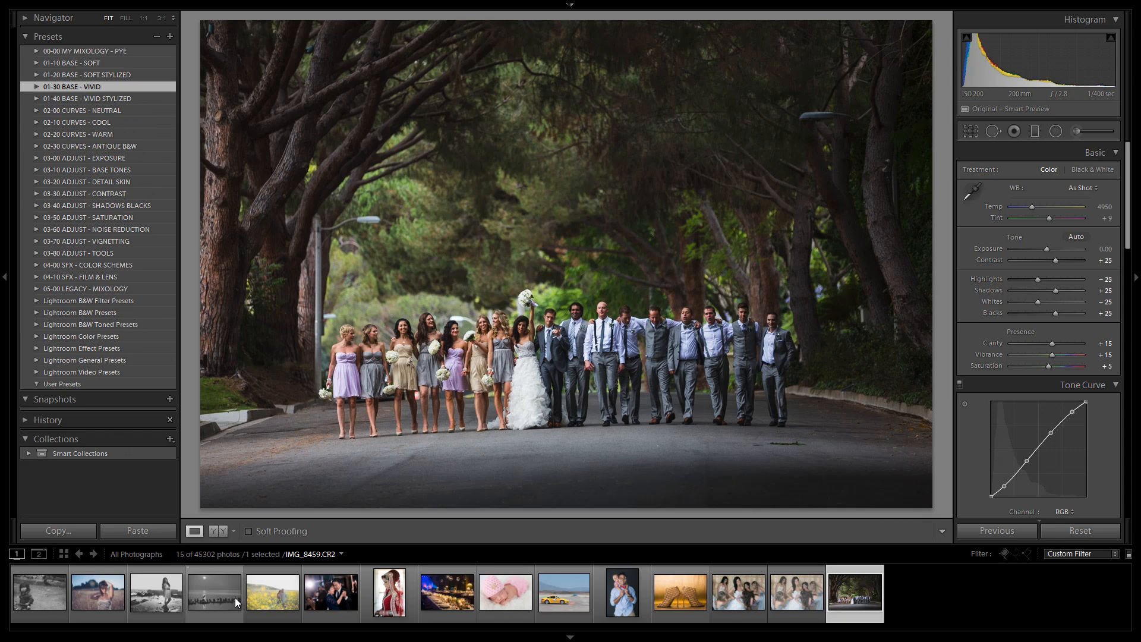
Step: Open the beach portrait and reset all of its develop settings
click(283, 575)
click(170, 587)
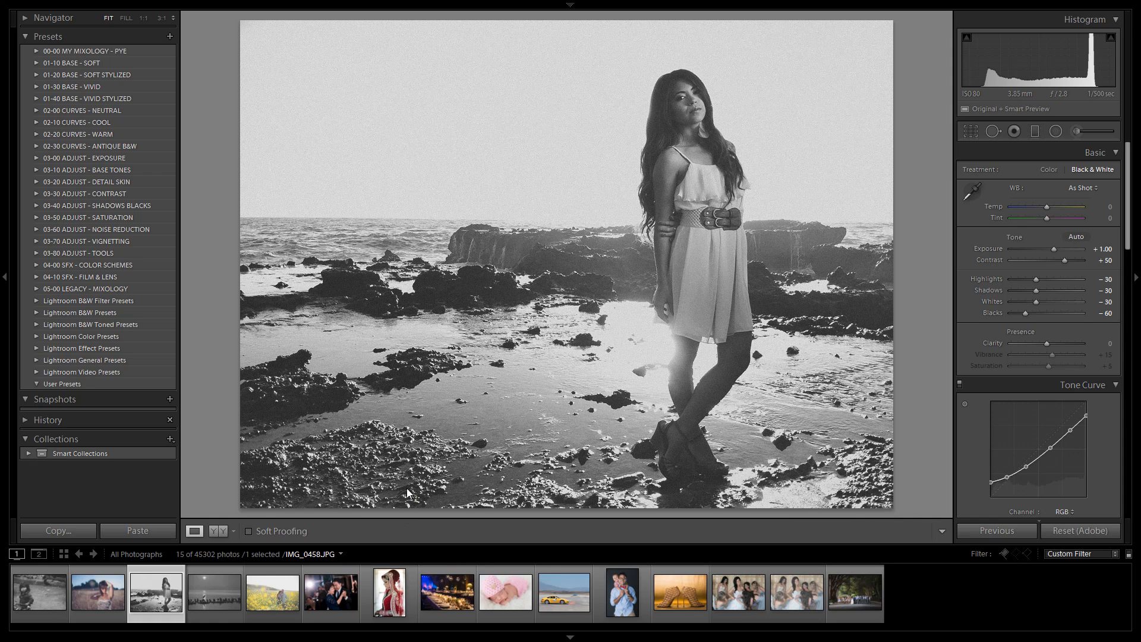
key(ctrl+shift+r)
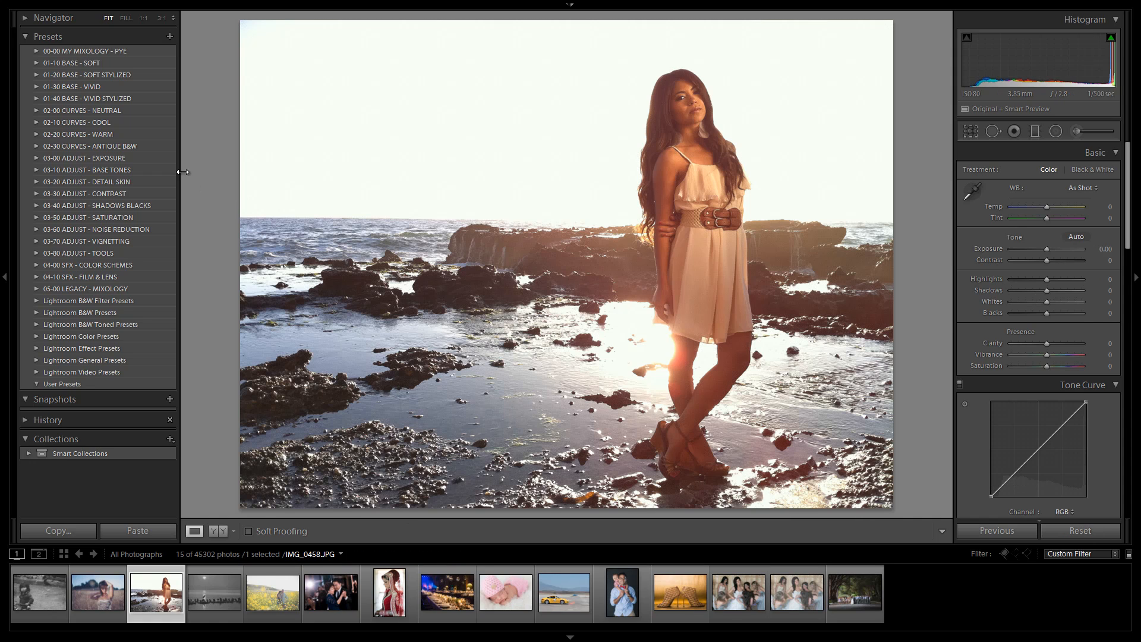
Step: Apply 20a. Bright Fade - Skin Desat from 01-20 BASE - SOFT STYLIZED to the beach portrait
click(36, 62)
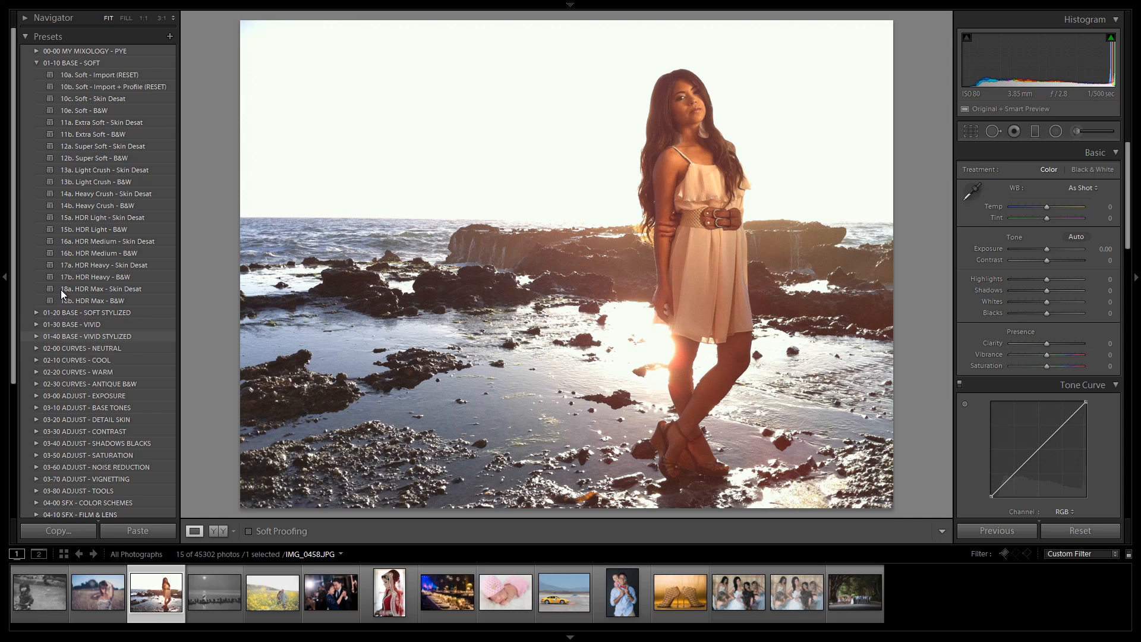
click(37, 63)
click(35, 74)
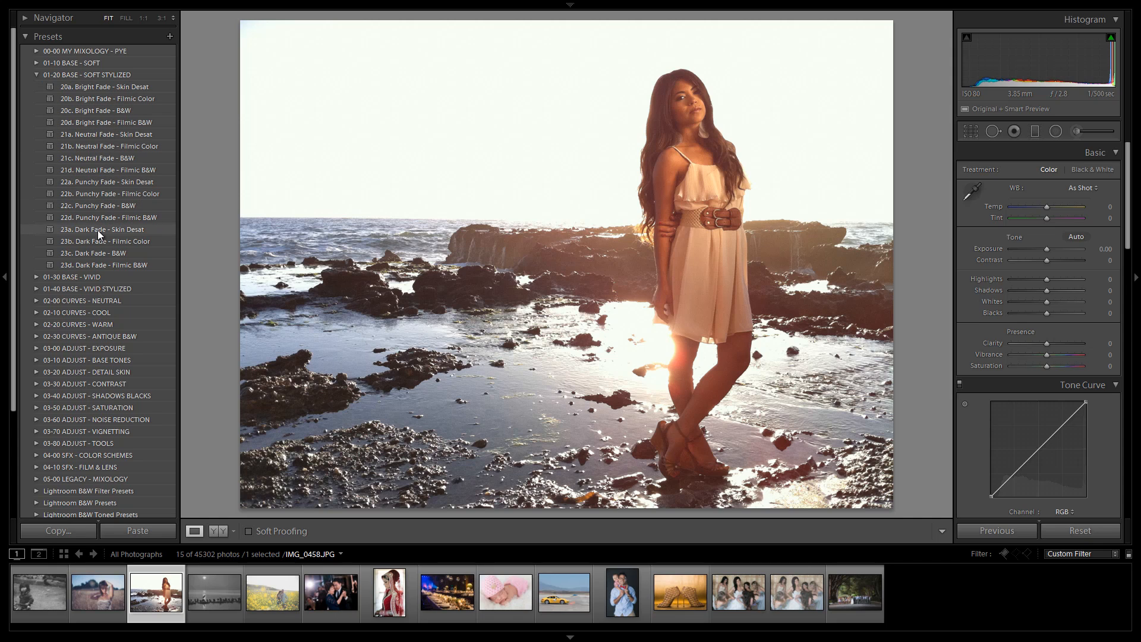
click(37, 301)
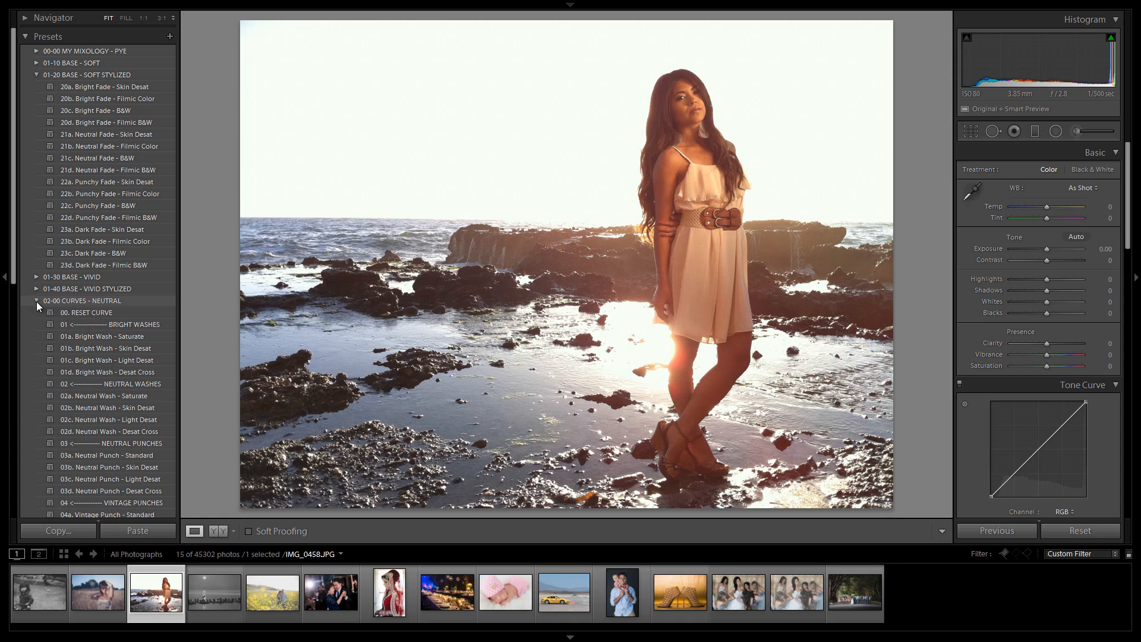
scroll(88, 328, down, 2)
scroll(87, 330, up, 2)
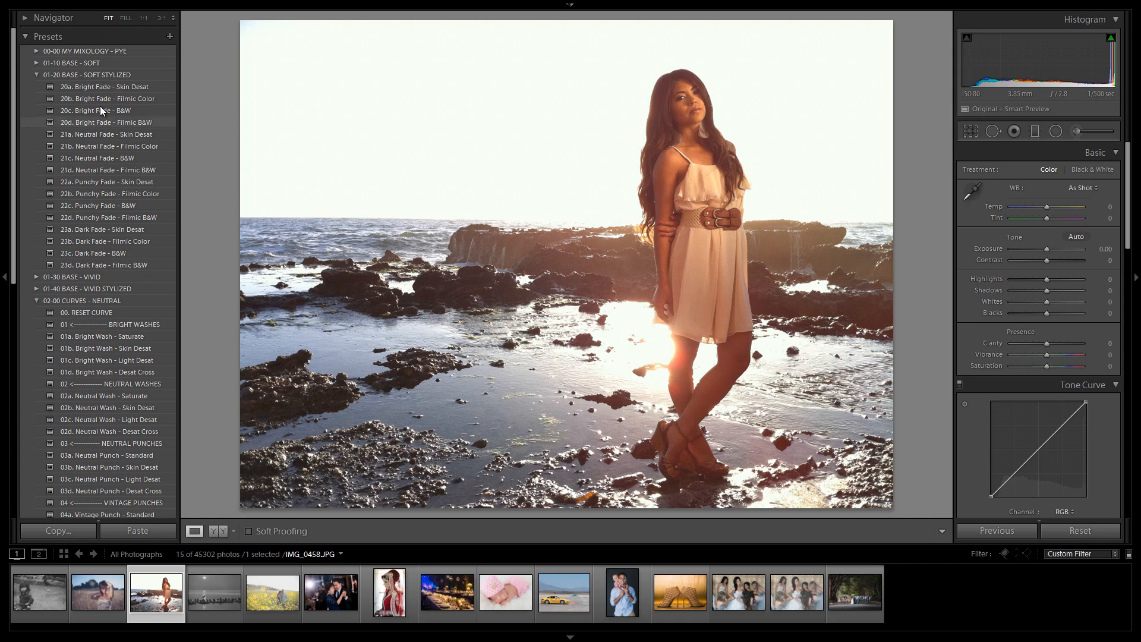
click(116, 87)
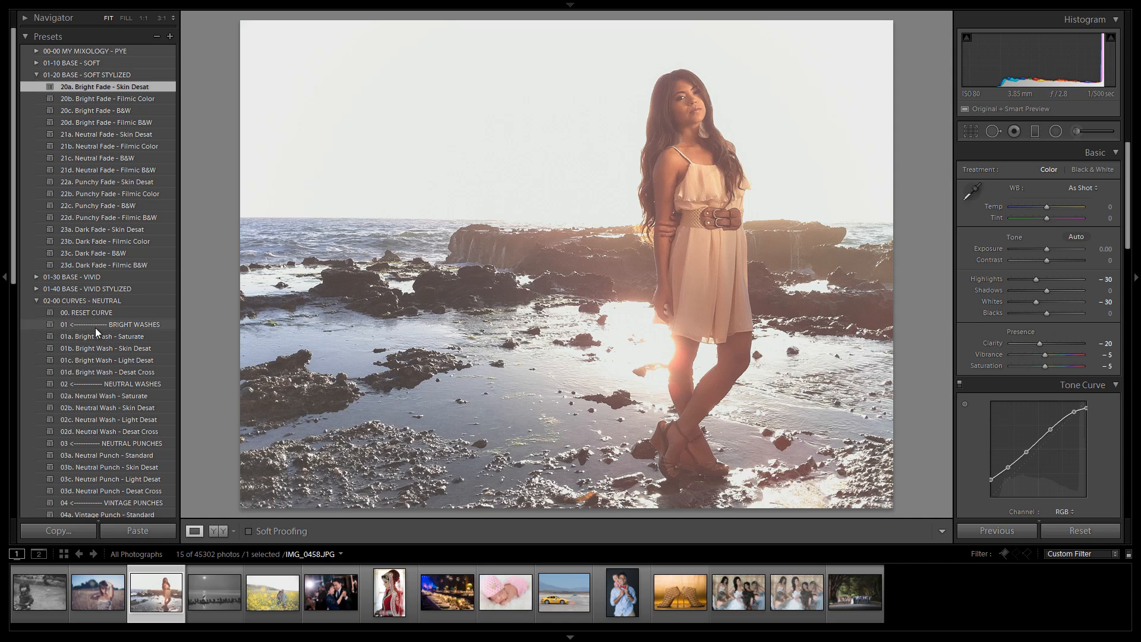
Step: Try the 02-10 CURVES - COOL presets 11d, 12a, 12b and 12c on the portrait
scroll(62, 298, down, 5)
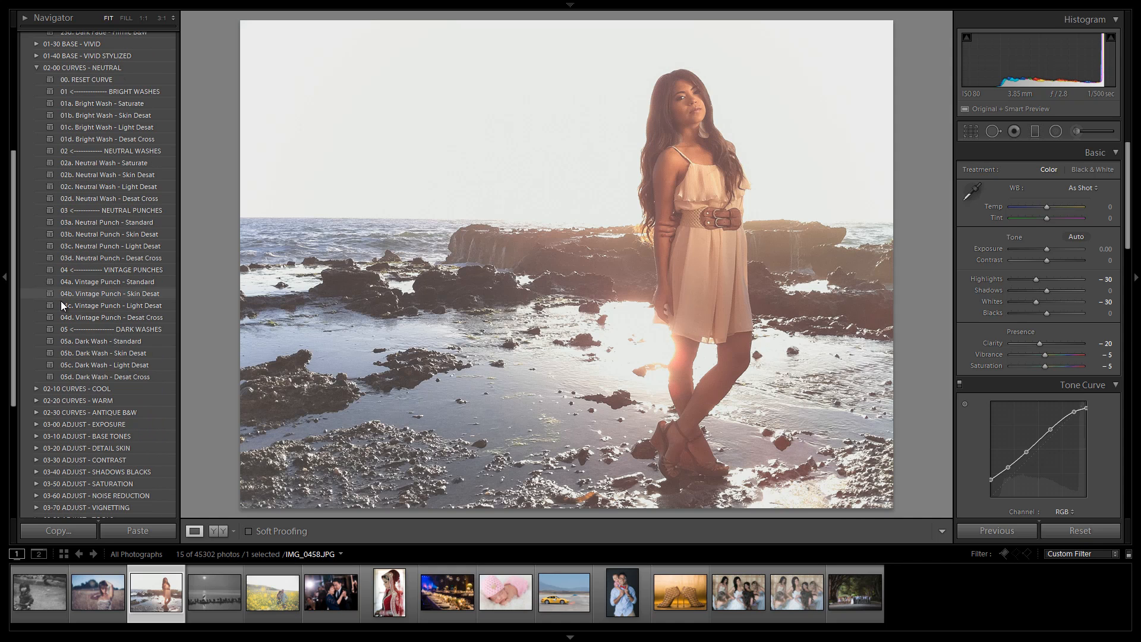
scroll(108, 399, down, 2)
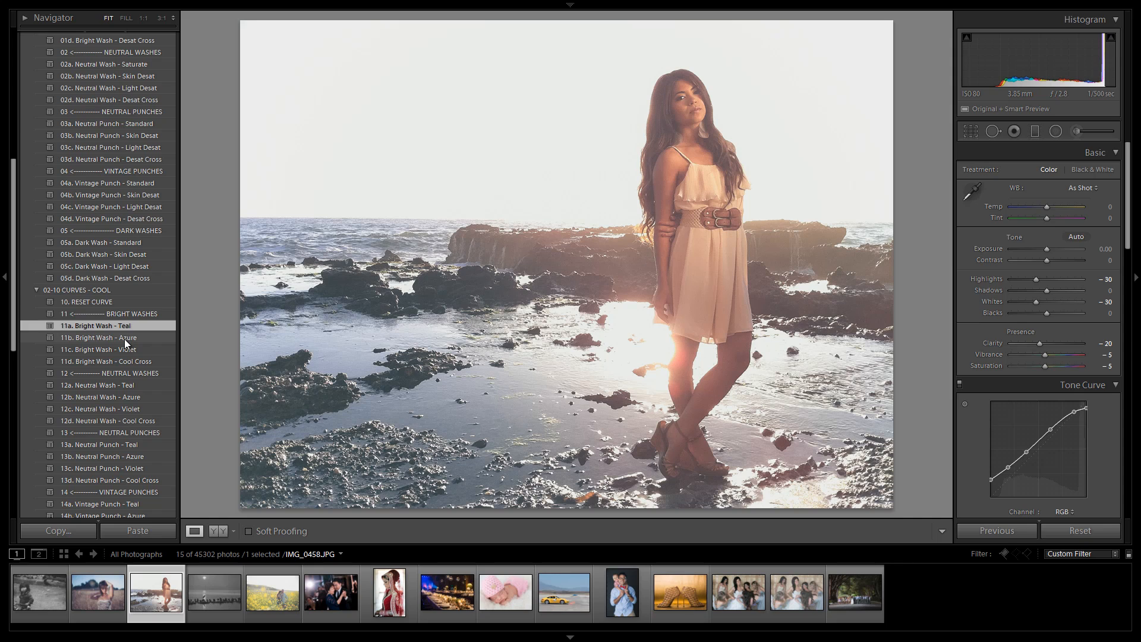
click(120, 356)
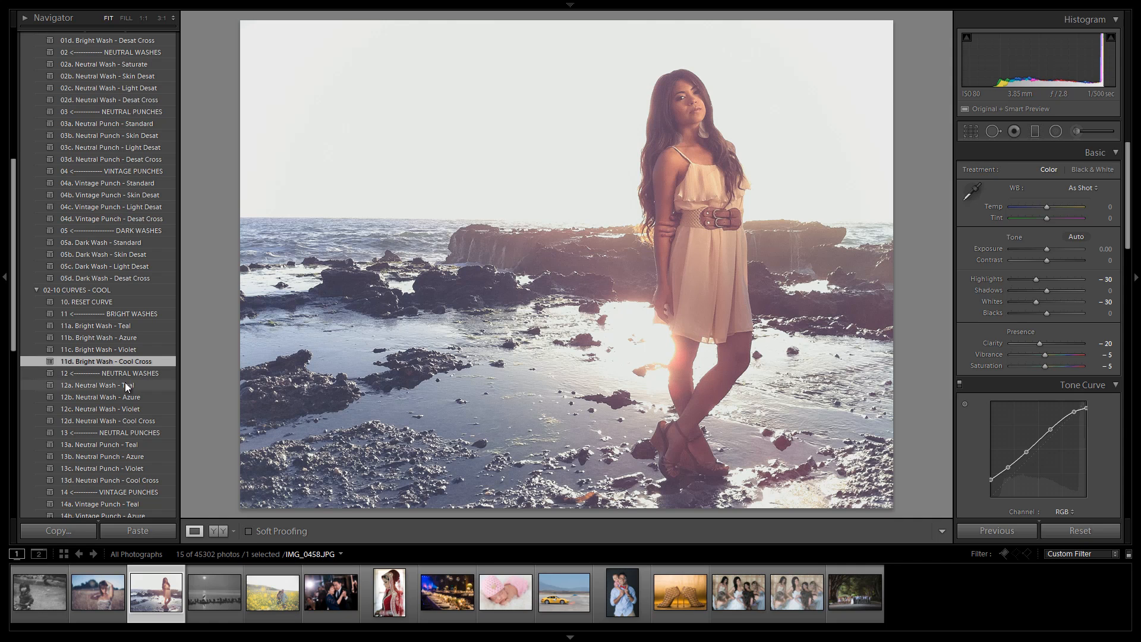
click(126, 385)
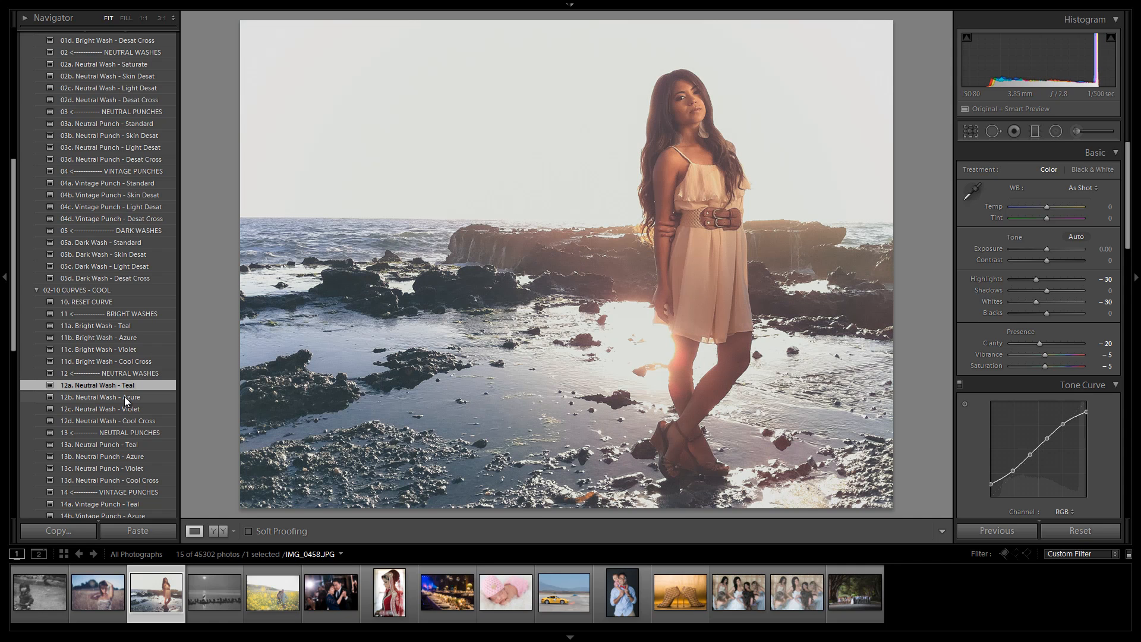
click(123, 397)
click(120, 413)
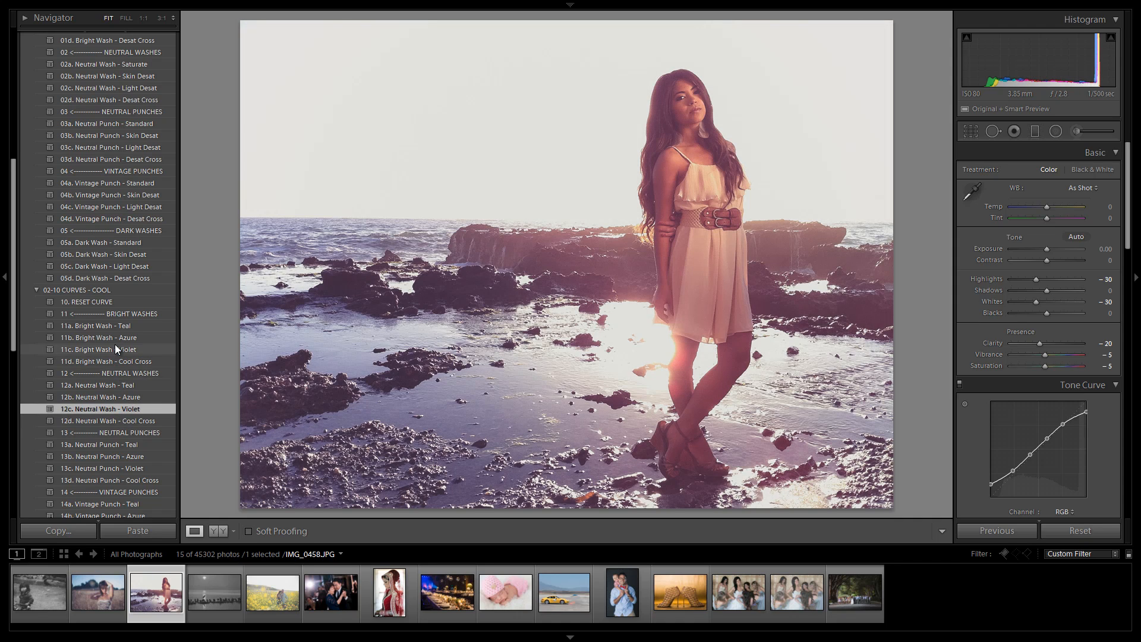
scroll(115, 344, up, 10)
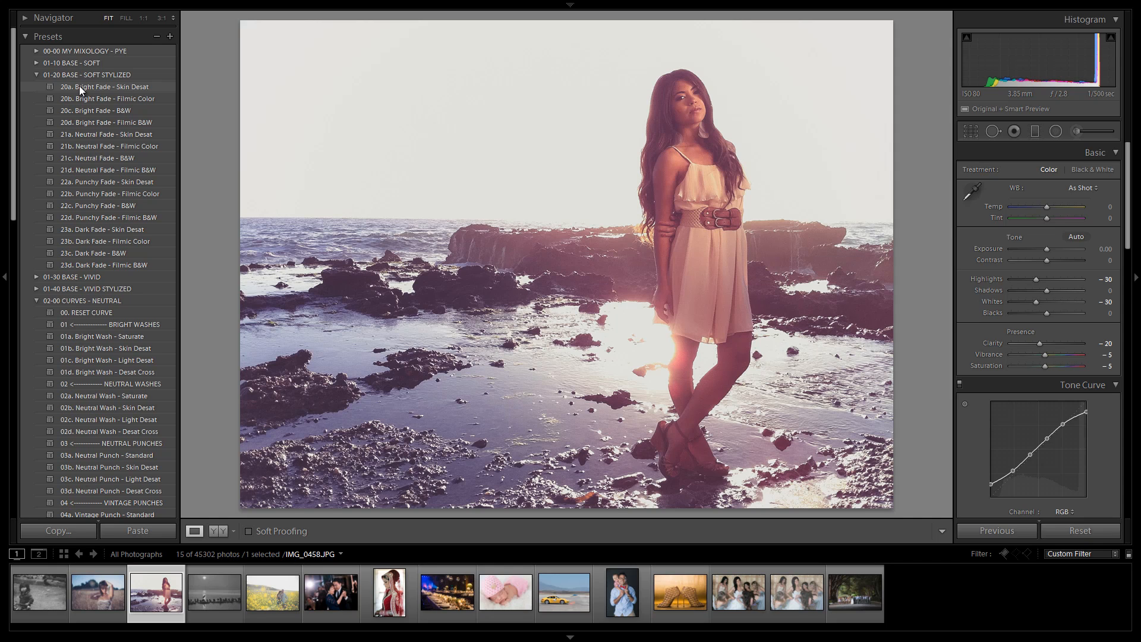
Step: Apply 22b. Punchy Fade - Filmic Color, then 04d. Vintage Punch - Desat Cross after trying 04b. Vintage Punch - Skin Desat
click(130, 194)
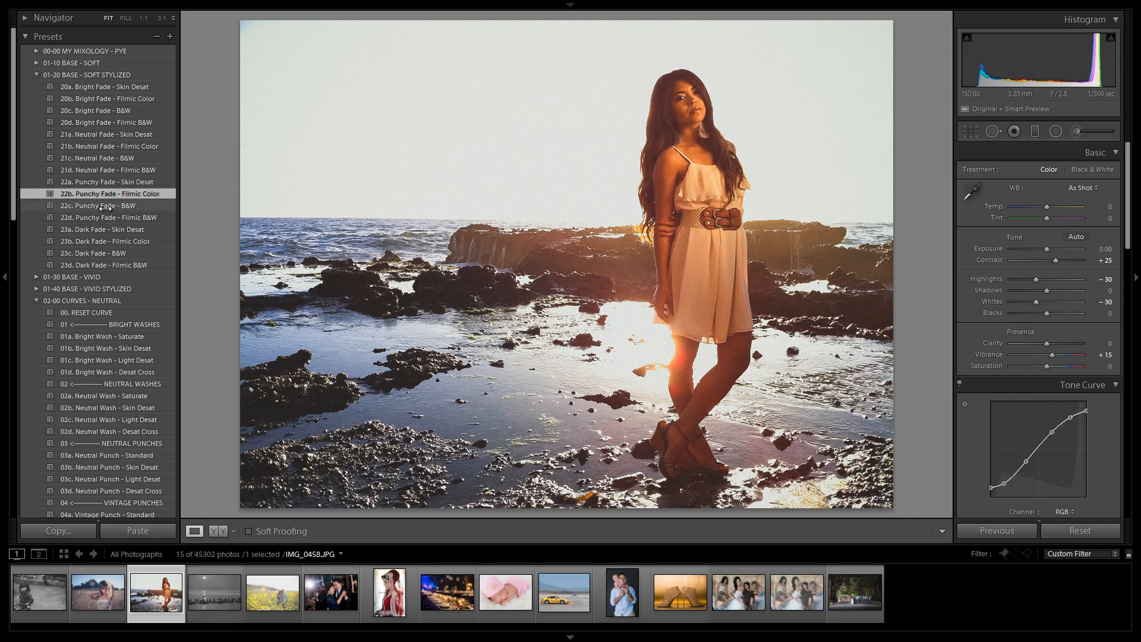
scroll(122, 238, down, 3)
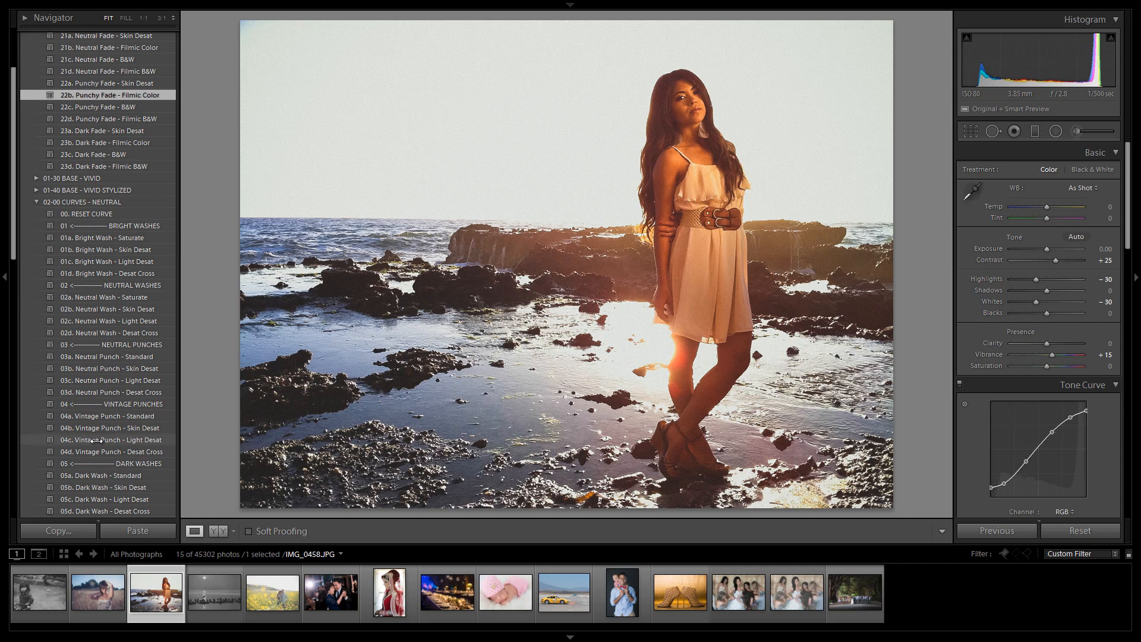
click(119, 429)
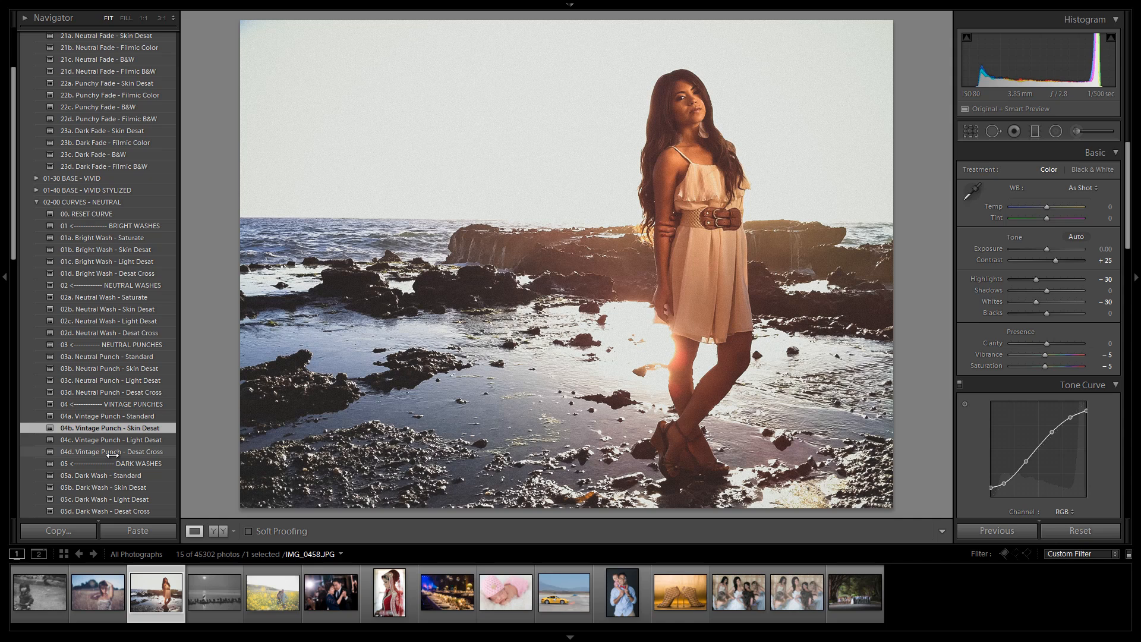
click(112, 453)
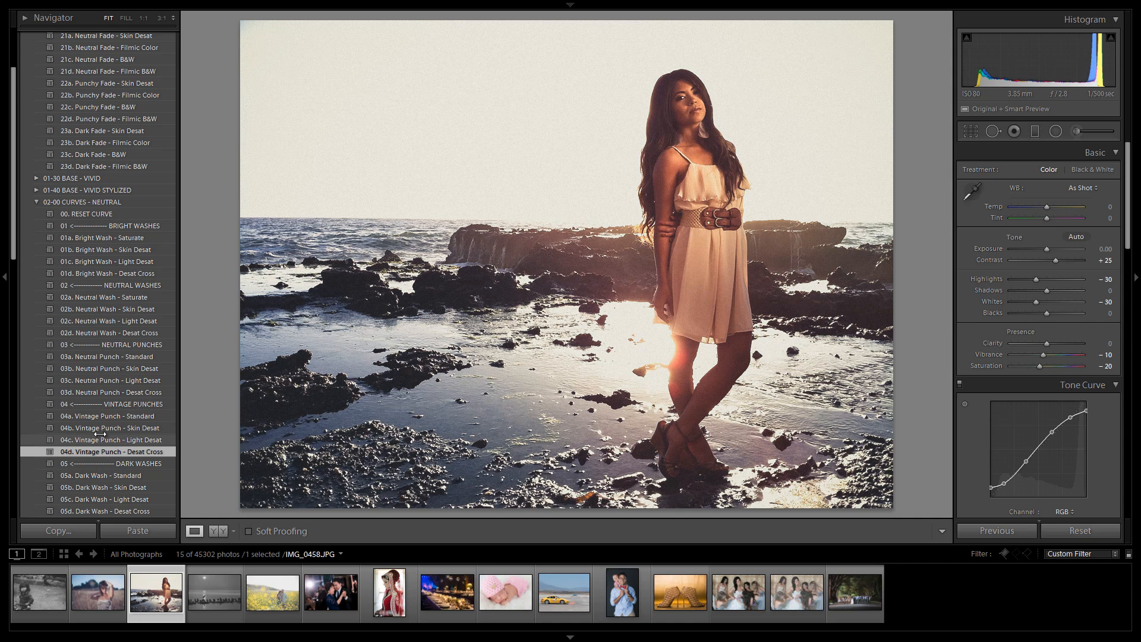
Step: Apply 01b. Orange/Blue from 04-00 SFX - COLOR SCHEMES and set the exposure to +0.08
click(37, 202)
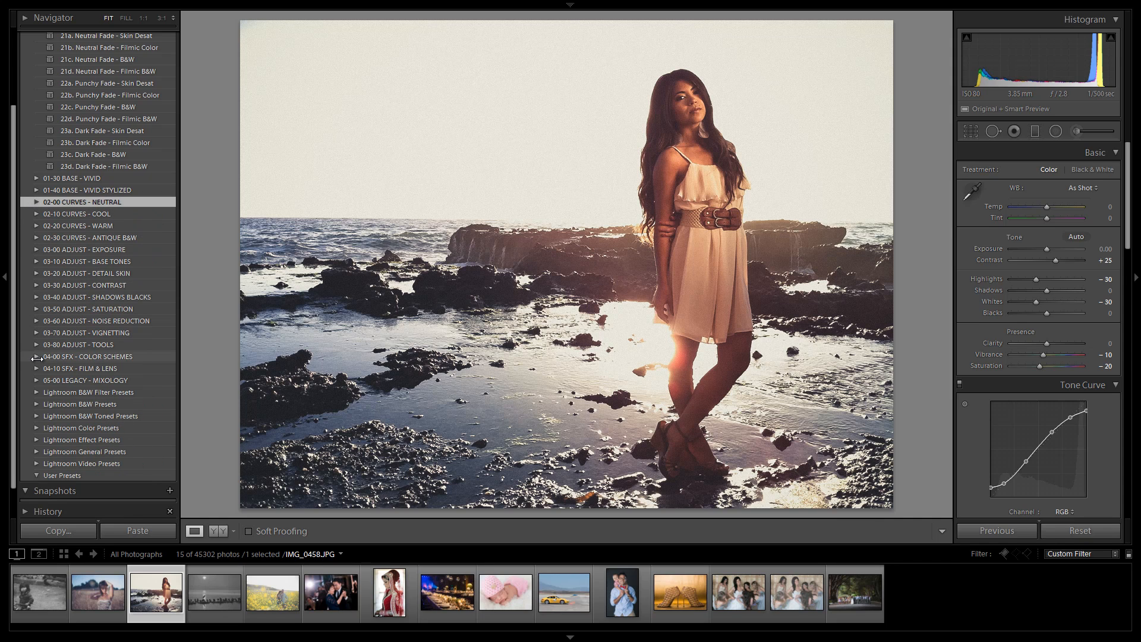
click(37, 356)
click(108, 404)
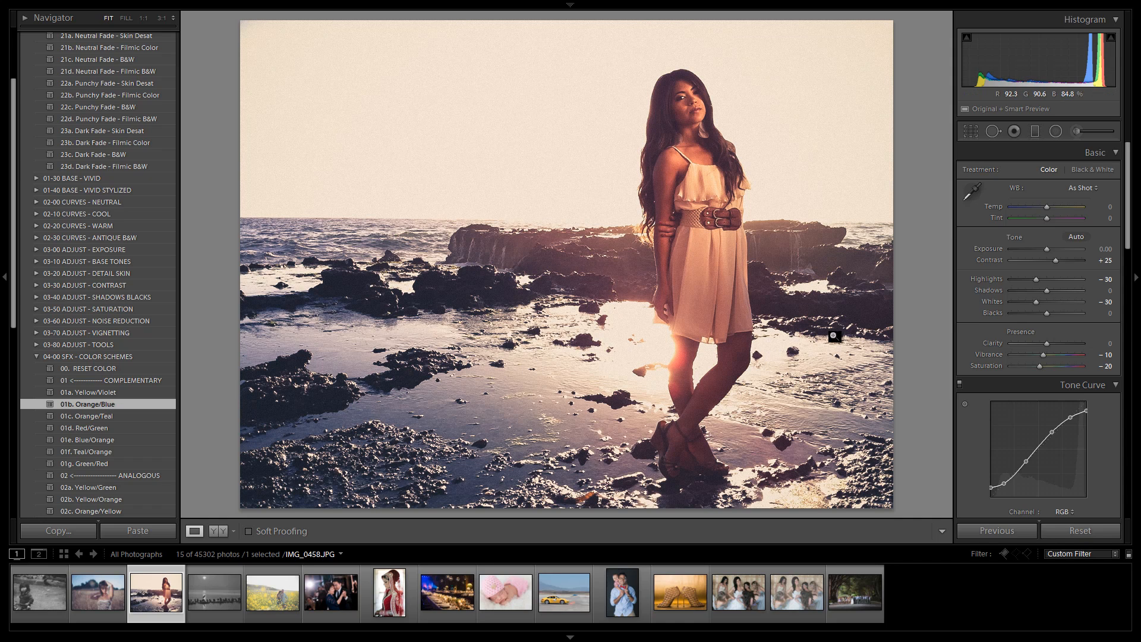
drag(1046, 247, 1047, 248)
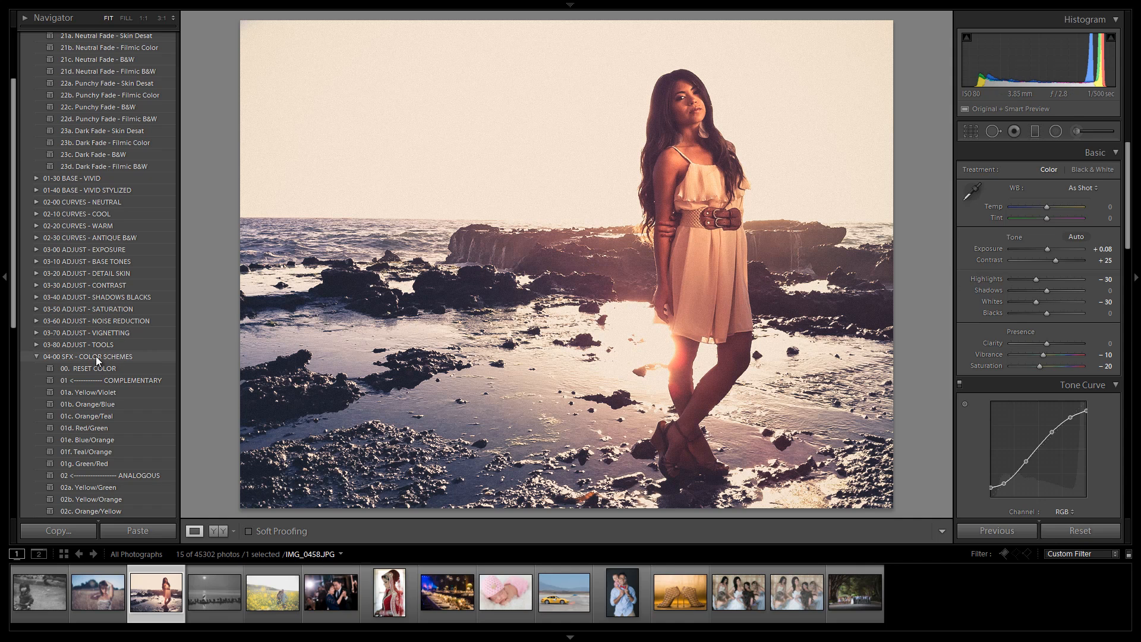
Step: Expand 00-00 MY MIXOLOGY - PYE and open the New Develop Preset dialog
click(33, 356)
scroll(86, 360, up, 3)
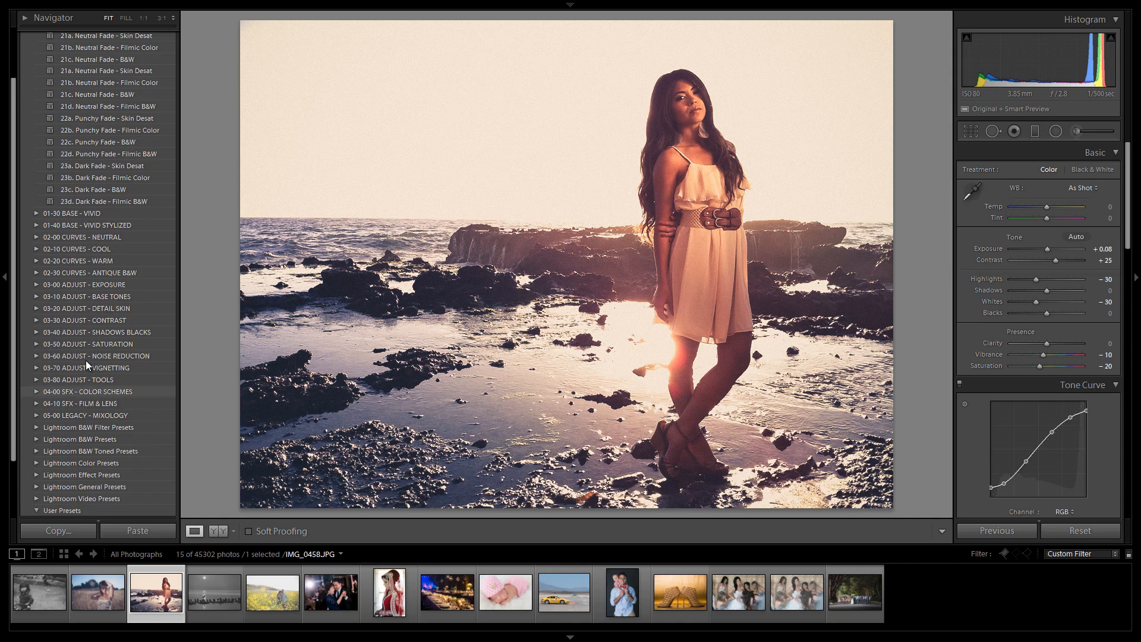
click(37, 74)
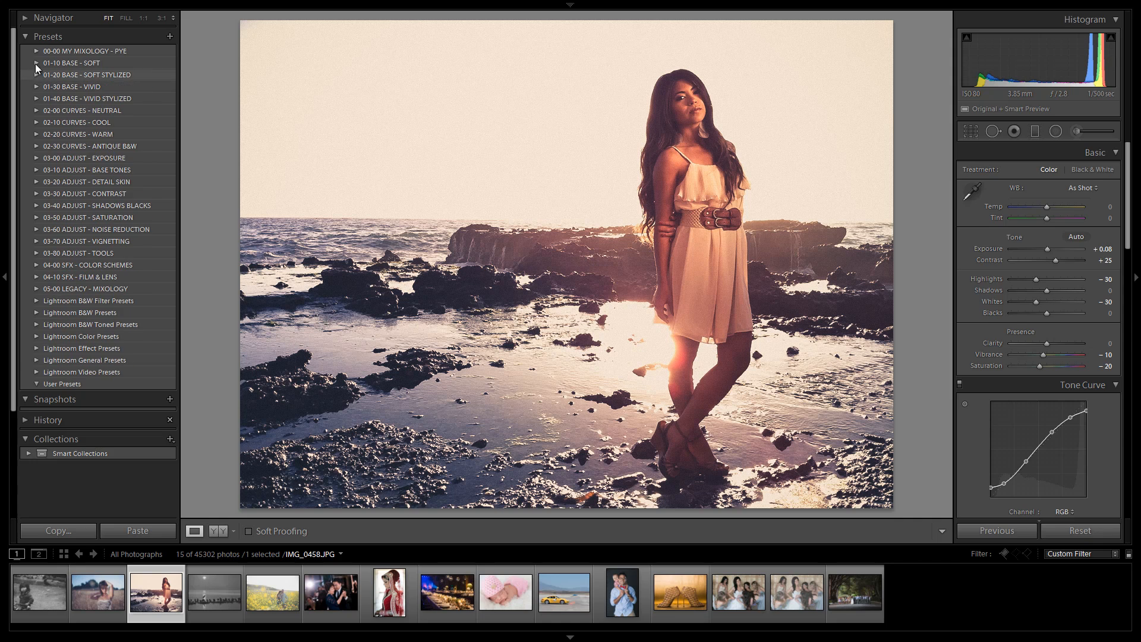
click(36, 51)
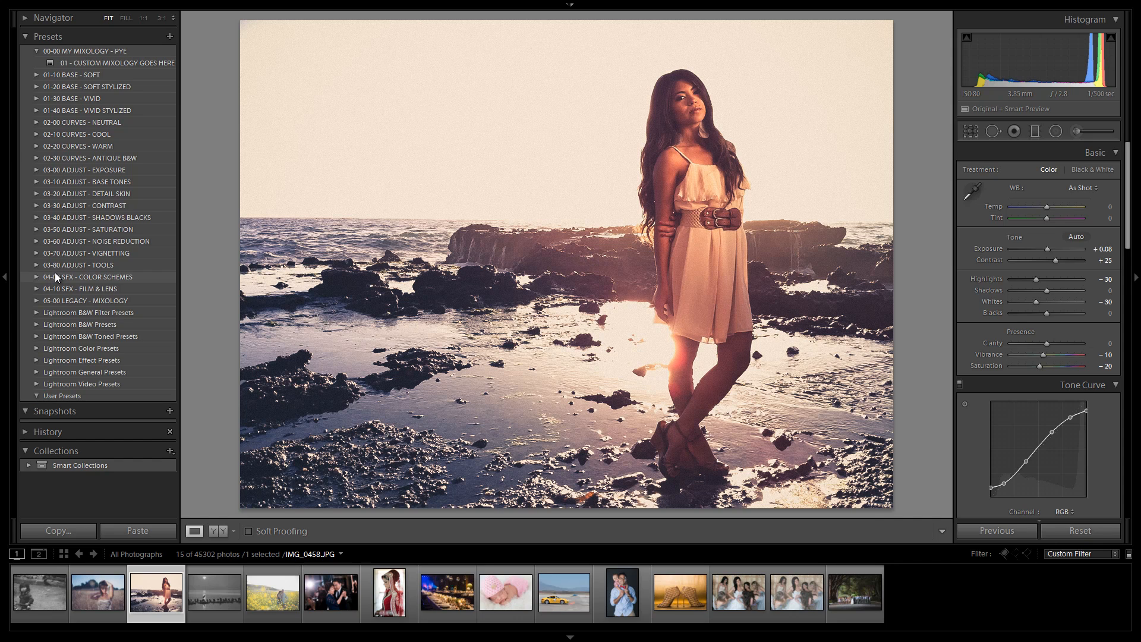
click(170, 37)
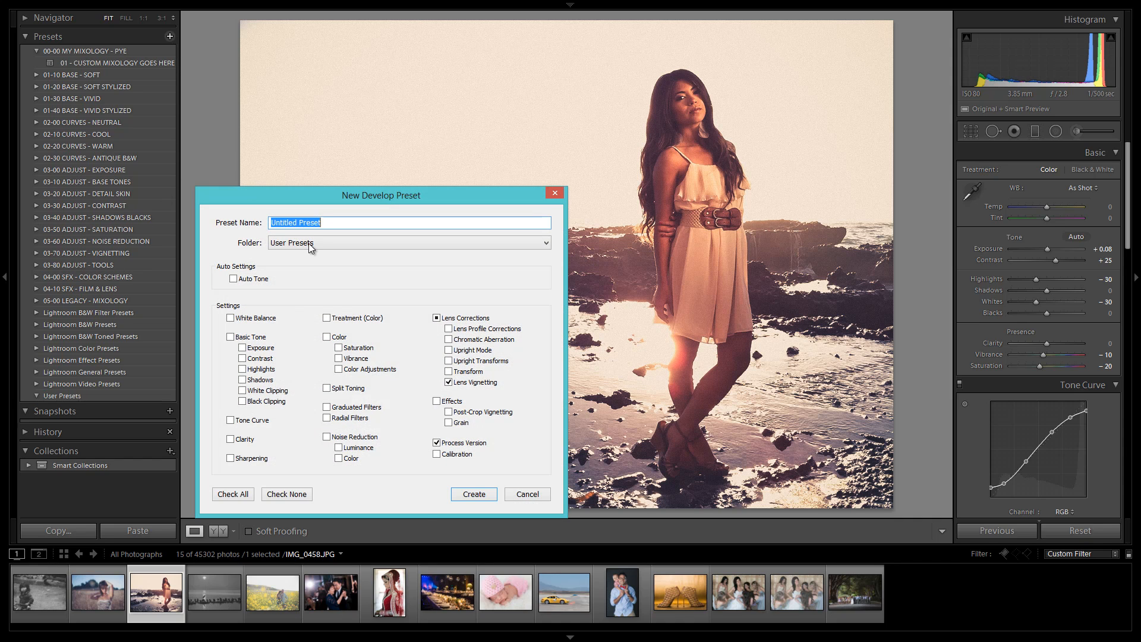
Step: Set the new preset's folder to 00-00 MY MIXOLOGY - PYE and name it Yellow/Violet - High Contrast Filmic
click(308, 244)
click(314, 275)
double_click(362, 225)
click(362, 225)
triple_click(362, 225)
text(Yellow/V)
text(iolet)
text( - Pun)
key(BackSpace)
key(BackSpace)
key(BackSpace)
text(High Contrast Filmic)
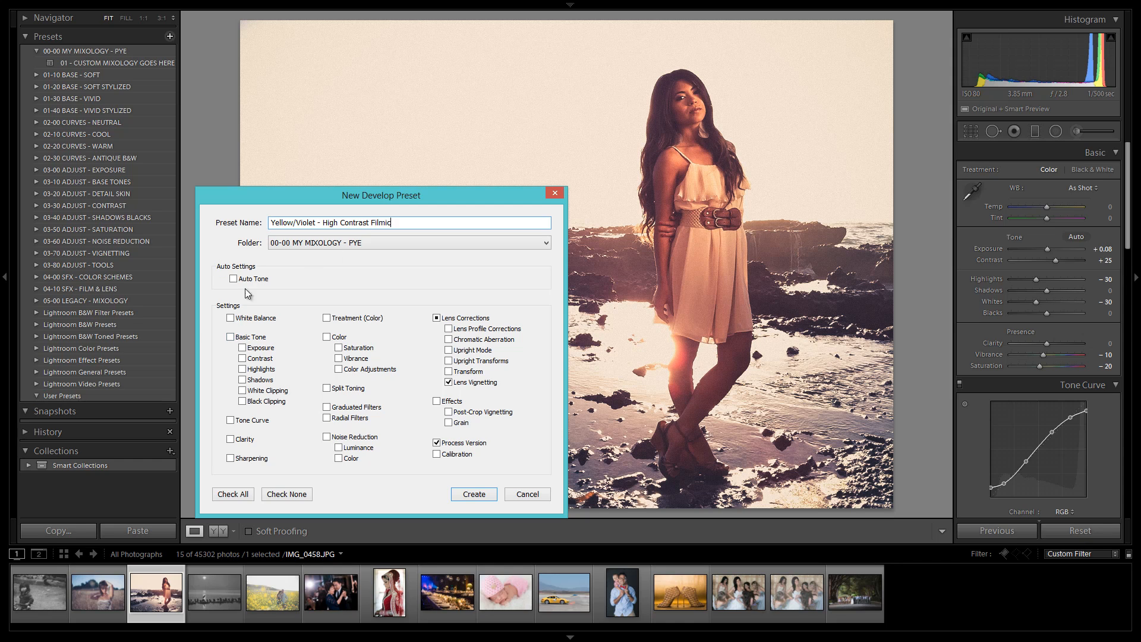
Step: Include all settings except White Balance, Exposure, Calibration and lens corrections other than Lens Vignetting, and create the preset
click(231, 493)
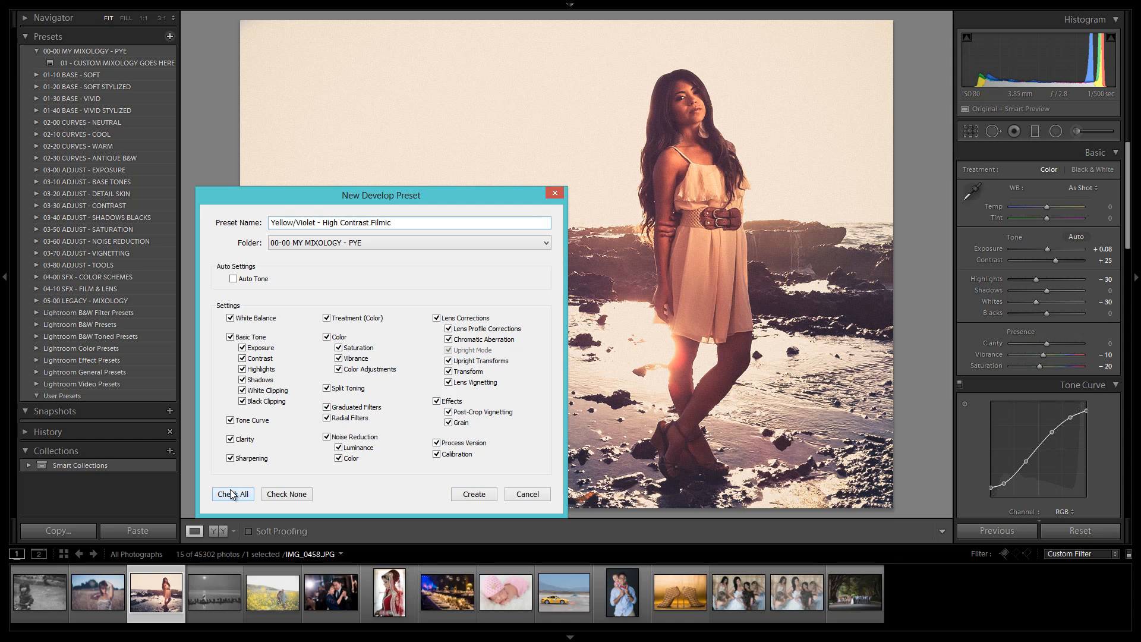
click(245, 318)
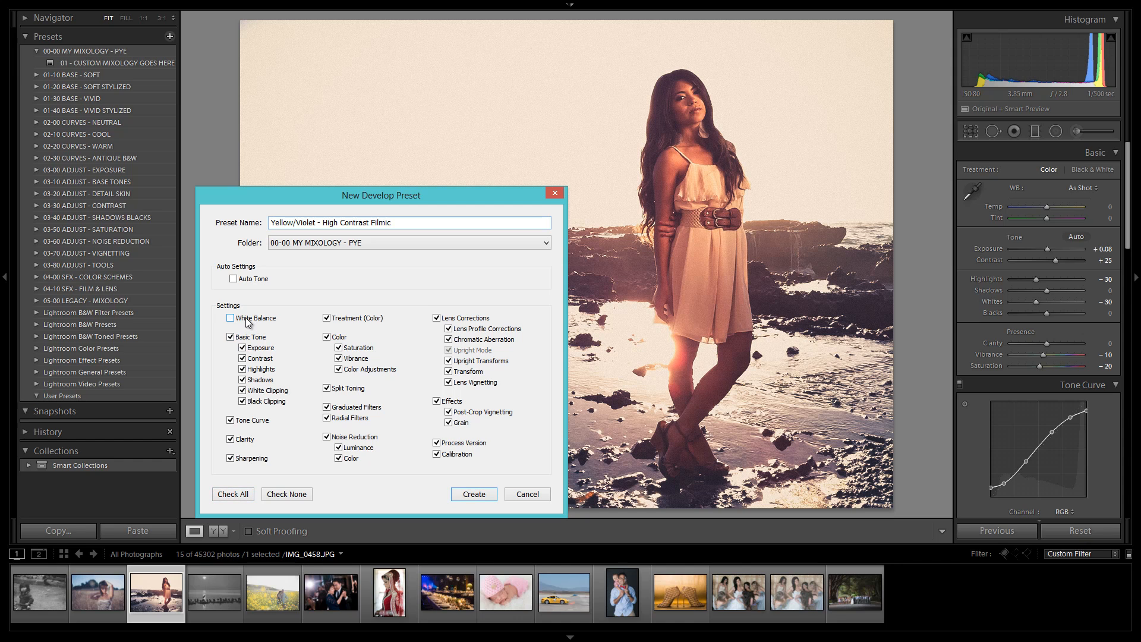
click(256, 350)
click(436, 318)
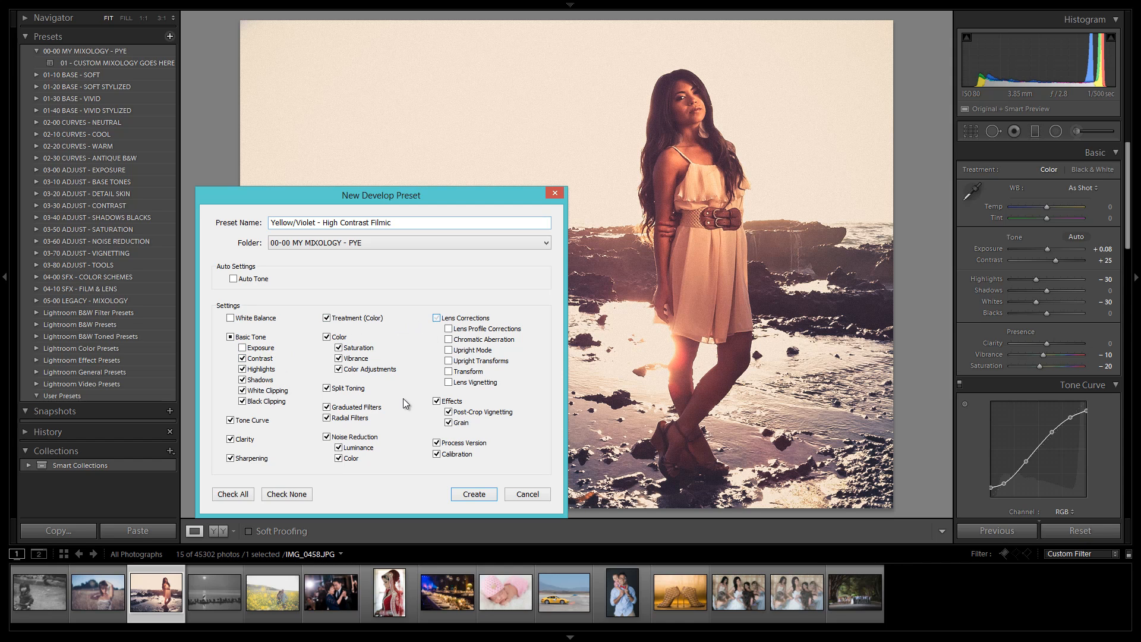
click(448, 382)
click(436, 455)
click(466, 493)
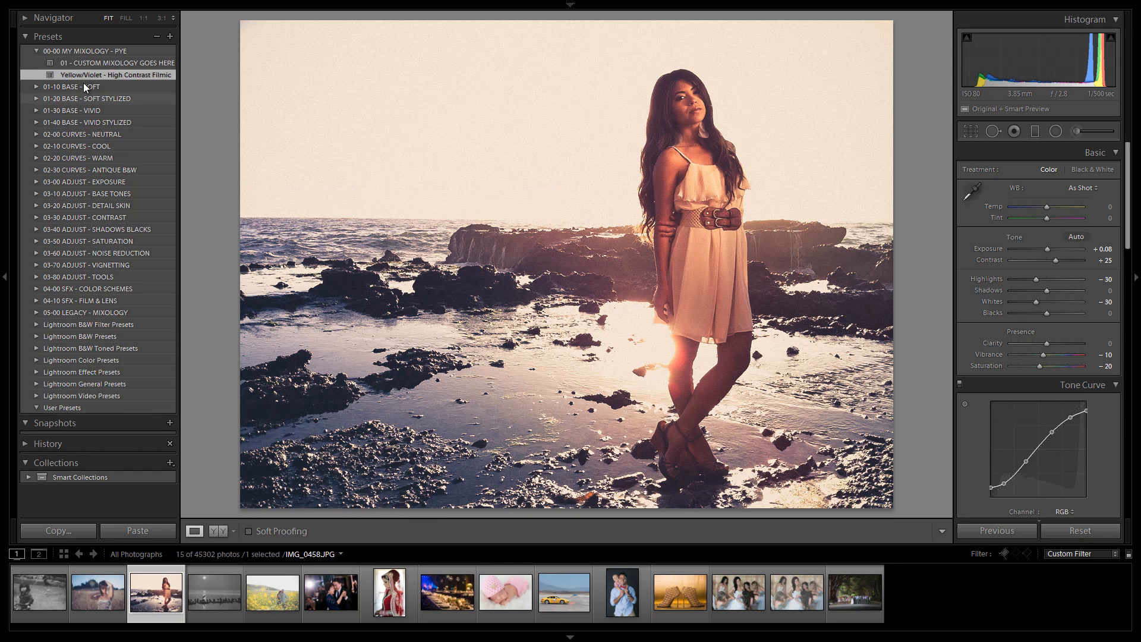
Step: Rename the new preset as 02 - Yellow/Violet - High Contrast Filmic
right_click(83, 76)
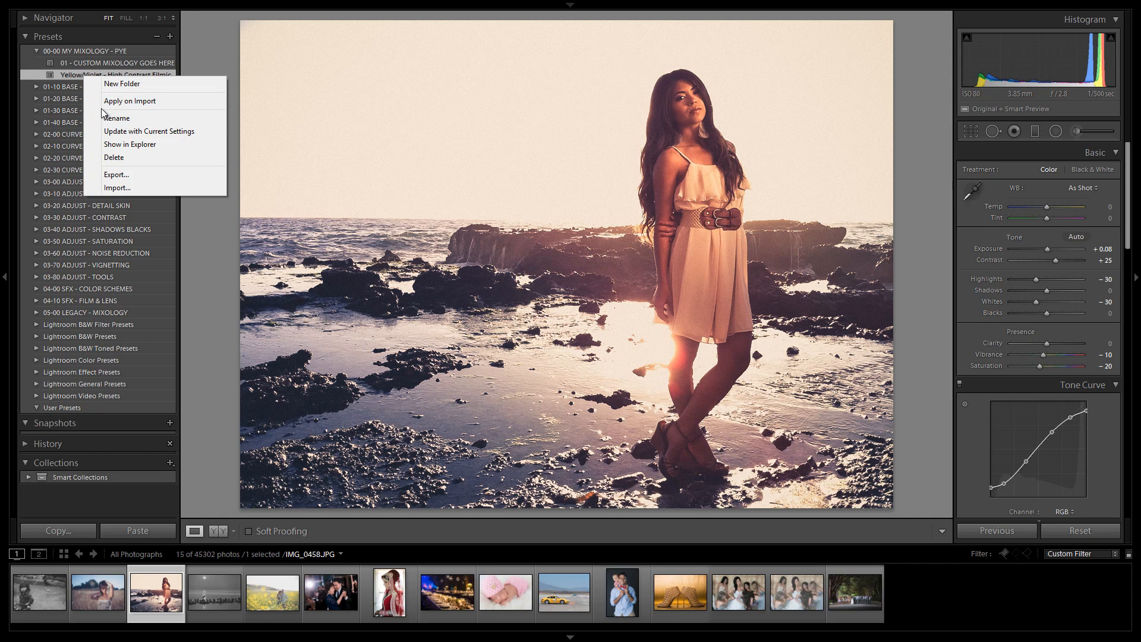
click(116, 118)
click(501, 302)
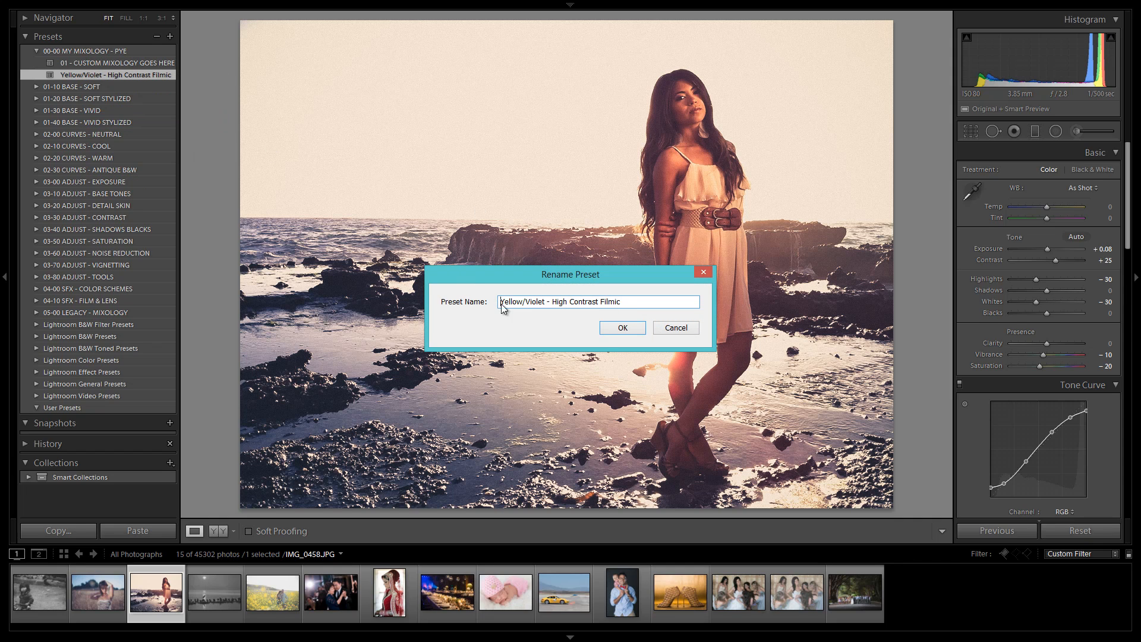
text(02 -)
key(Return)
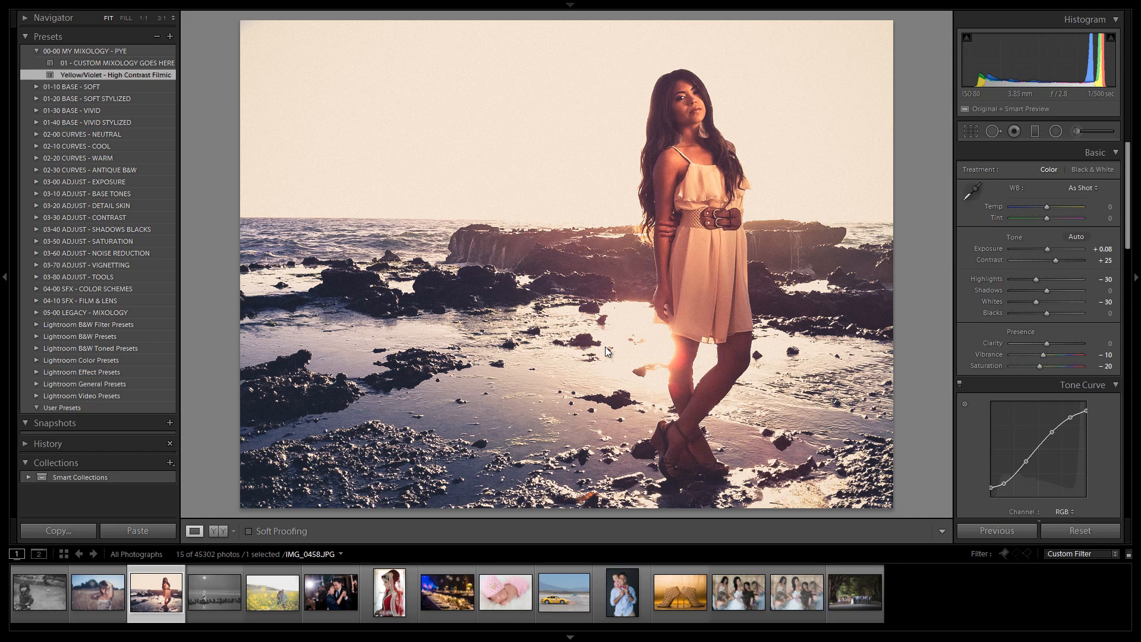
Step: Delete the 01 - CUSTOM MIXOLOGY GOES HERE placeholder preset from the 00-00 MY MIXOLOGY - PYE folder
right_click(96, 62)
click(132, 143)
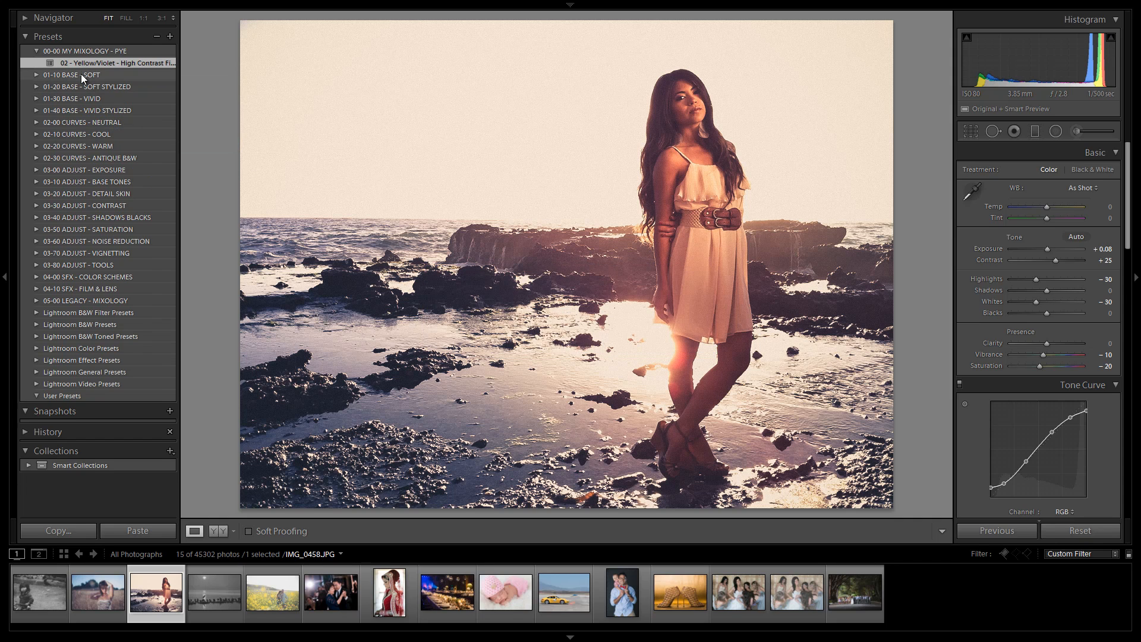
Step: Rename the preset as 01 - Yellow/Violet - High Contrast Filmic
right_click(84, 62)
click(117, 105)
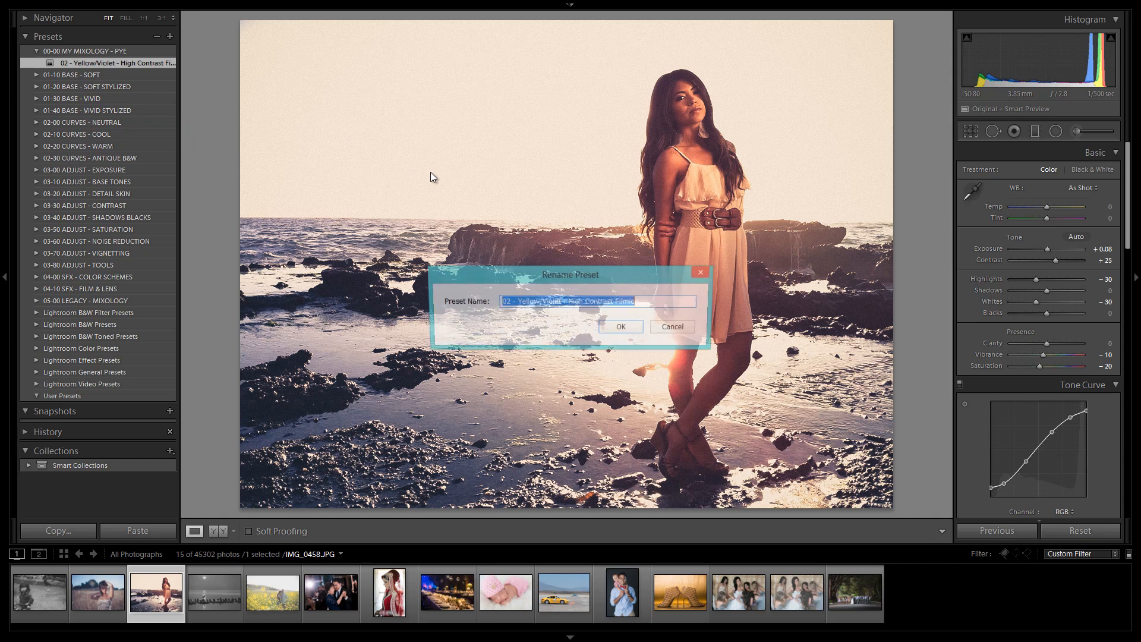
click(508, 299)
click(601, 328)
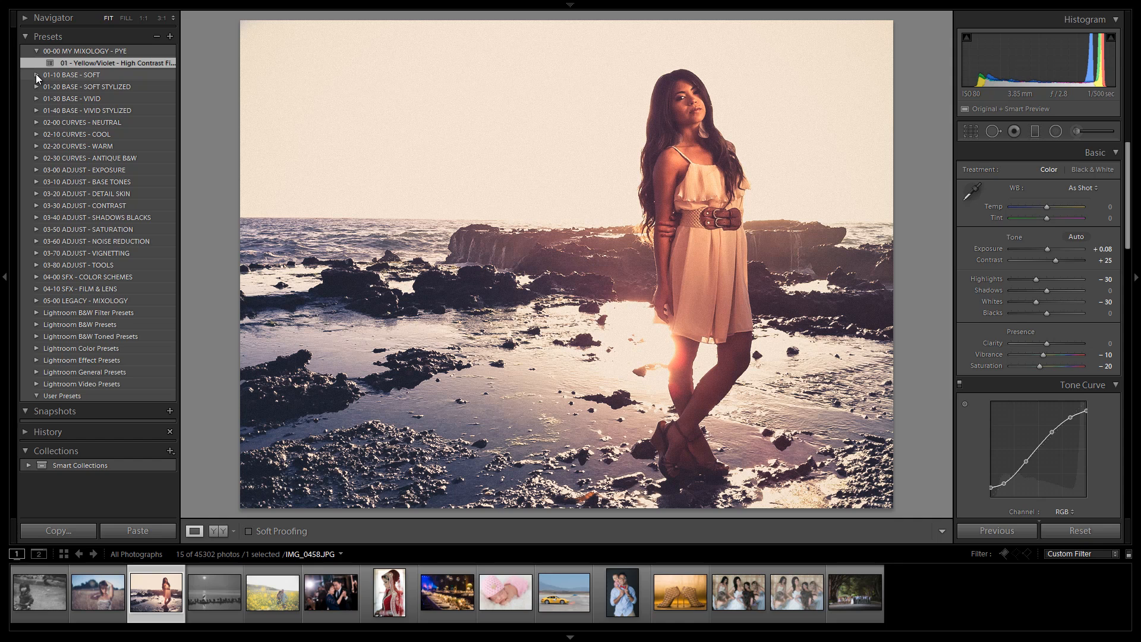
Step: Reset the photo's develop settings, reapply the 01 - Yellow/Violet - High Contrast Filmic preset, and collapse its folder
key(ctrl+shift+r)
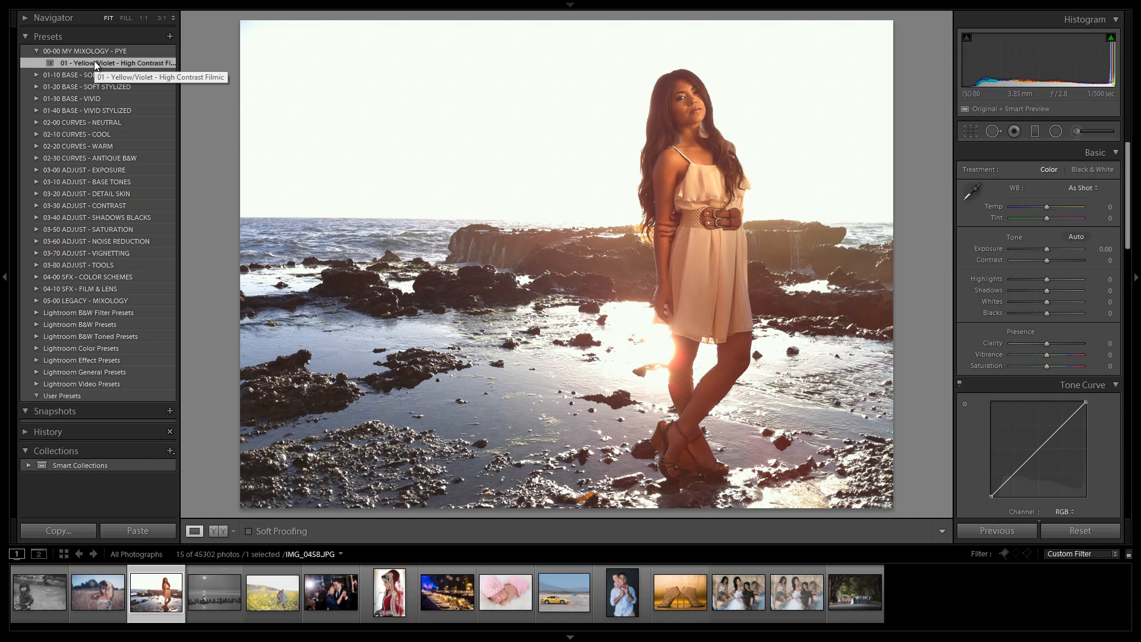
click(94, 62)
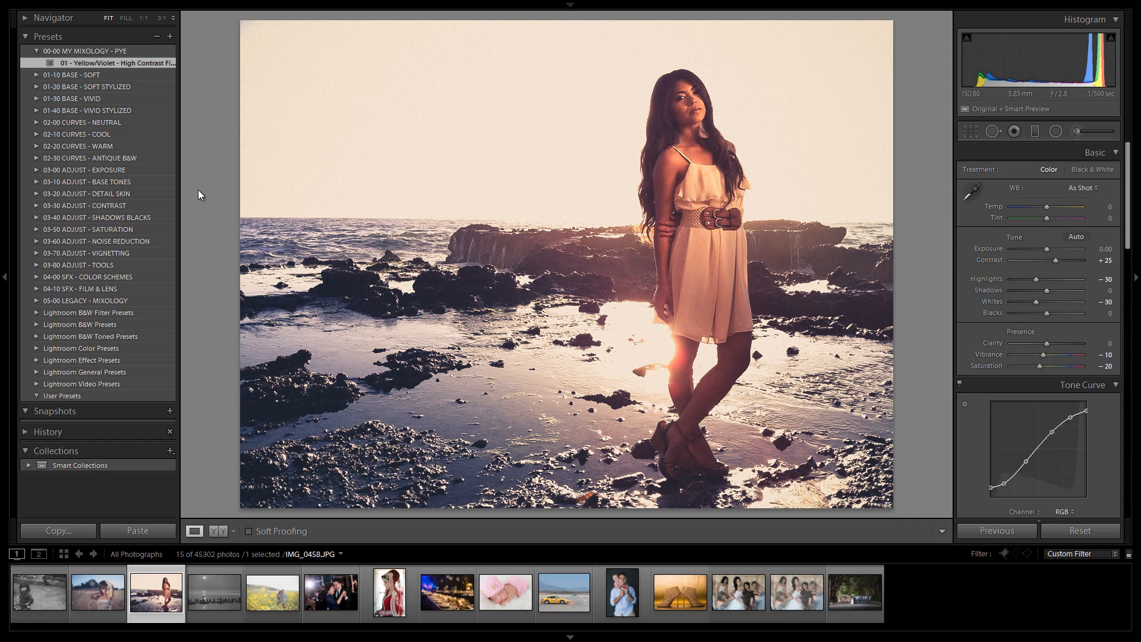
click(38, 52)
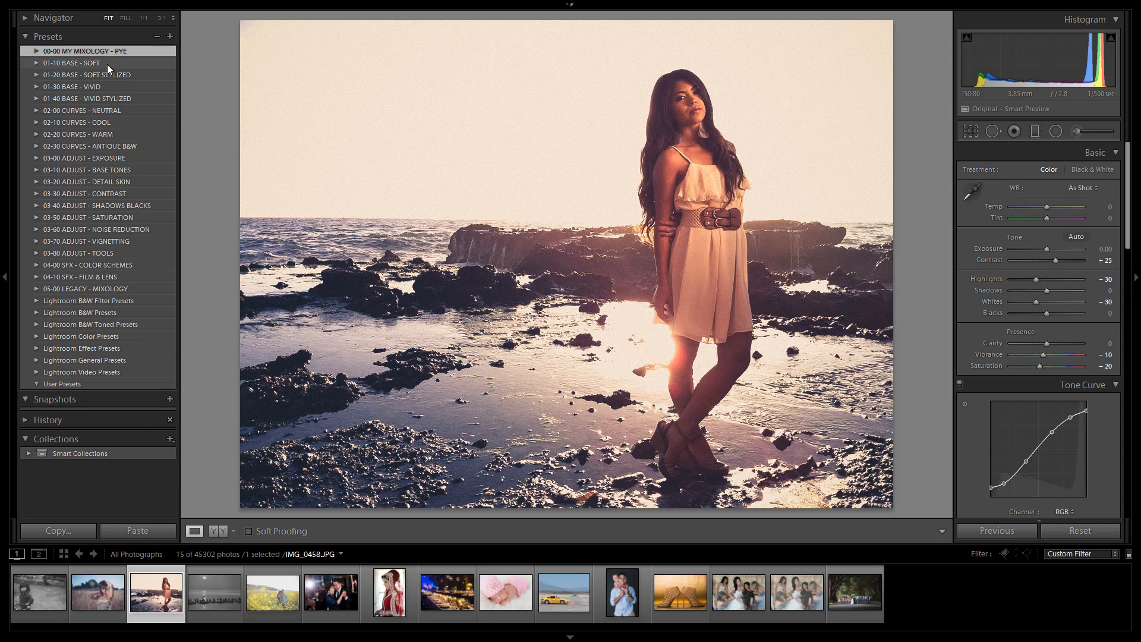